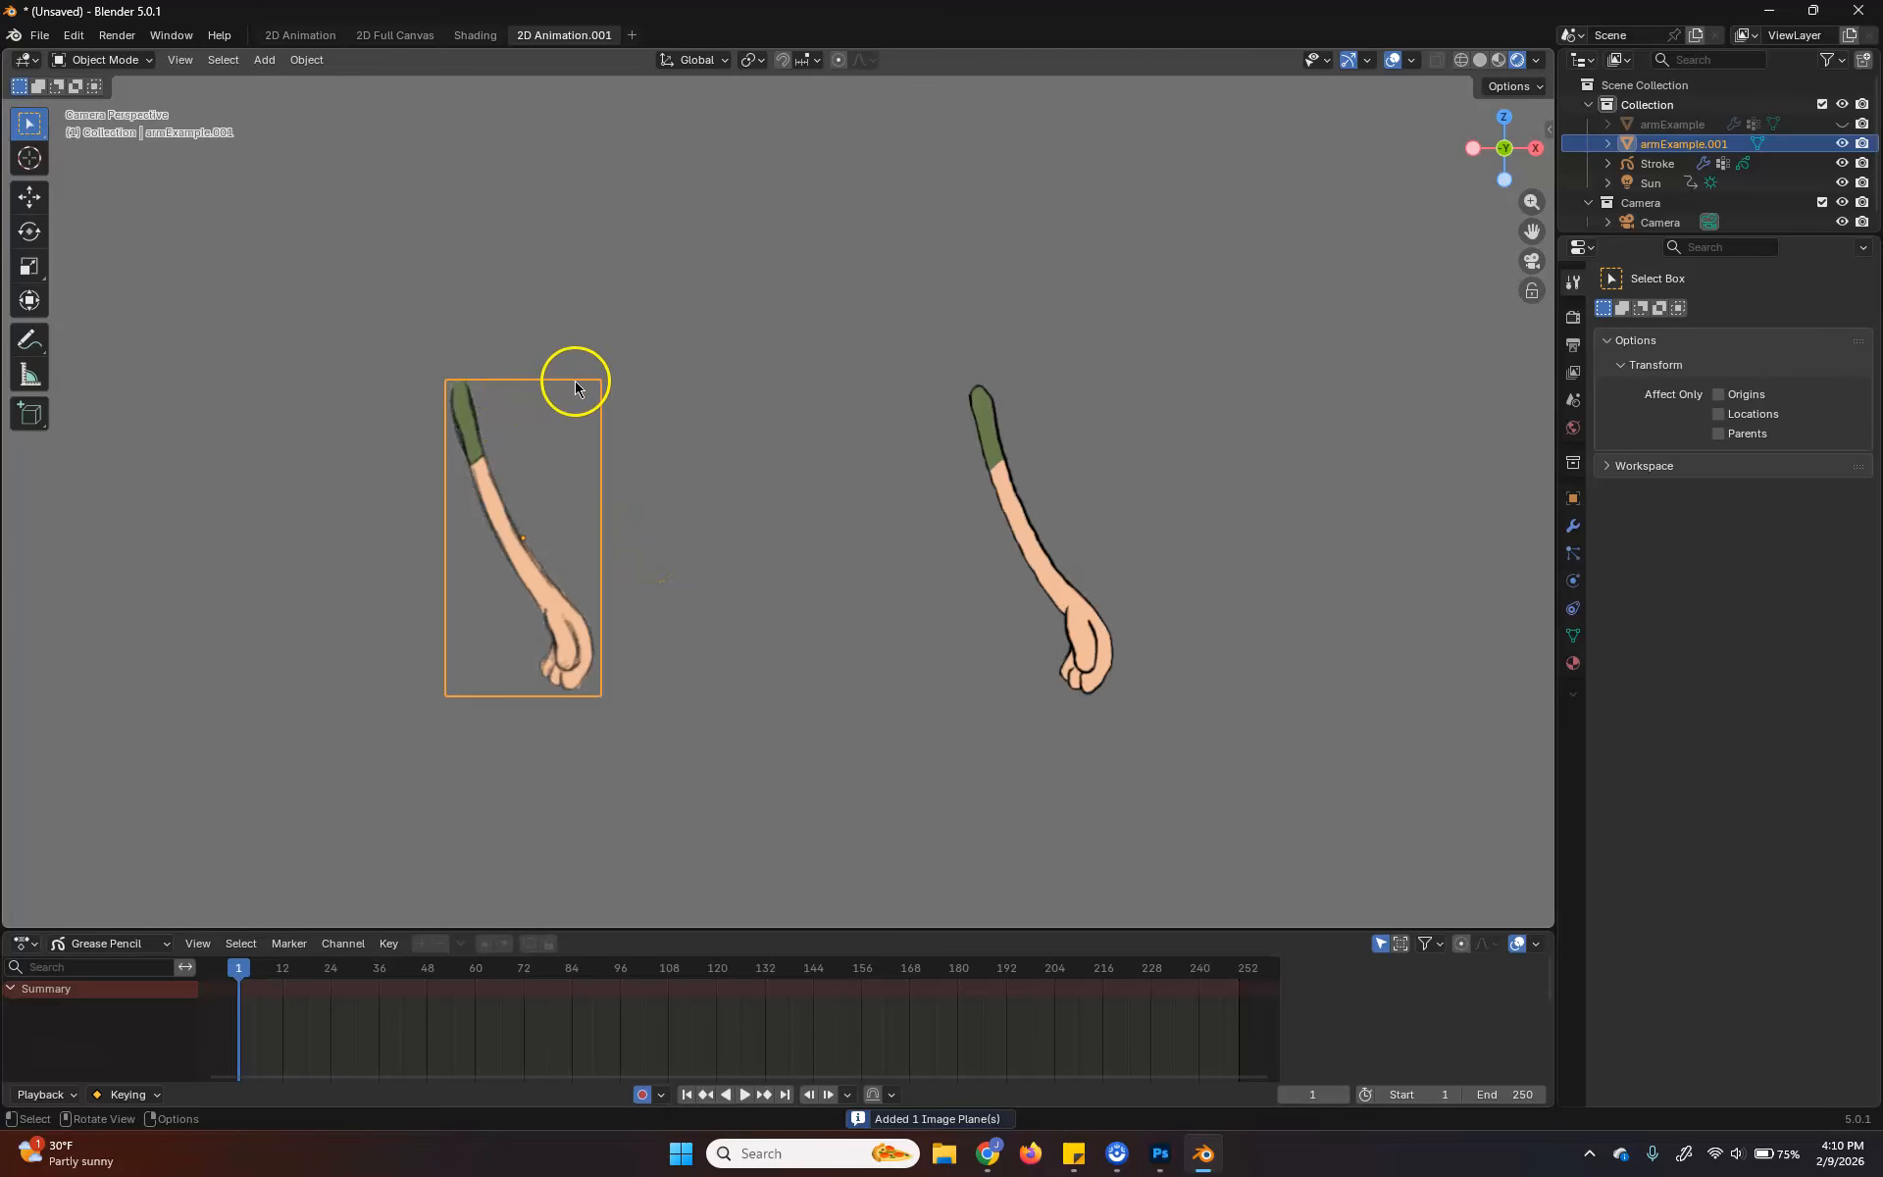
Enter Edit Mode on the armExample.001 image plane and select its upper-right corner in vertex selection mode
key("Tab")
left_click_drag(637, 343, 577, 395)
key("1")
left_click(639, 408)
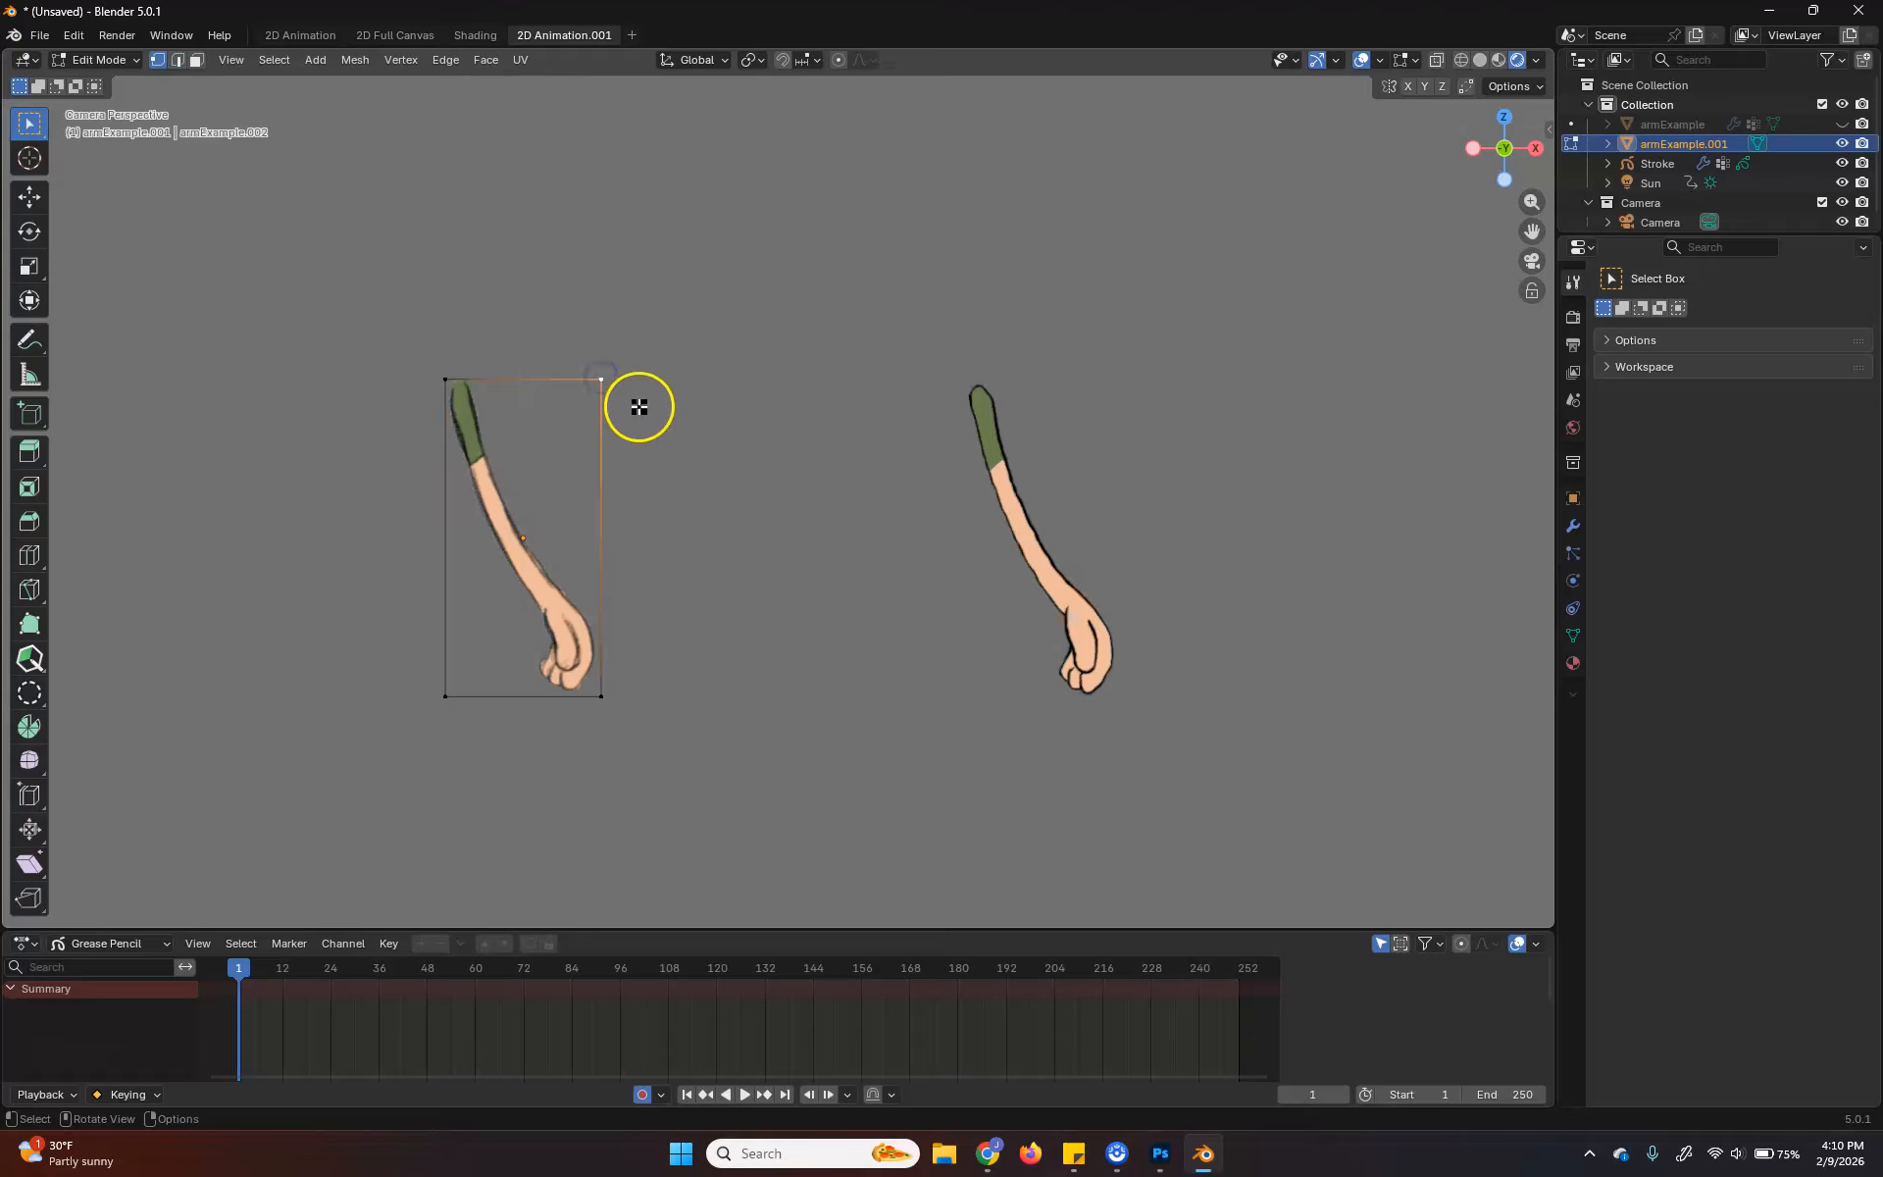
Try distorting the arm image by moving the plane's upper-right vertex and its two bottom vertices
key("g")
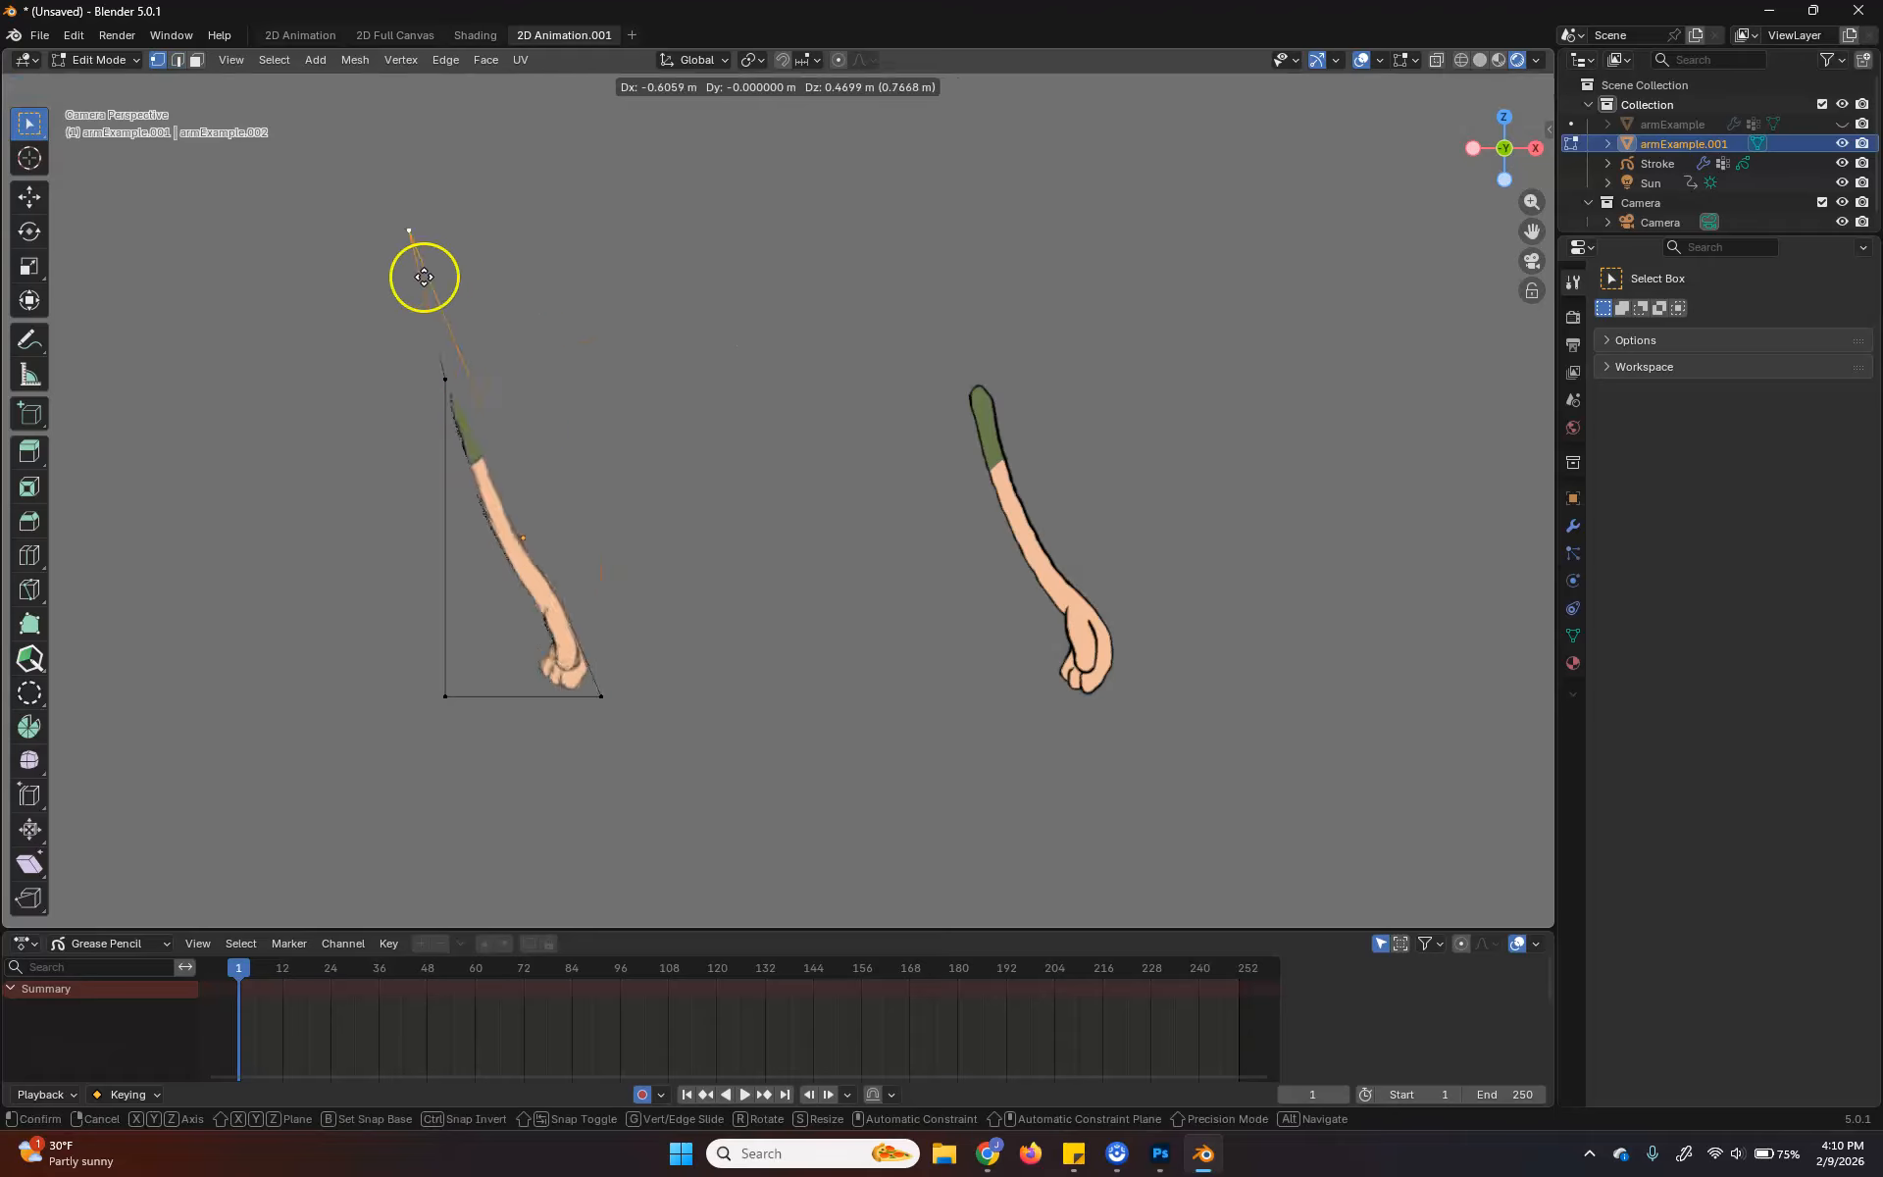
left_click(627, 421)
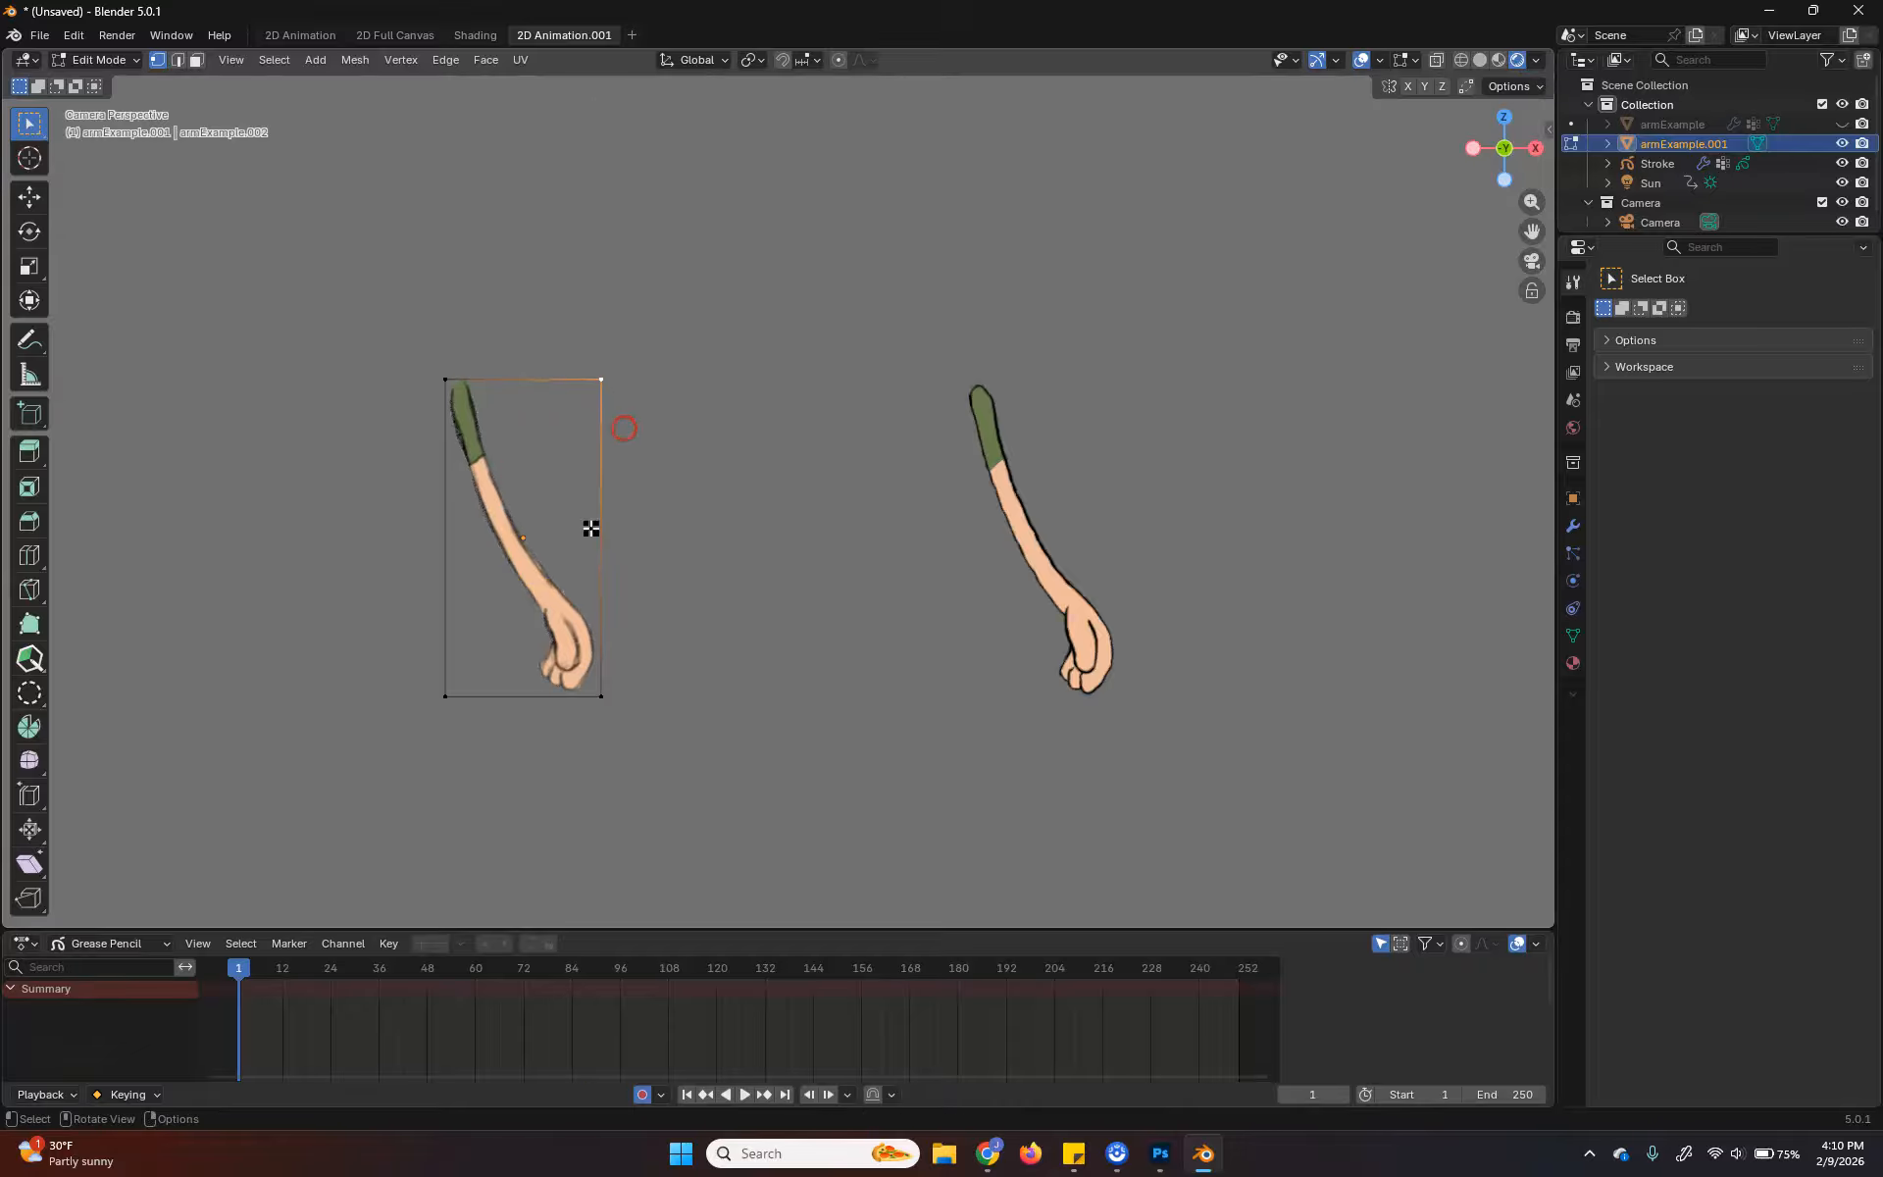
left_click_drag(613, 679, 349, 750)
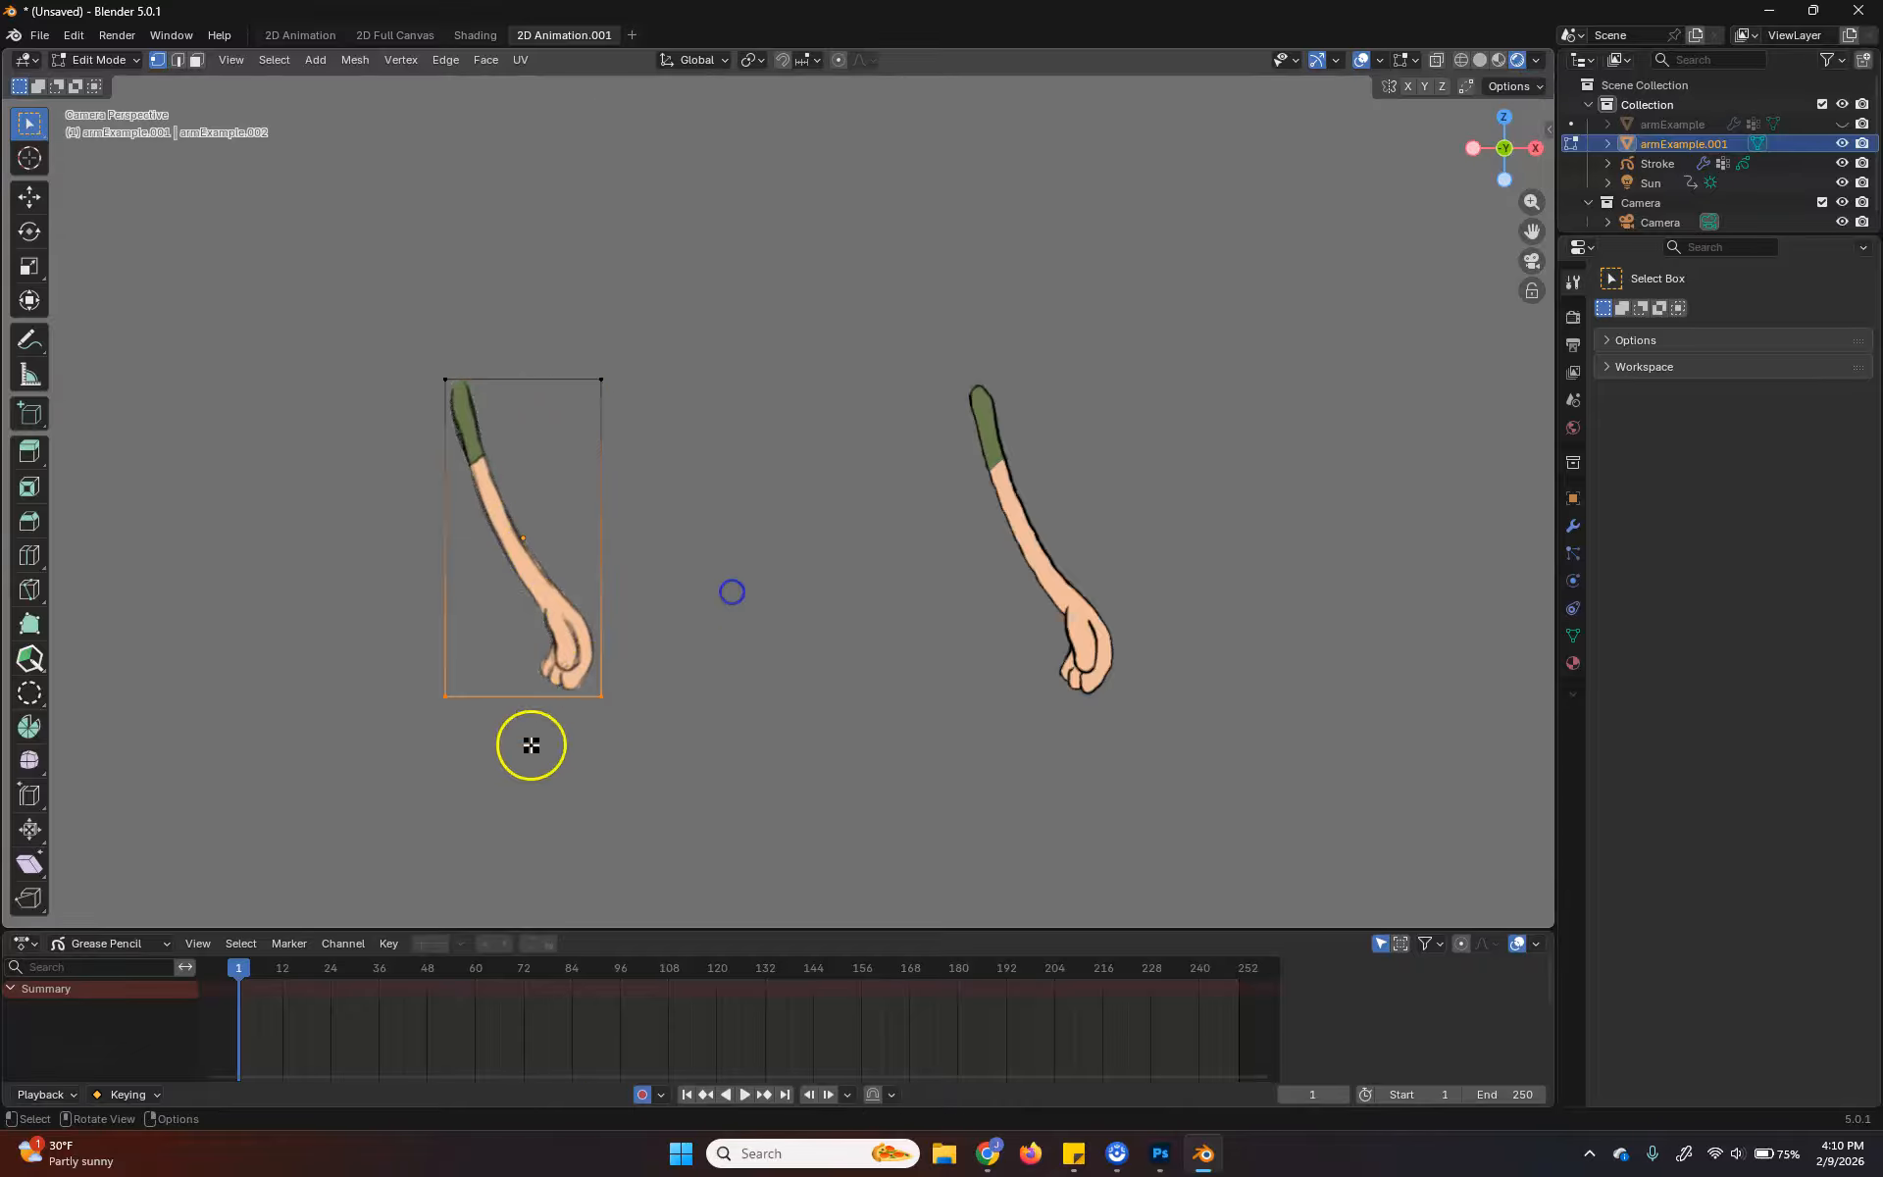
key("g")
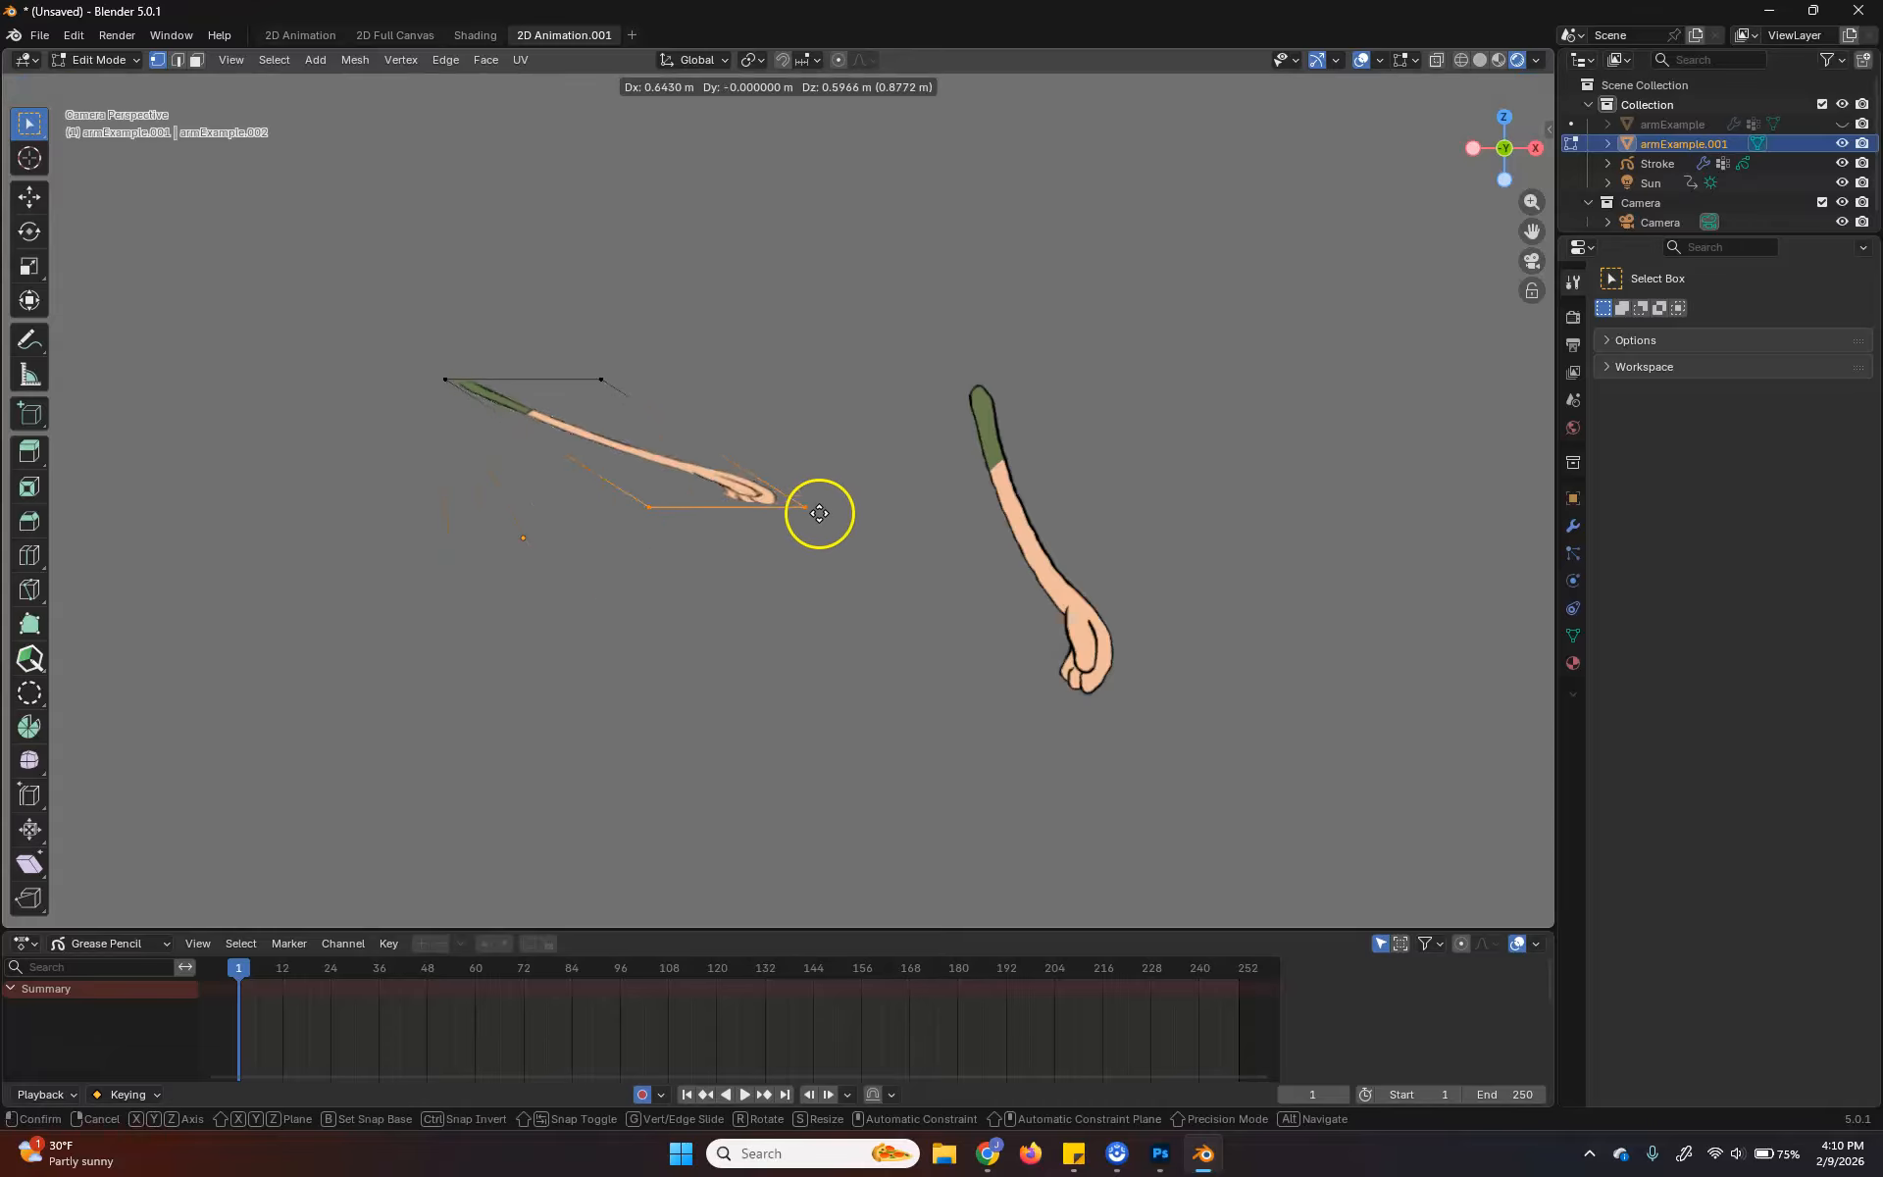
right_click(549, 691)
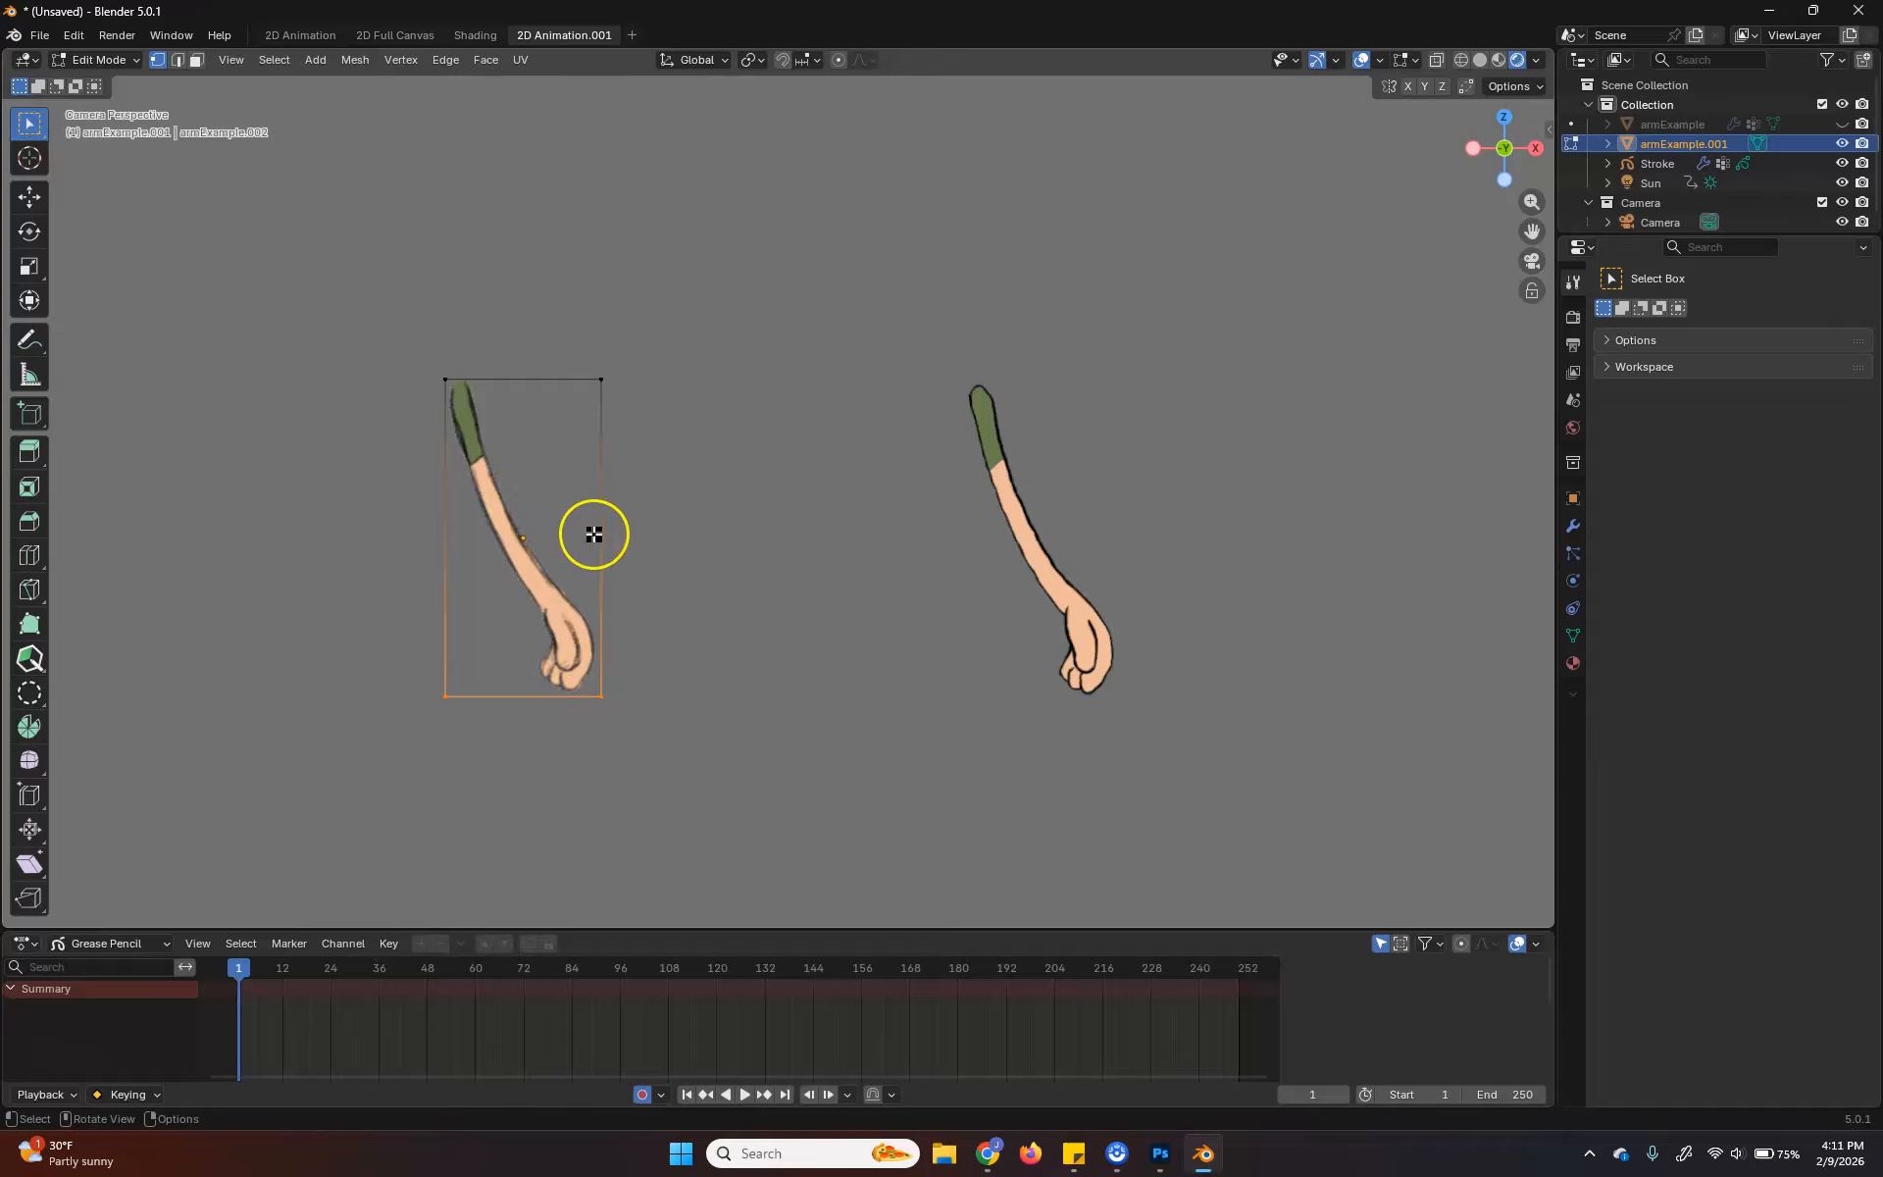
Try subdividing the whole arm plane with 4 cuts, undo the subdivision and clear the selection
key("a")
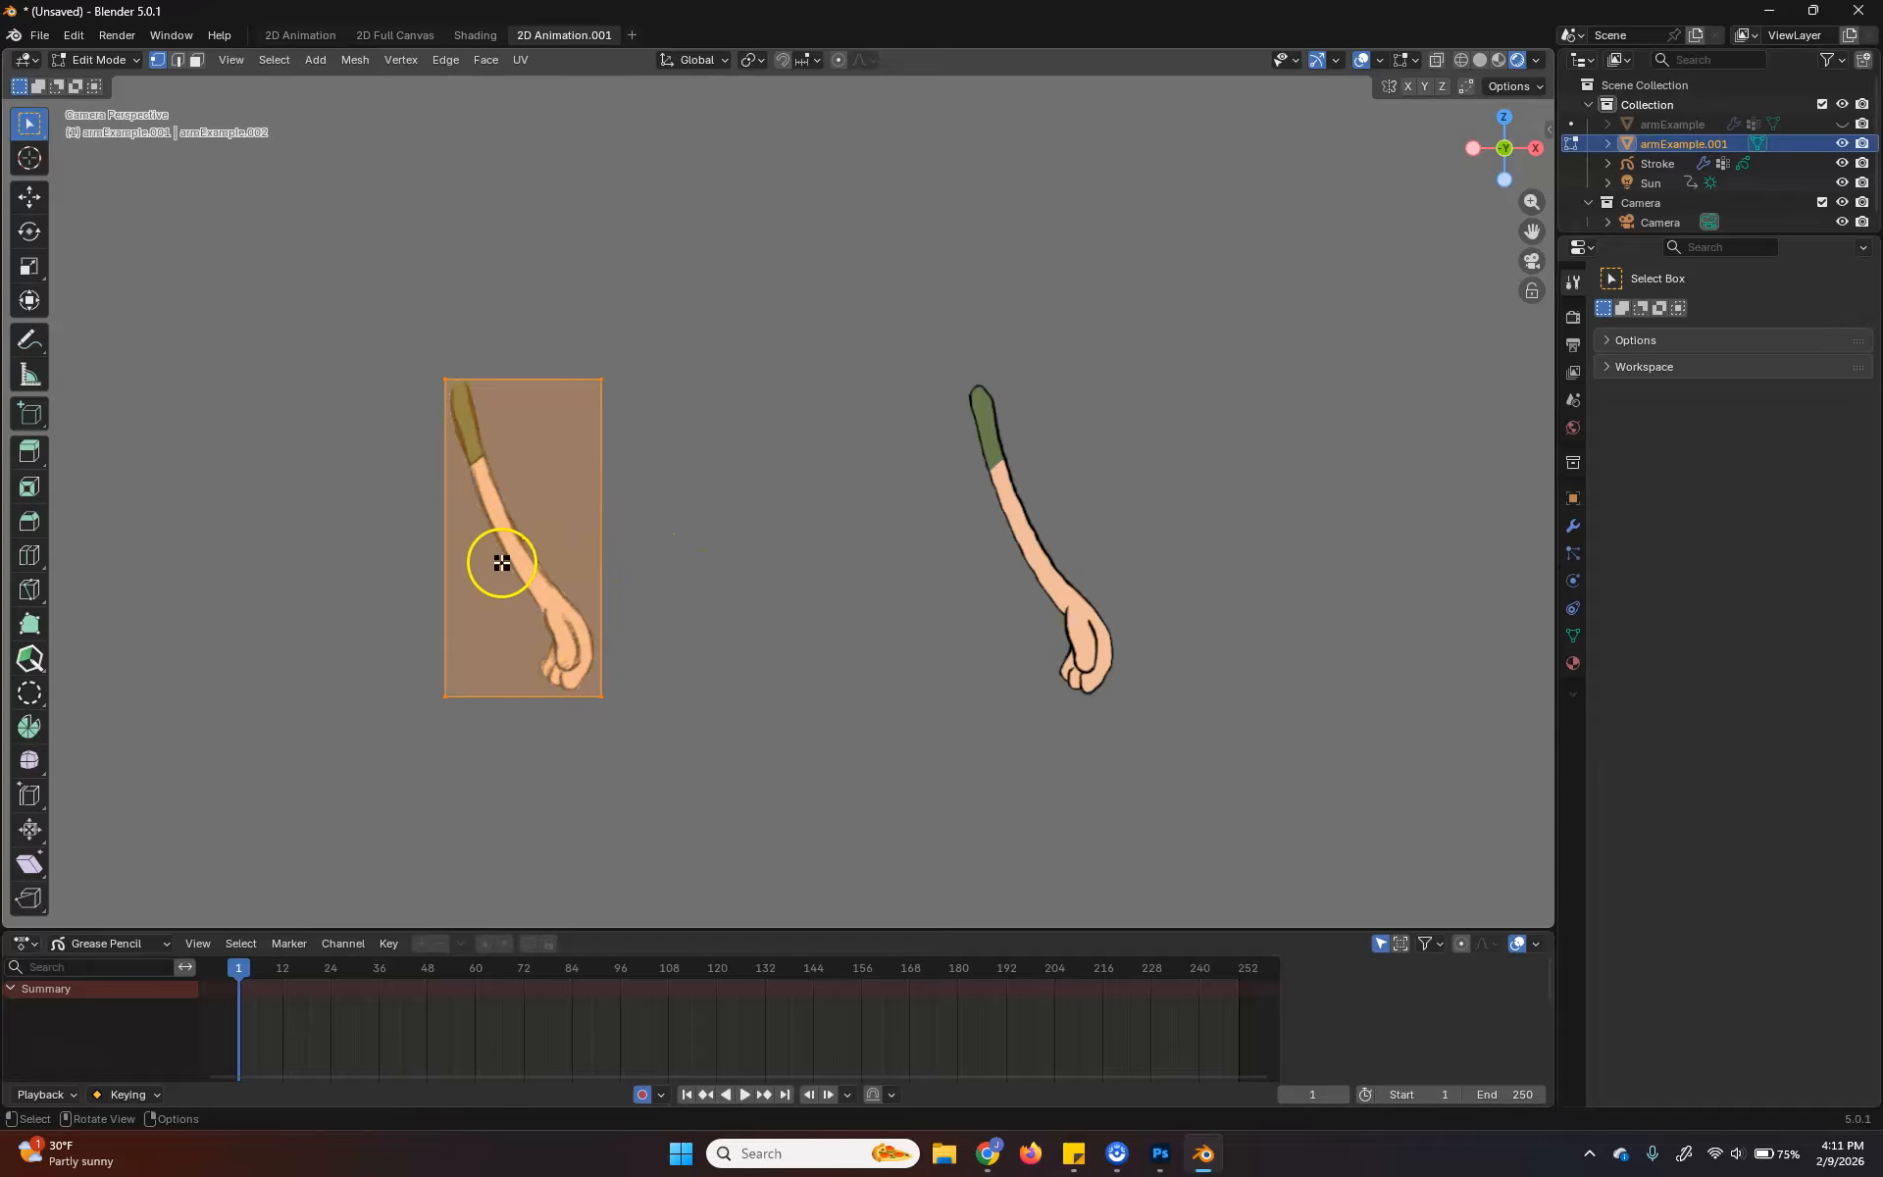
left_click(353, 60)
mouse_move(487, 60)
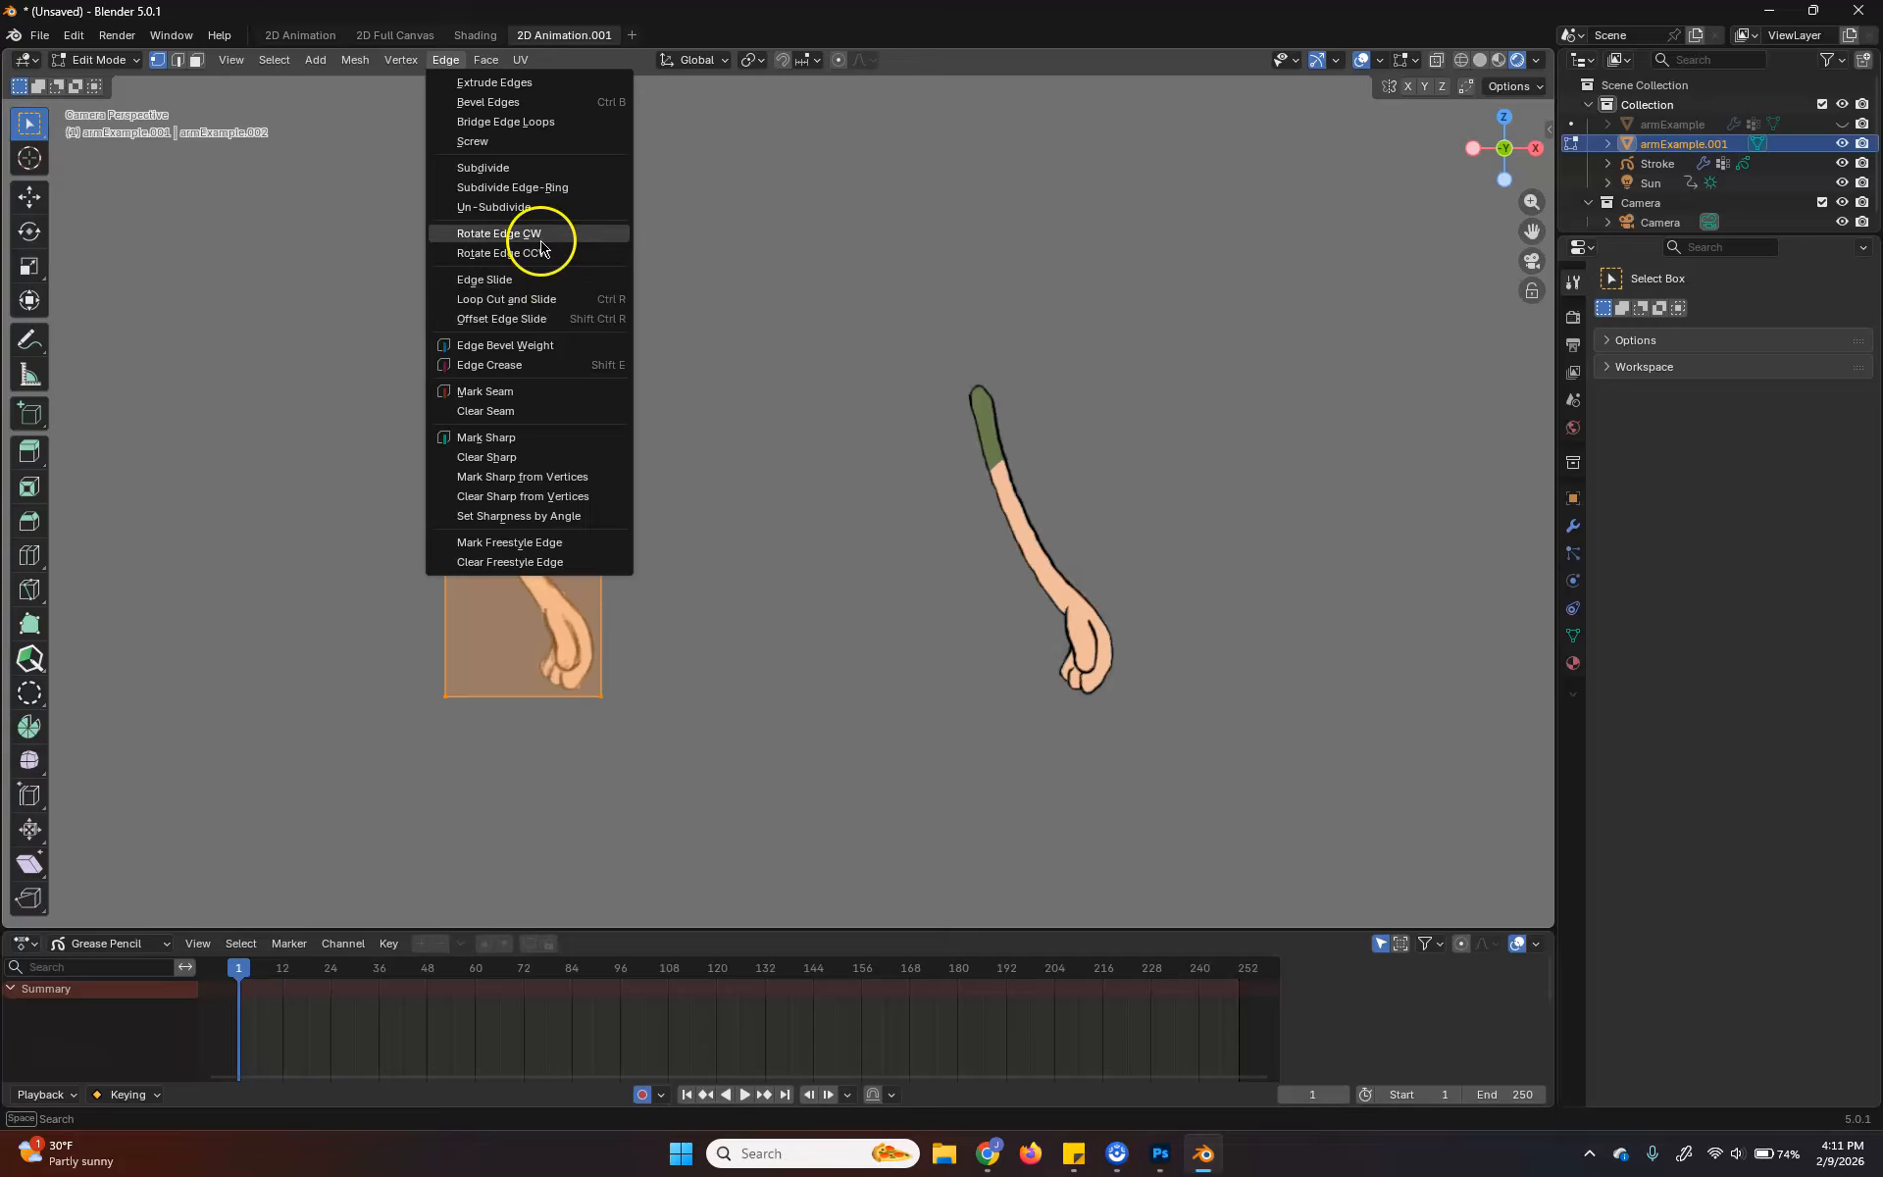
left_click(522, 168)
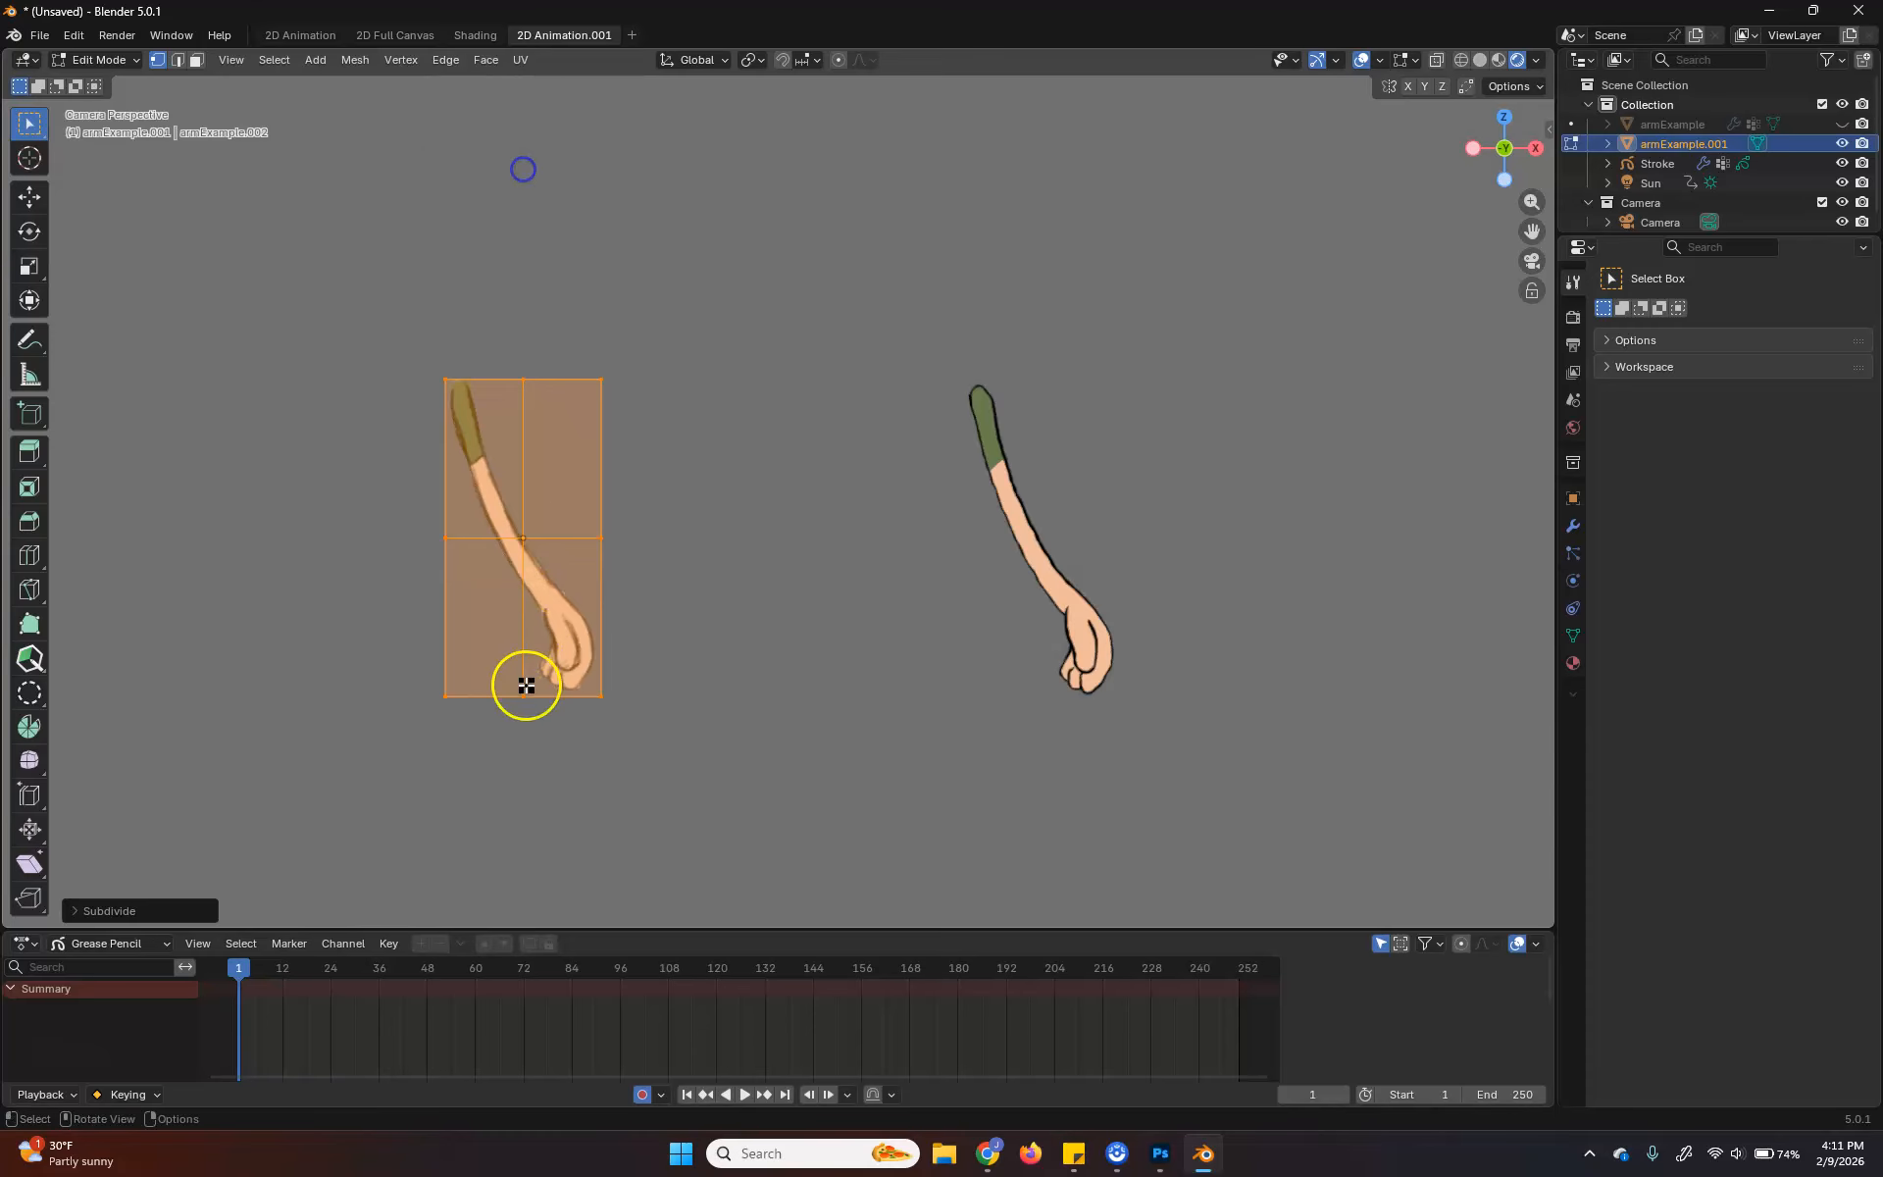
left_click(147, 911)
left_click(253, 775)
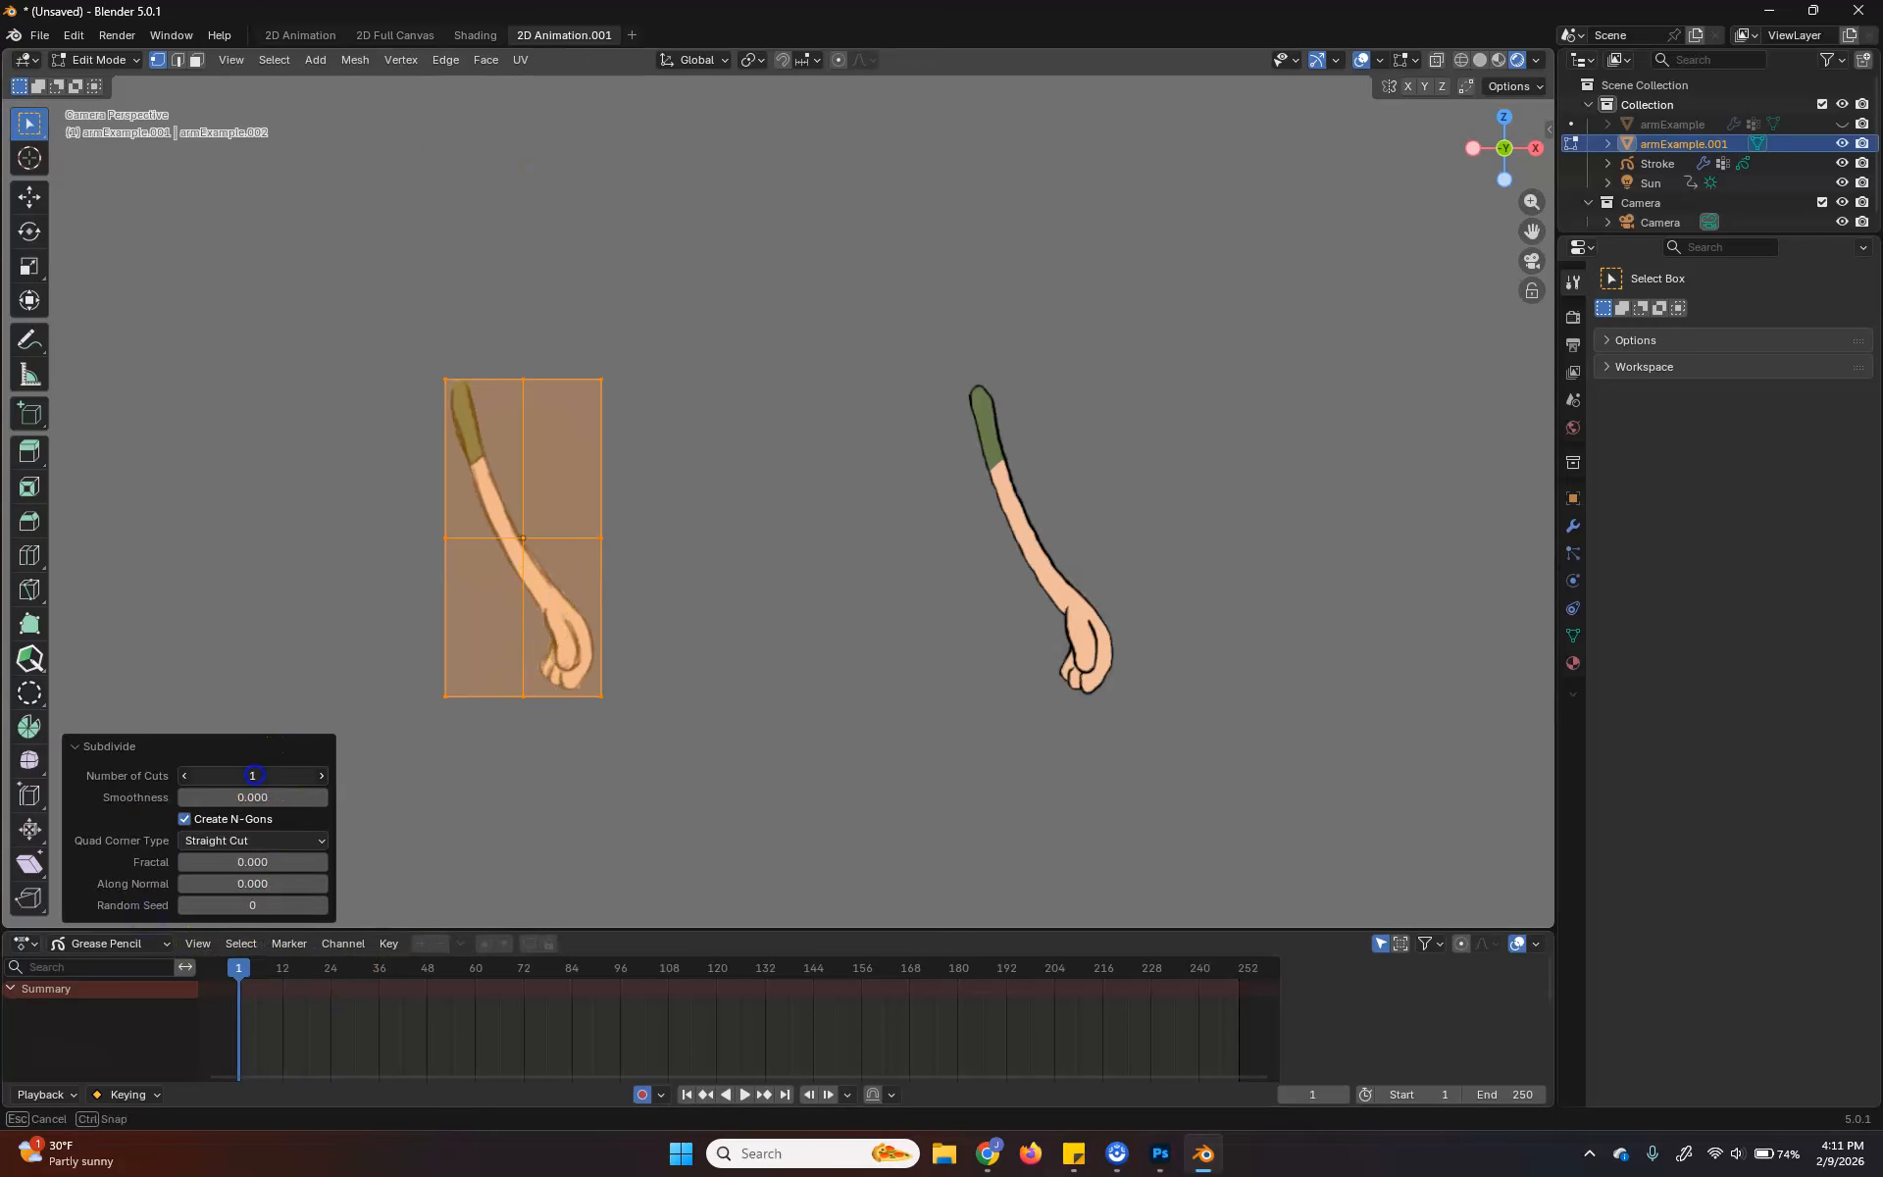
left_click_drag(272, 775, 306, 773)
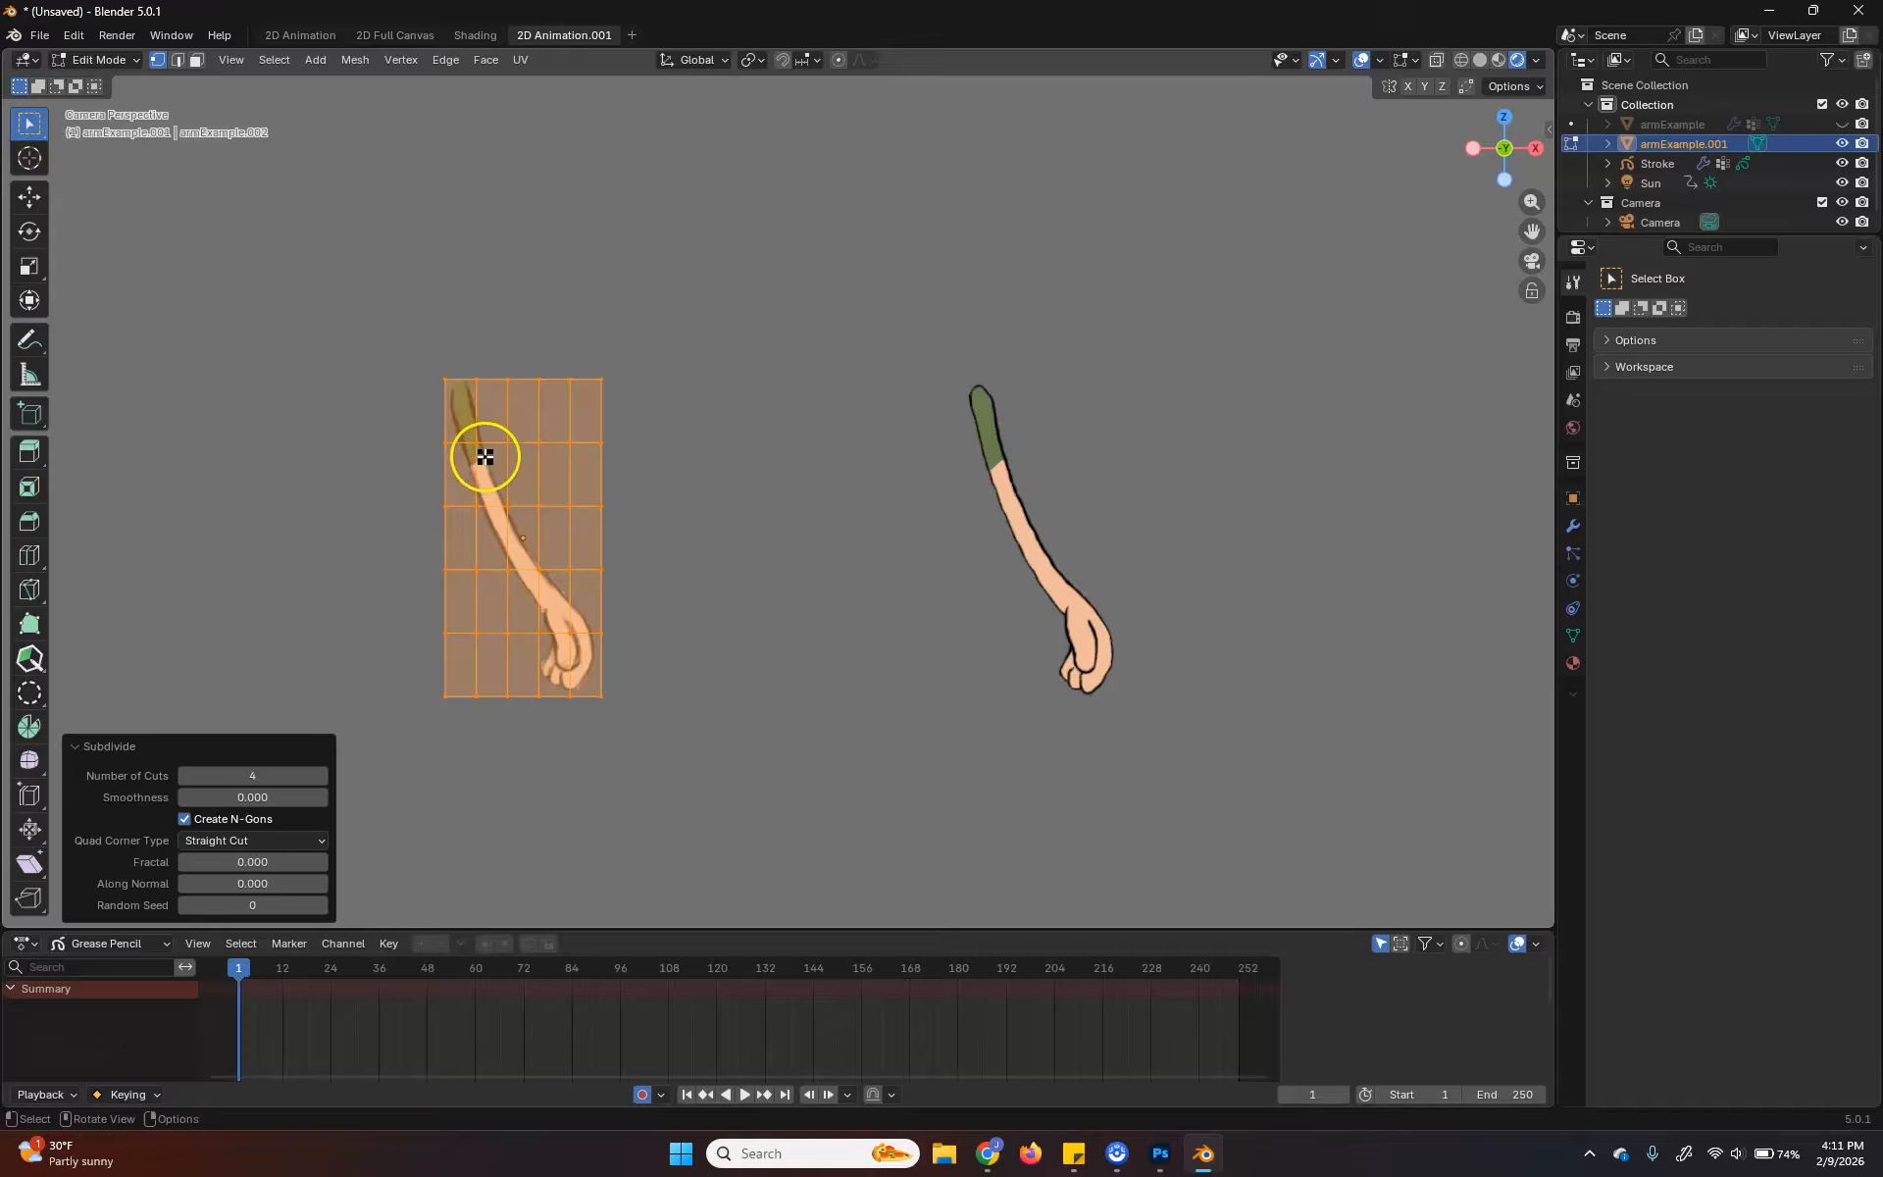
key("ctrl+z")
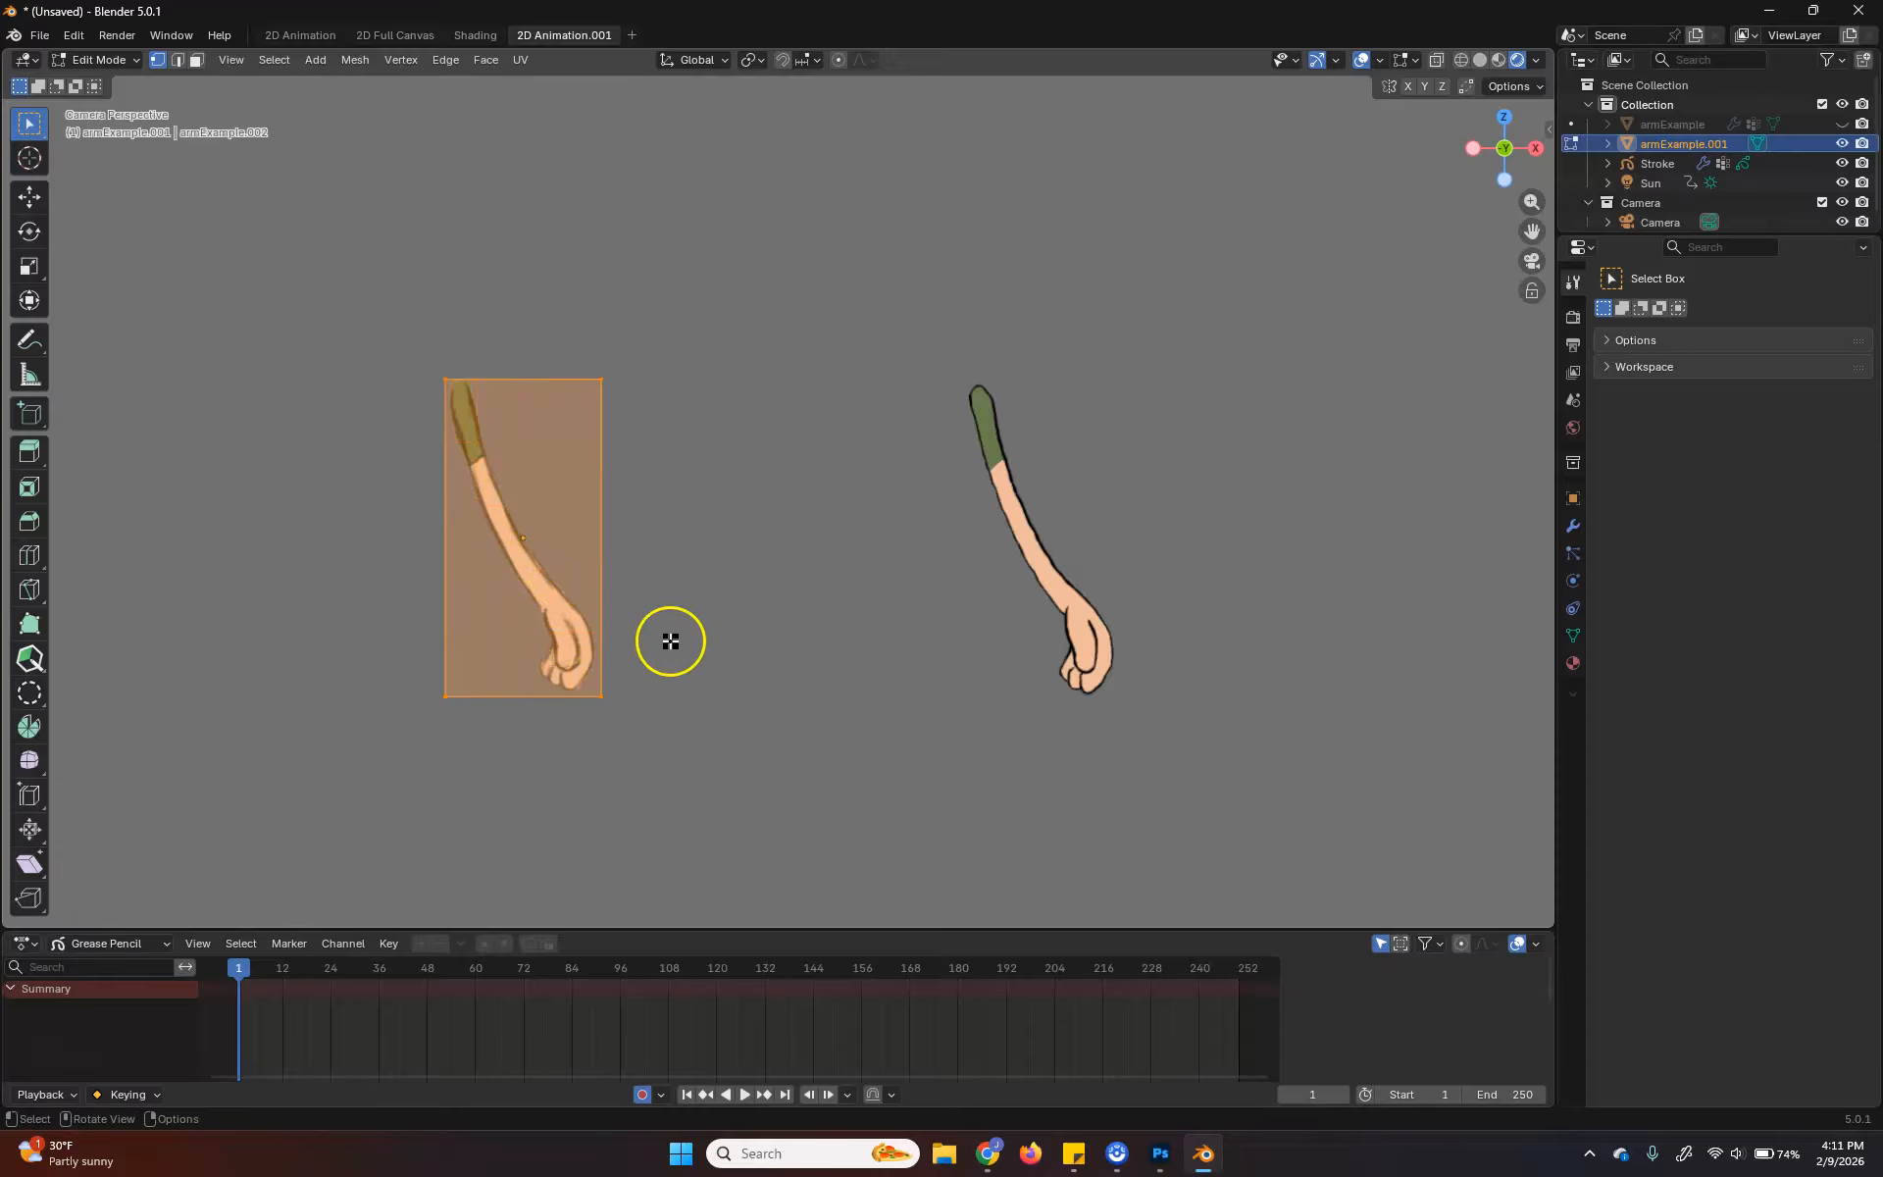
left_click(697, 504)
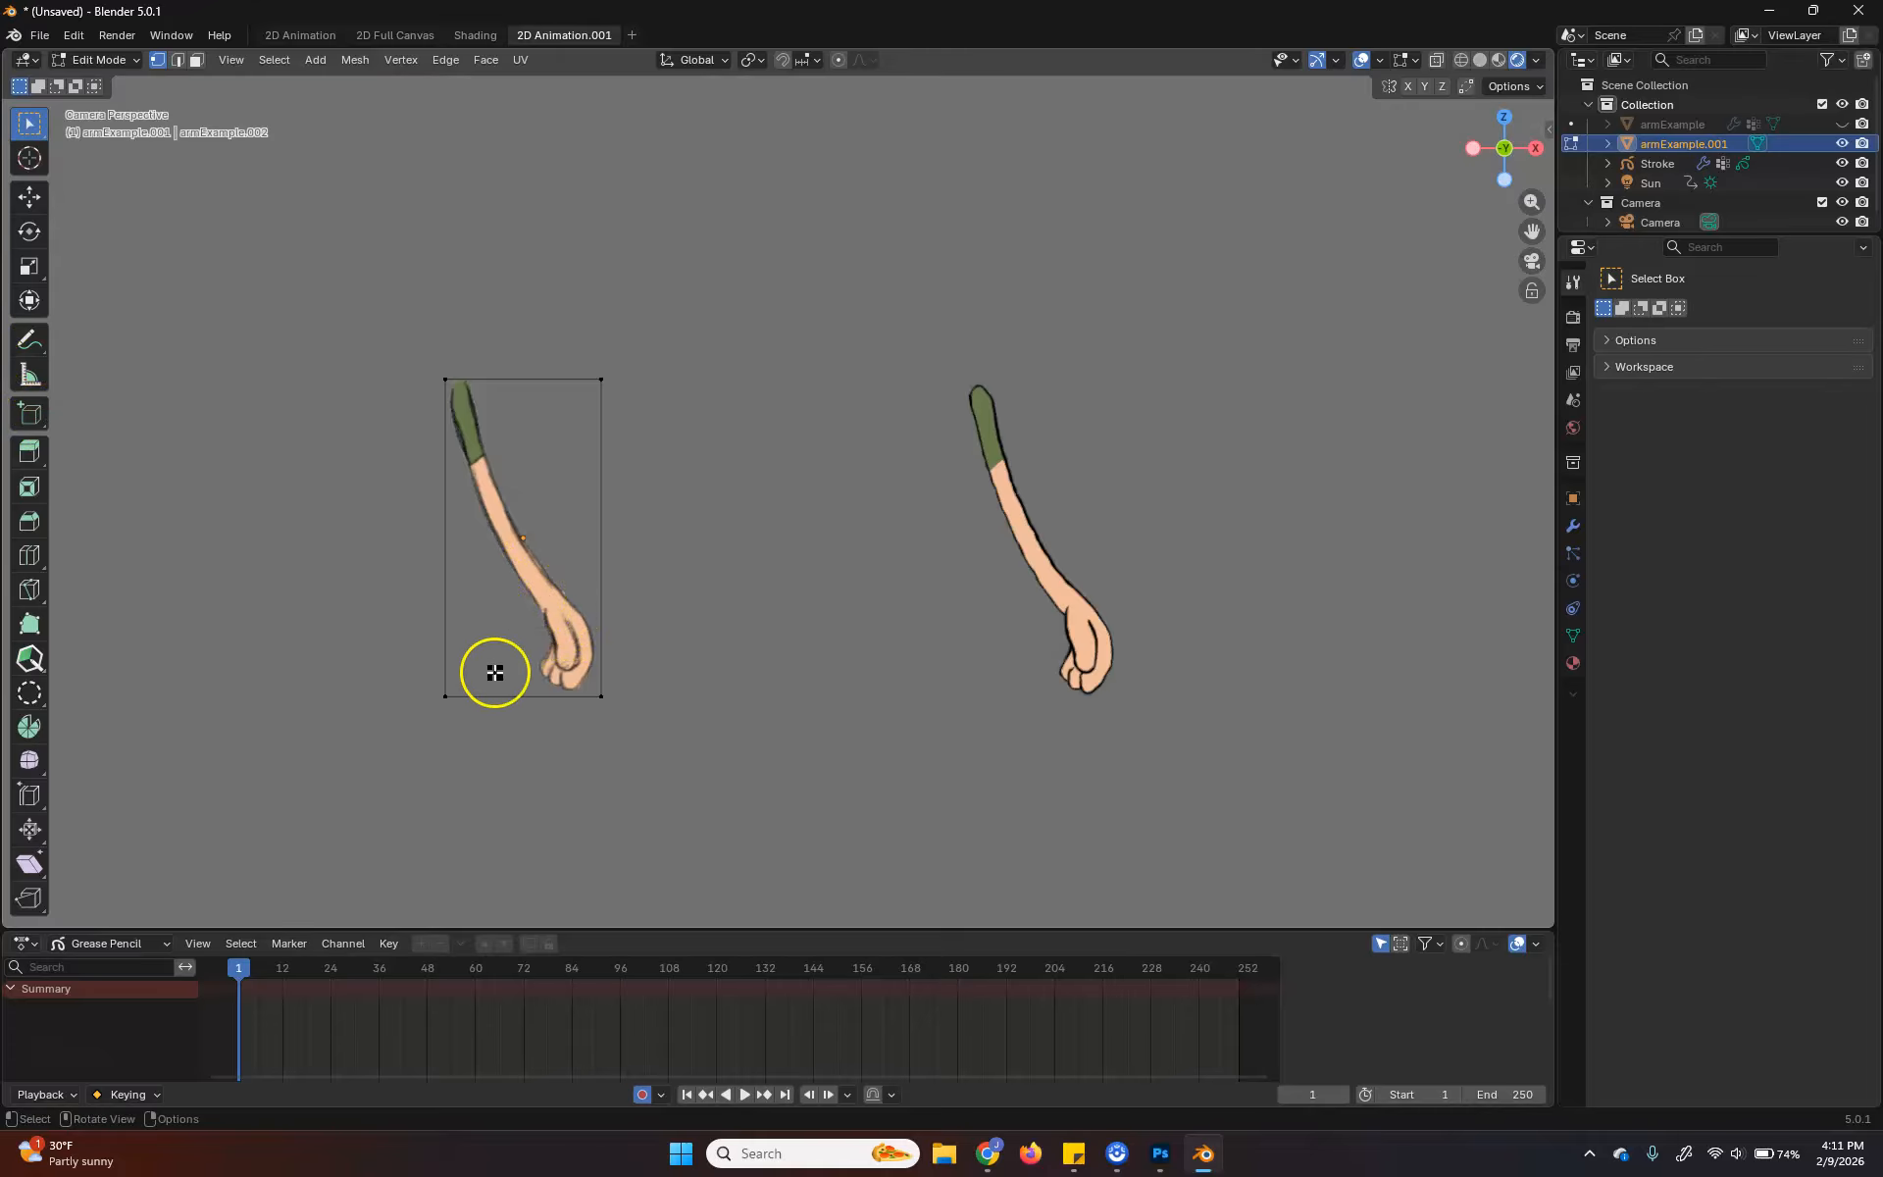
Try a straight Knife cut from the plane's top edge to its right edge beside the arm, and undo it
key("k")
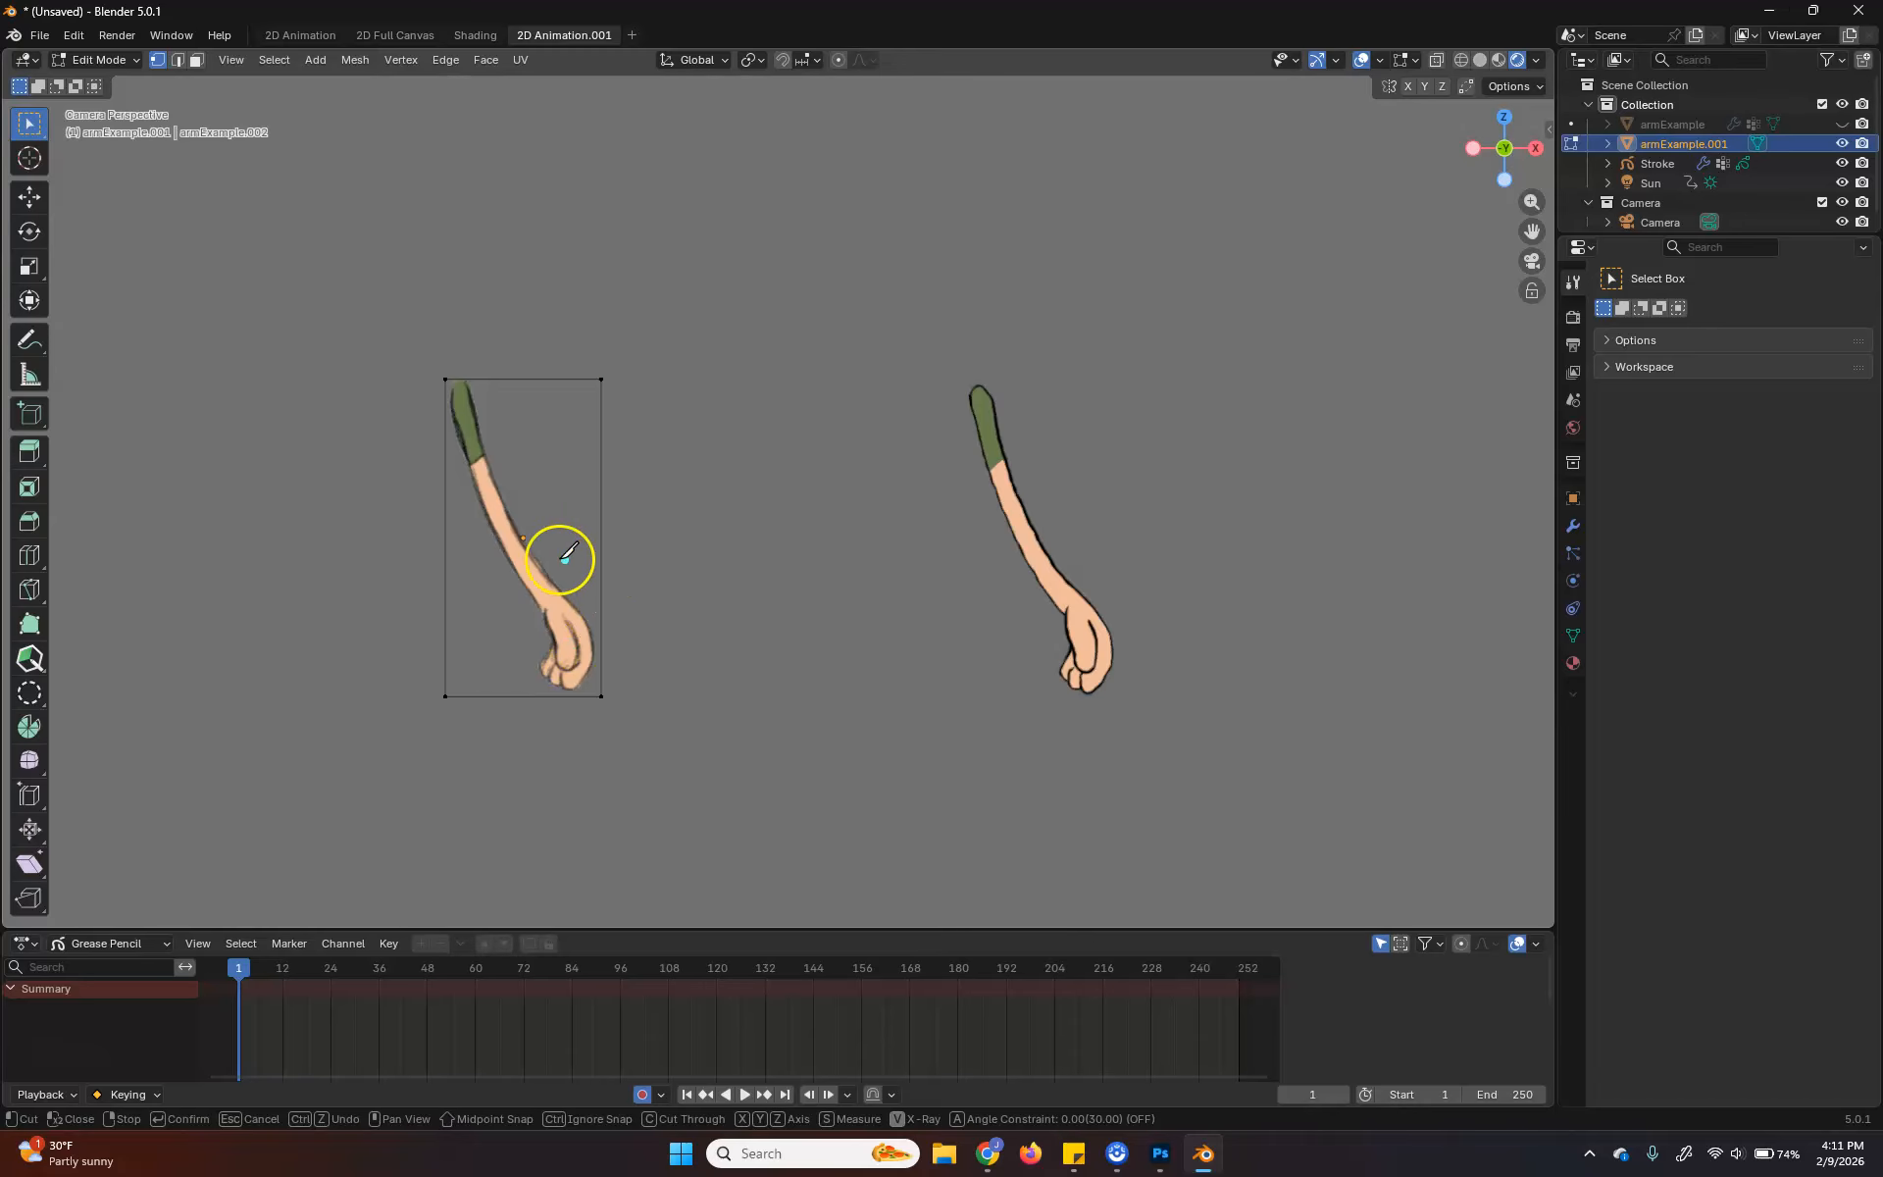
scroll(564, 557, "up", 3)
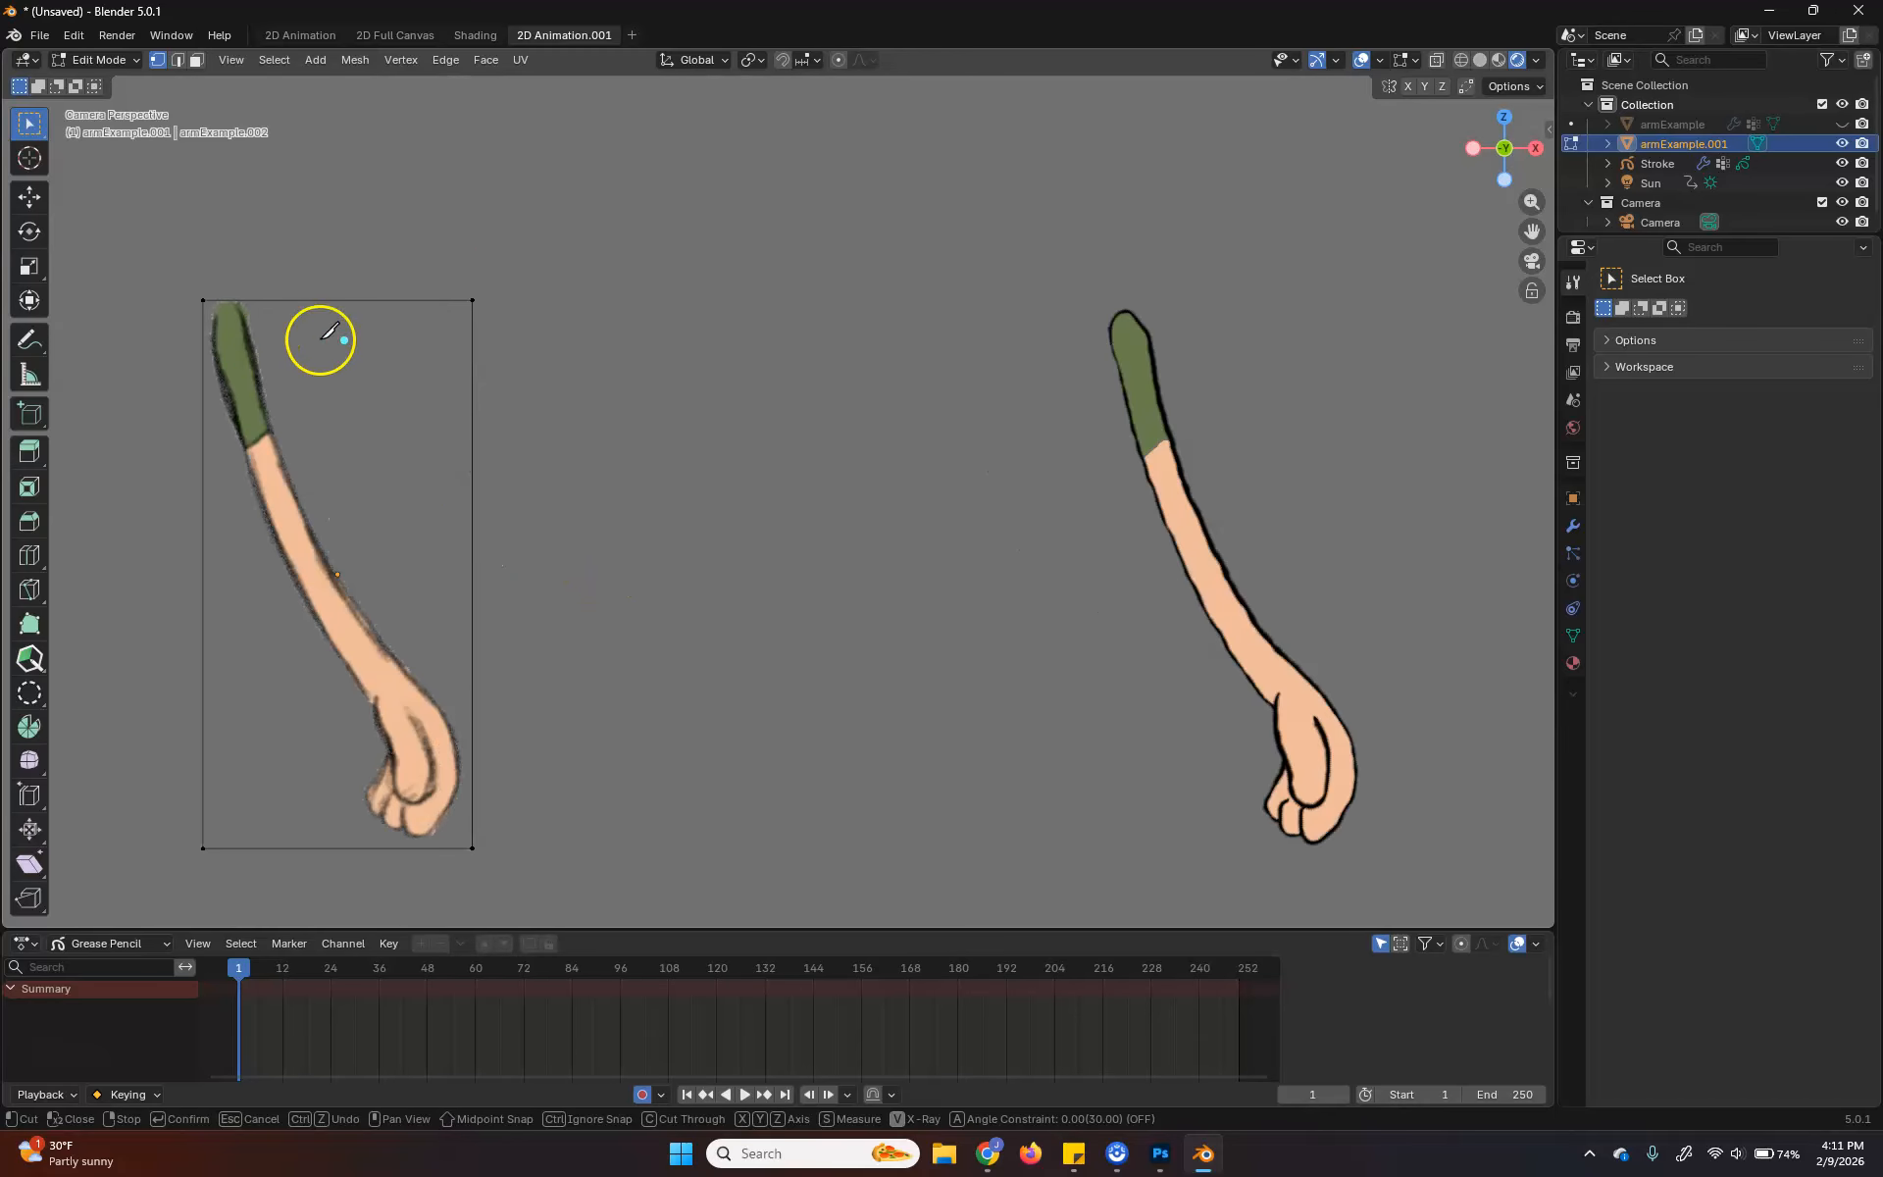
left_click(275, 299)
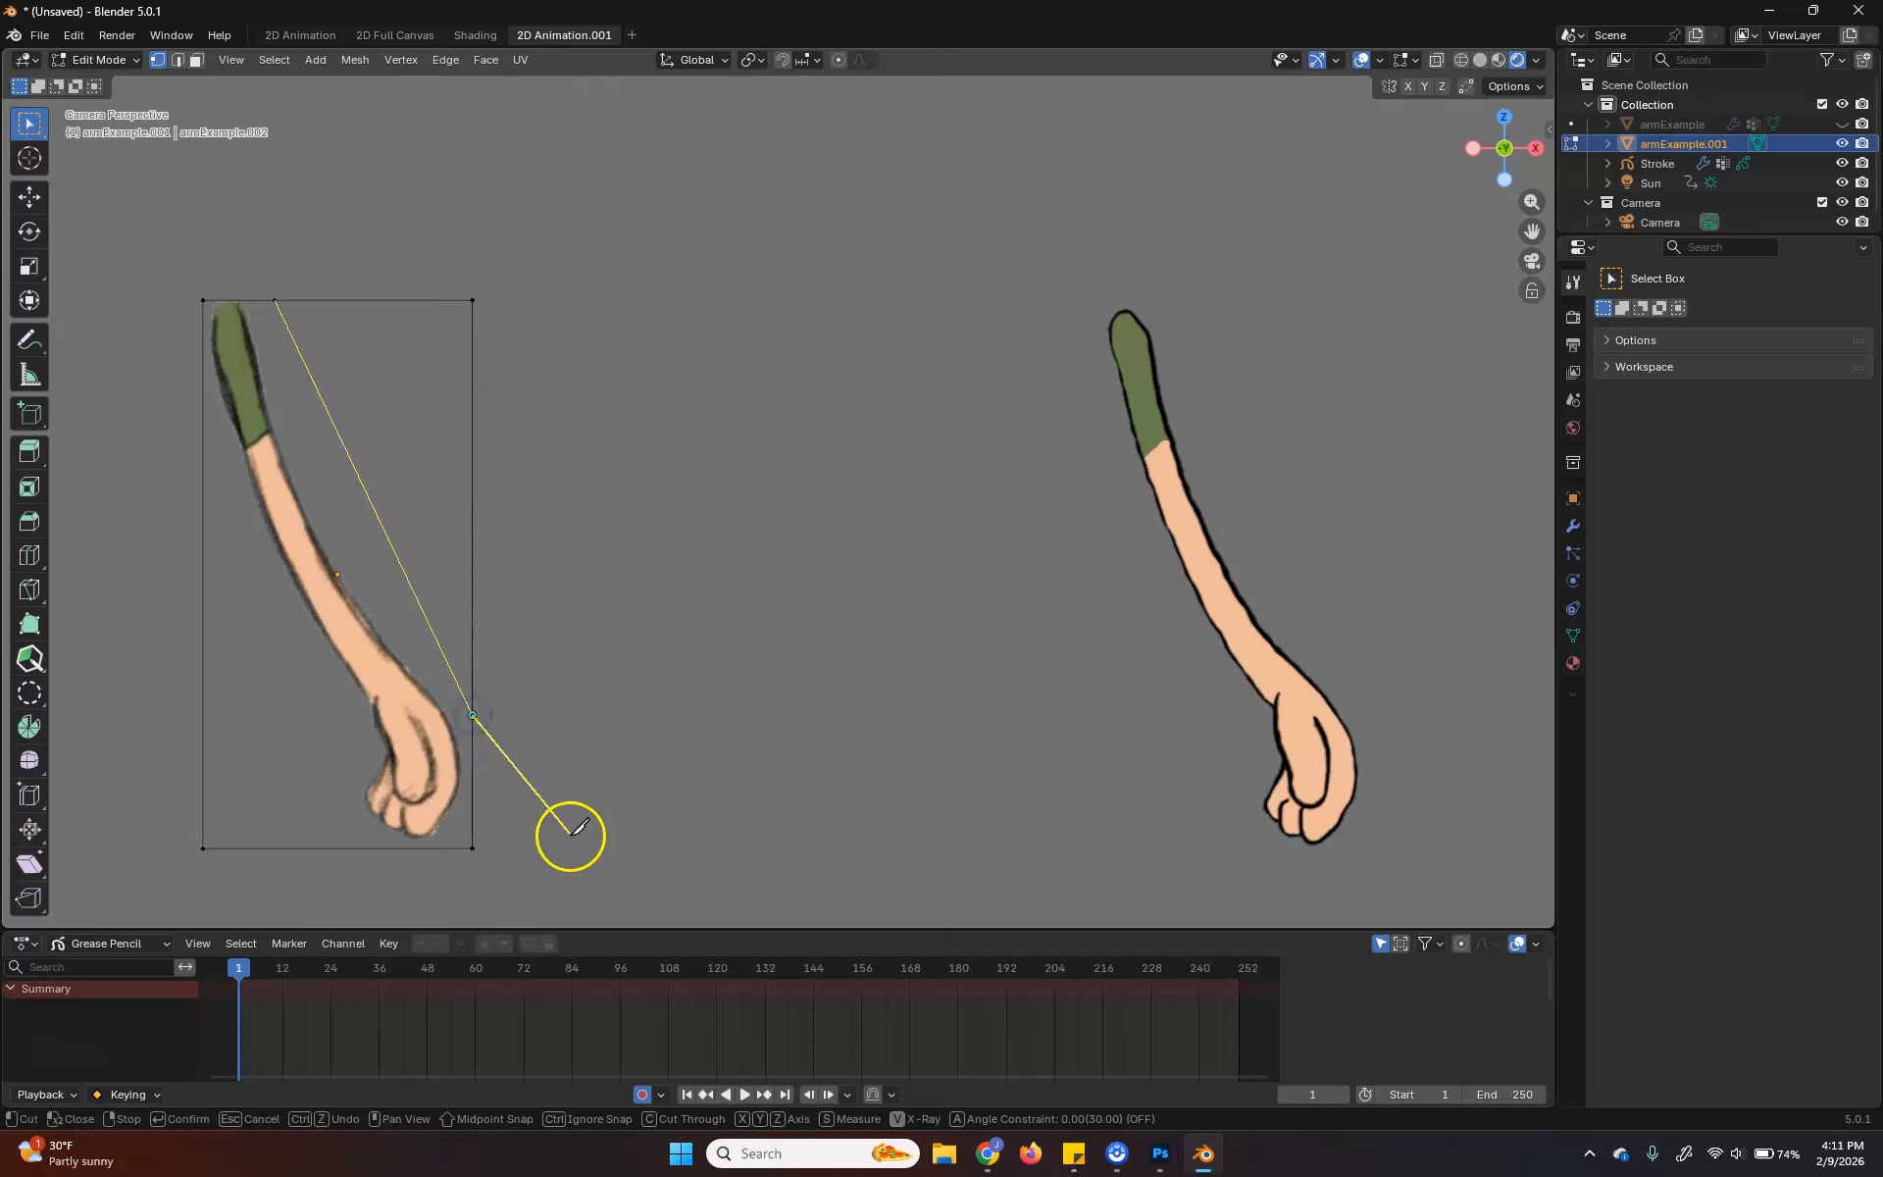
key("Return")
key("ctrl+z")
Knife-cut the plane along the arm's right side, from the top edge through a bend near the elbow to the right edge
key("k")
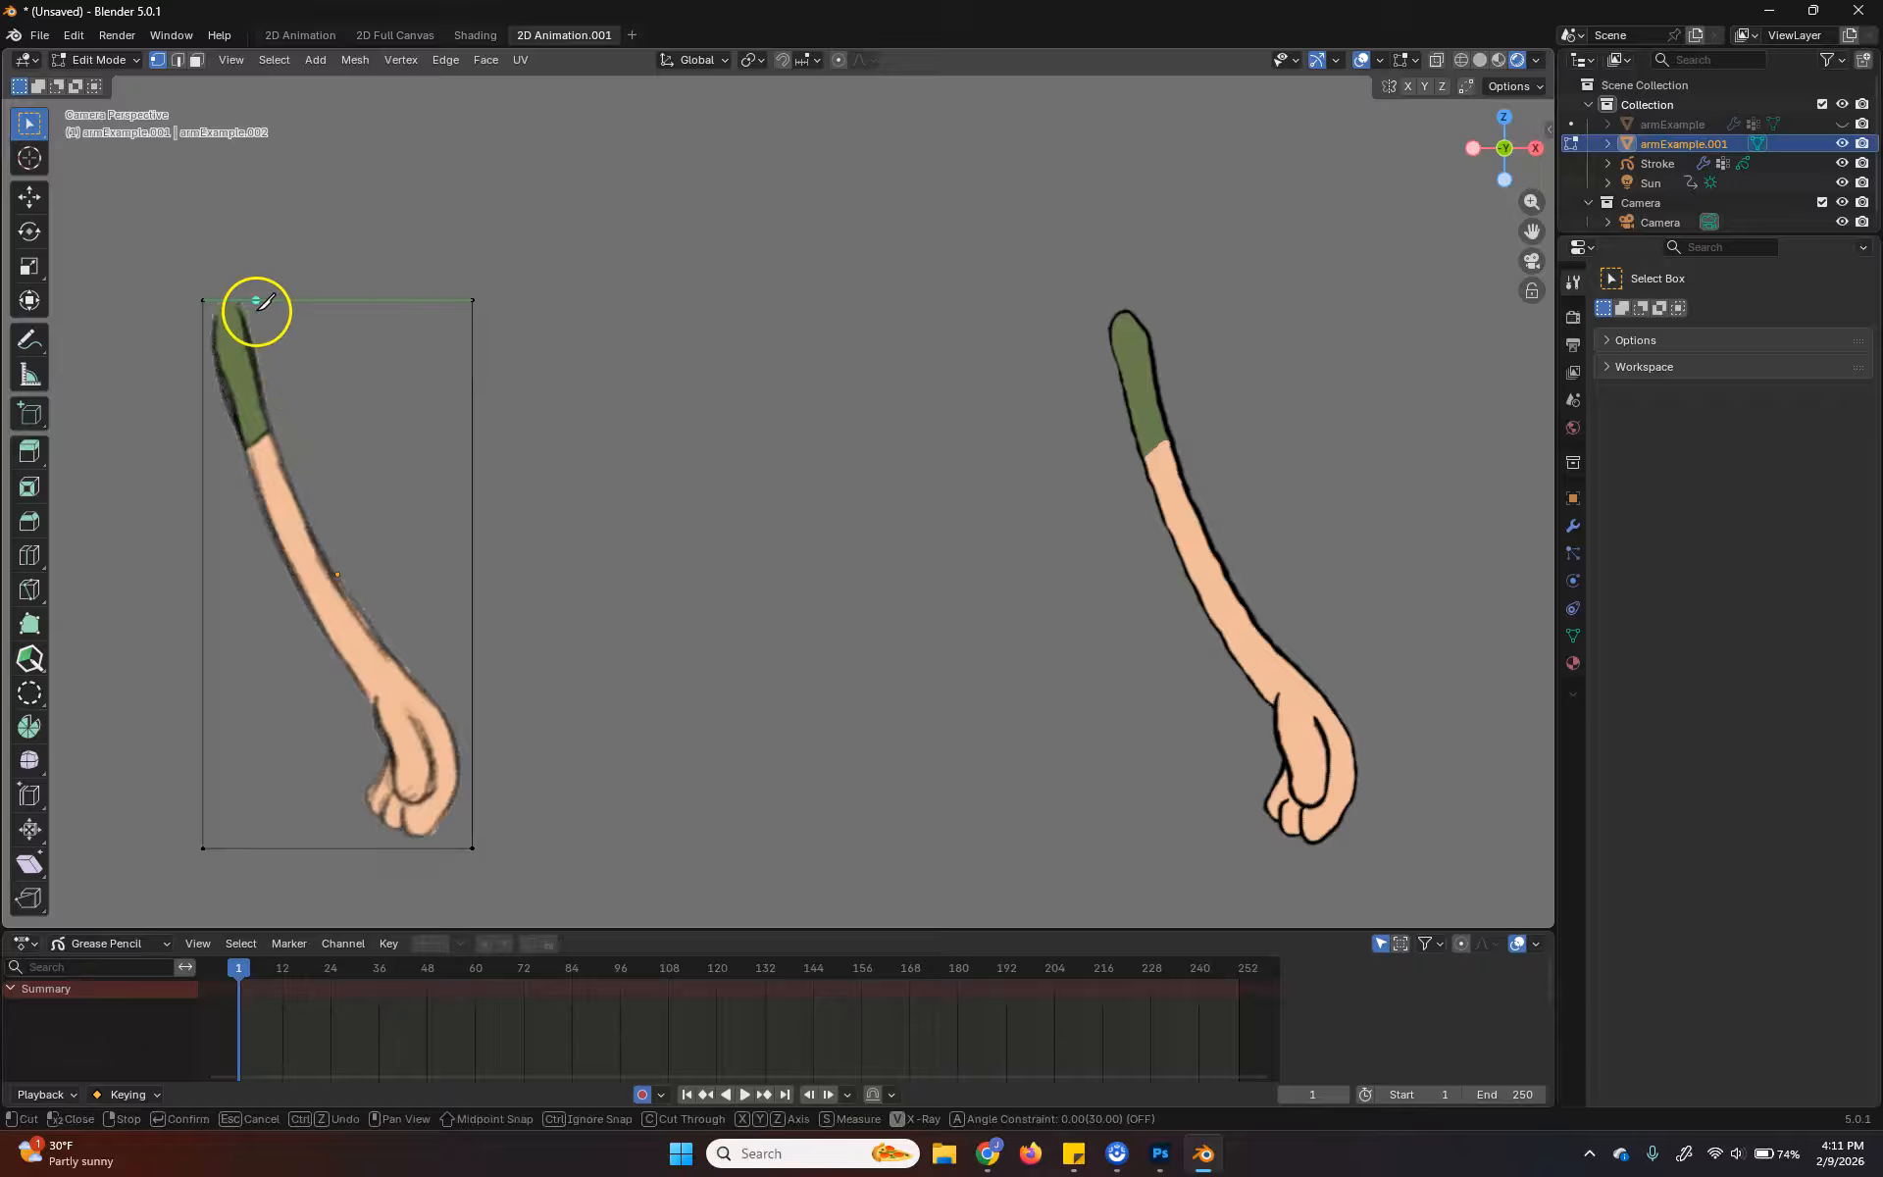
left_click(259, 300)
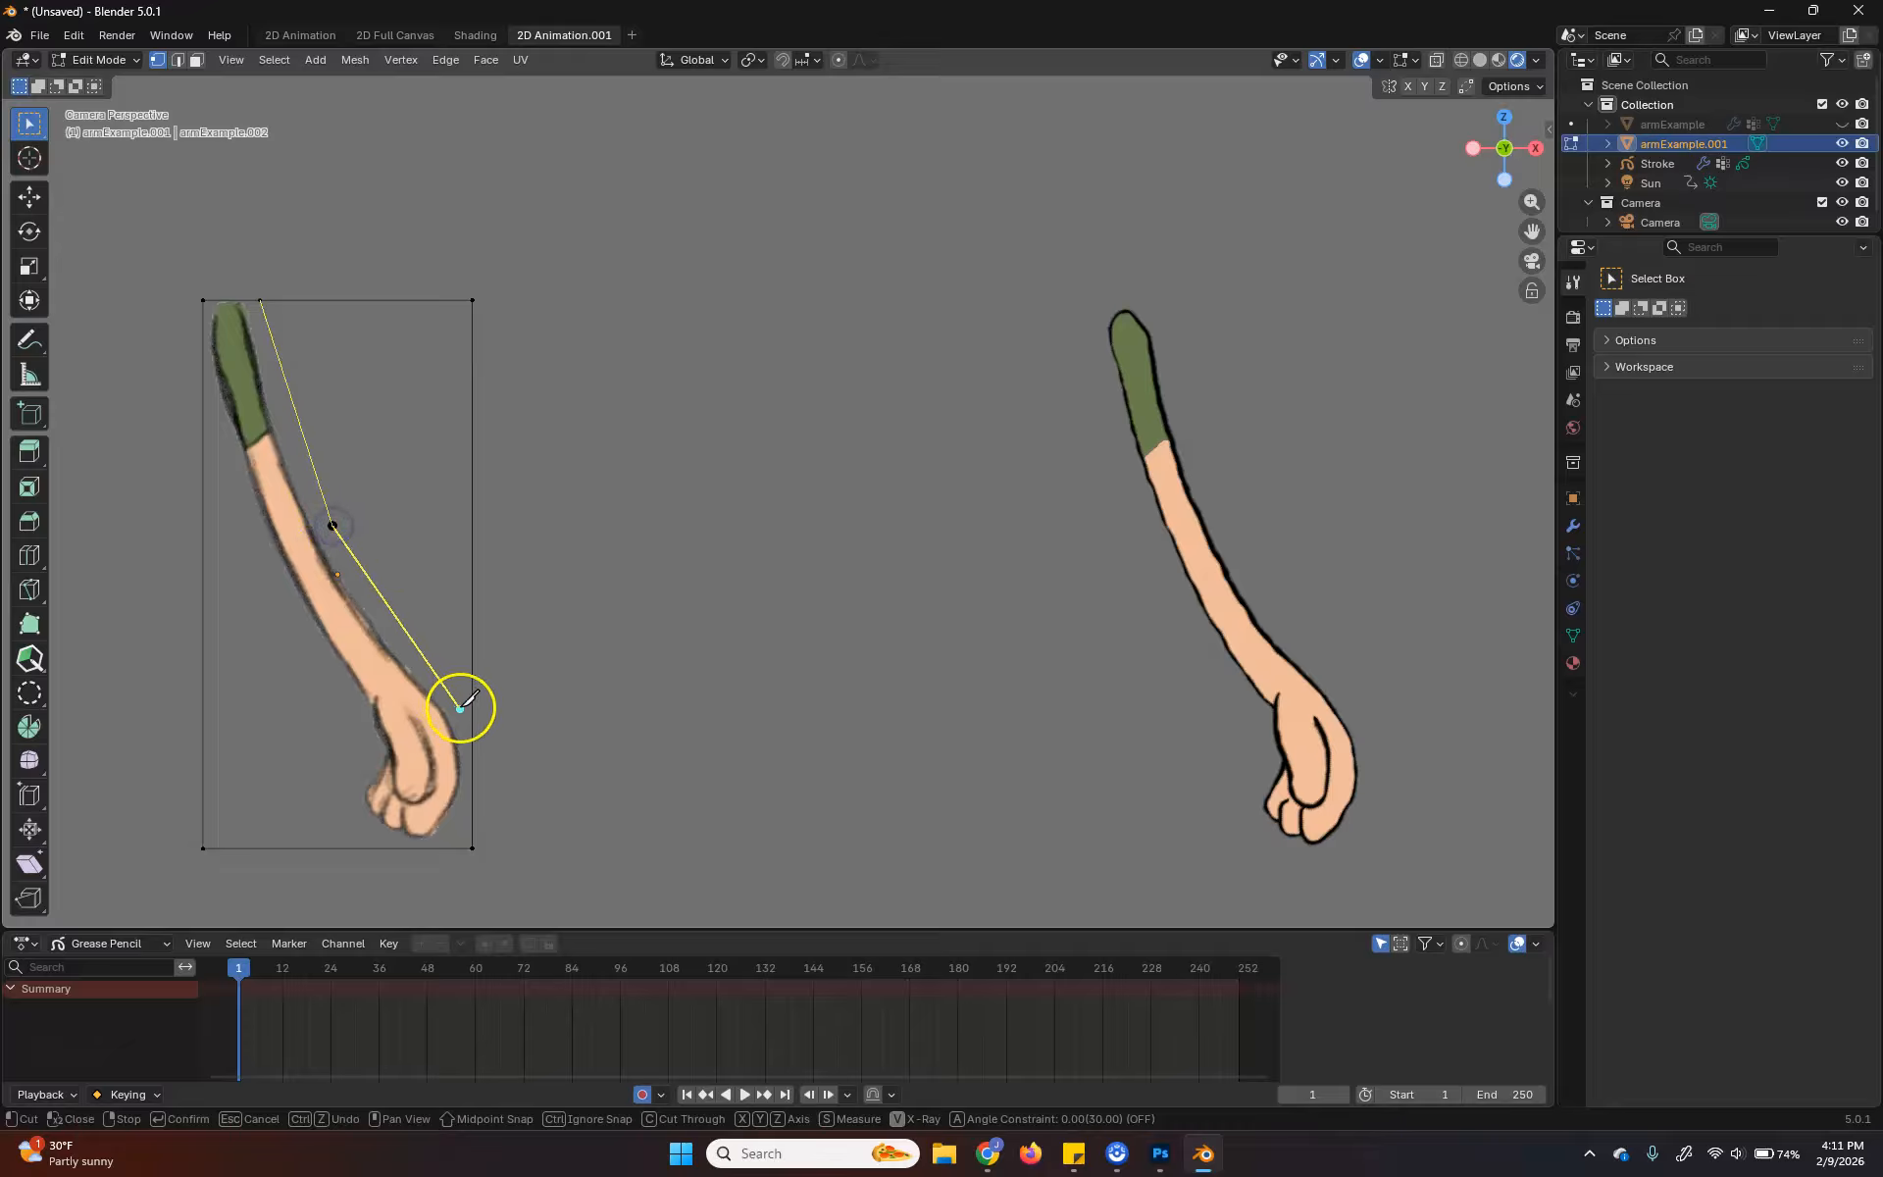
left_click(471, 716)
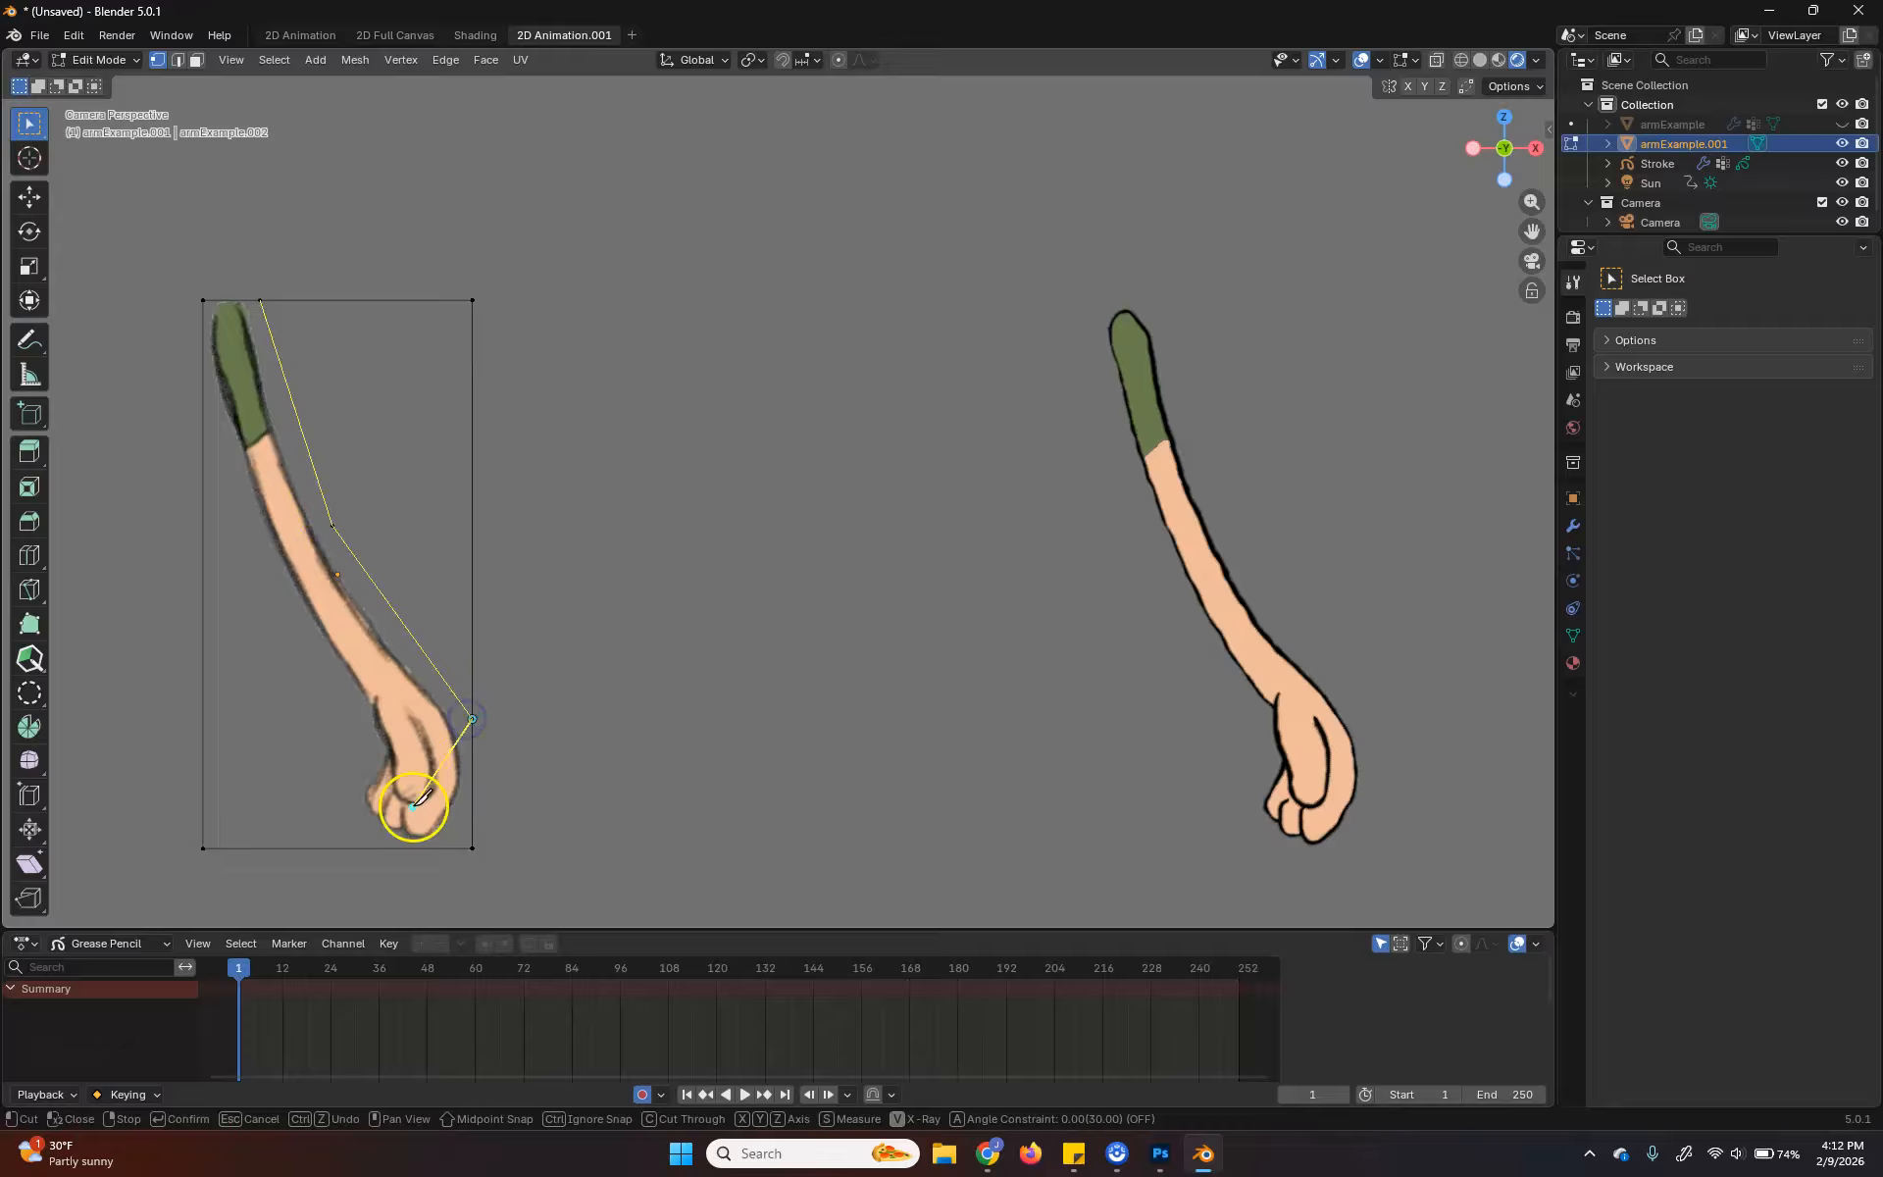
key("Return")
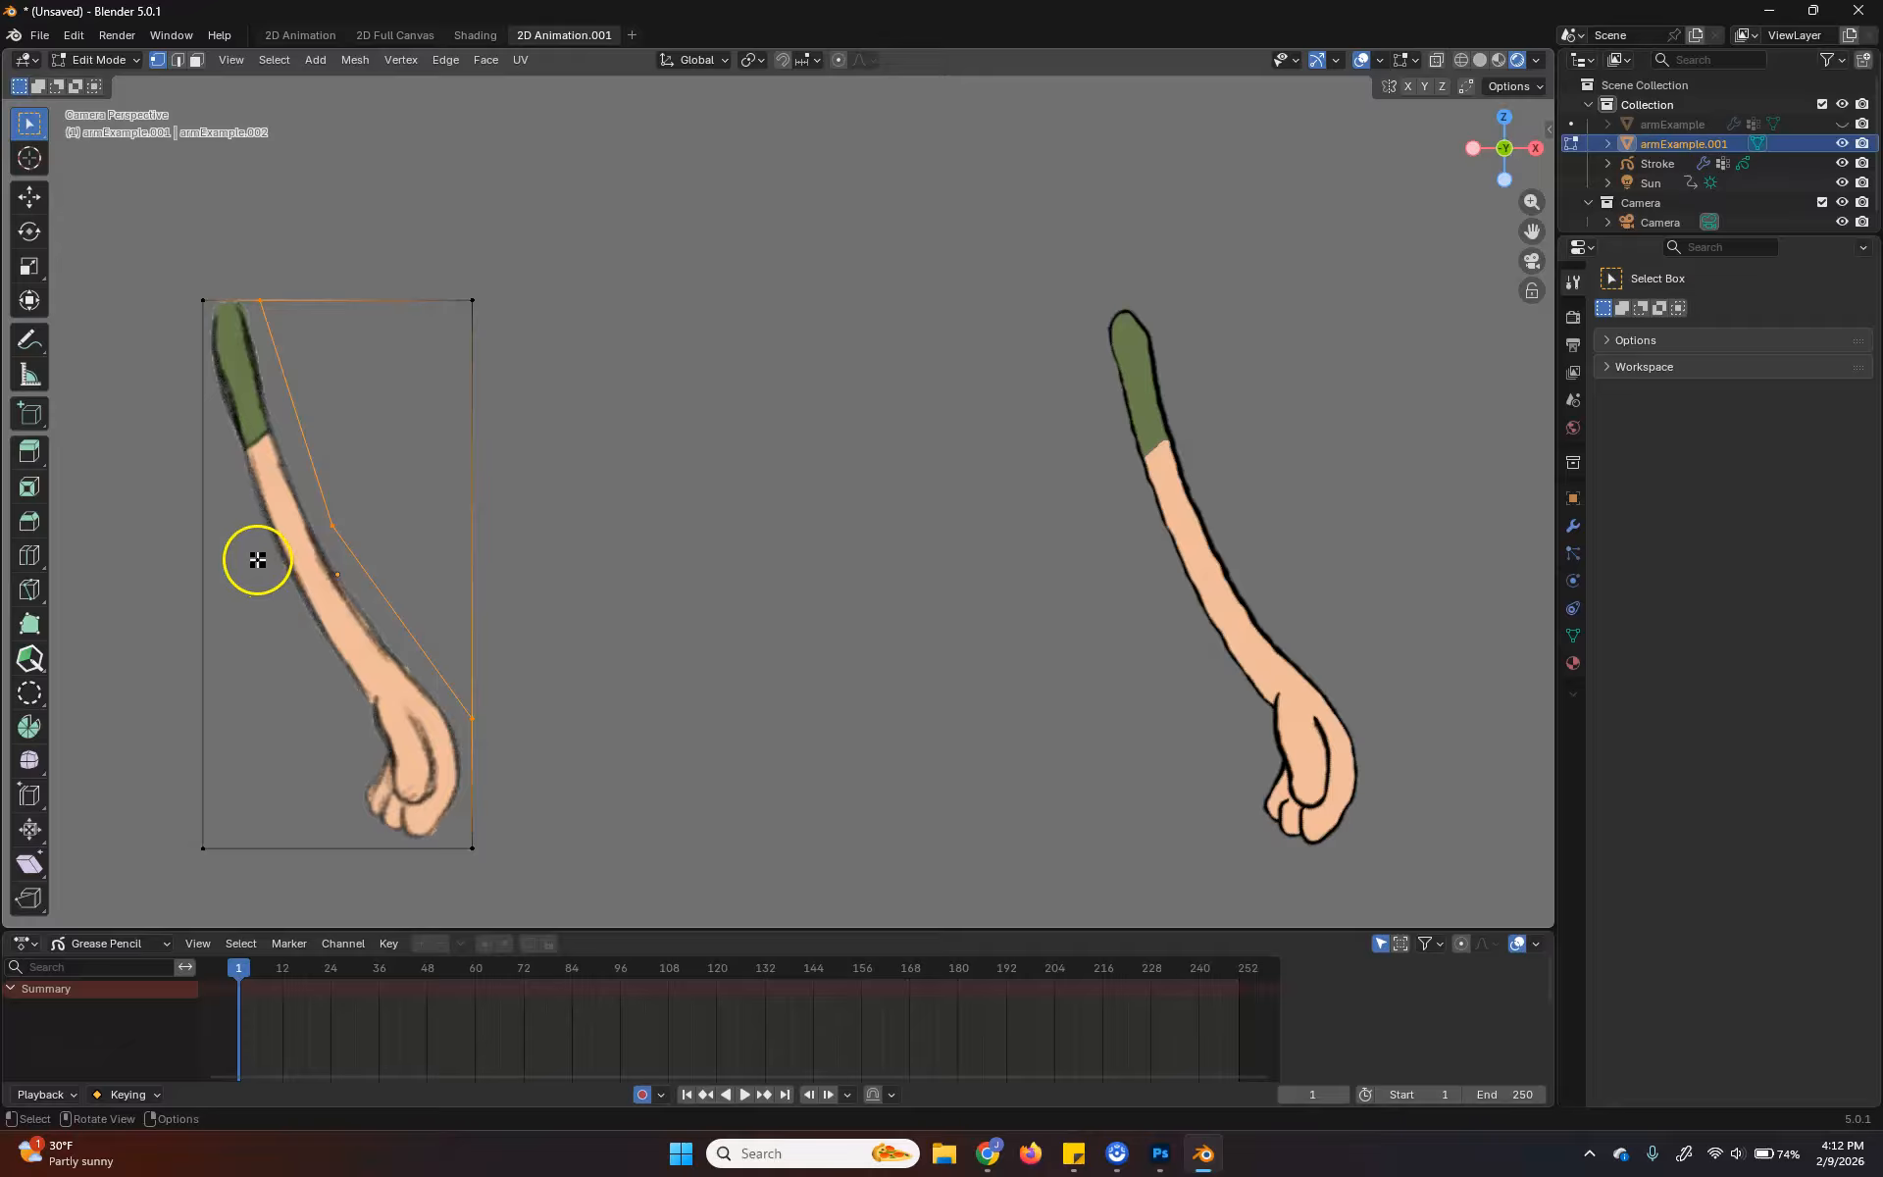
Knife-cut the plane along the arm's left side, from the left edge past the elbow and wrist to the bottom edge
key("k")
left_click(203, 388)
left_click(359, 735)
left_click(359, 839)
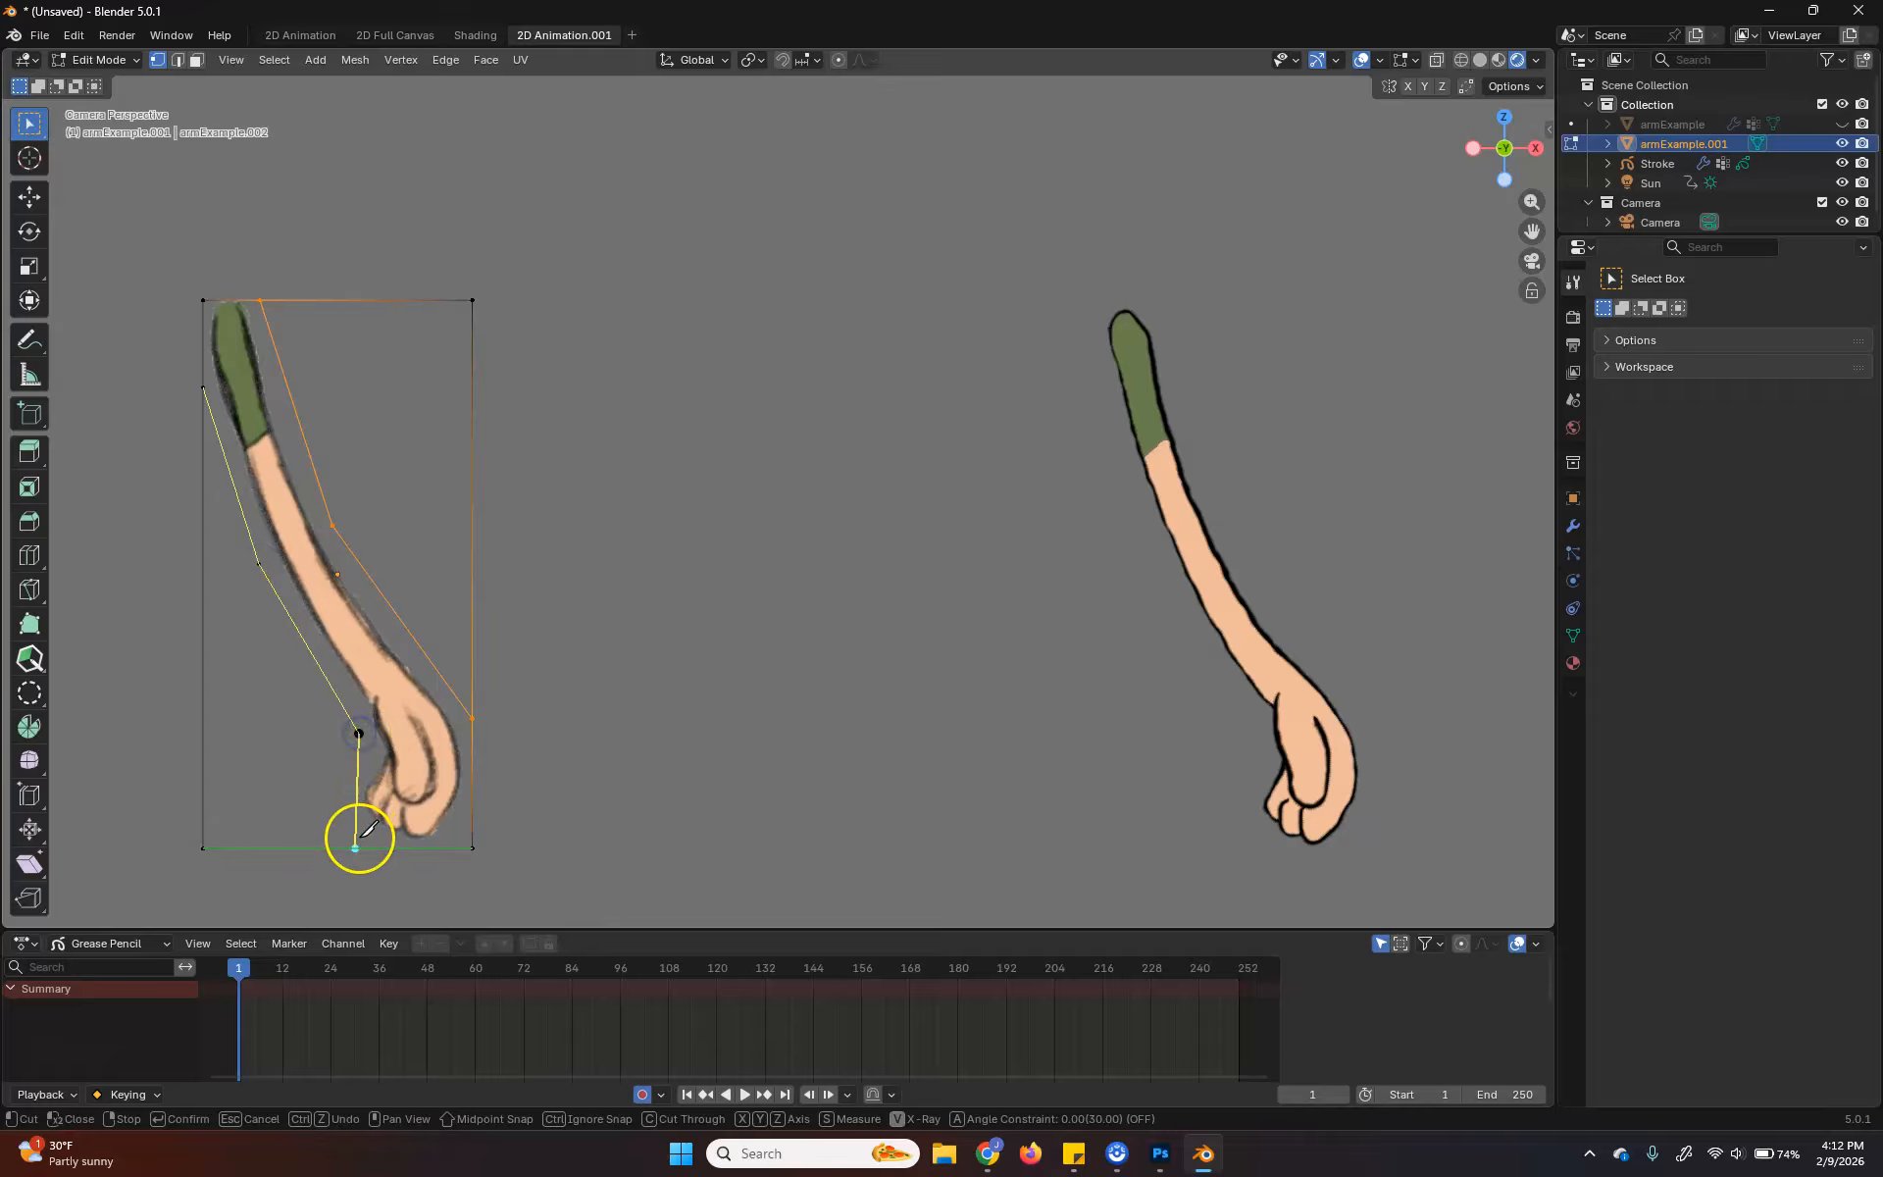
key("Return")
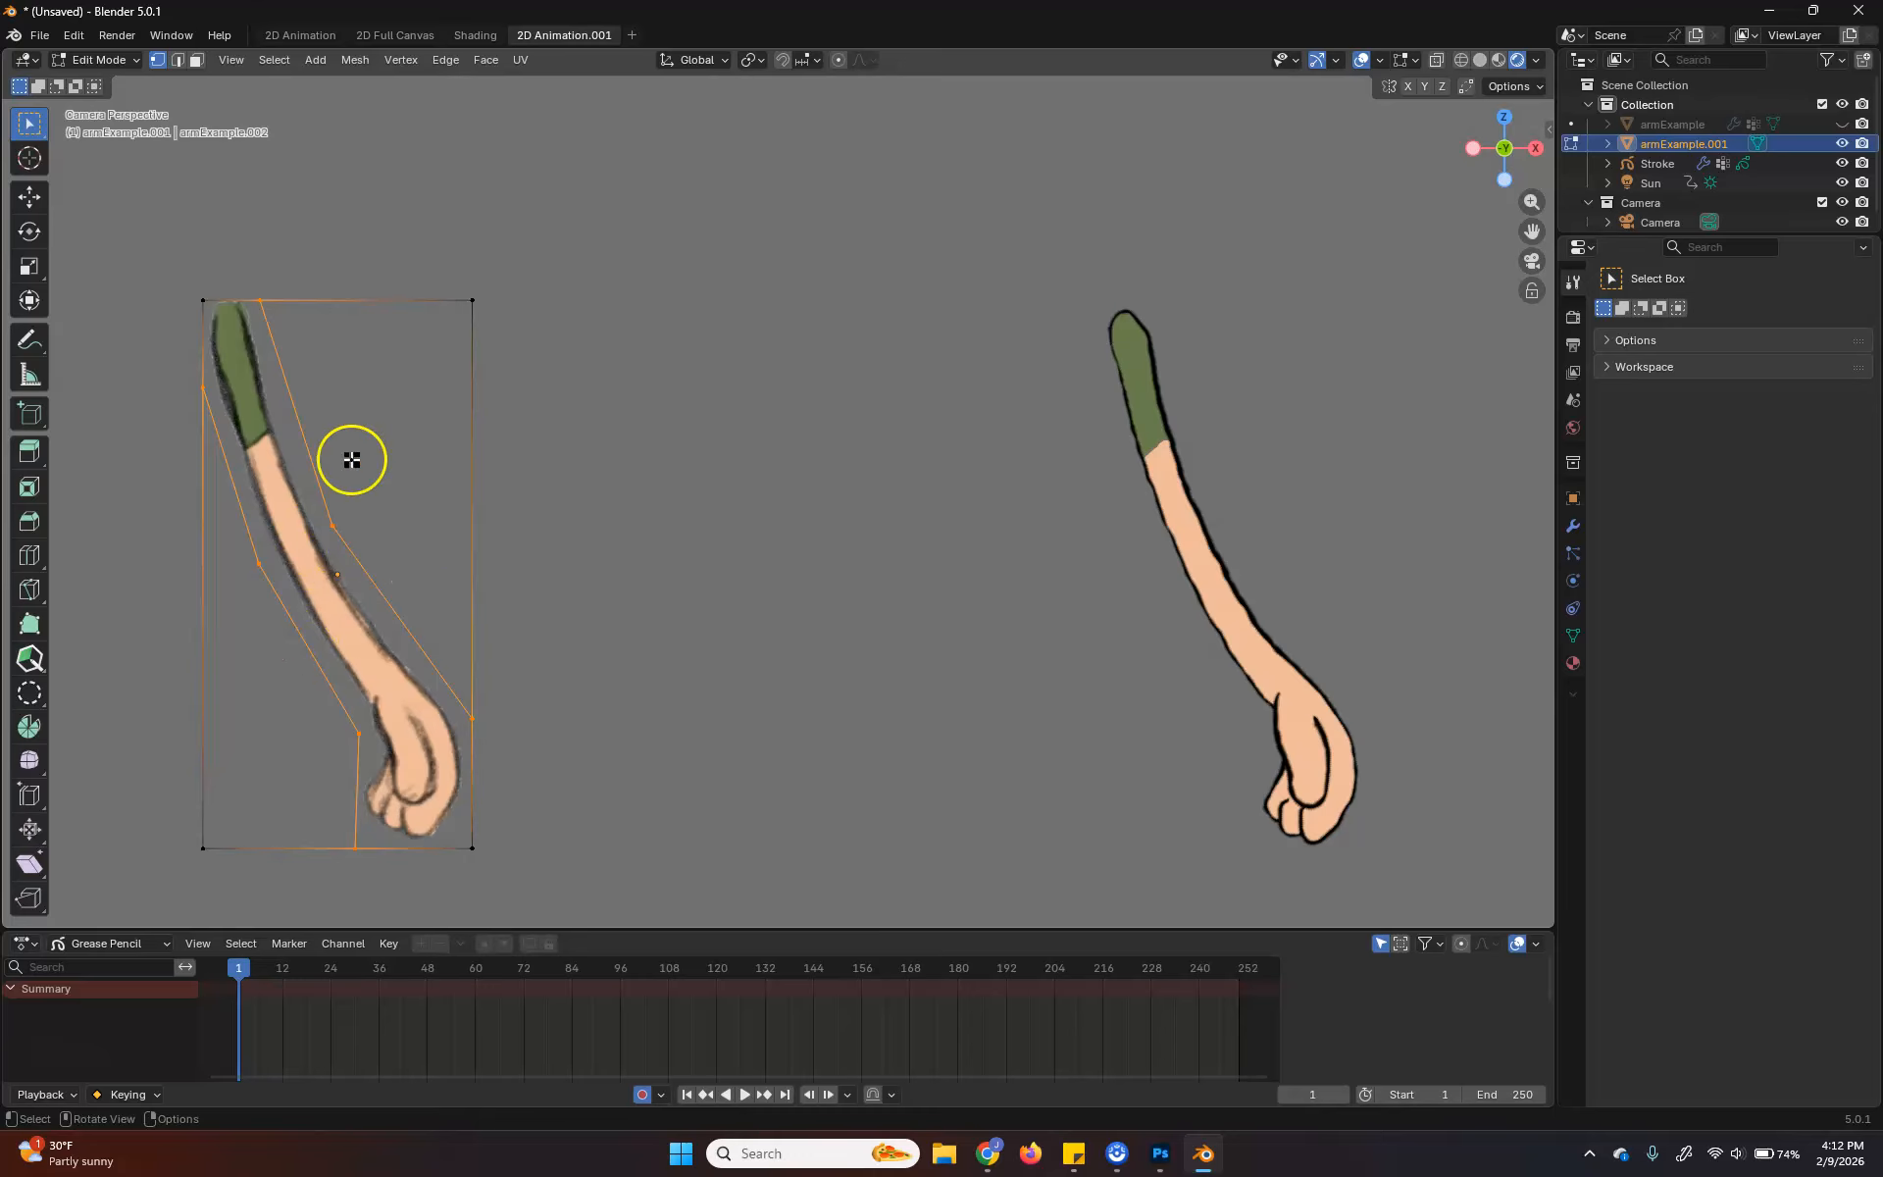
Switch to face selection, try deleting the edges of the empty region right of the arm, and undo the deletion
key("3")
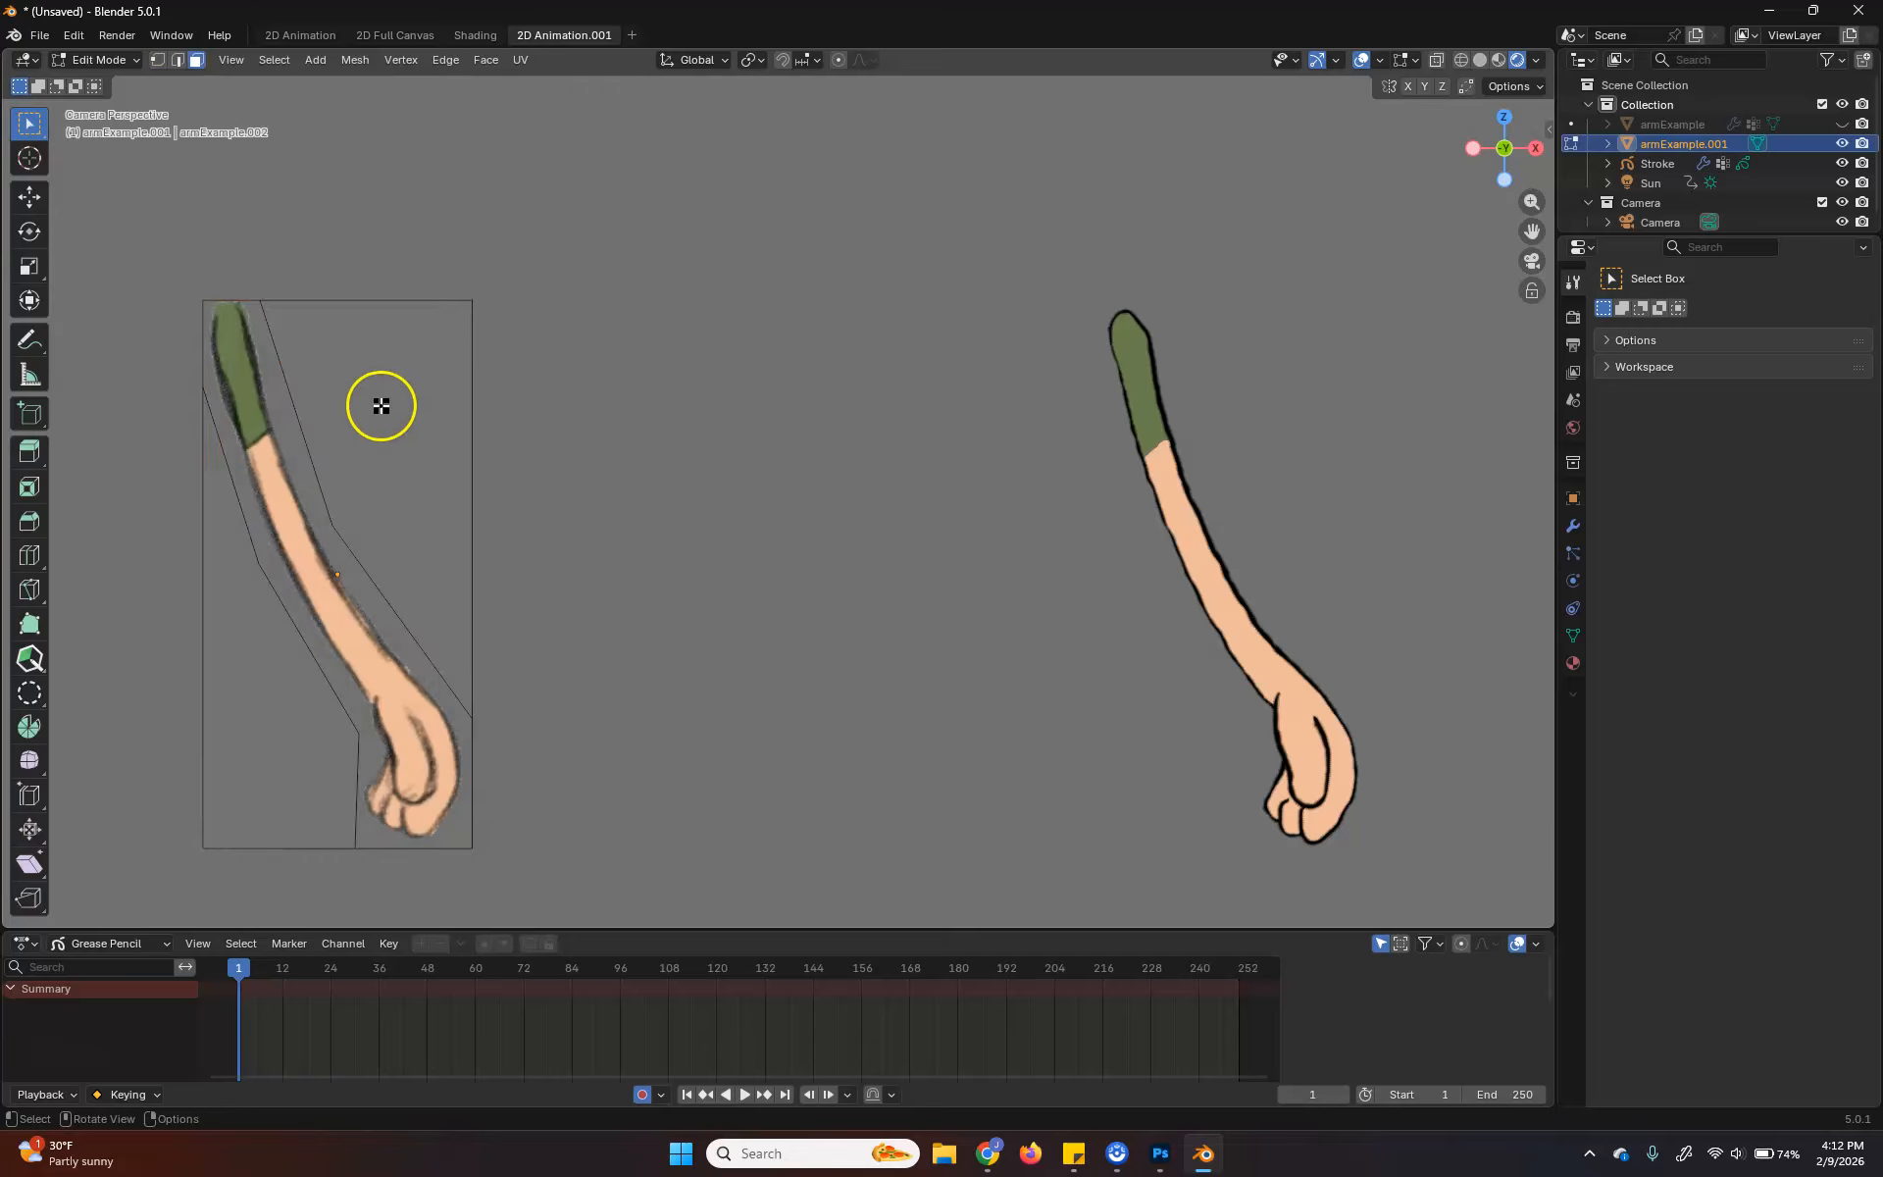
left_click(382, 406)
key("x")
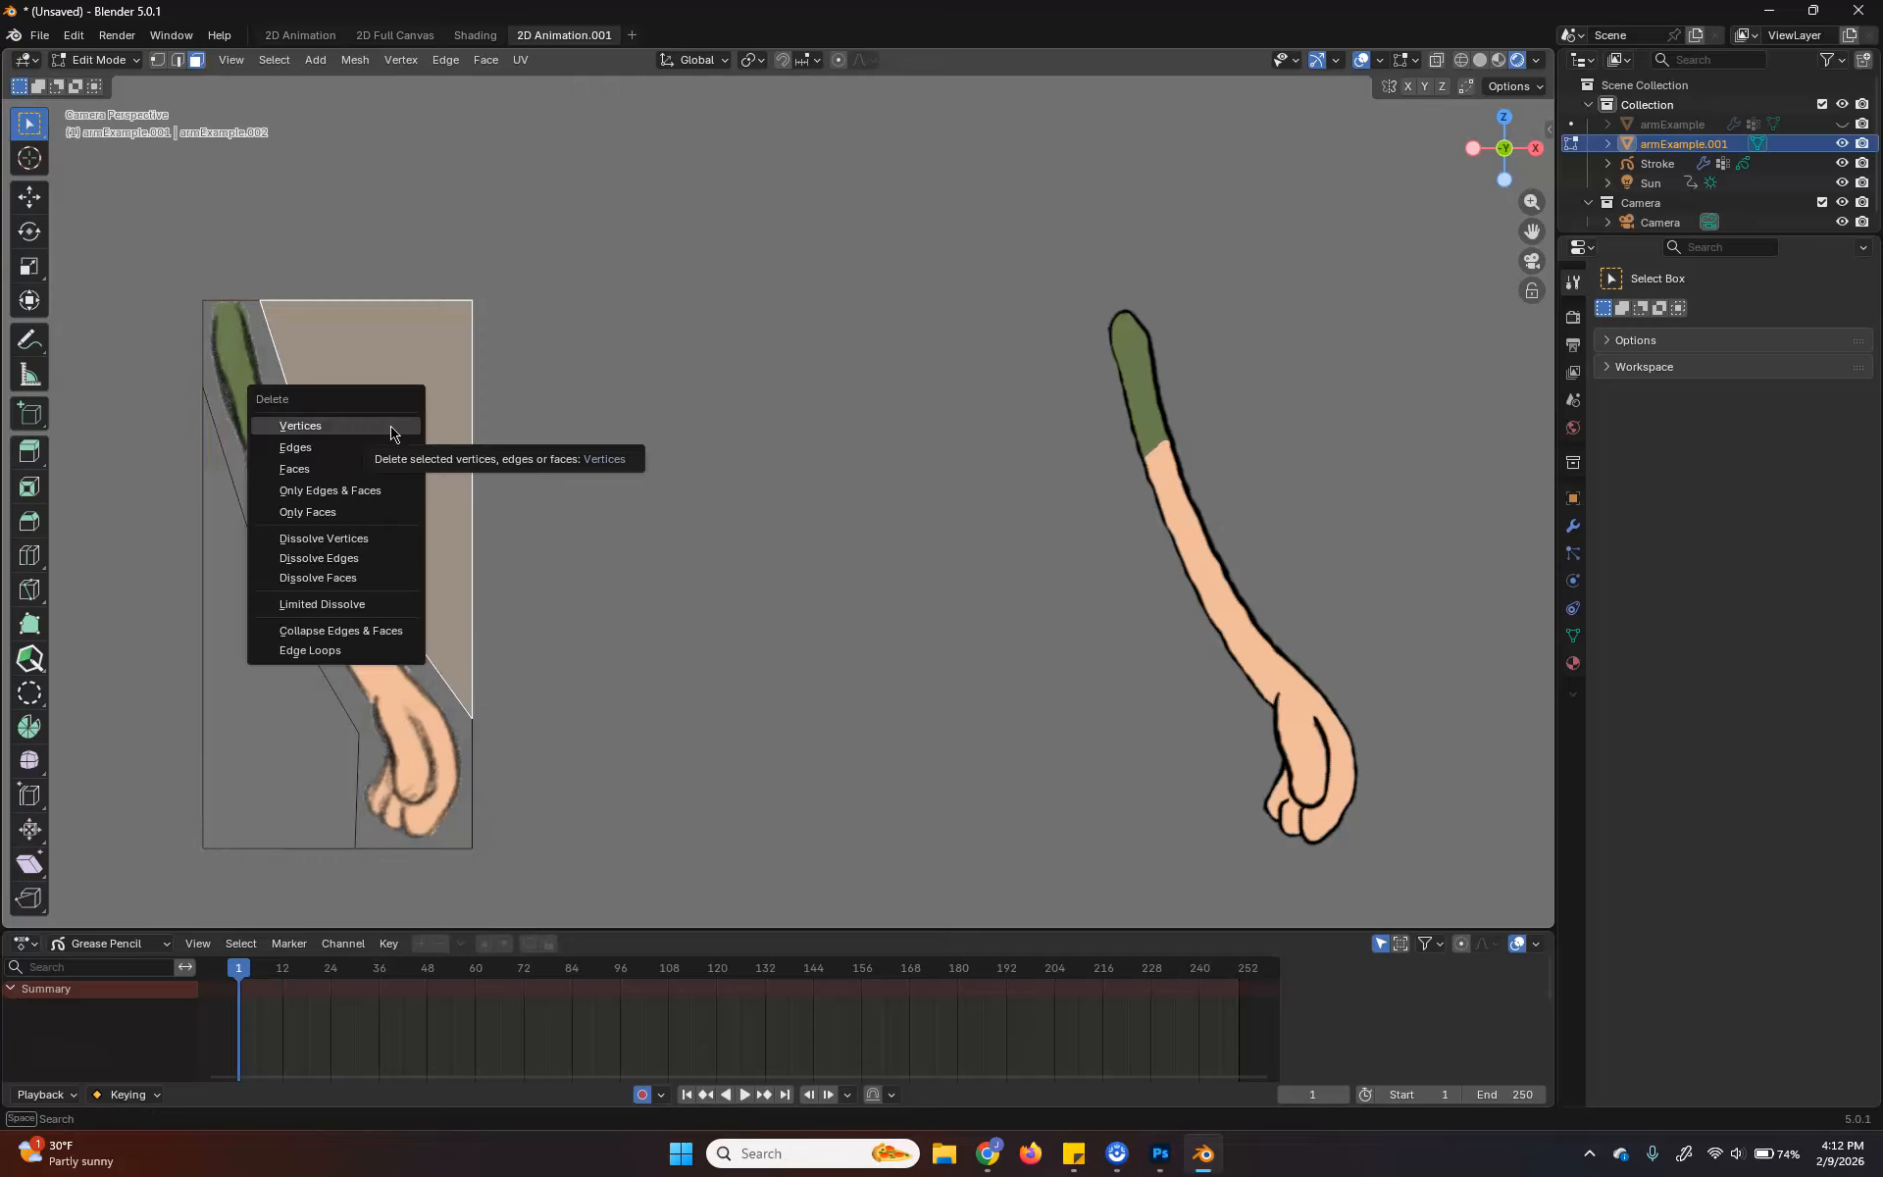
left_click(354, 457)
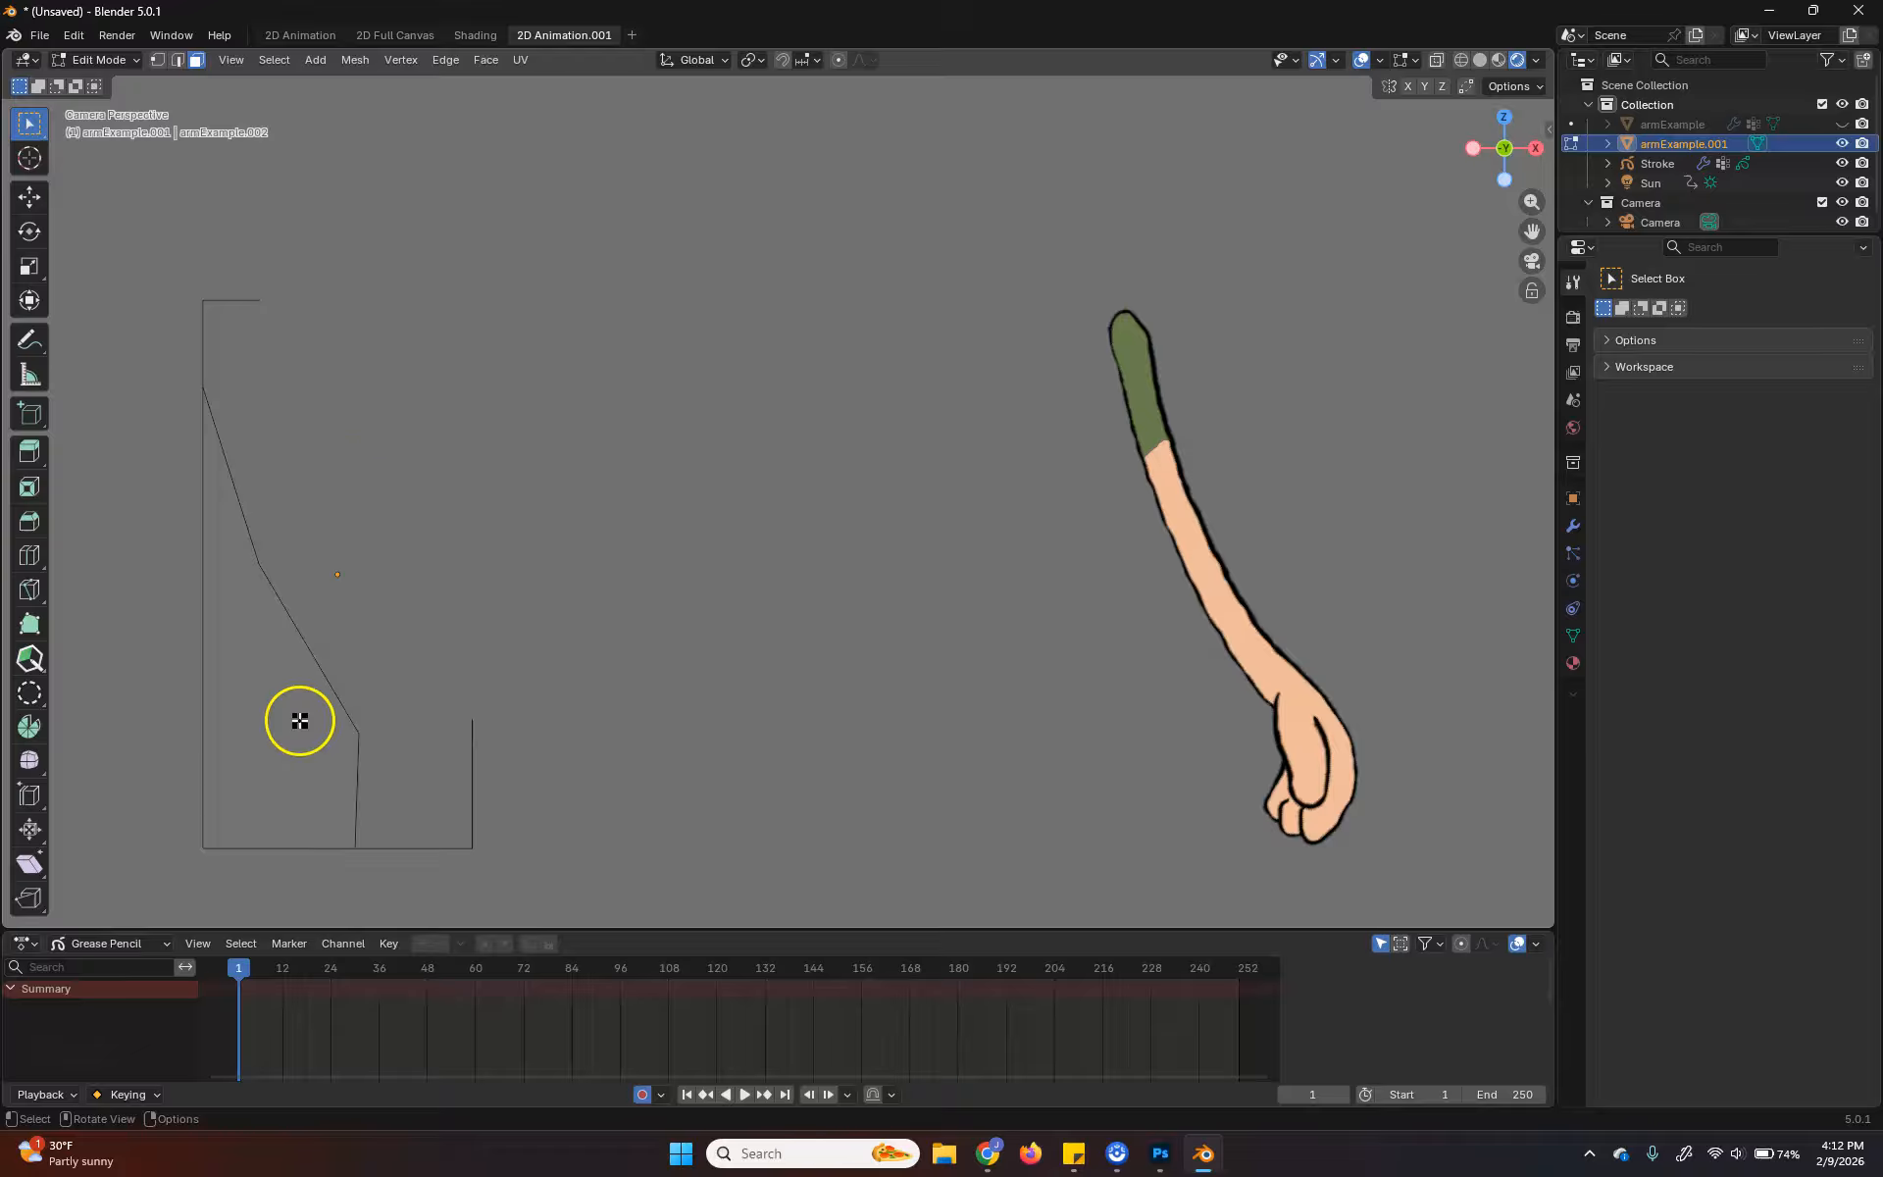
key("ctrl+z")
Delete the two empty faces on the right and left of the arm with the Faces option
left_click(687, 310)
left_click(453, 418)
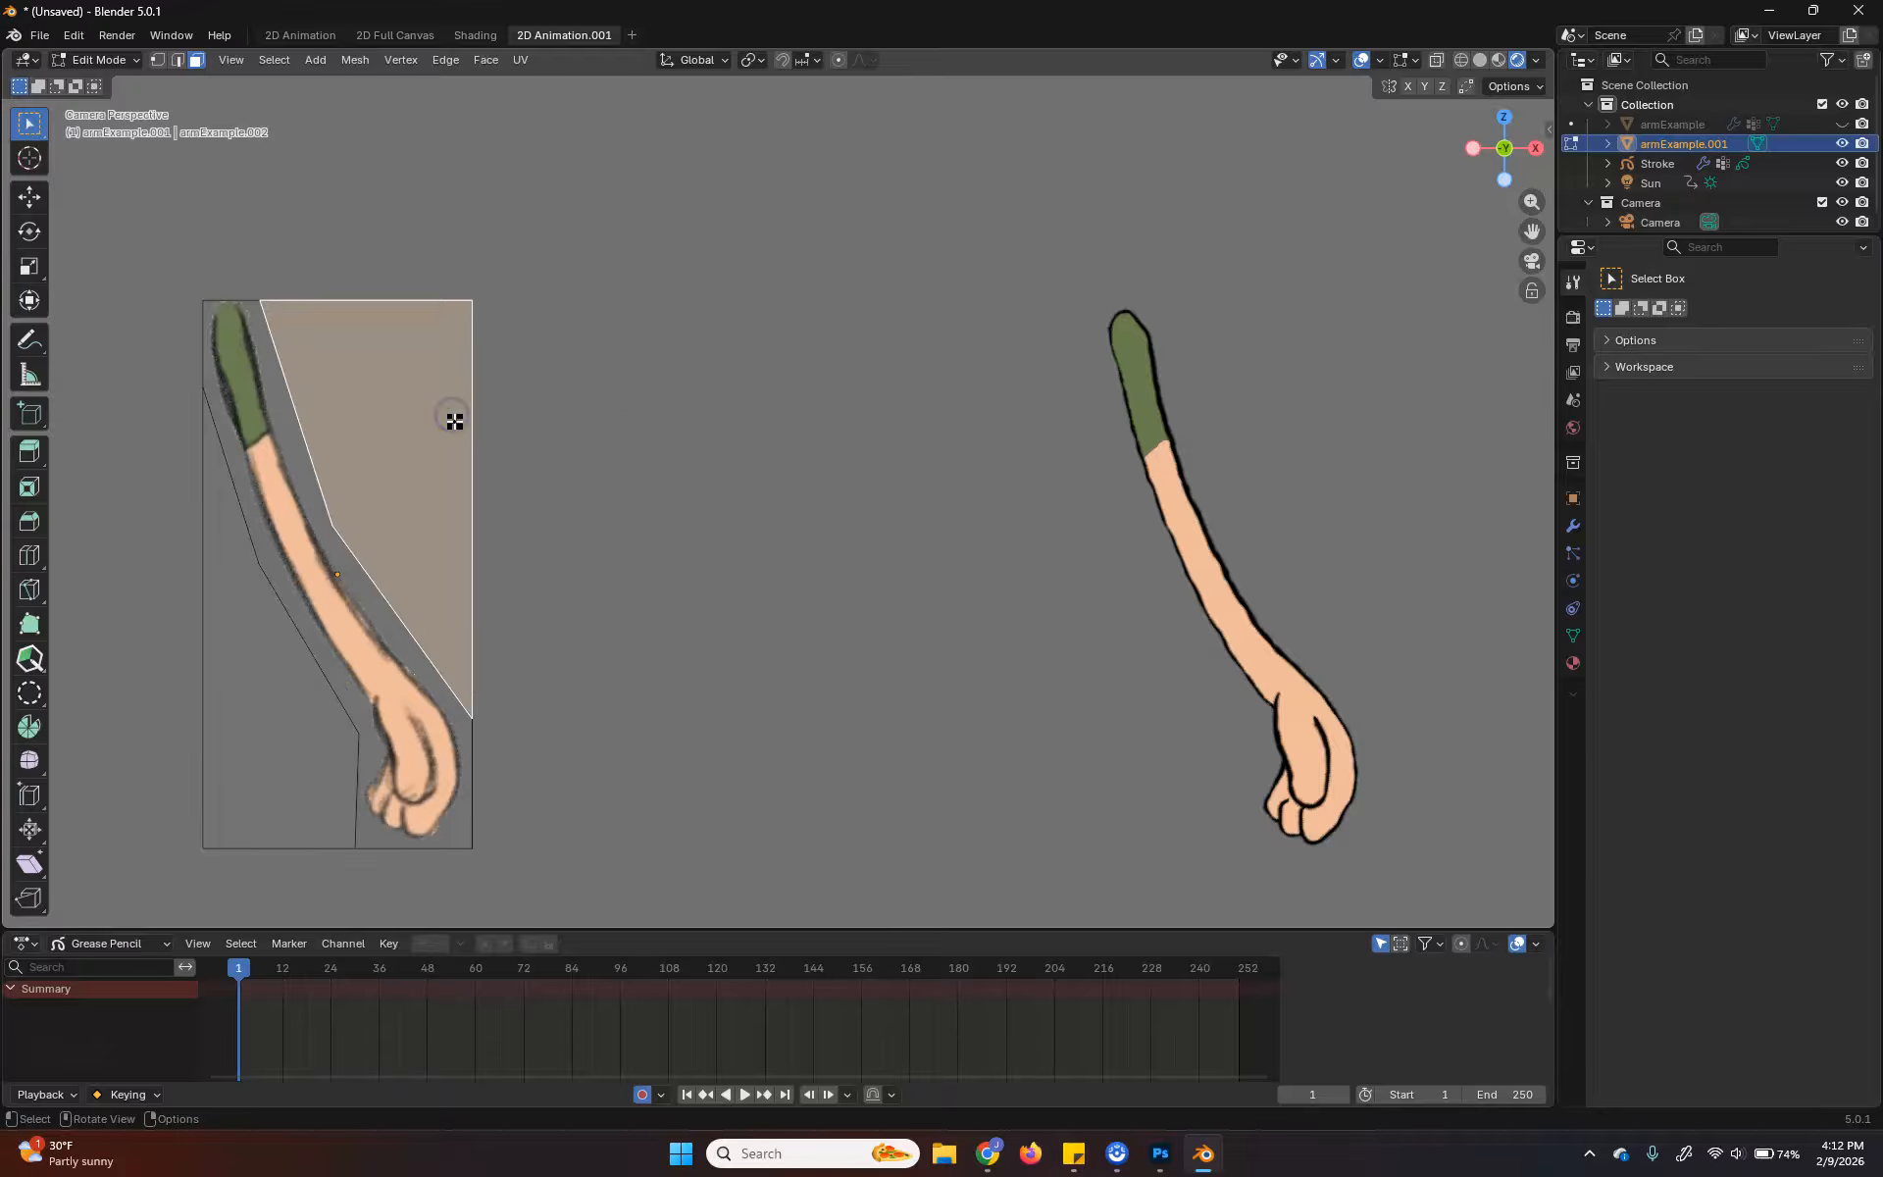
key("x")
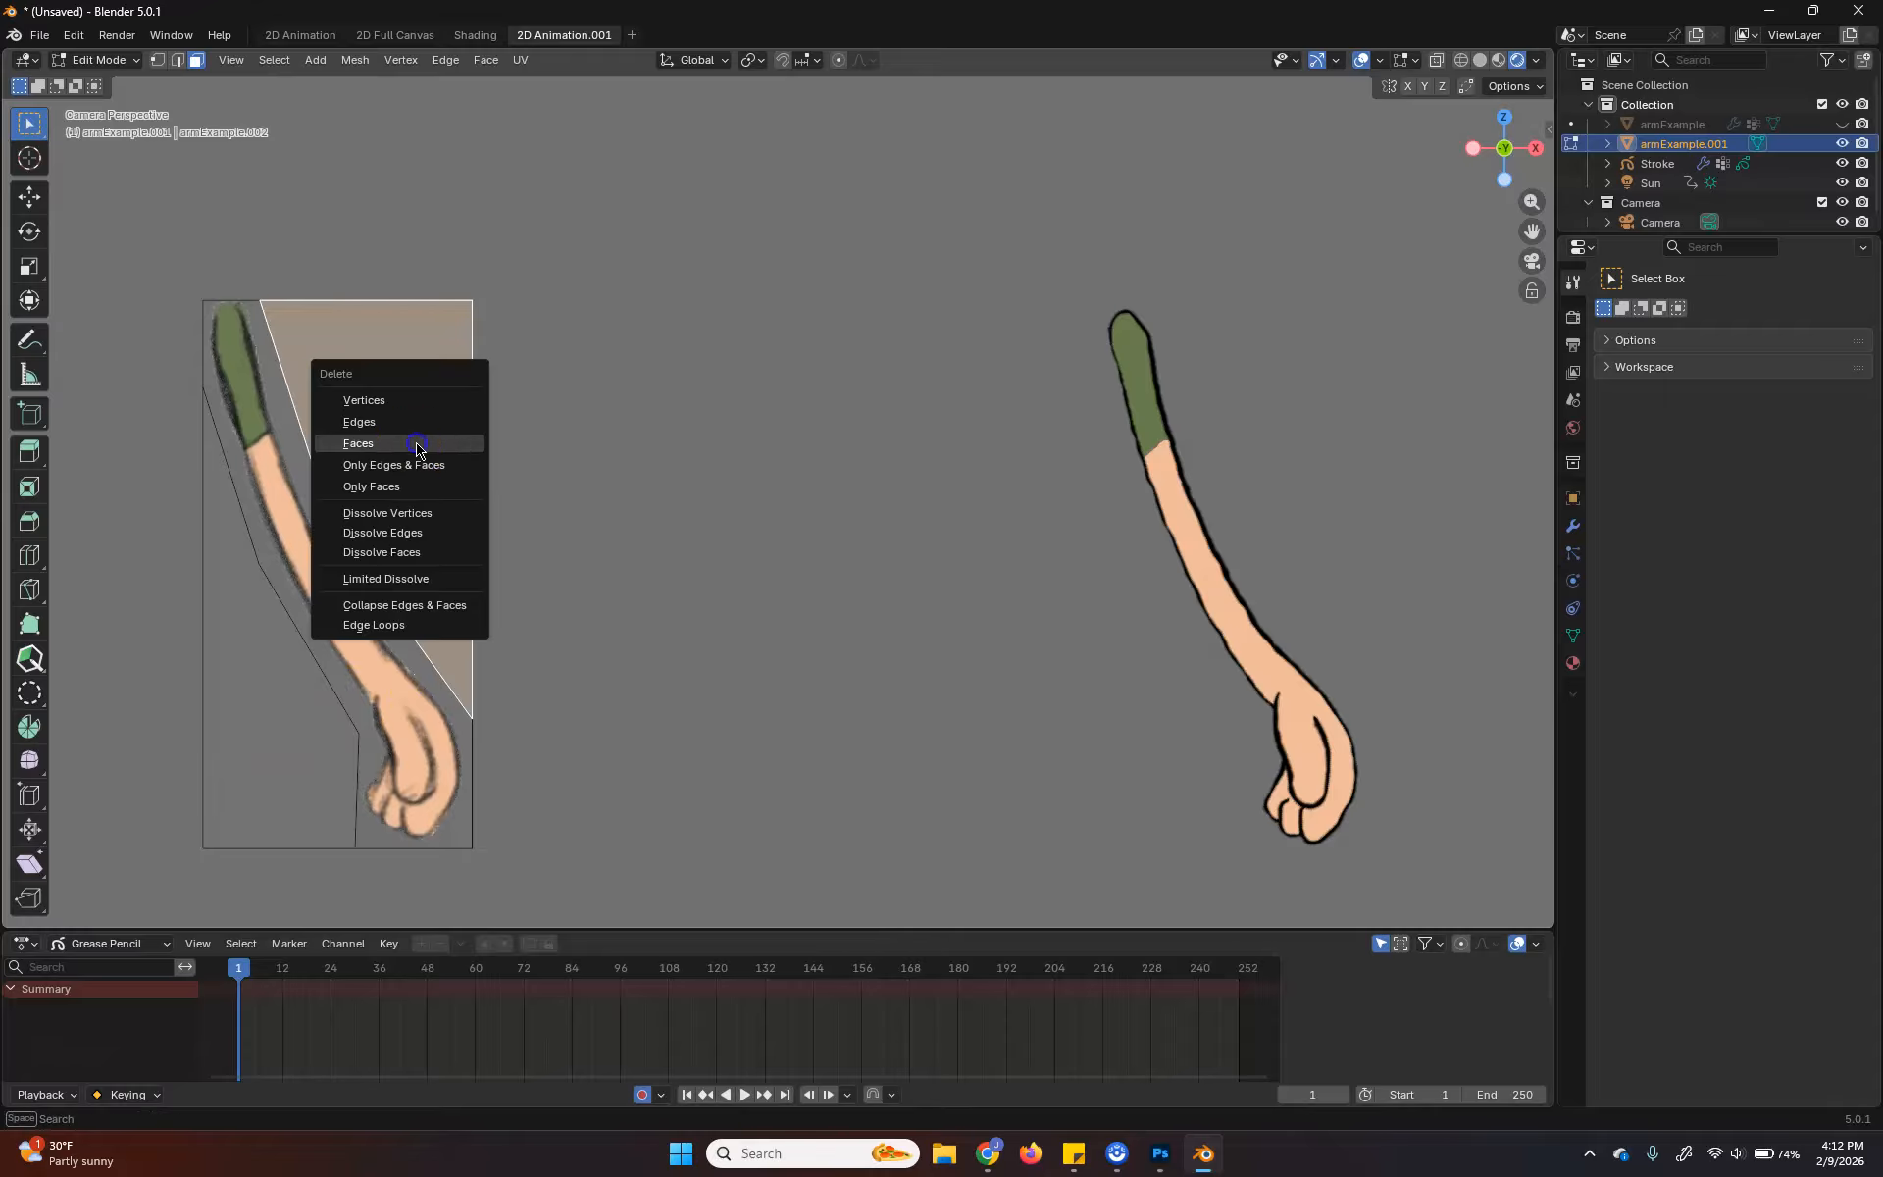
left_click(415, 446)
left_click(245, 673)
key("x")
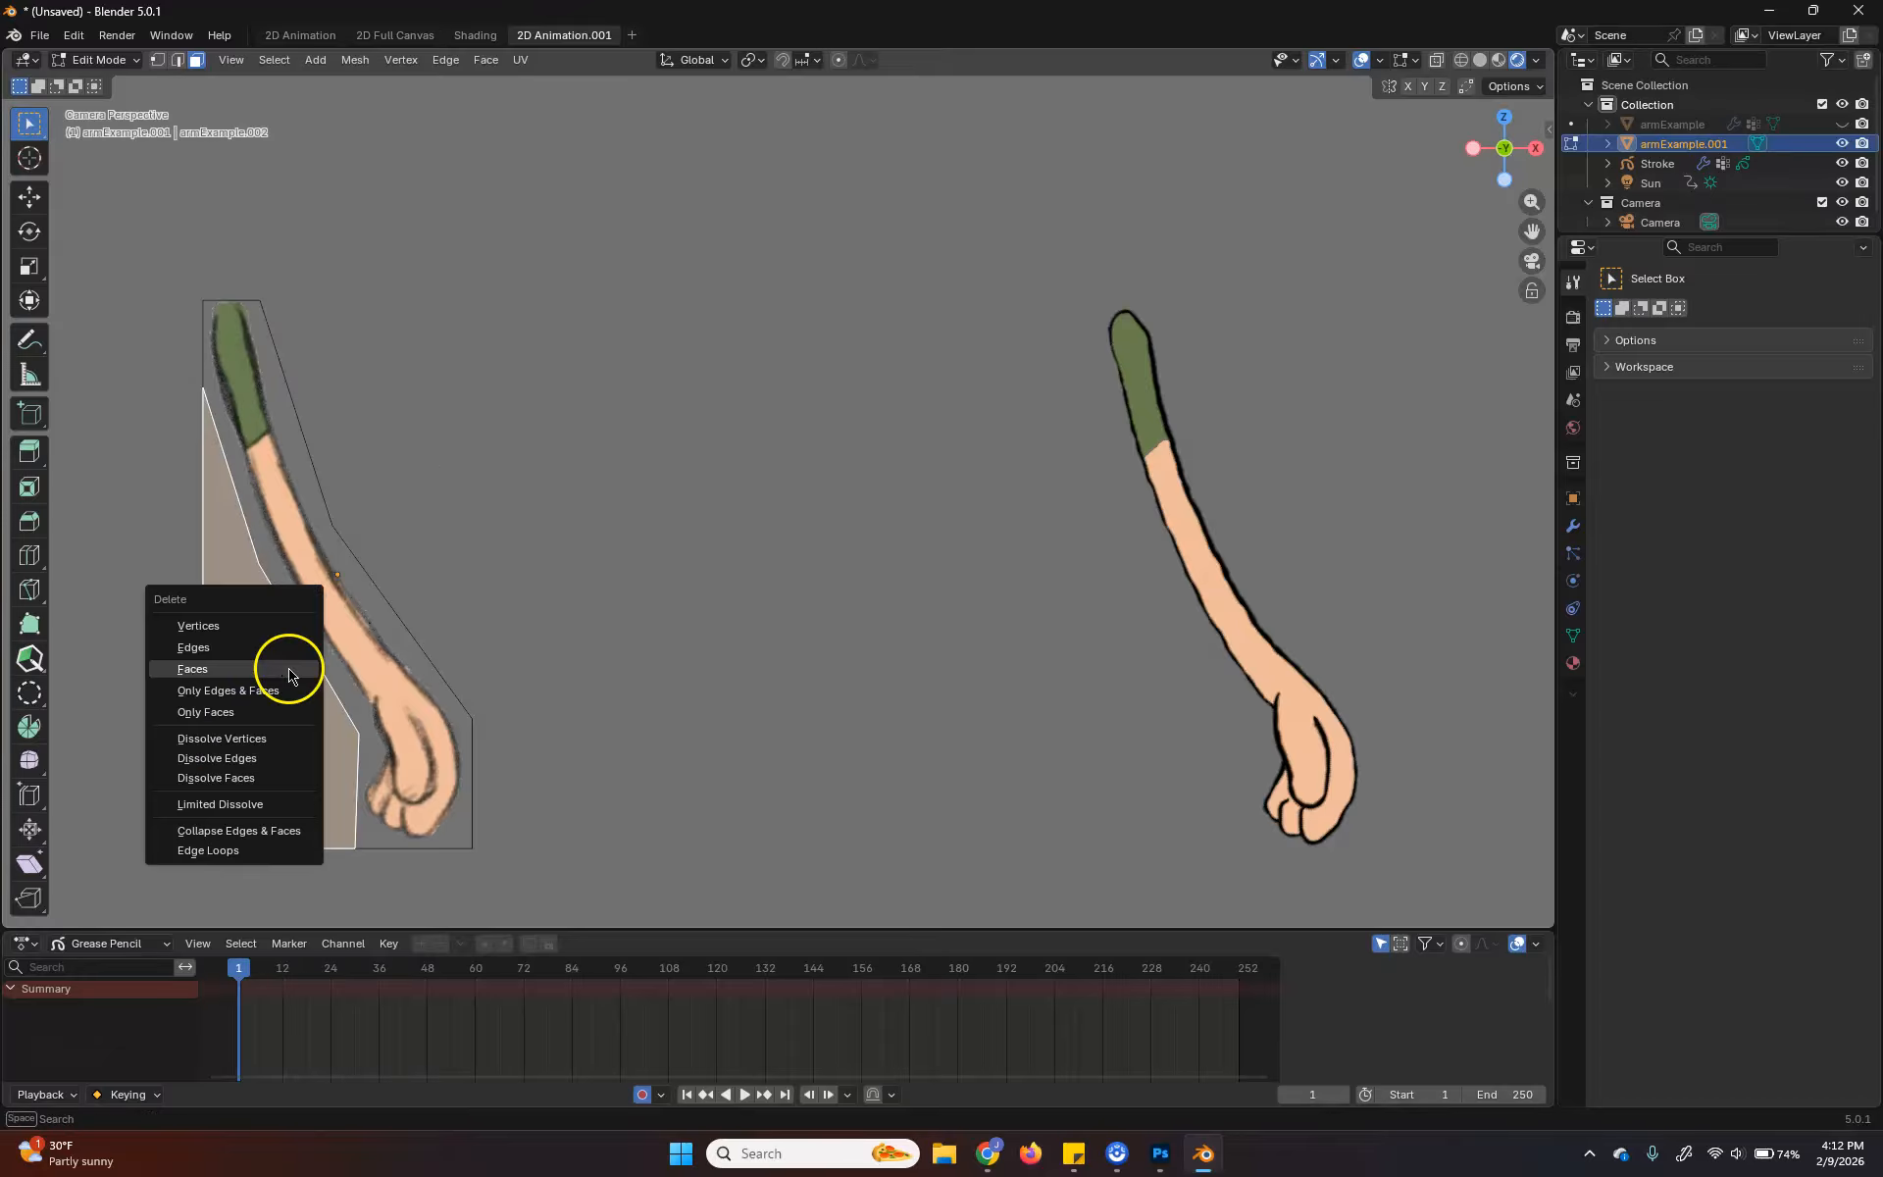
left_click(236, 668)
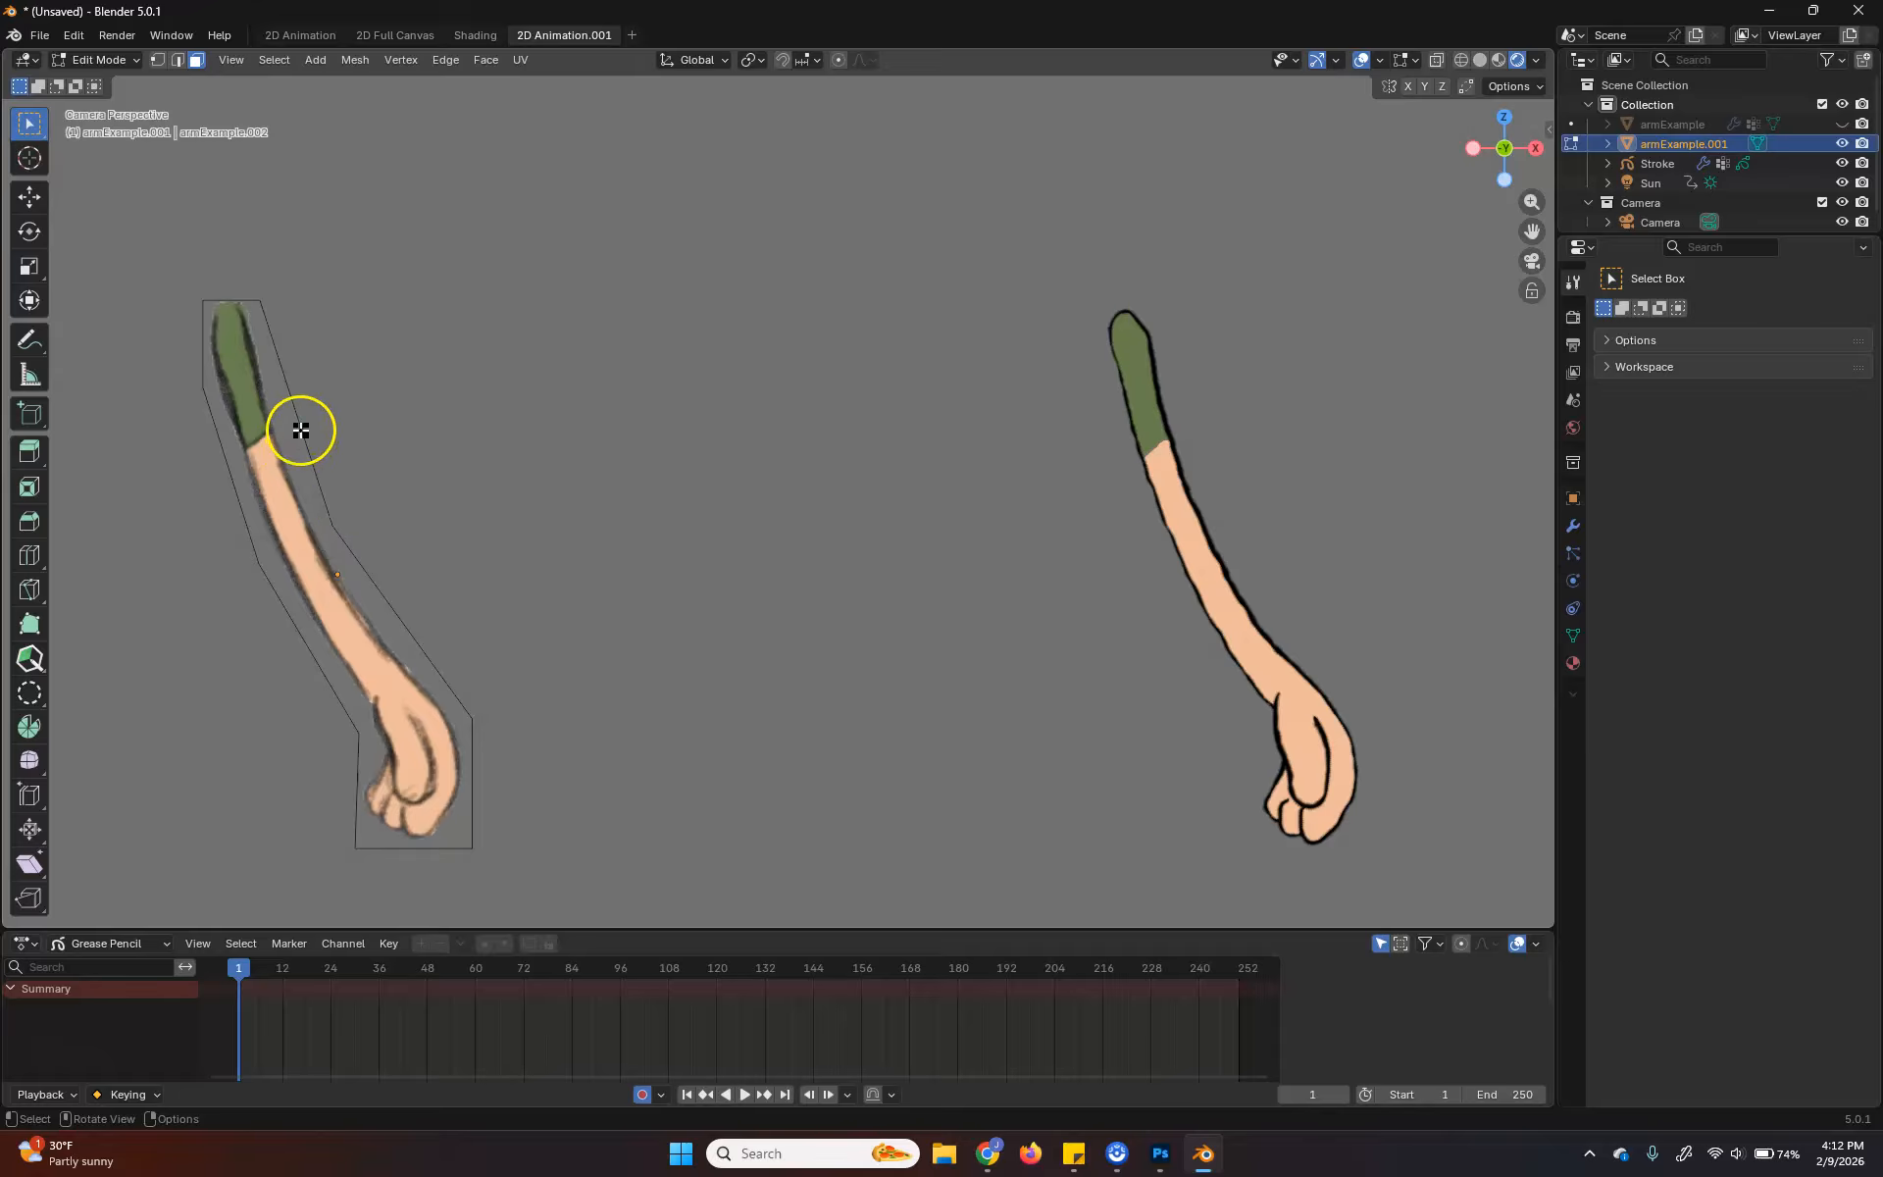
Knife-cut across the arm mesh at the elbow bend and across the upper sleeve, joining the left and right outlines
key("k")
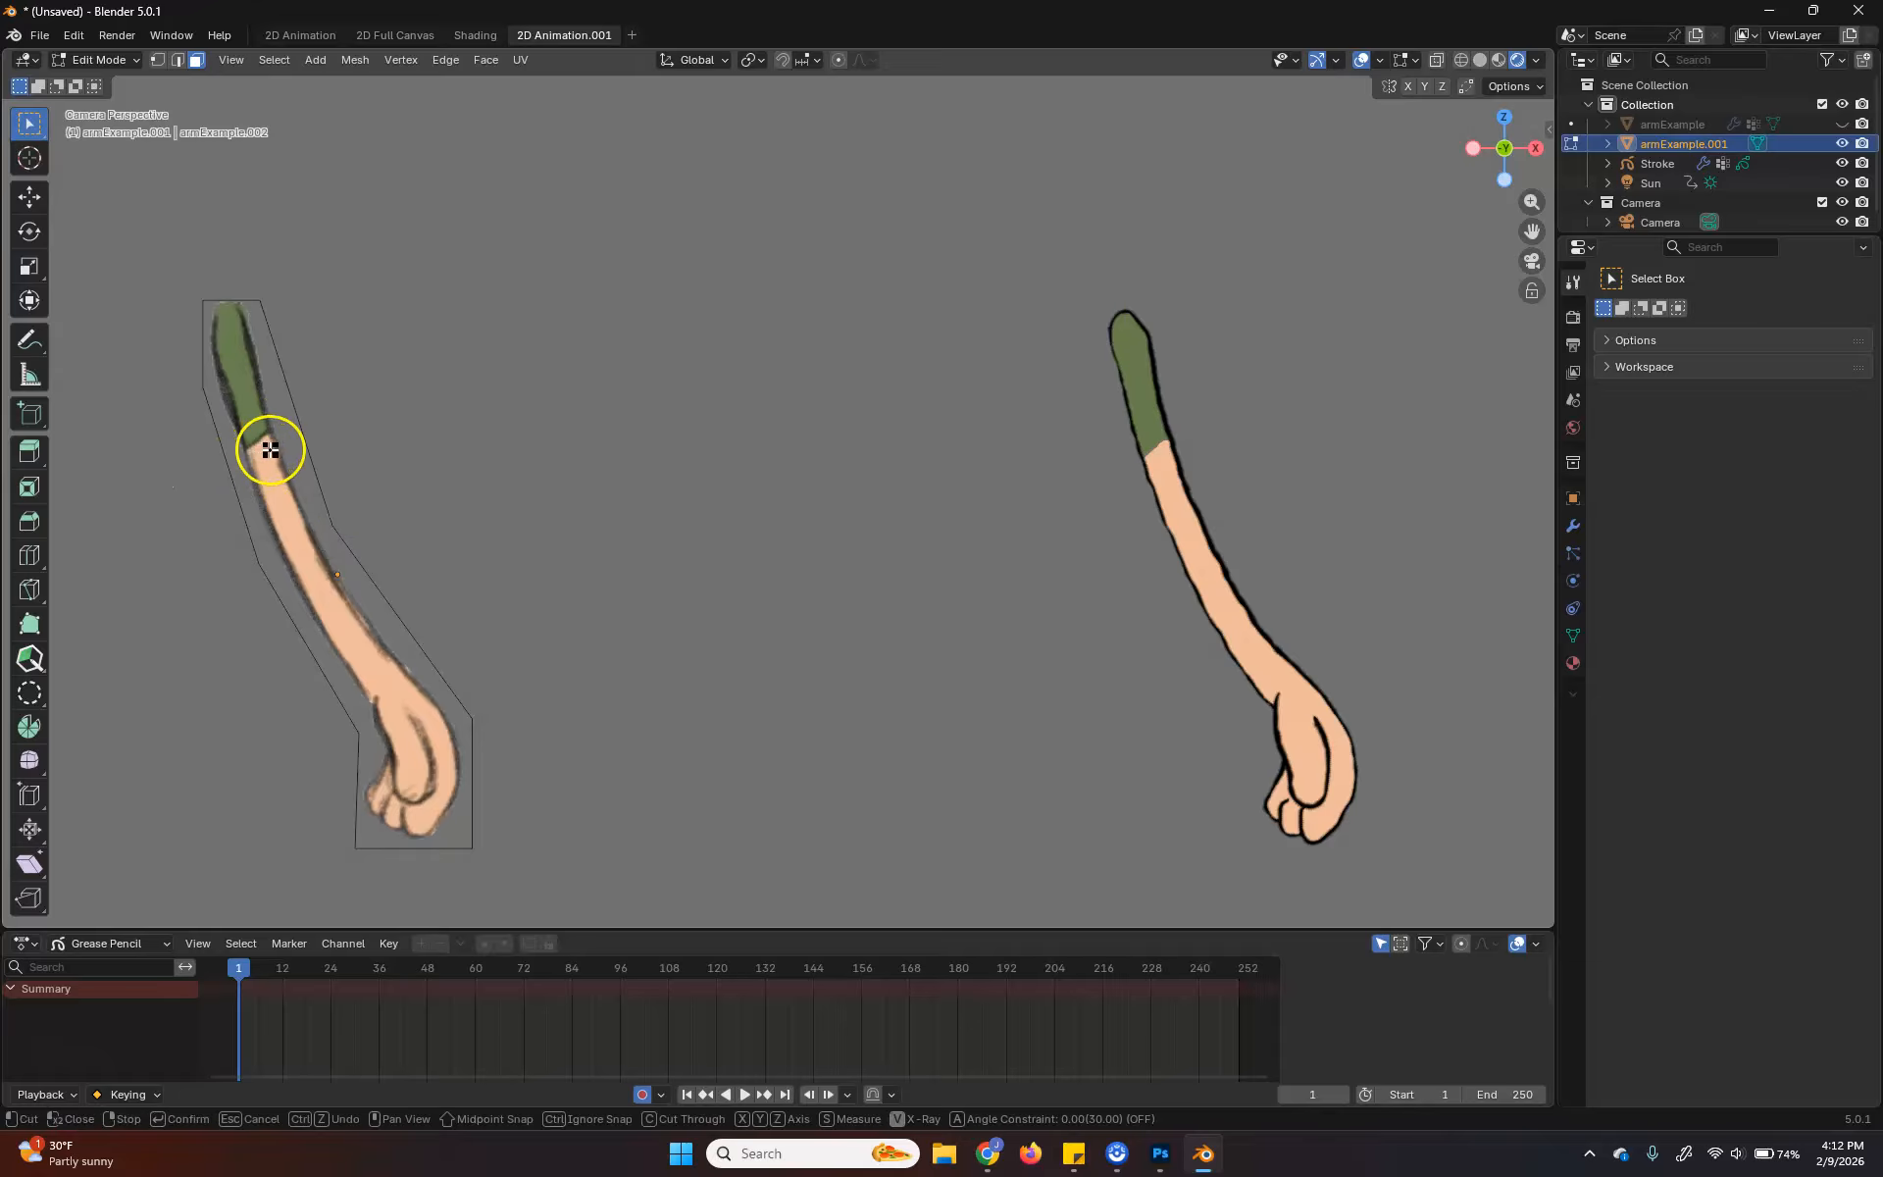
left_click(333, 525)
double_click(259, 563)
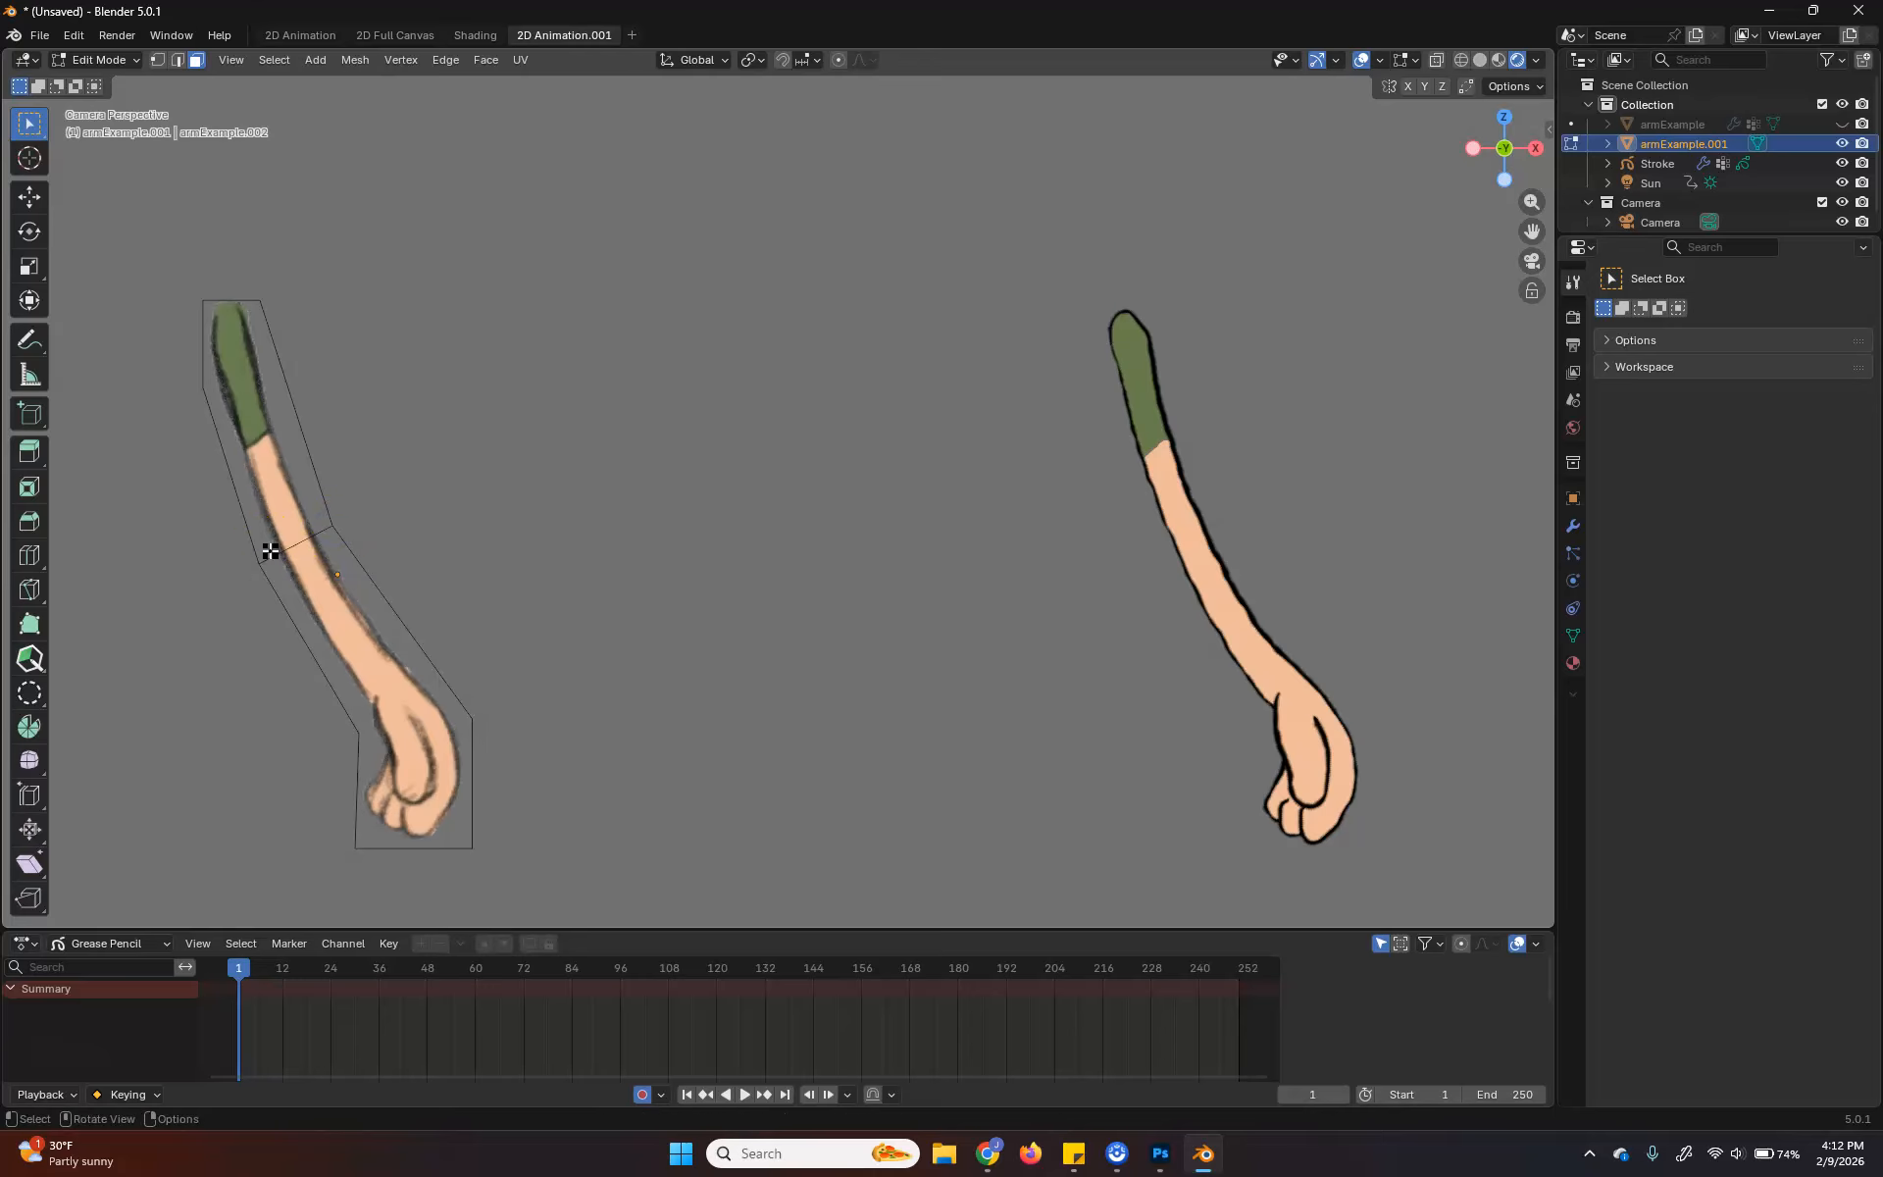
left_click(205, 386)
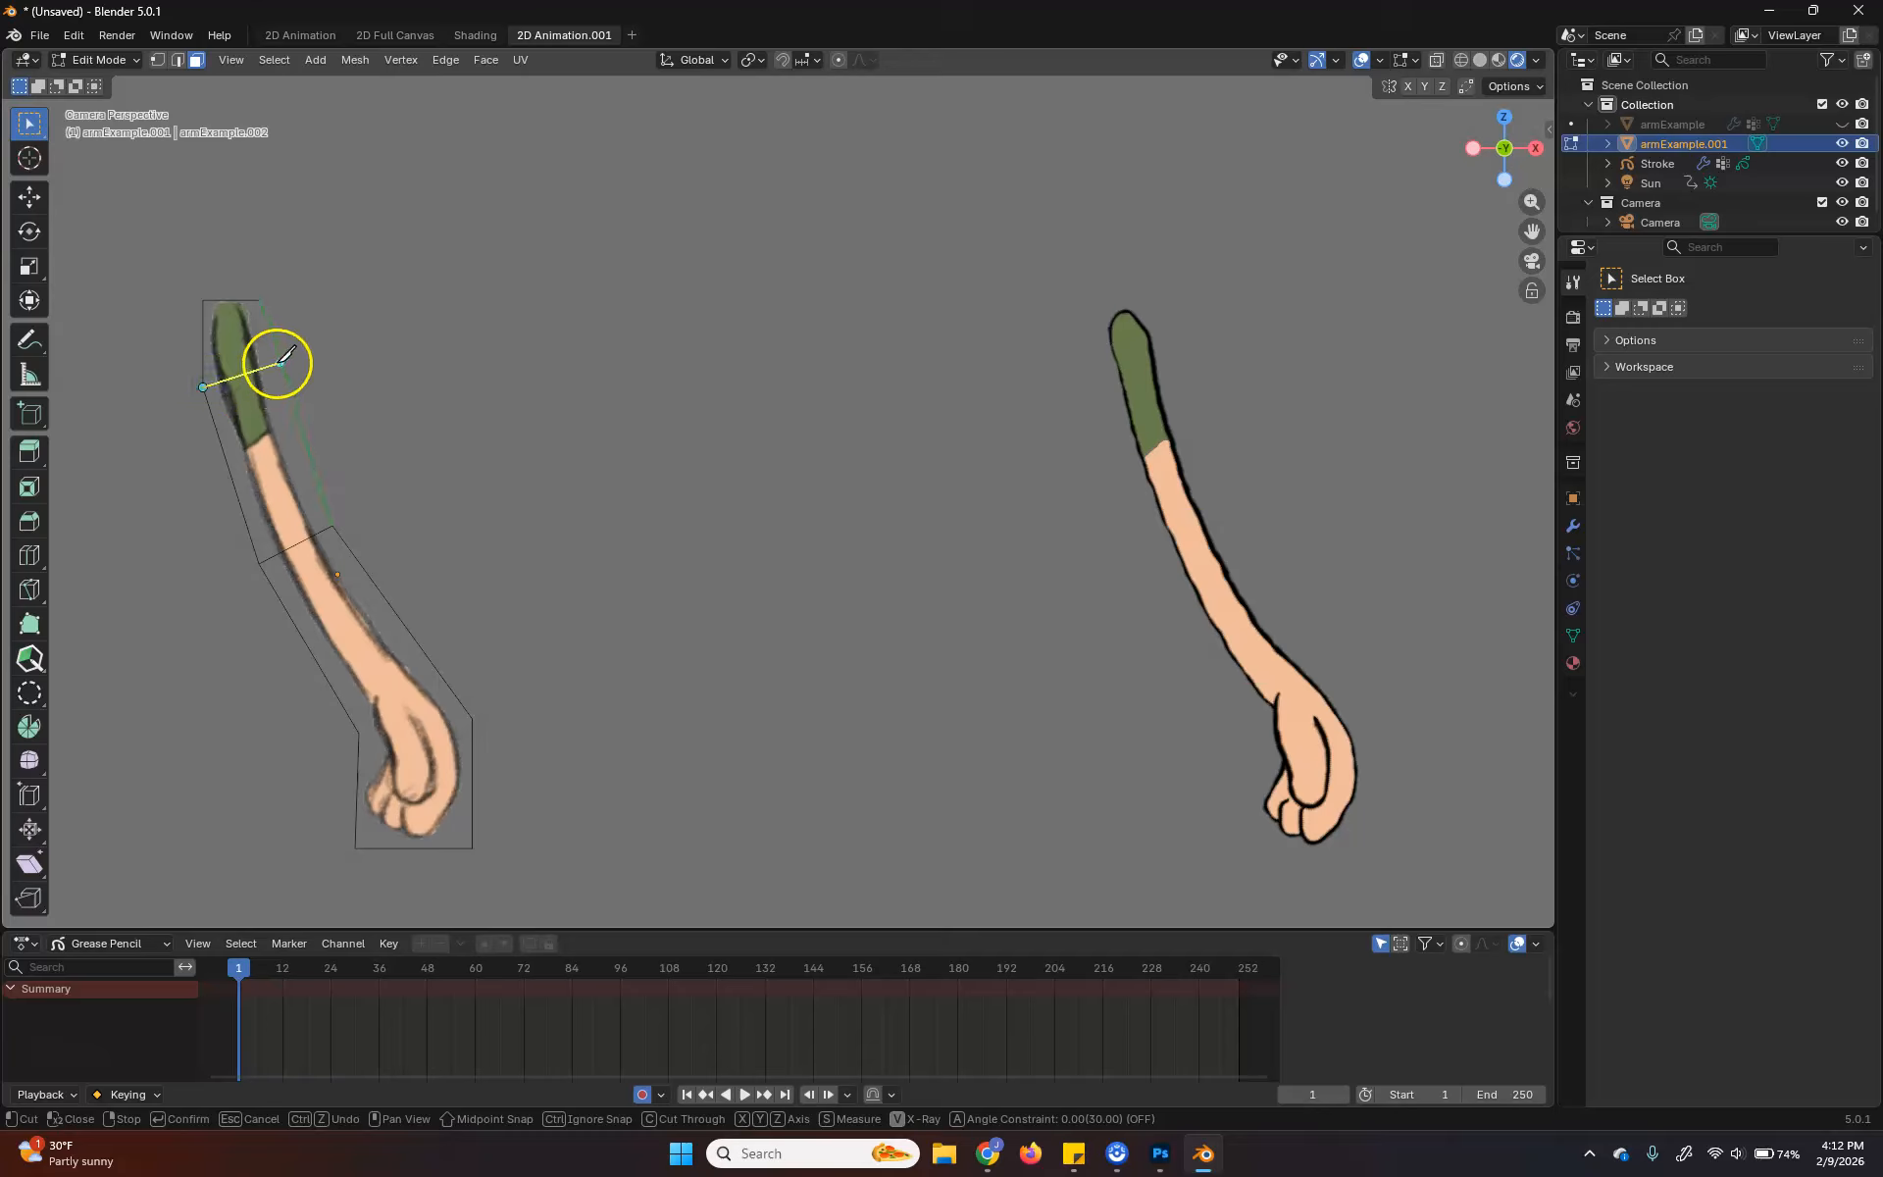
left_click(278, 363)
key("Return")
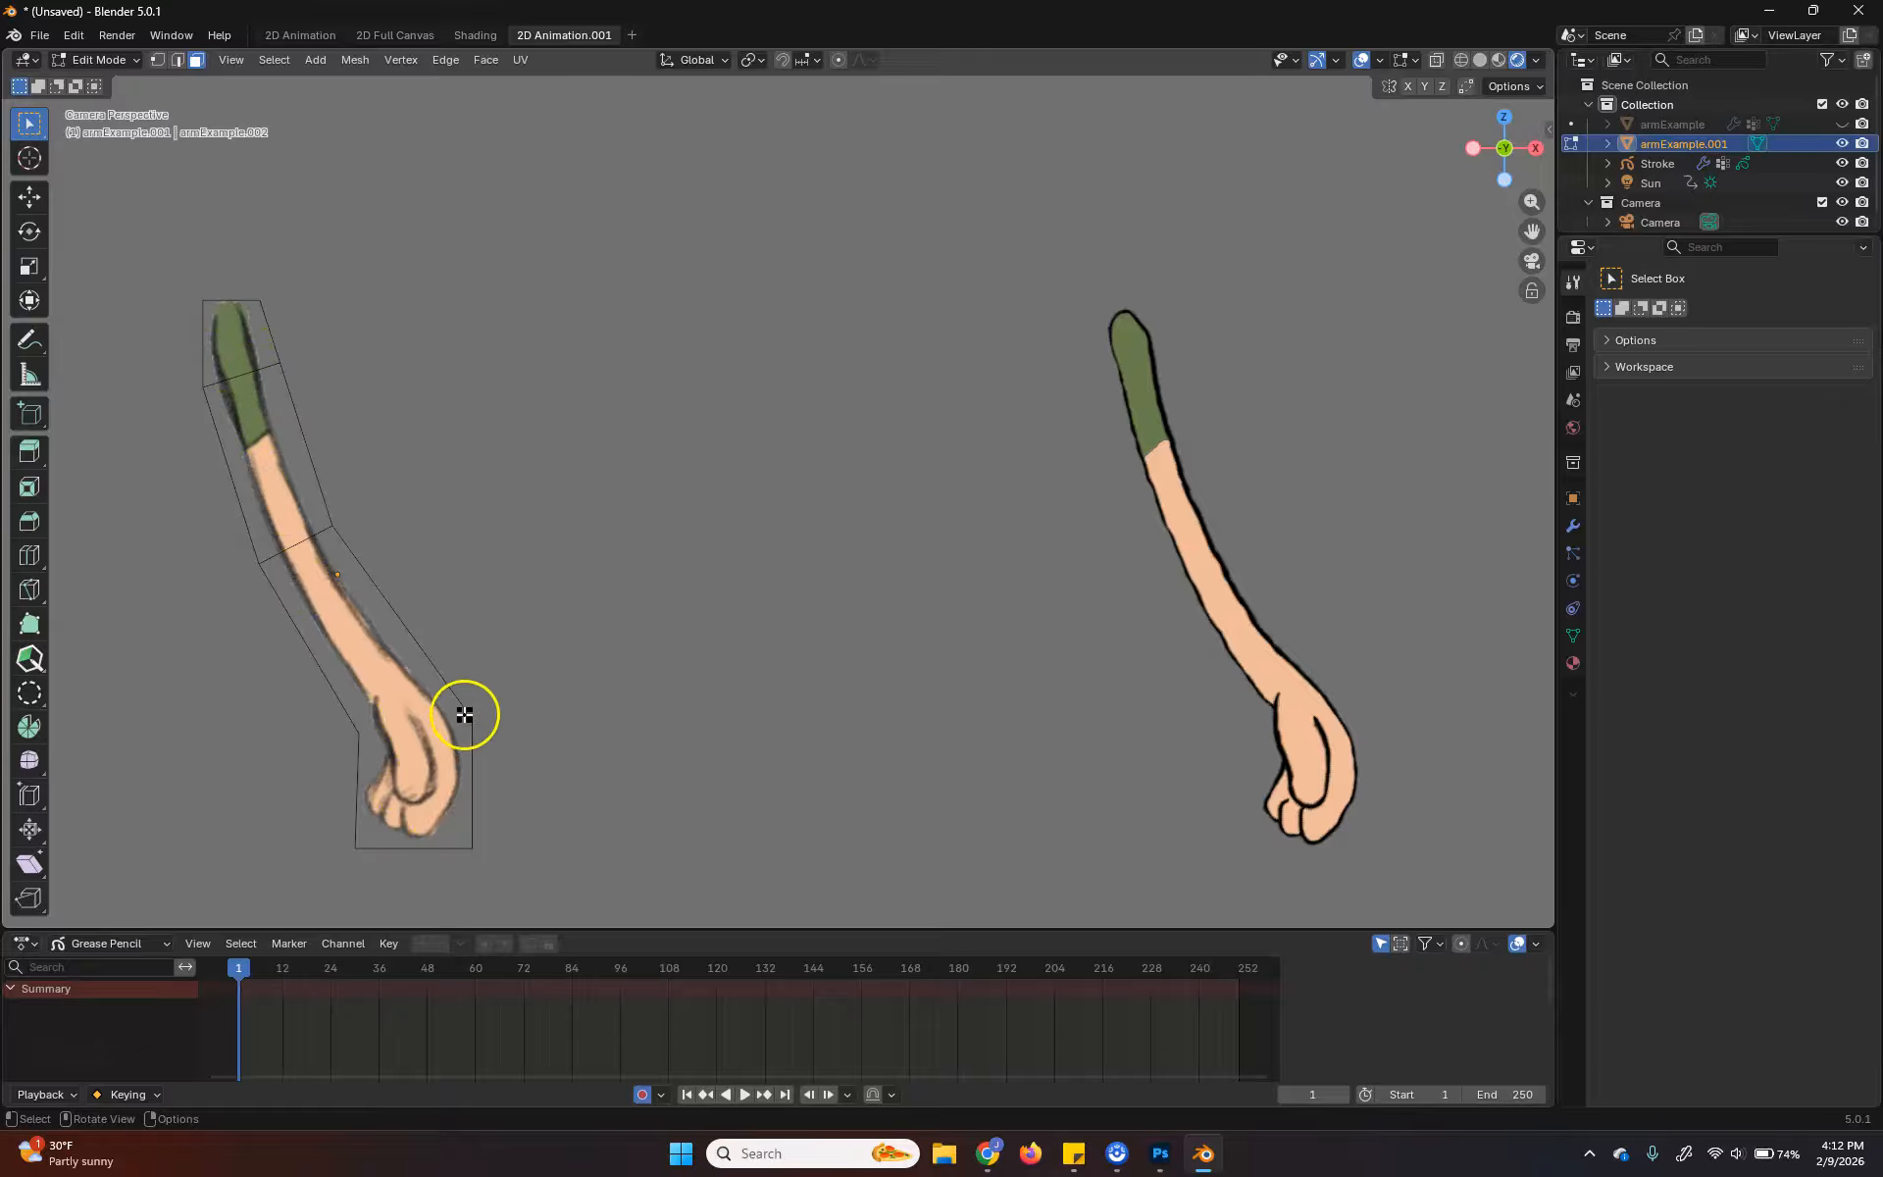
Knife-cut across the arm mesh at the wrist between the existing outline vertices on either side
key("k")
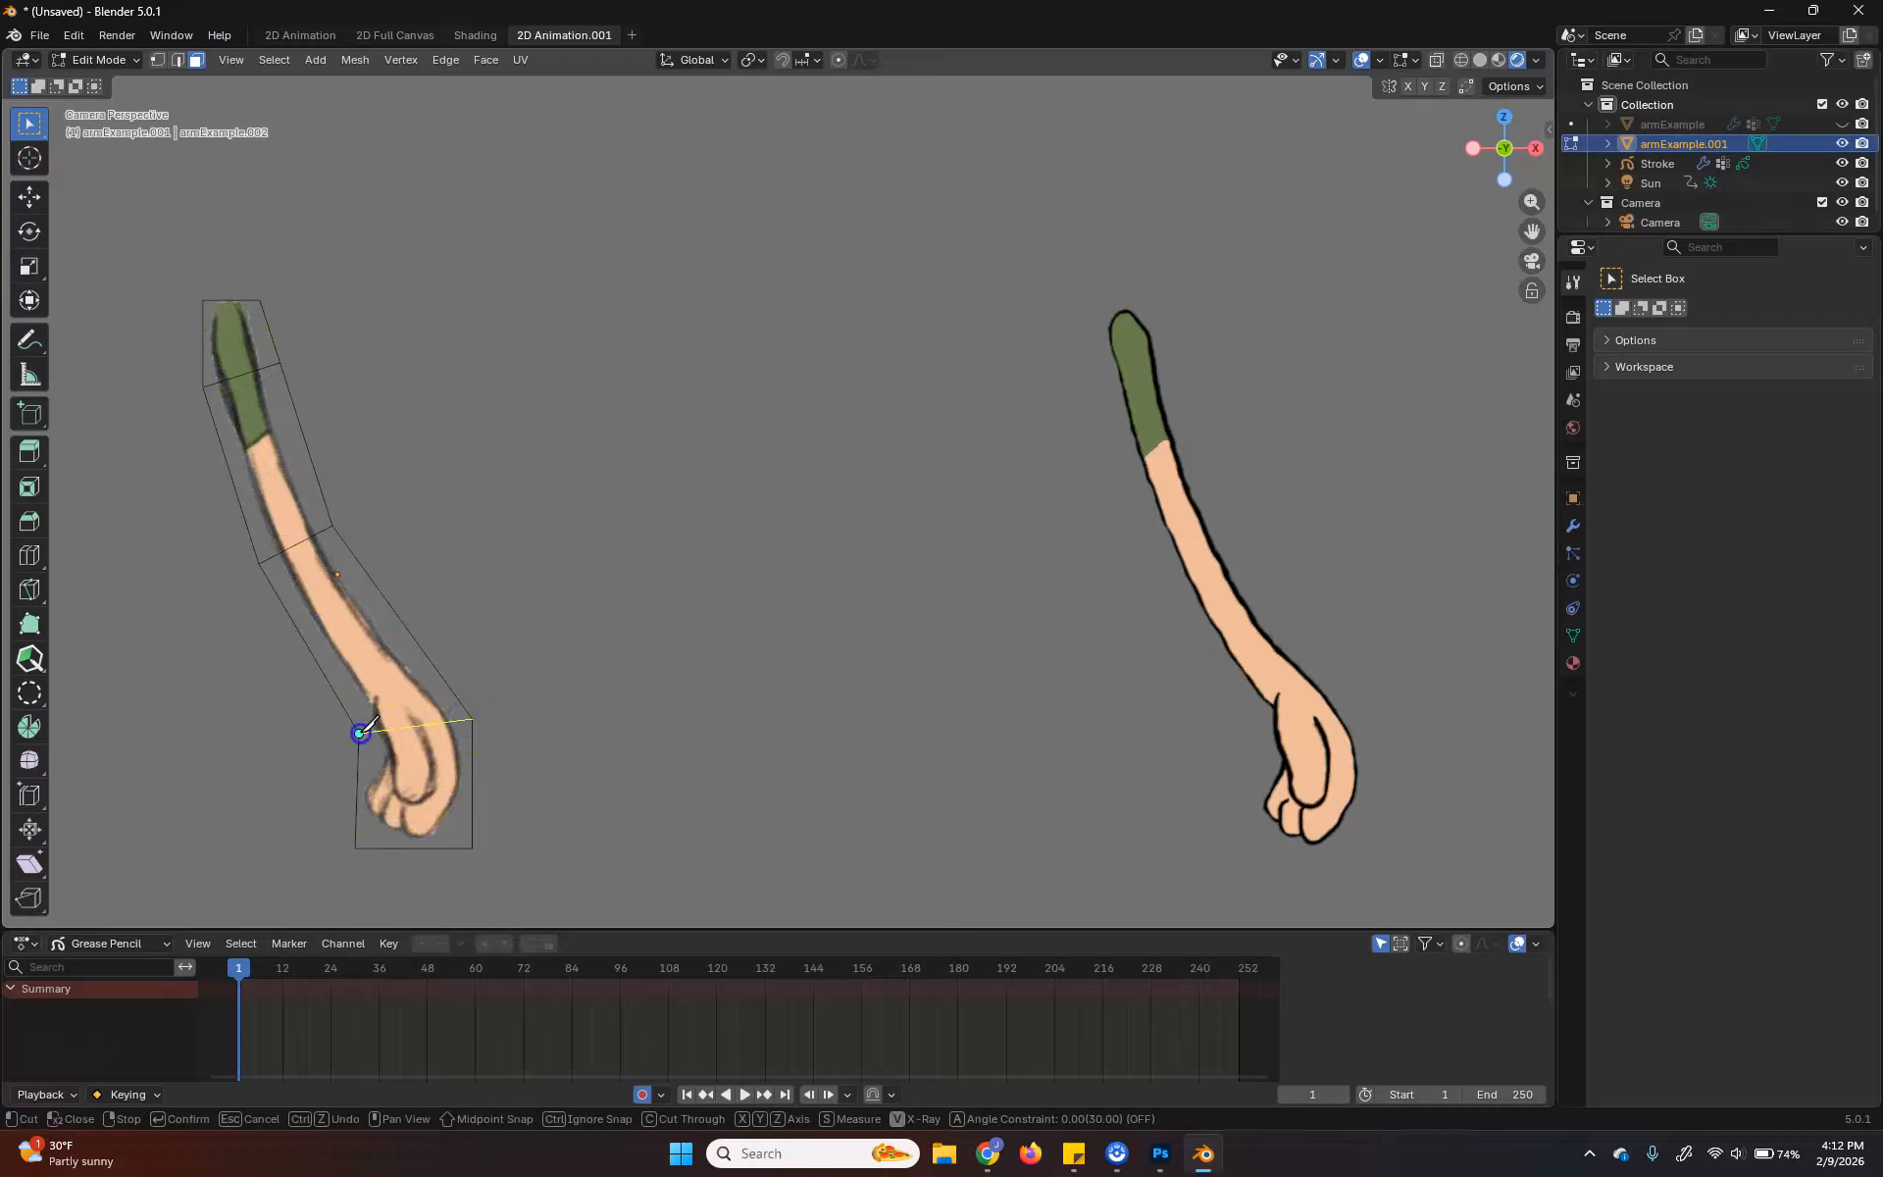
left_click(360, 732)
key("Return")
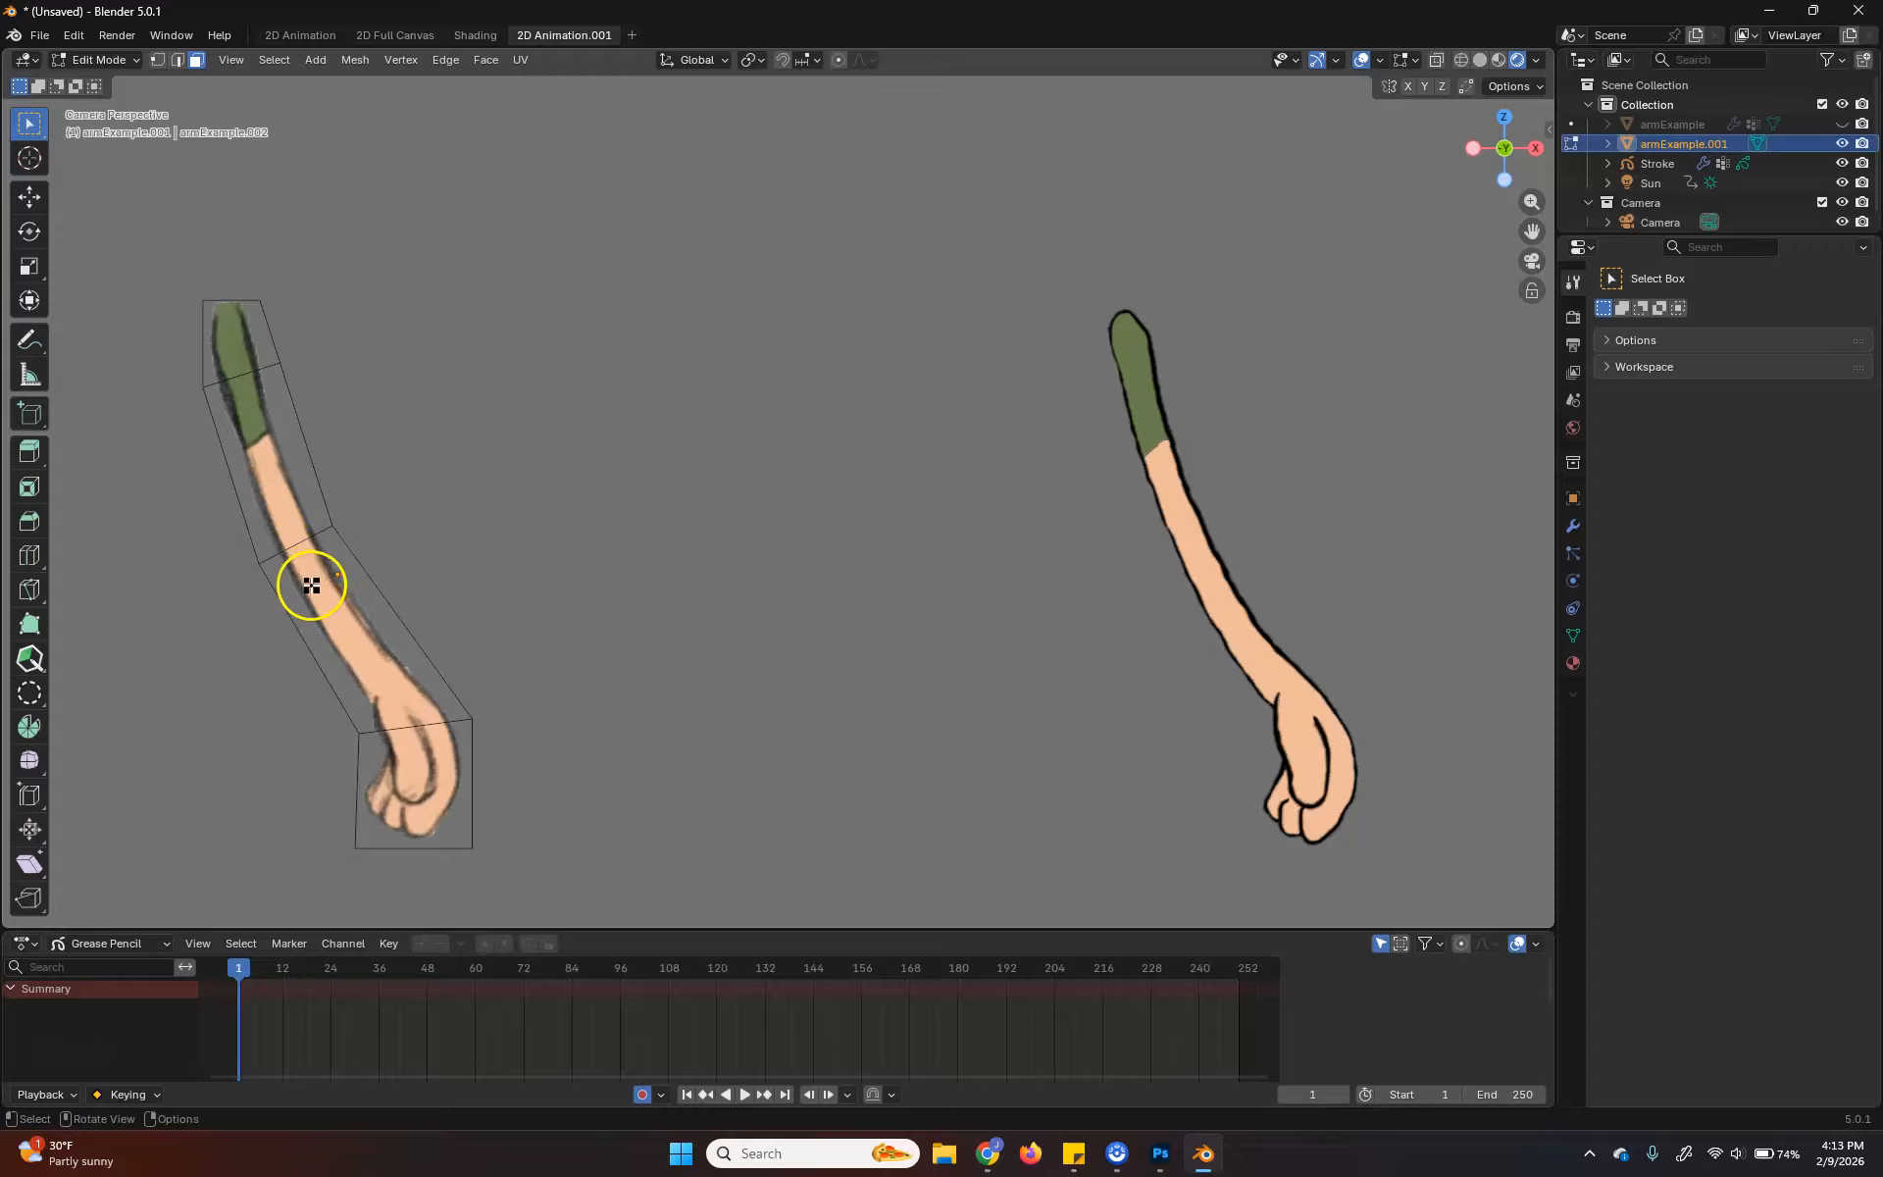
Knife-cut across the forearm of the arm mesh, midway between the elbow and wrist cuts
key("k")
left_click(385, 597)
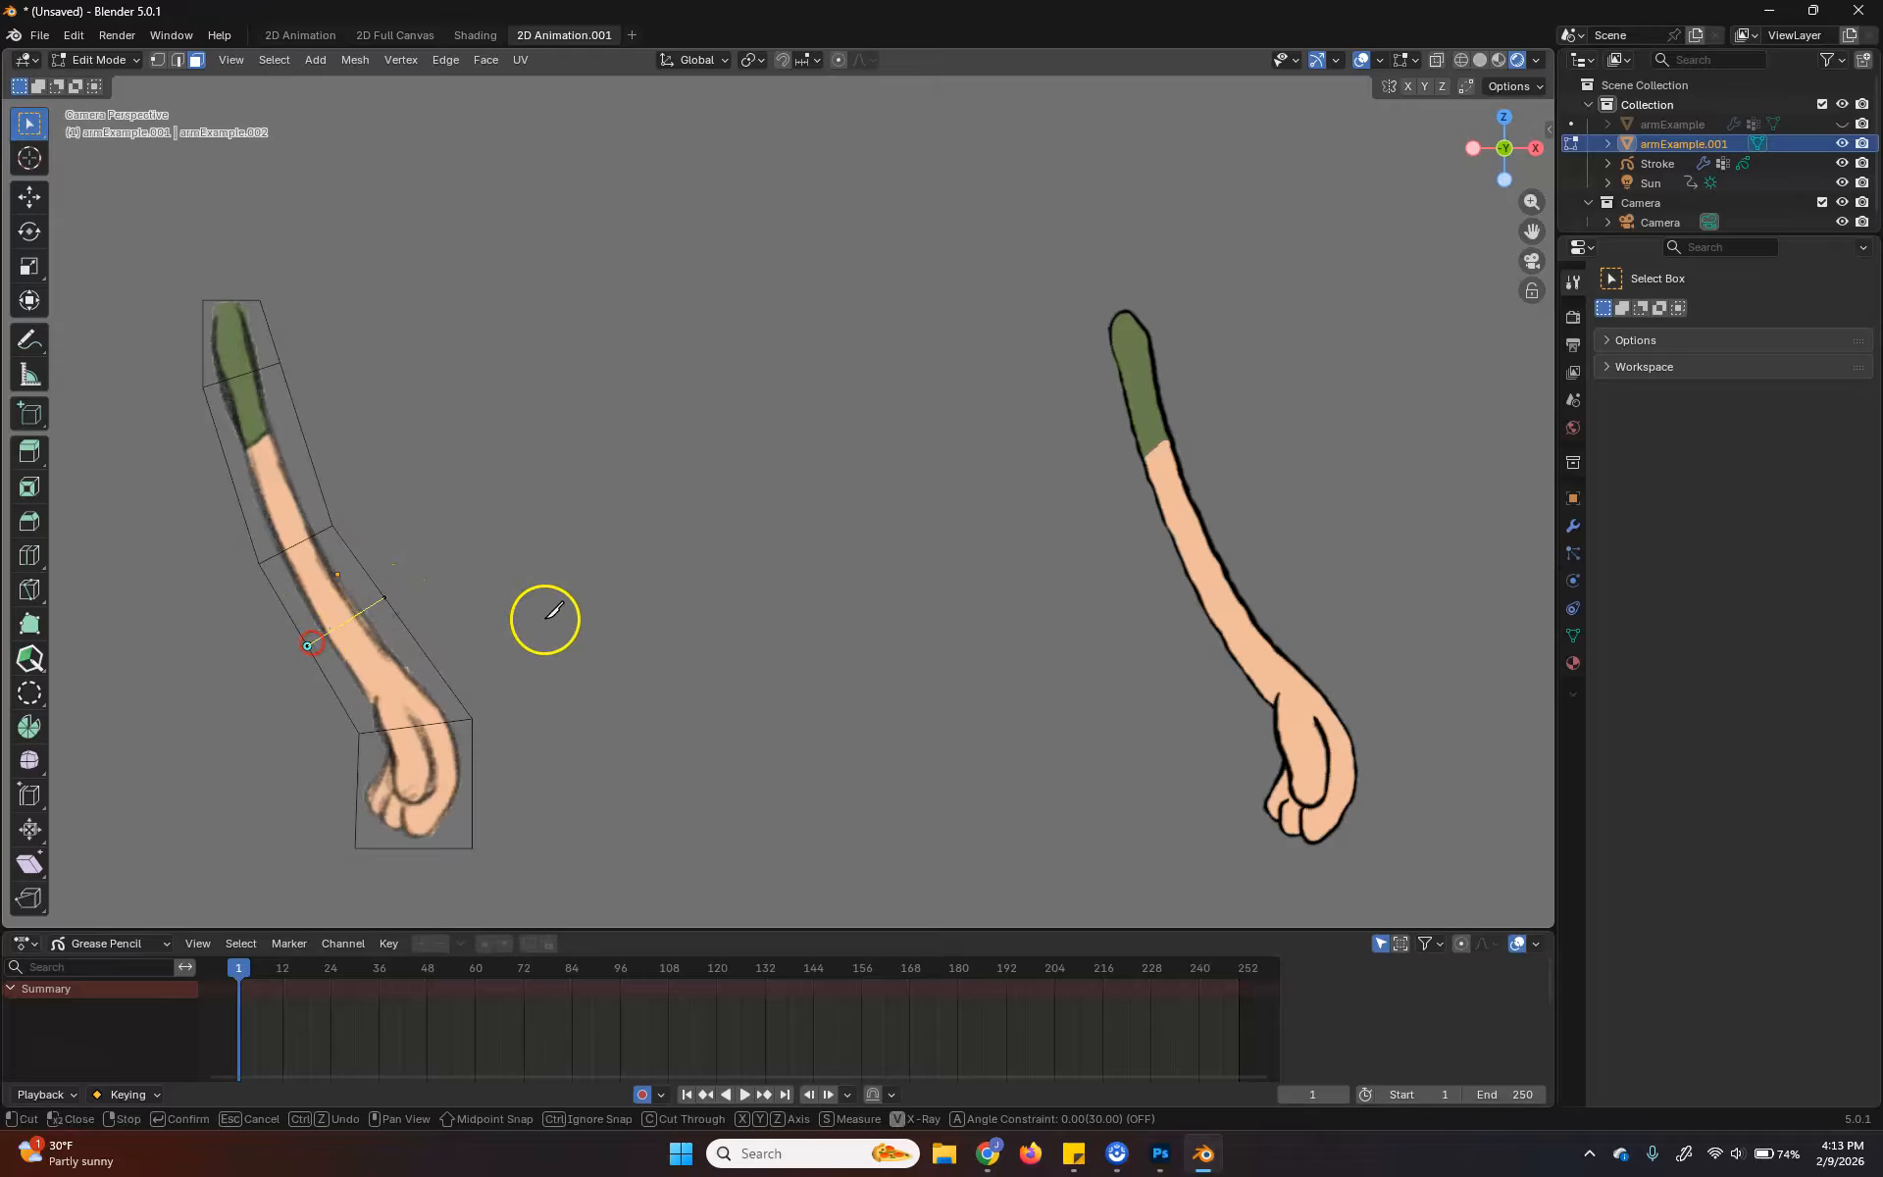
key("Return")
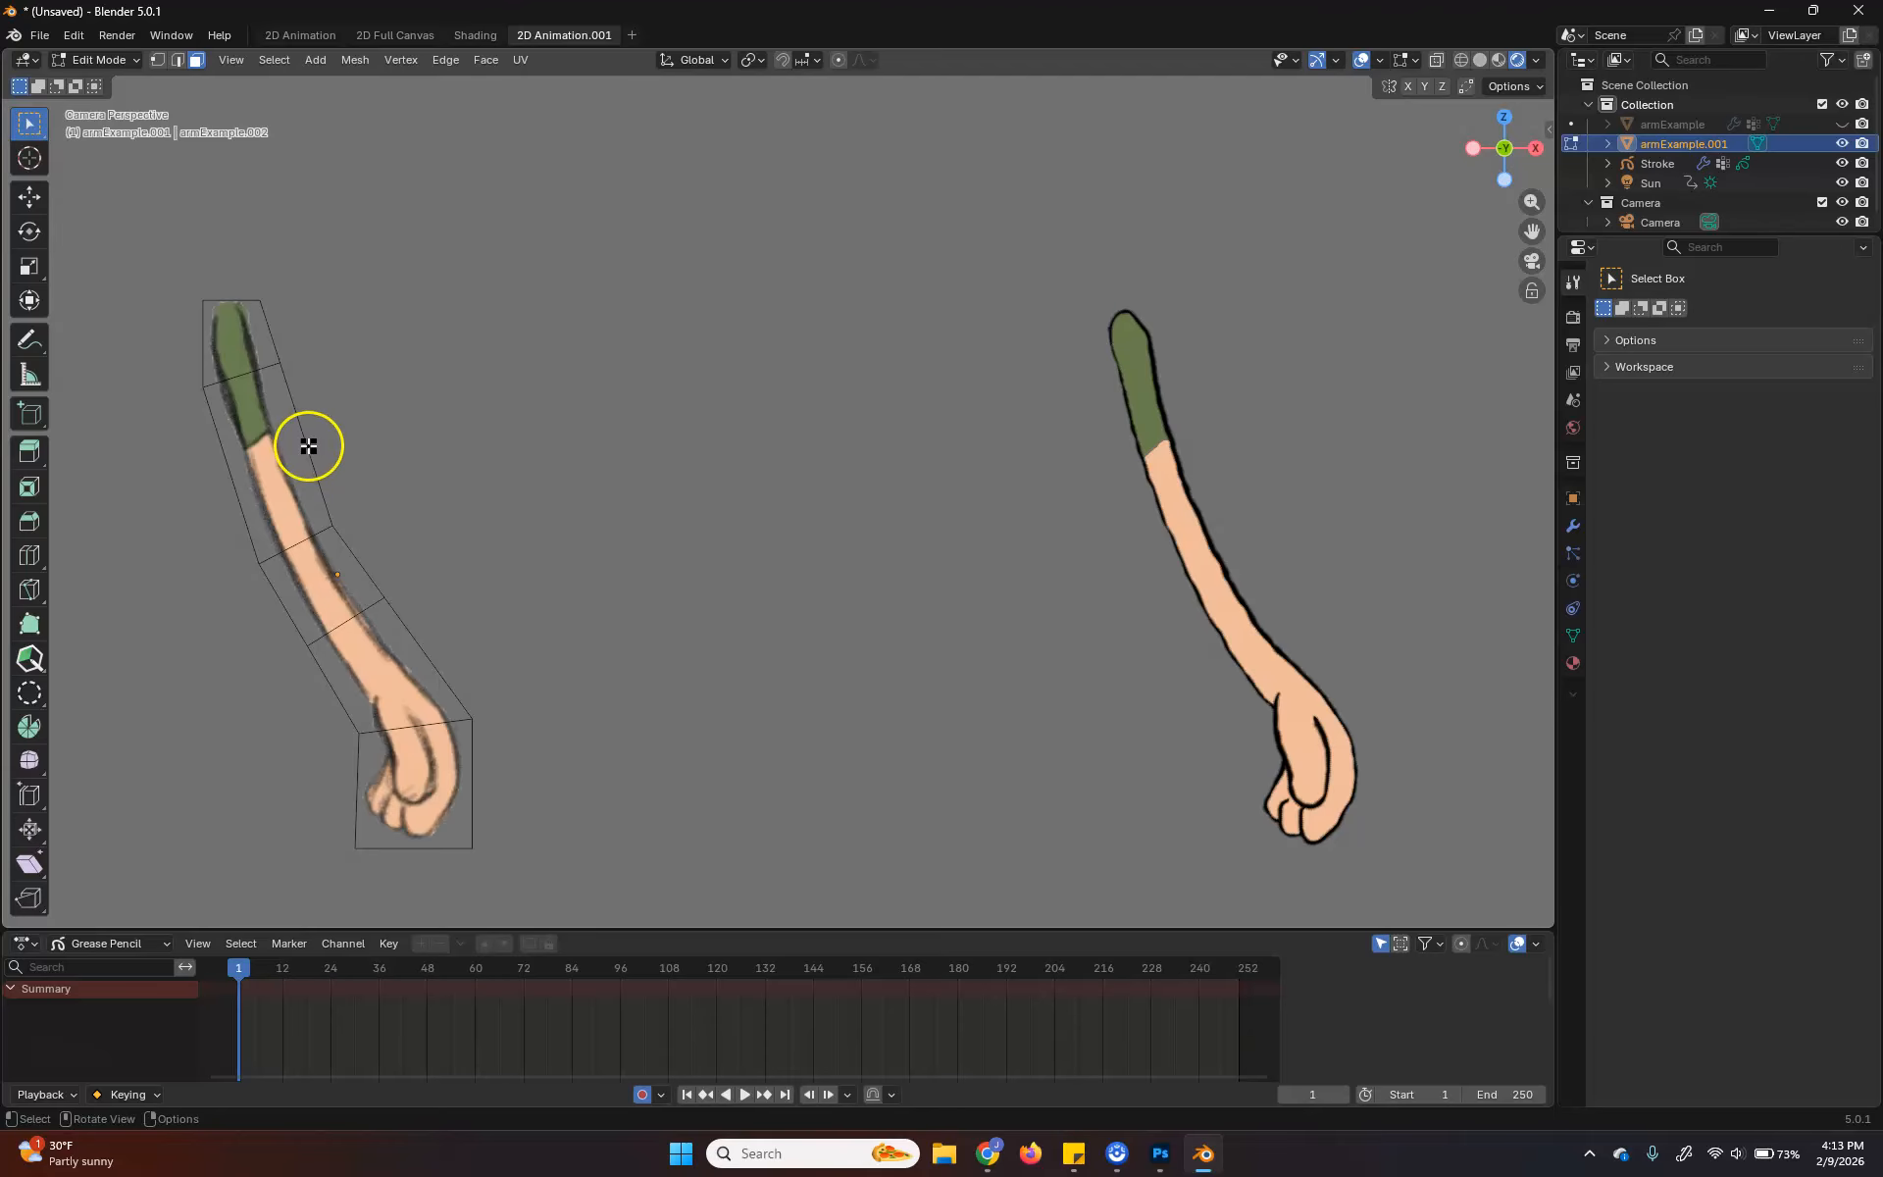
Add single loop cuts across the arm mesh at the sleeve's lower edge, across the lower forearm and through the middle of the hand
key("ctrl+r")
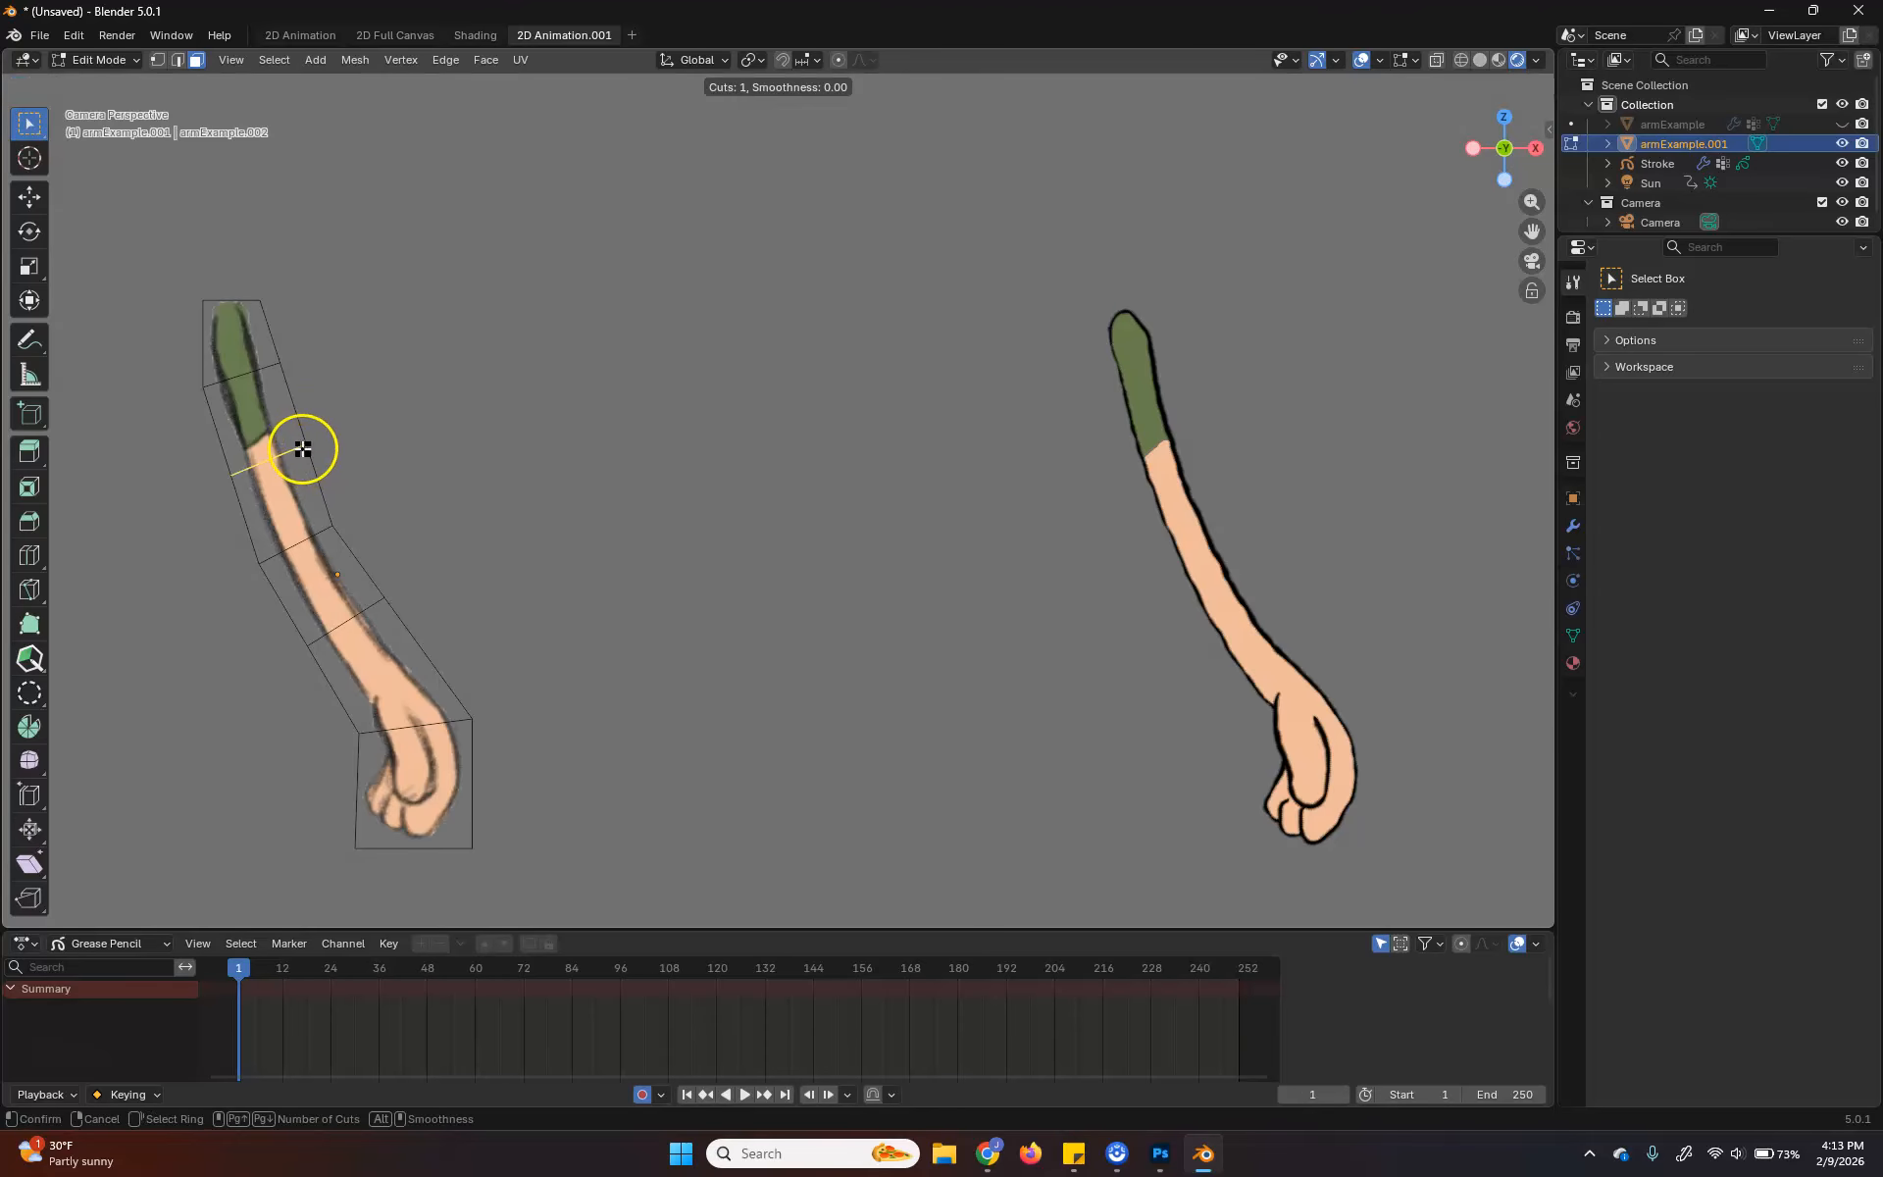
left_click(300, 449)
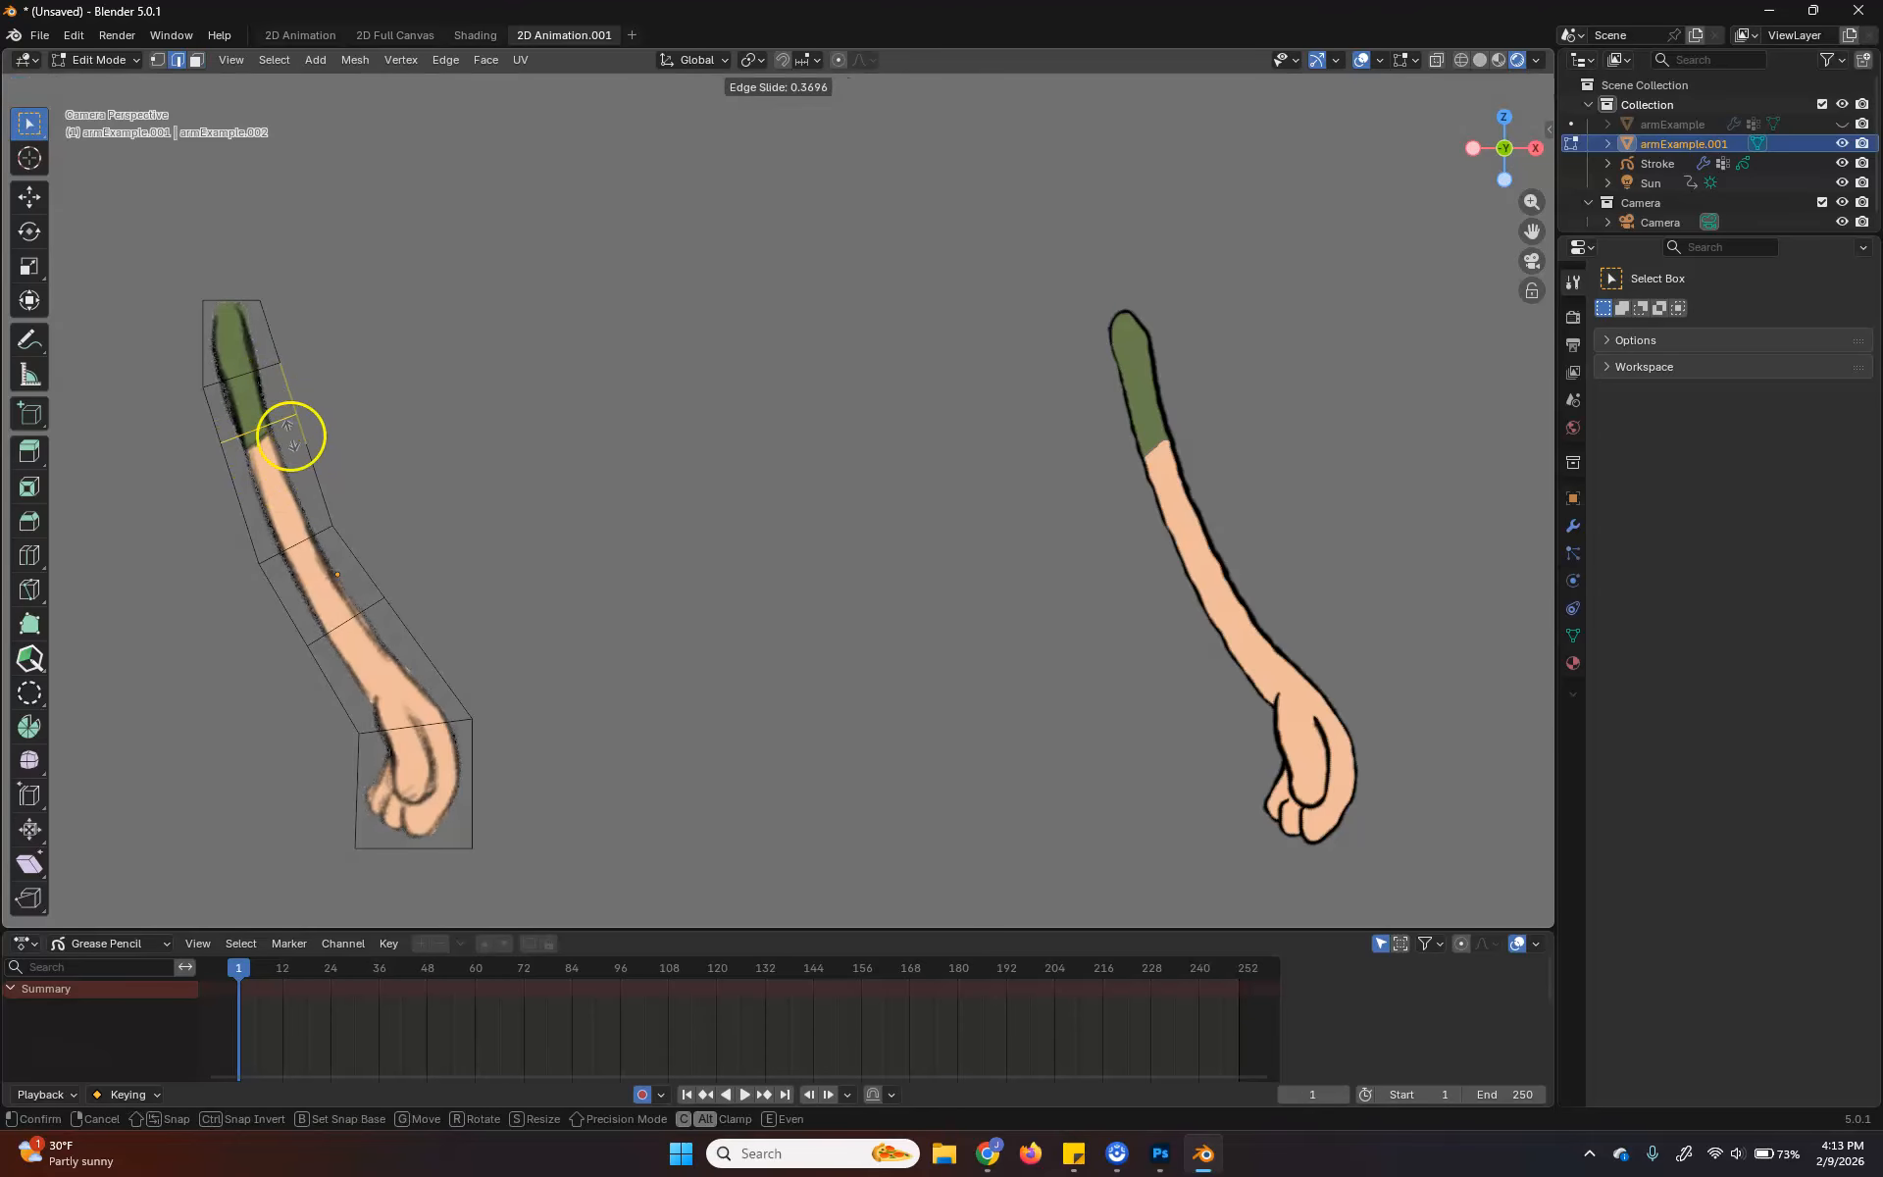
left_click(314, 436)
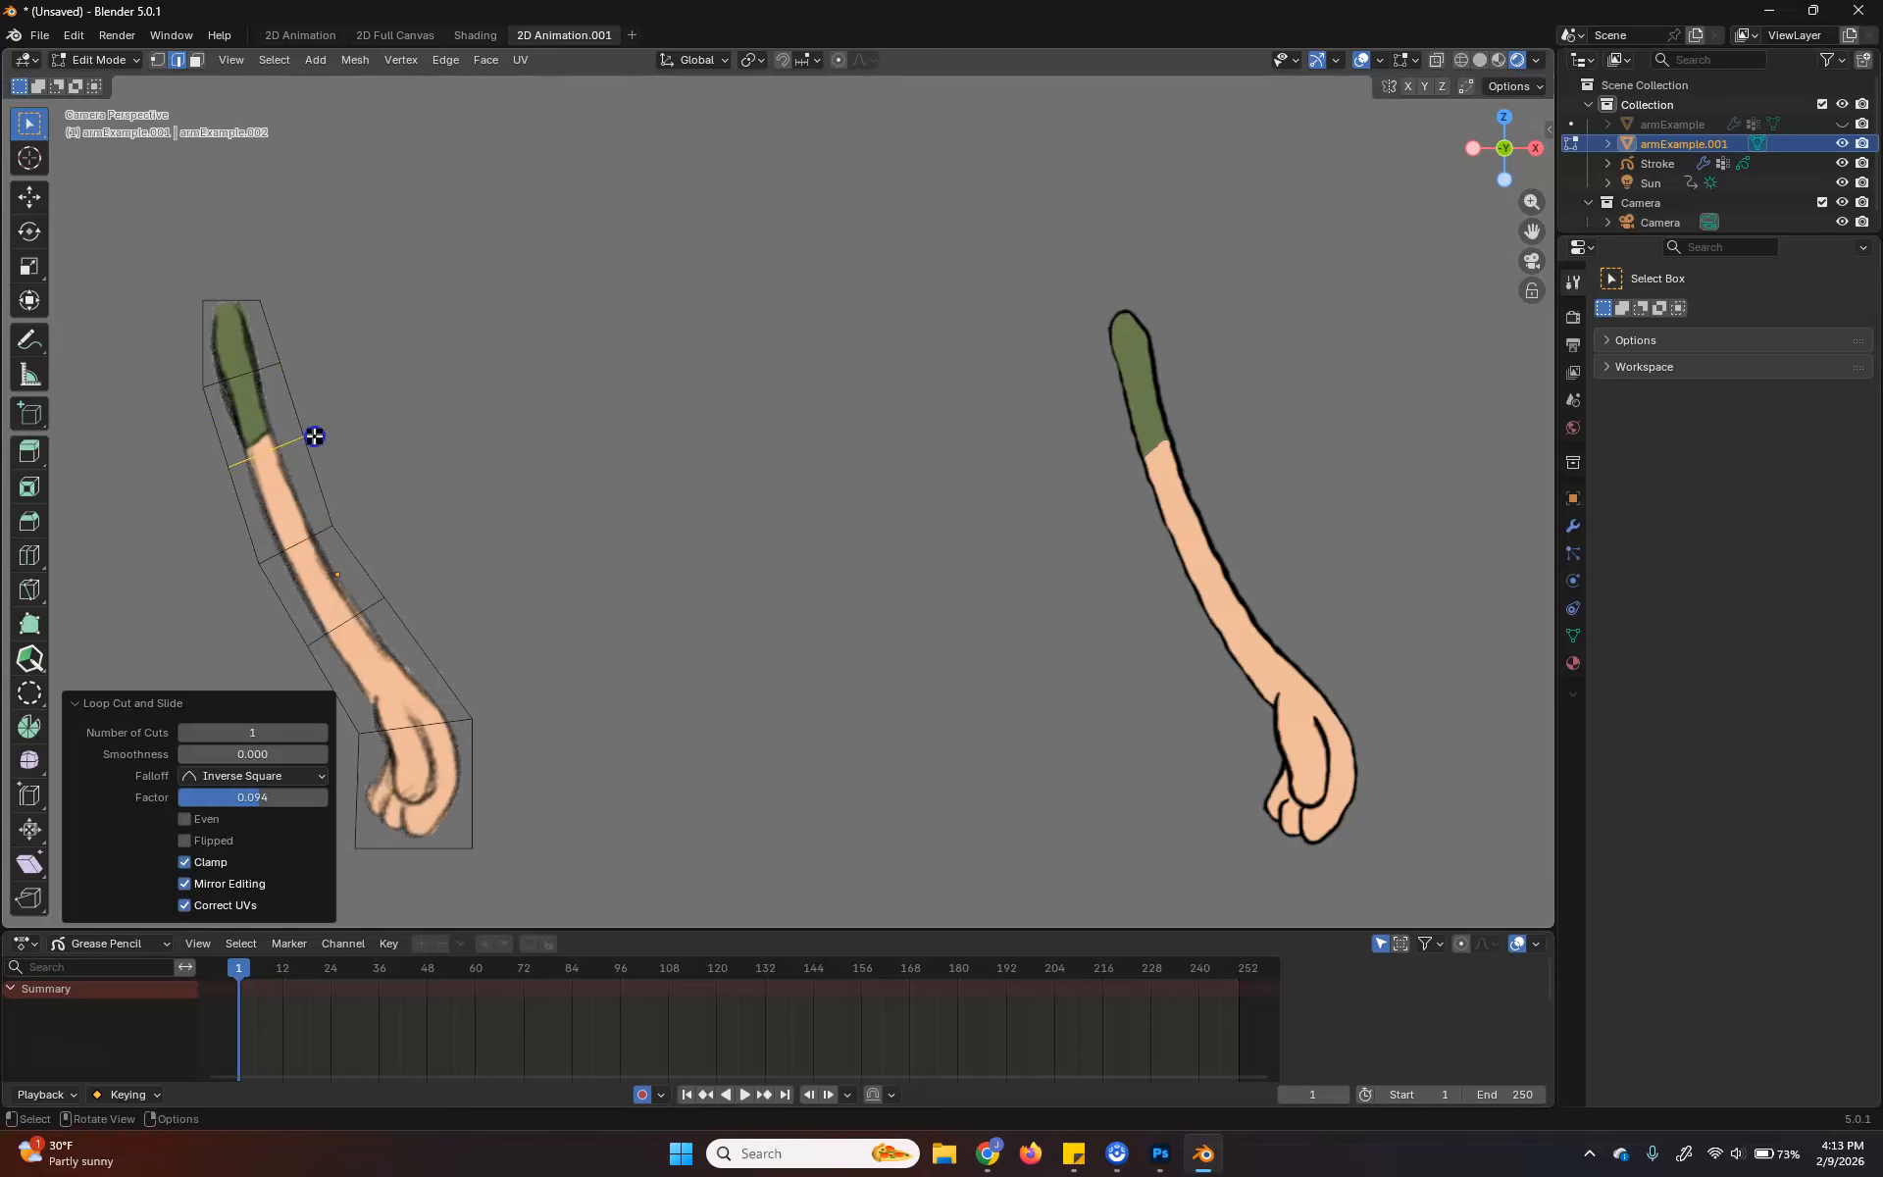
right_click(416, 445)
key("ctrl+r")
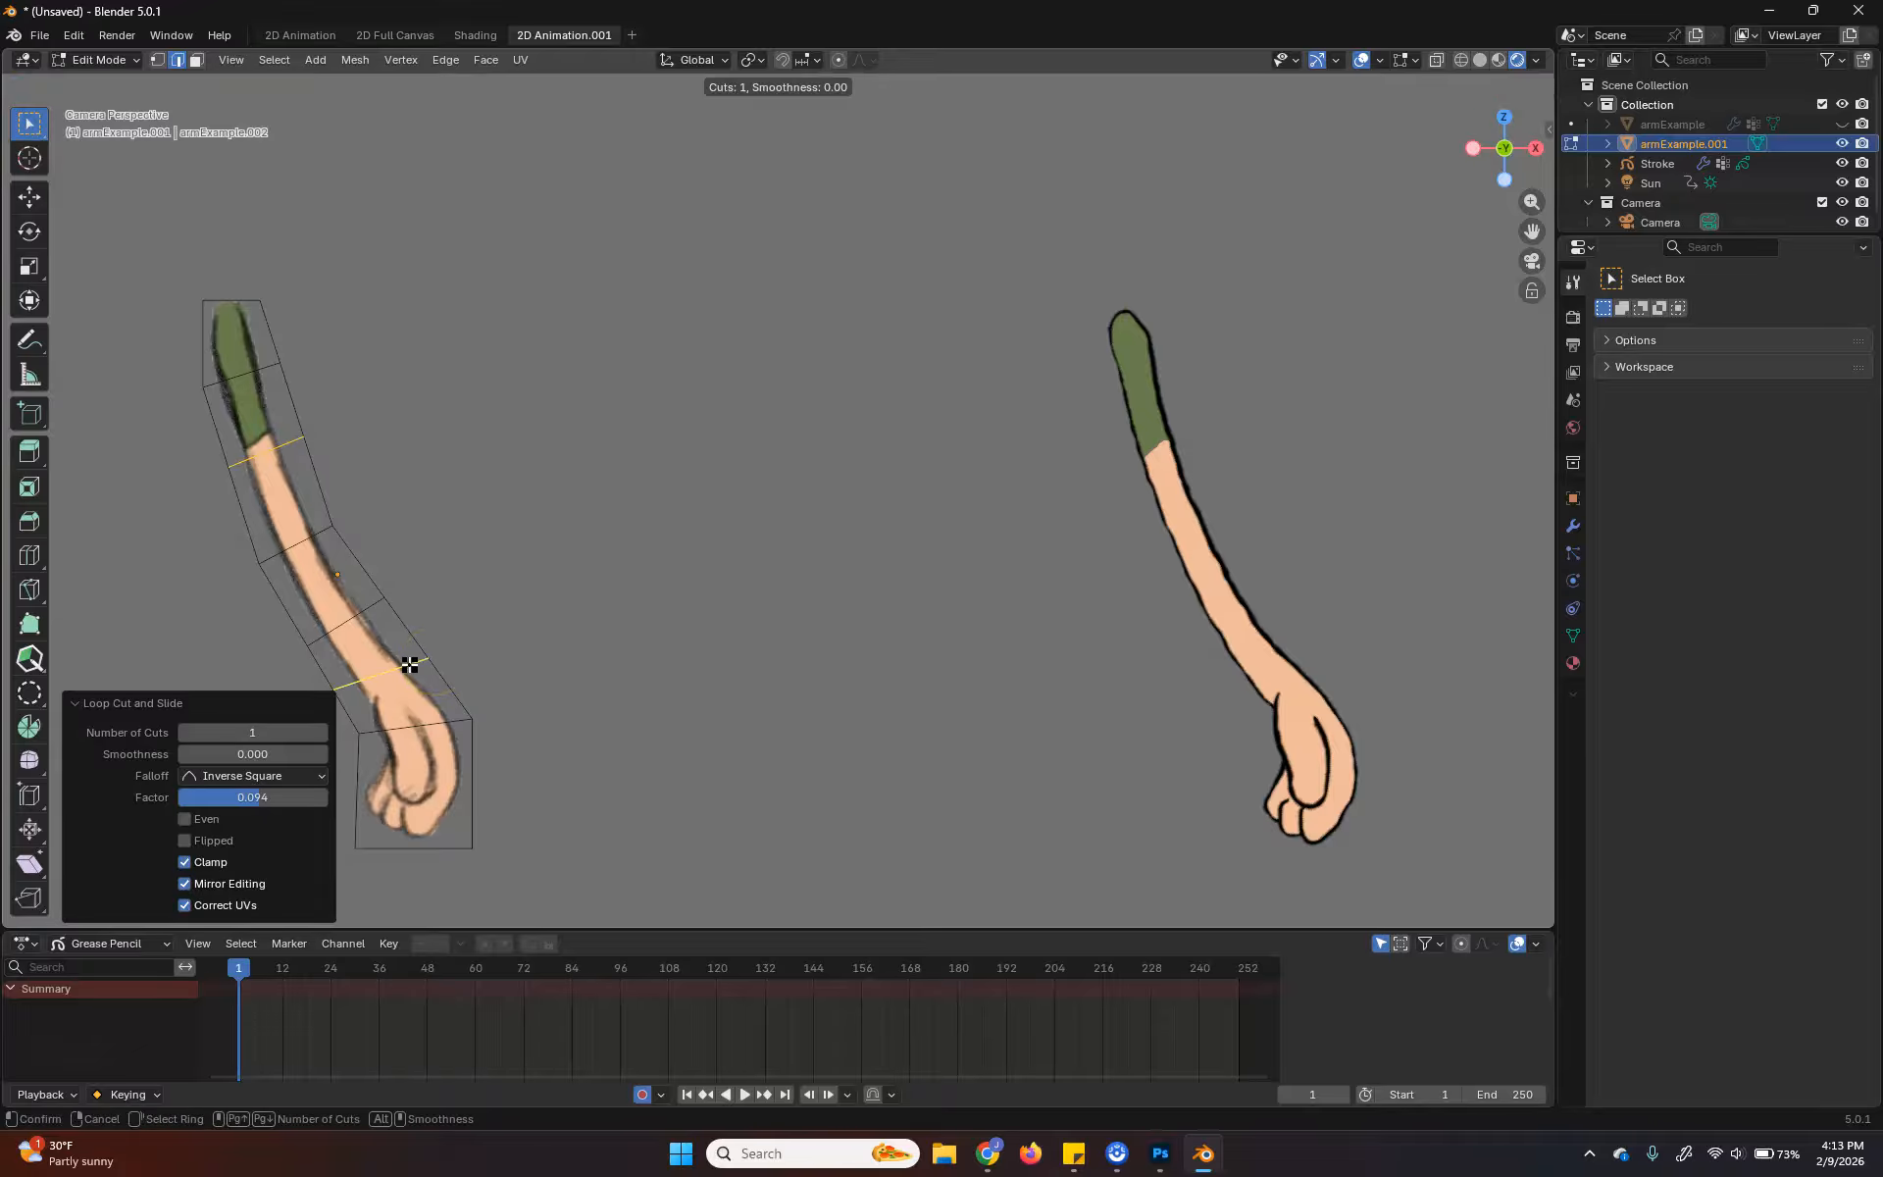
left_click(410, 665)
right_click(410, 665)
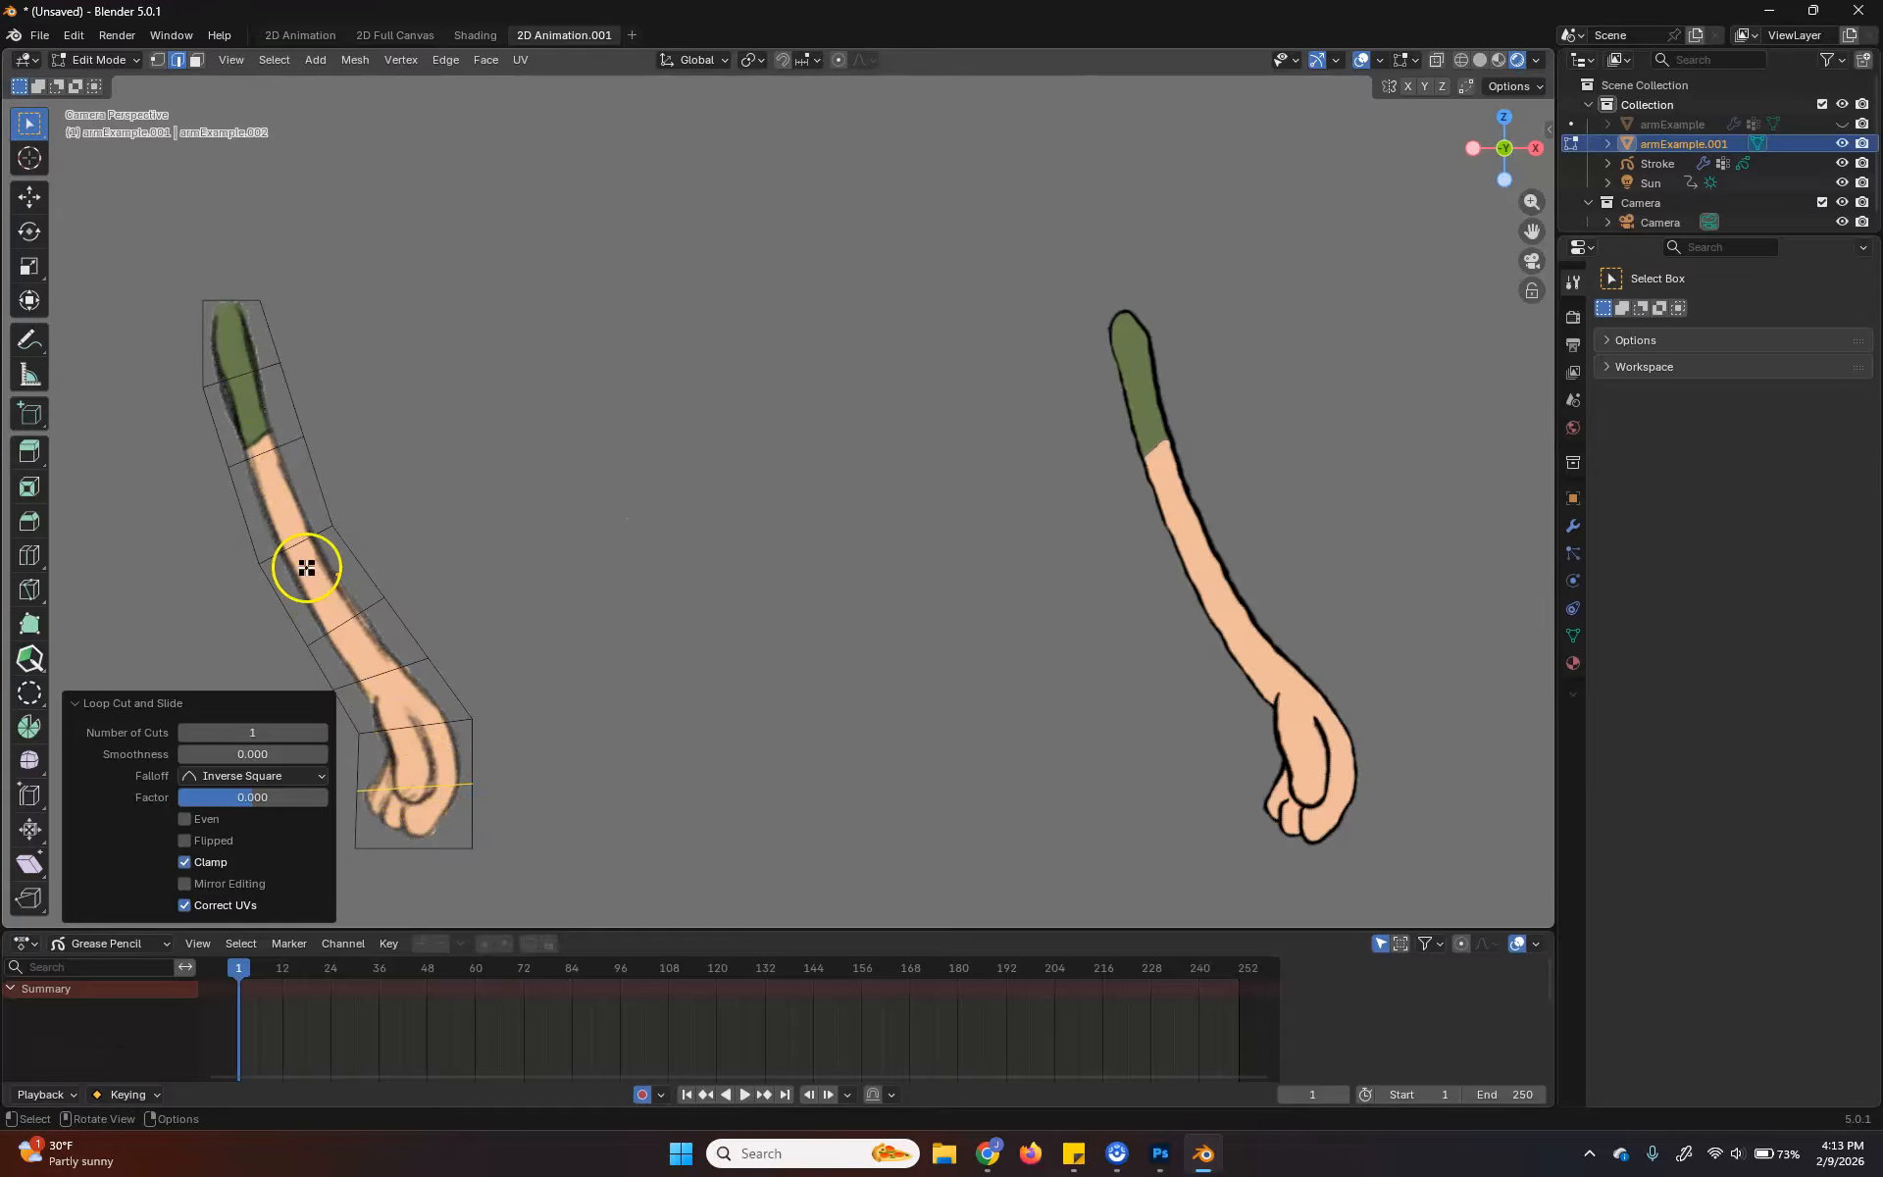
Subdivide the whole arm mesh with one cut and clear the selection
key("a")
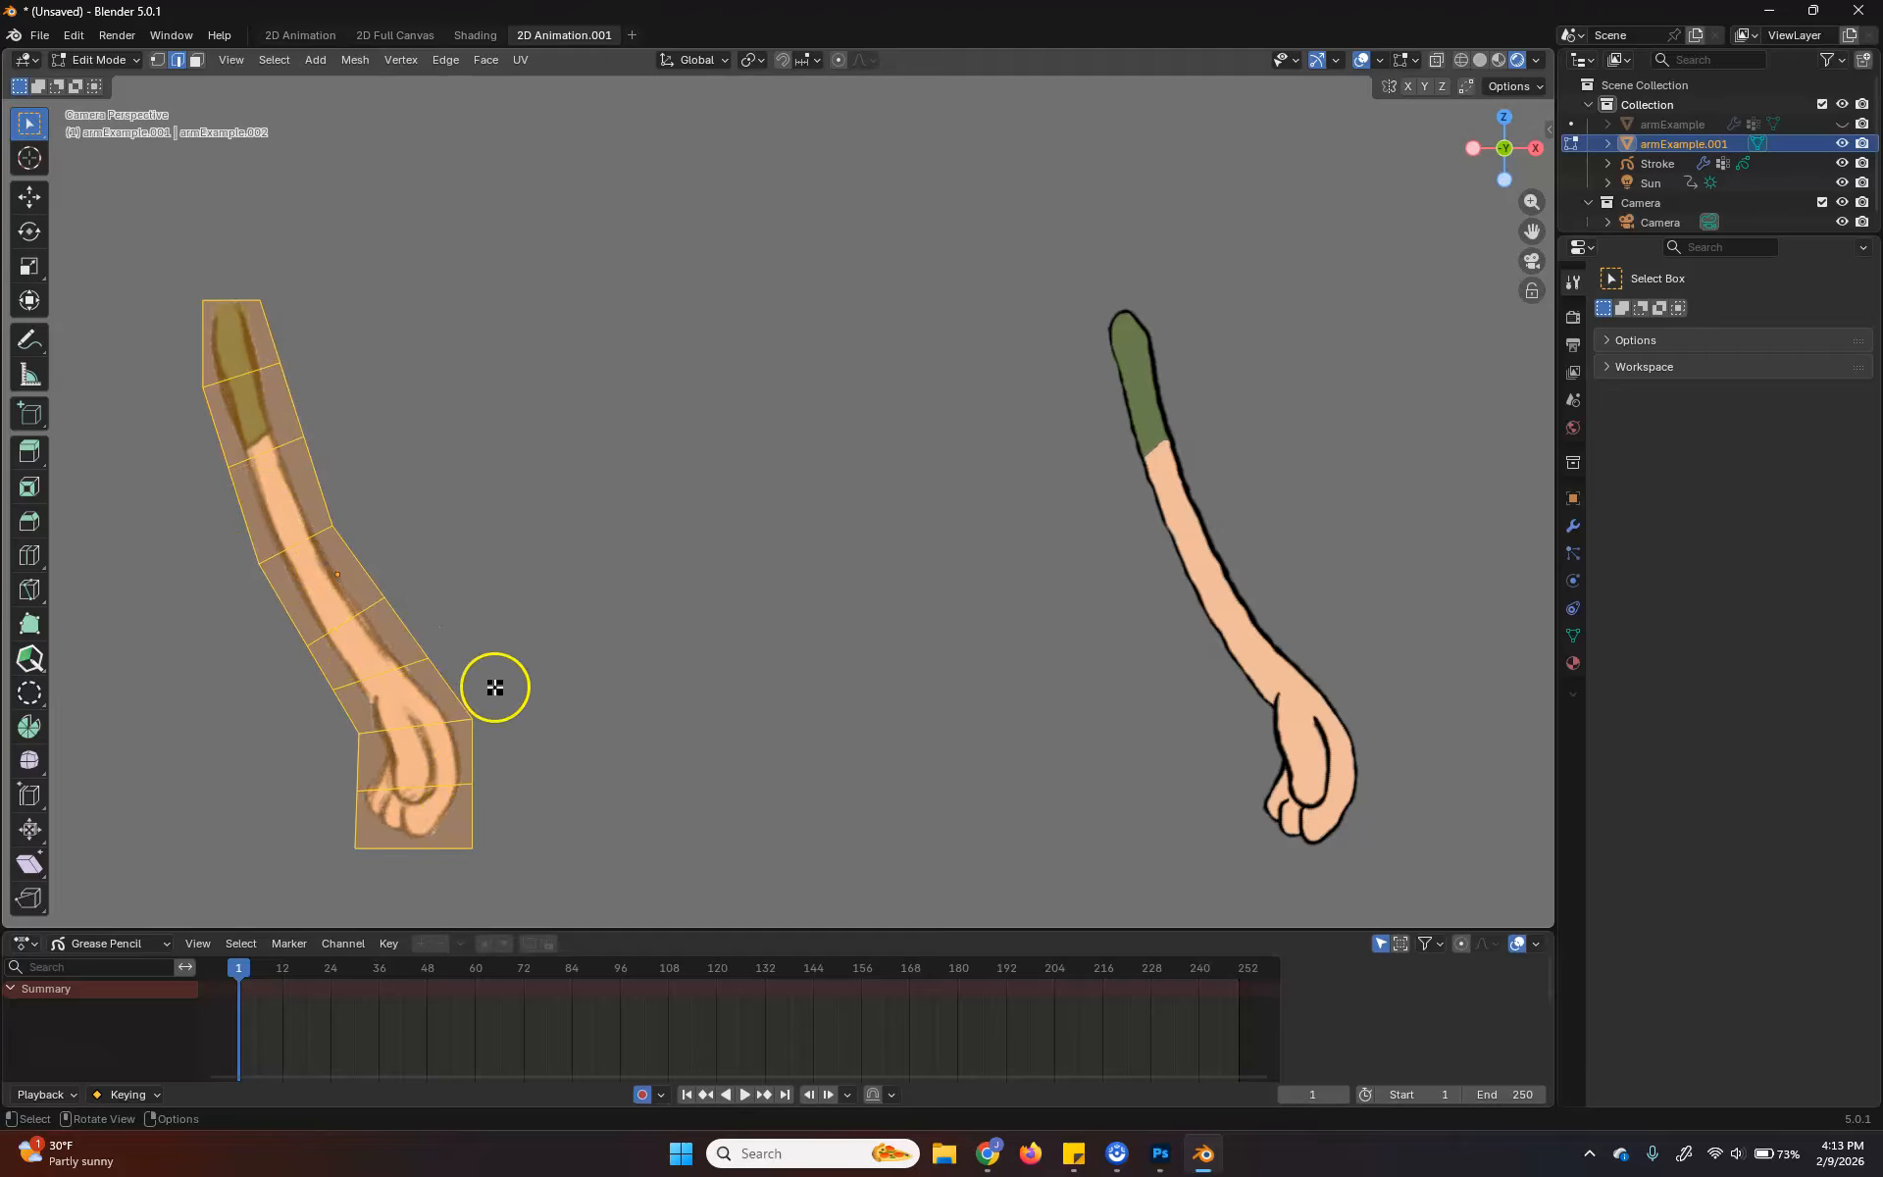
left_click(448, 61)
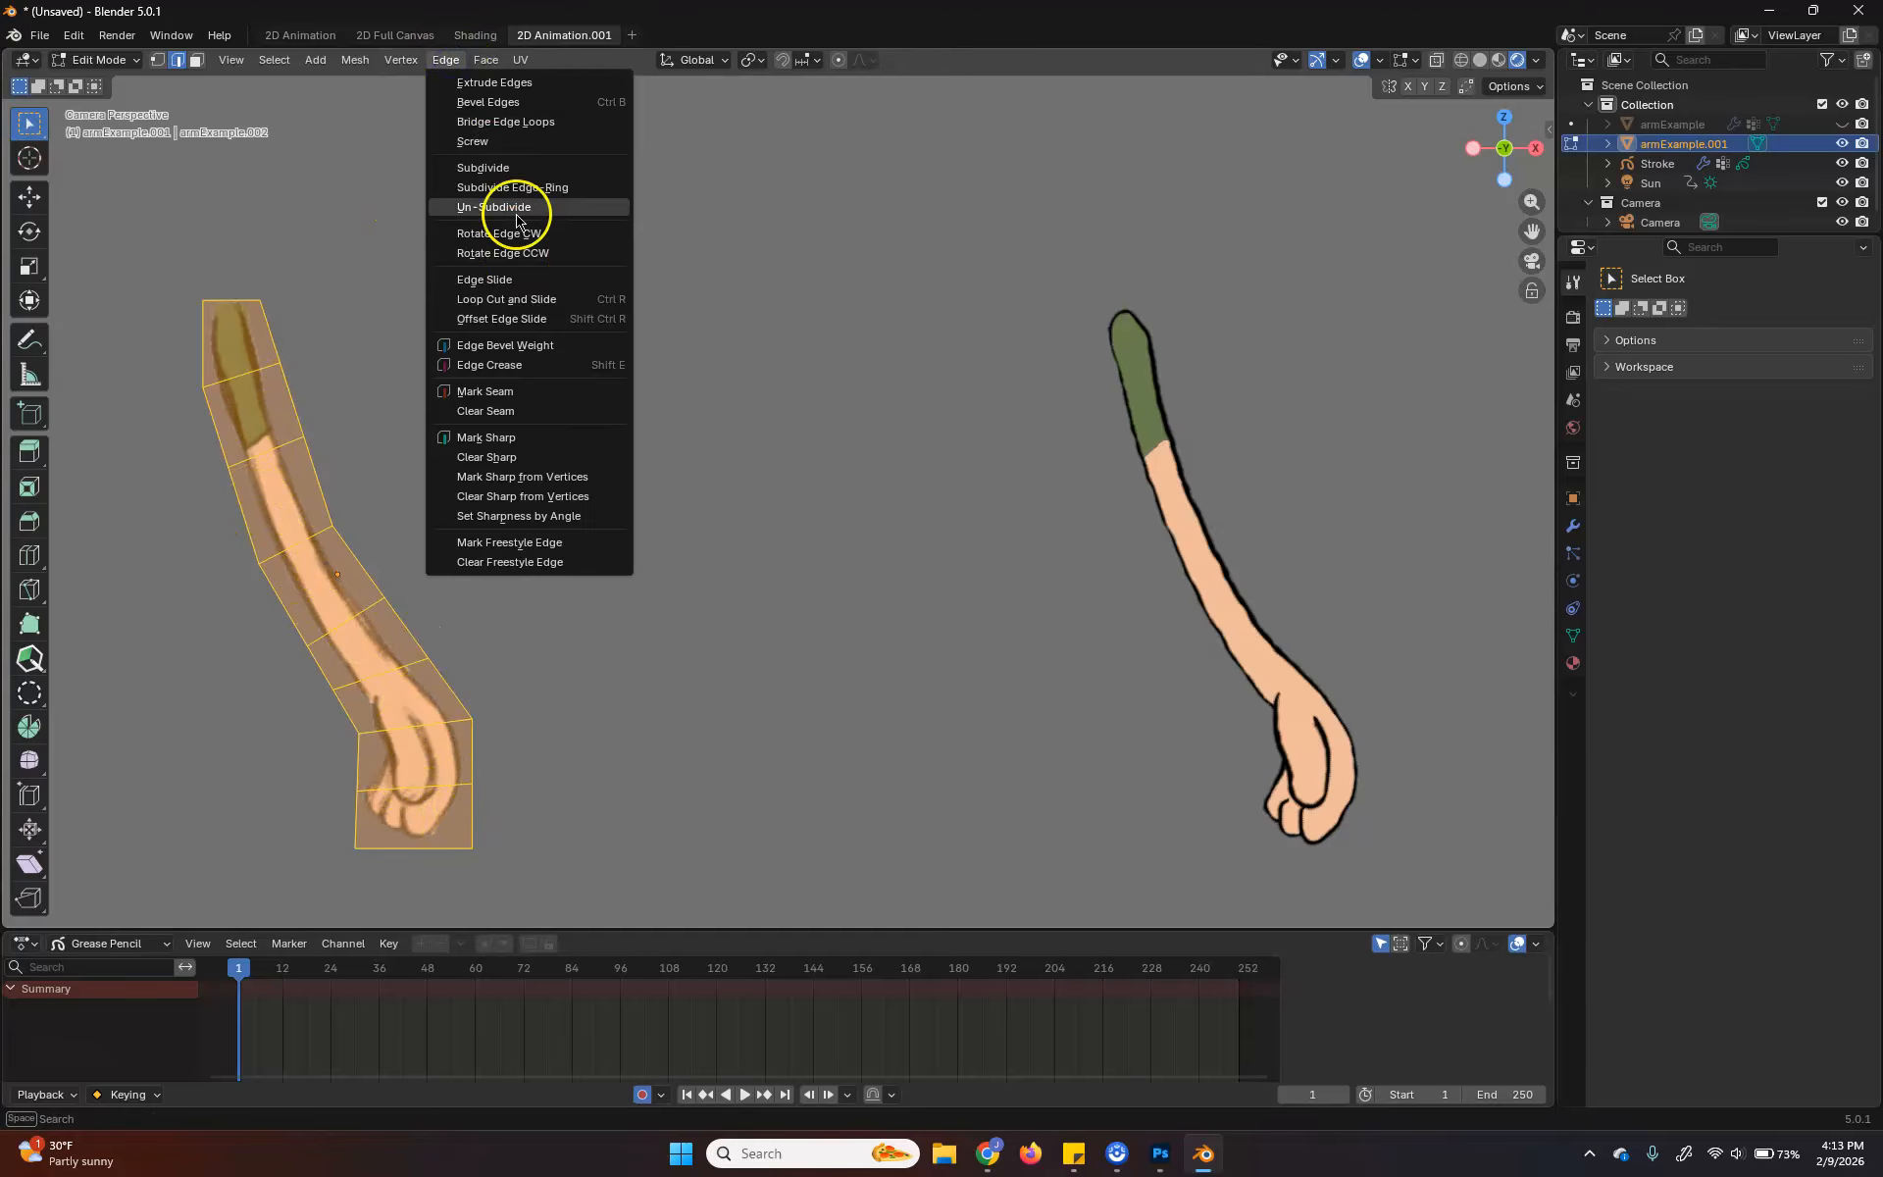
left_click(521, 168)
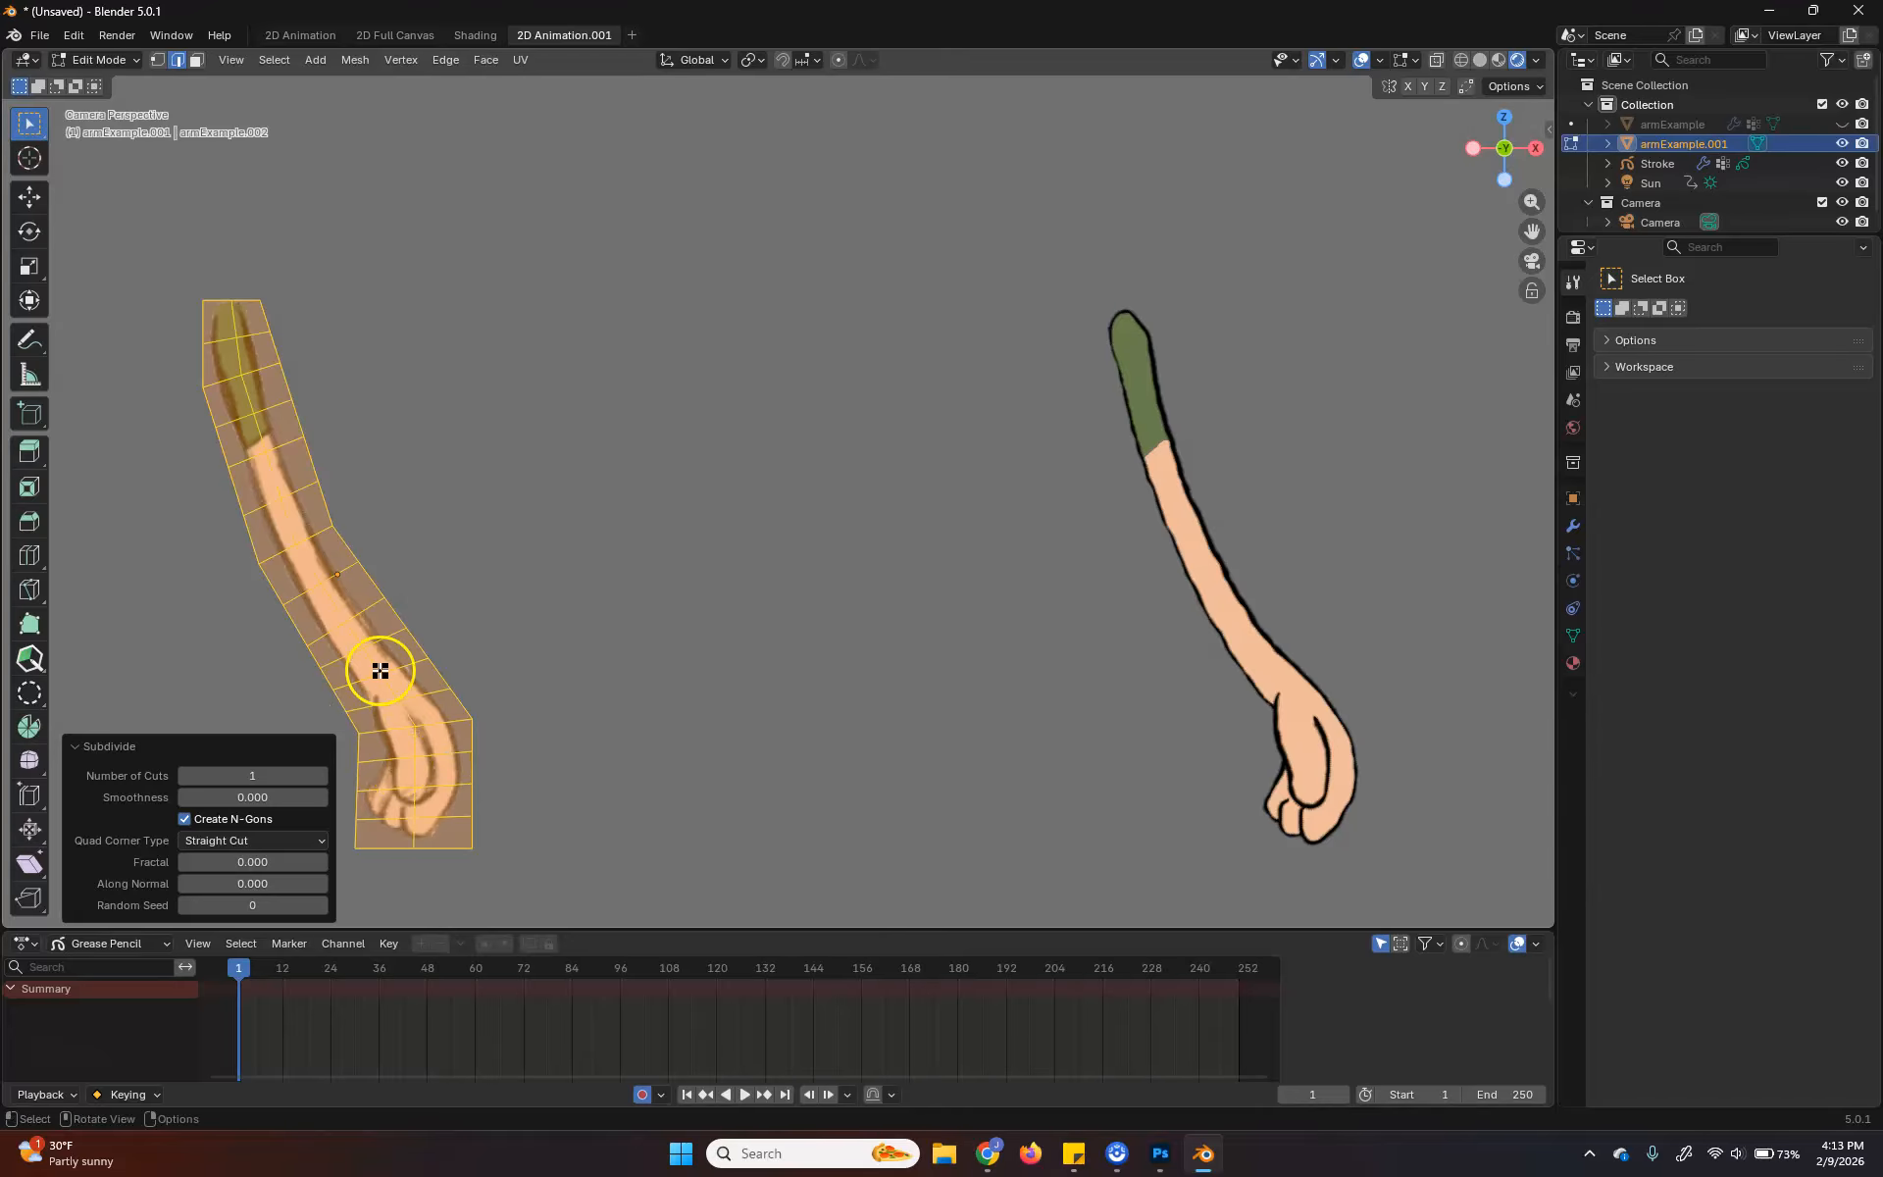
left_click(583, 633)
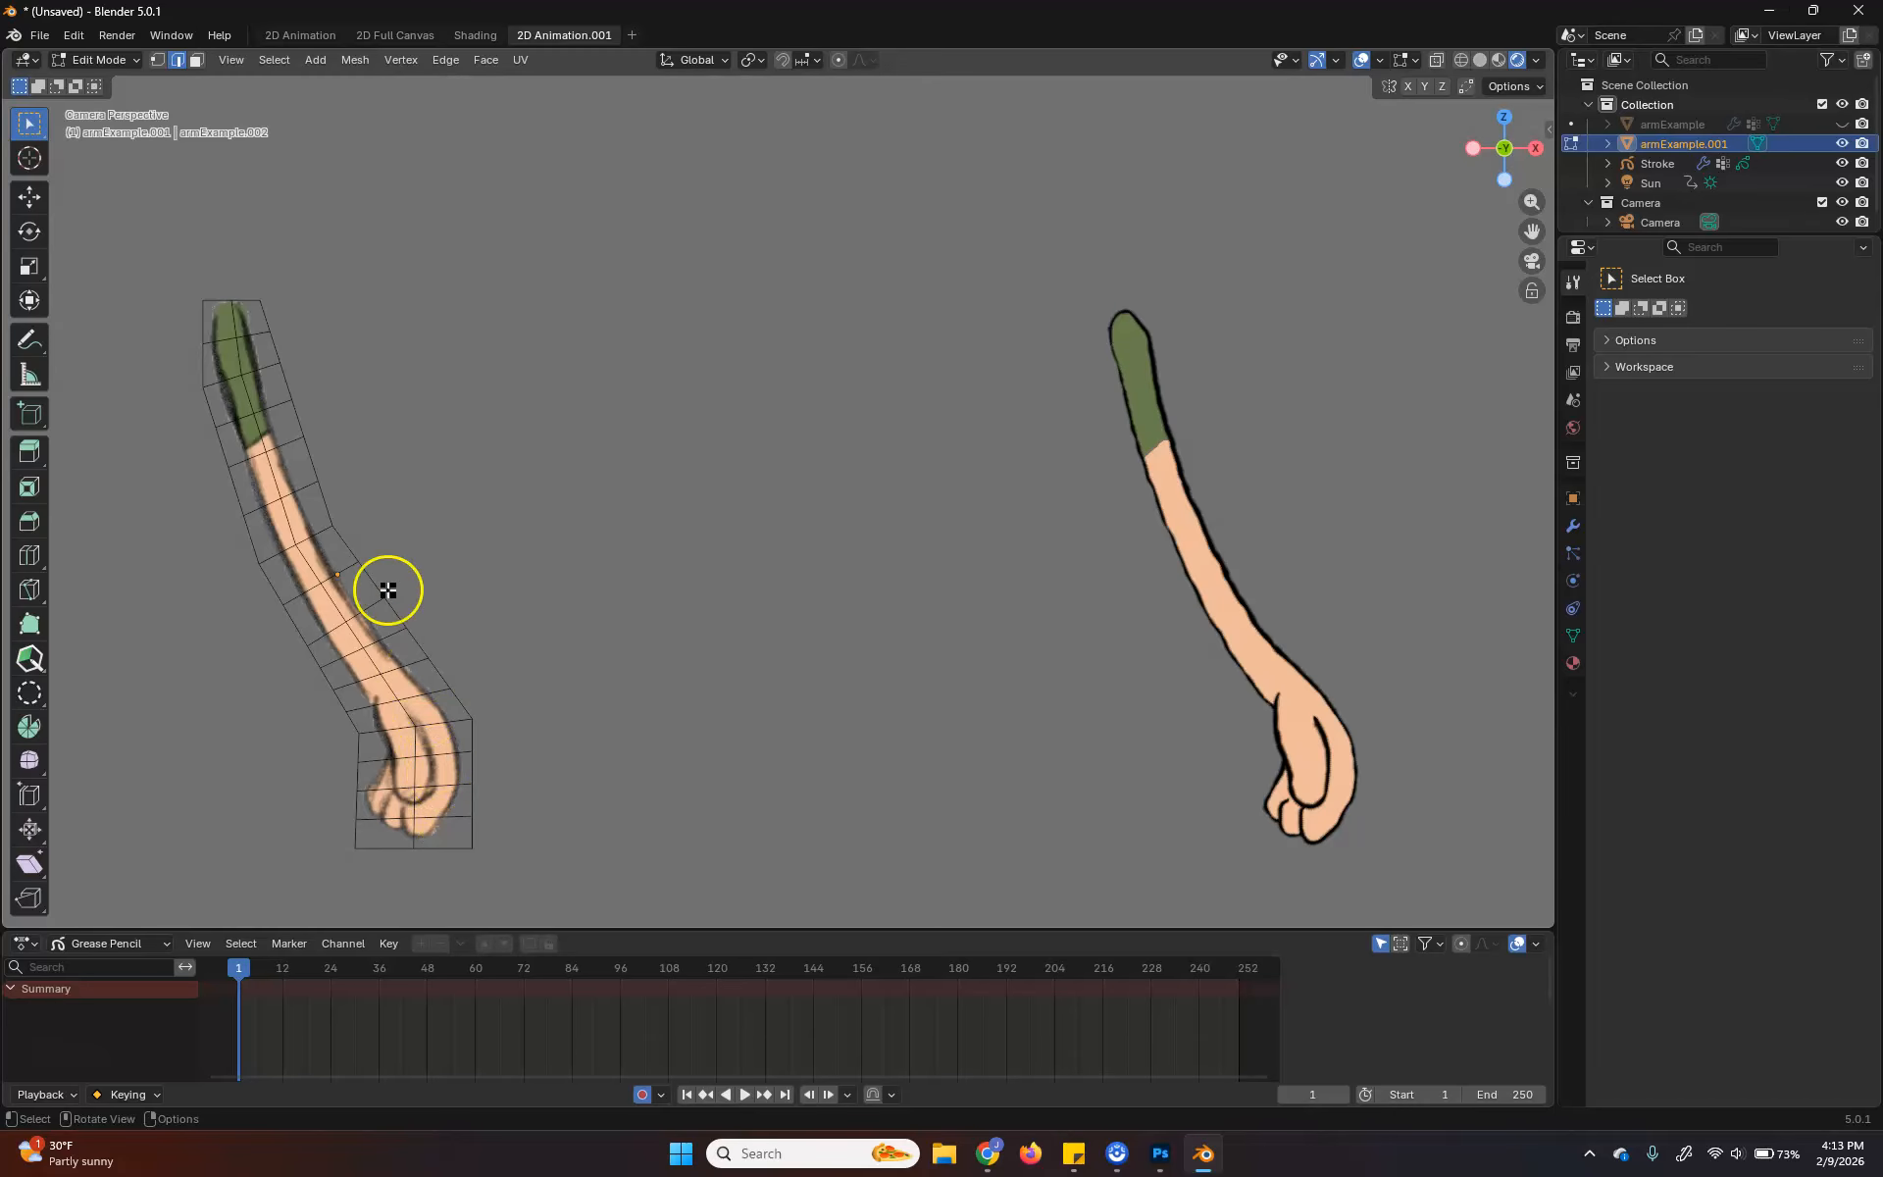
Test the mesh's bend by rotating the lower forearm and hand about -48° and moving them, and undo both changes
left_click_drag(279, 870, 601, 609)
key("r")
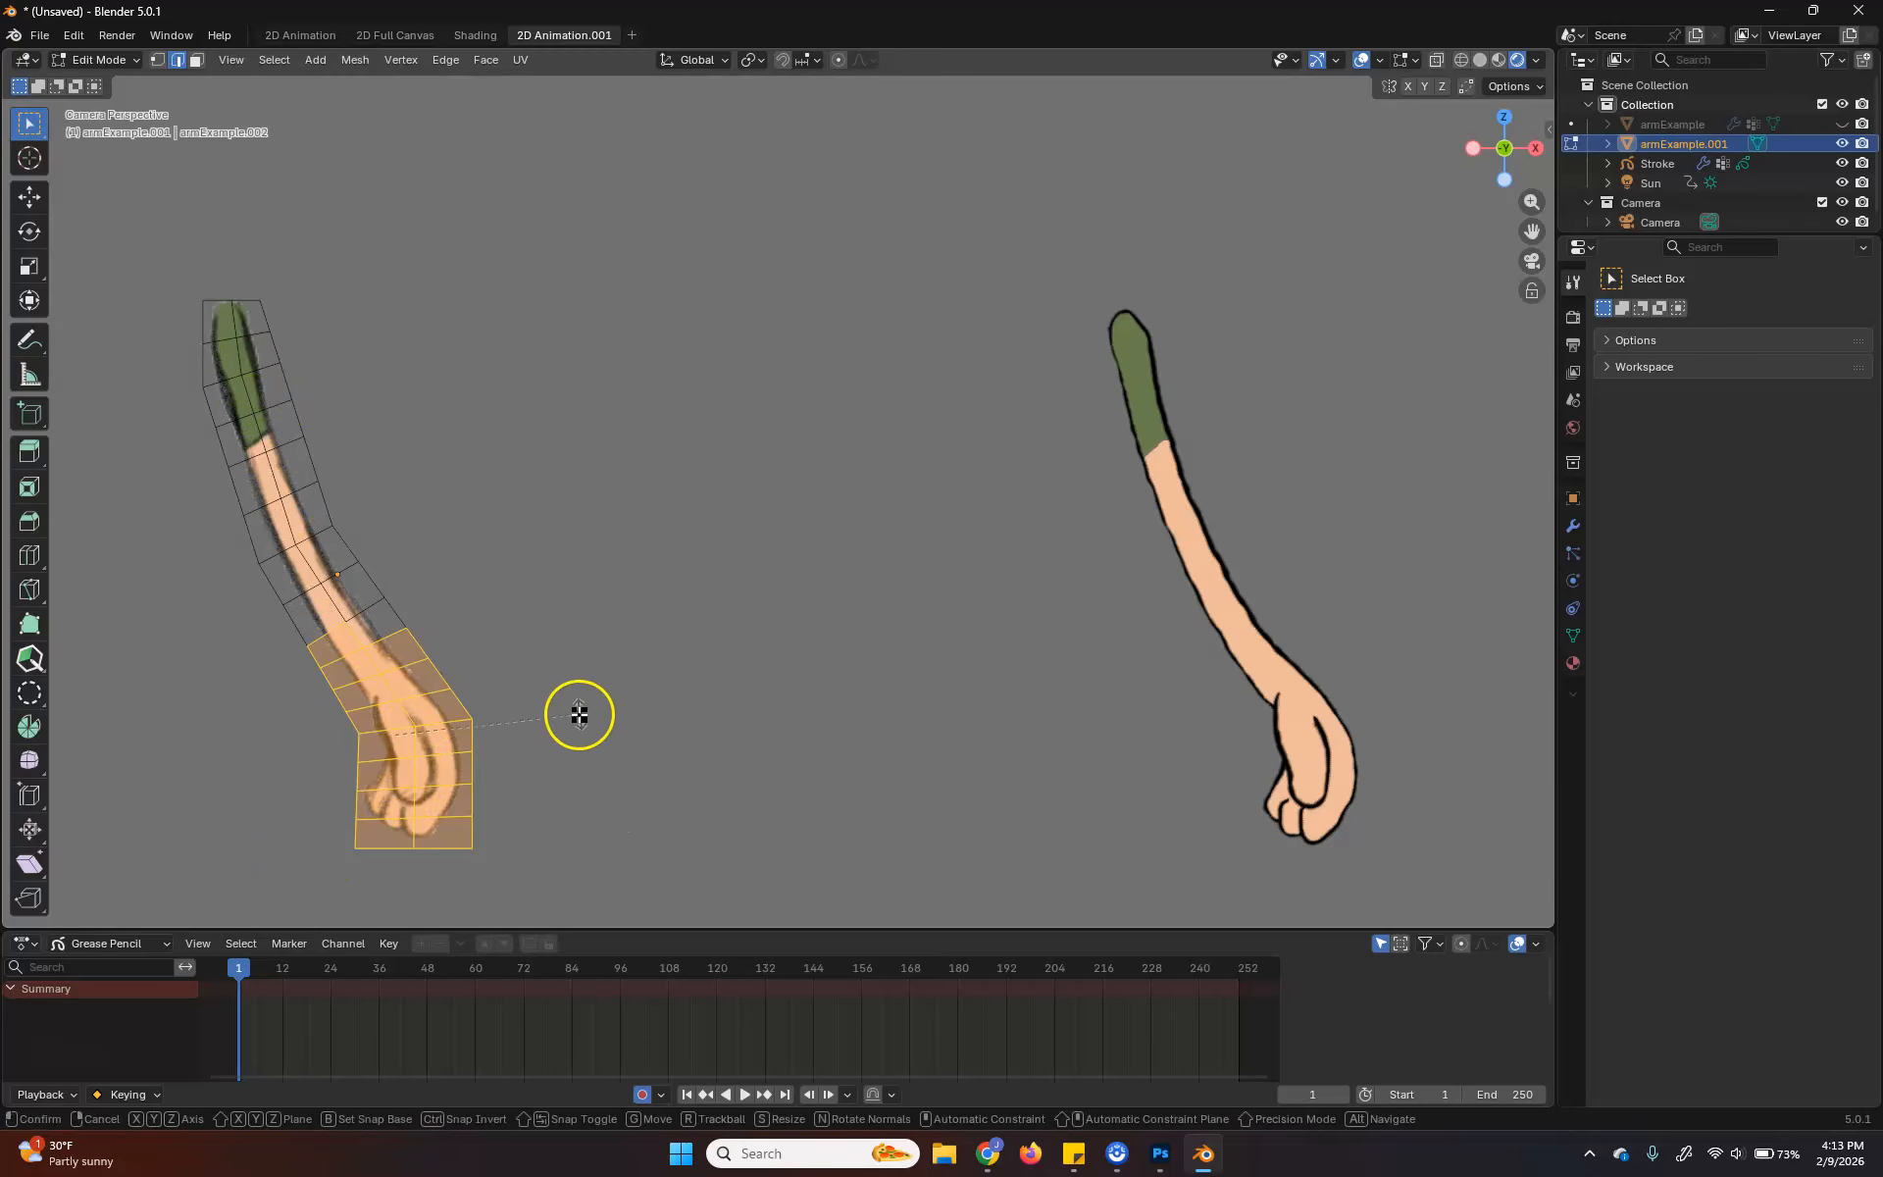
left_click(548, 518)
key("g")
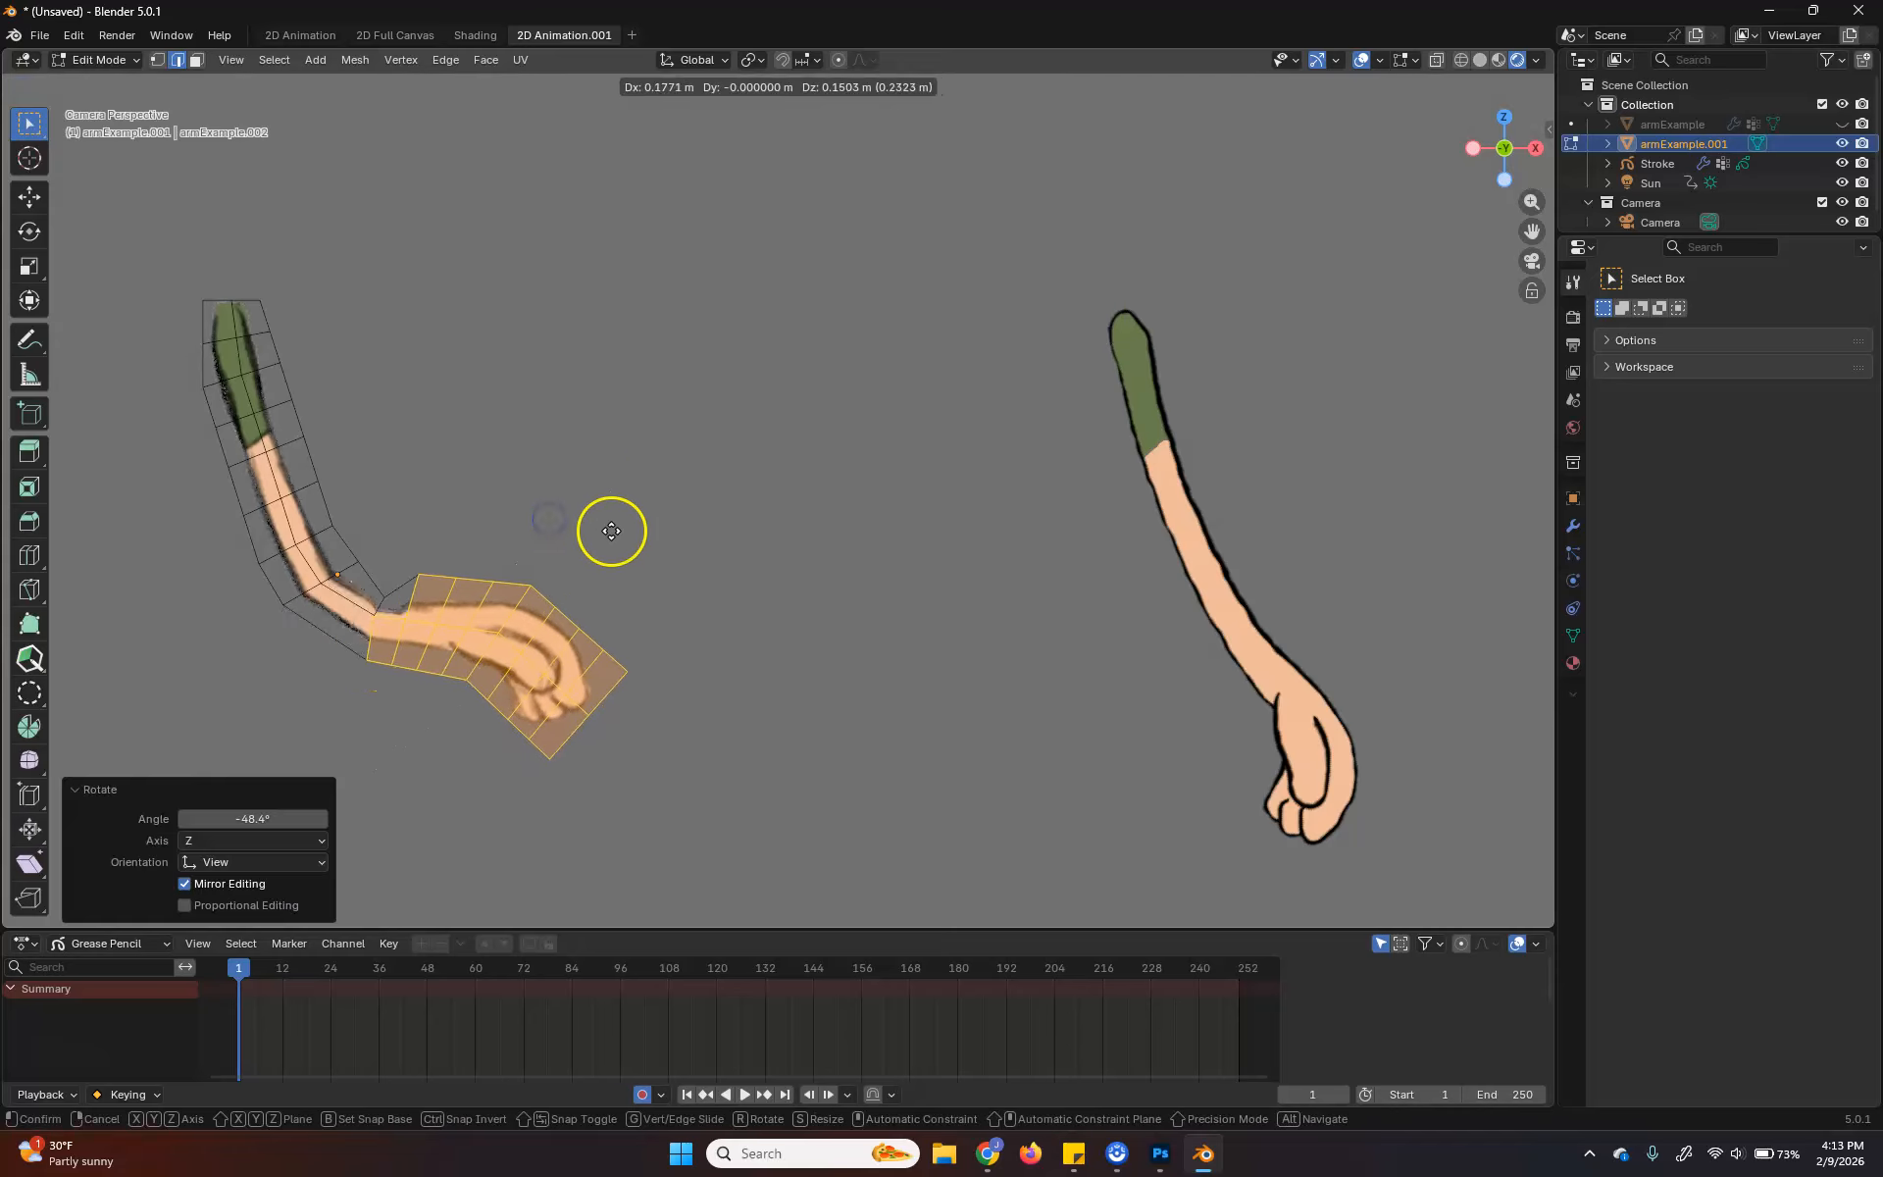
left_click(586, 562)
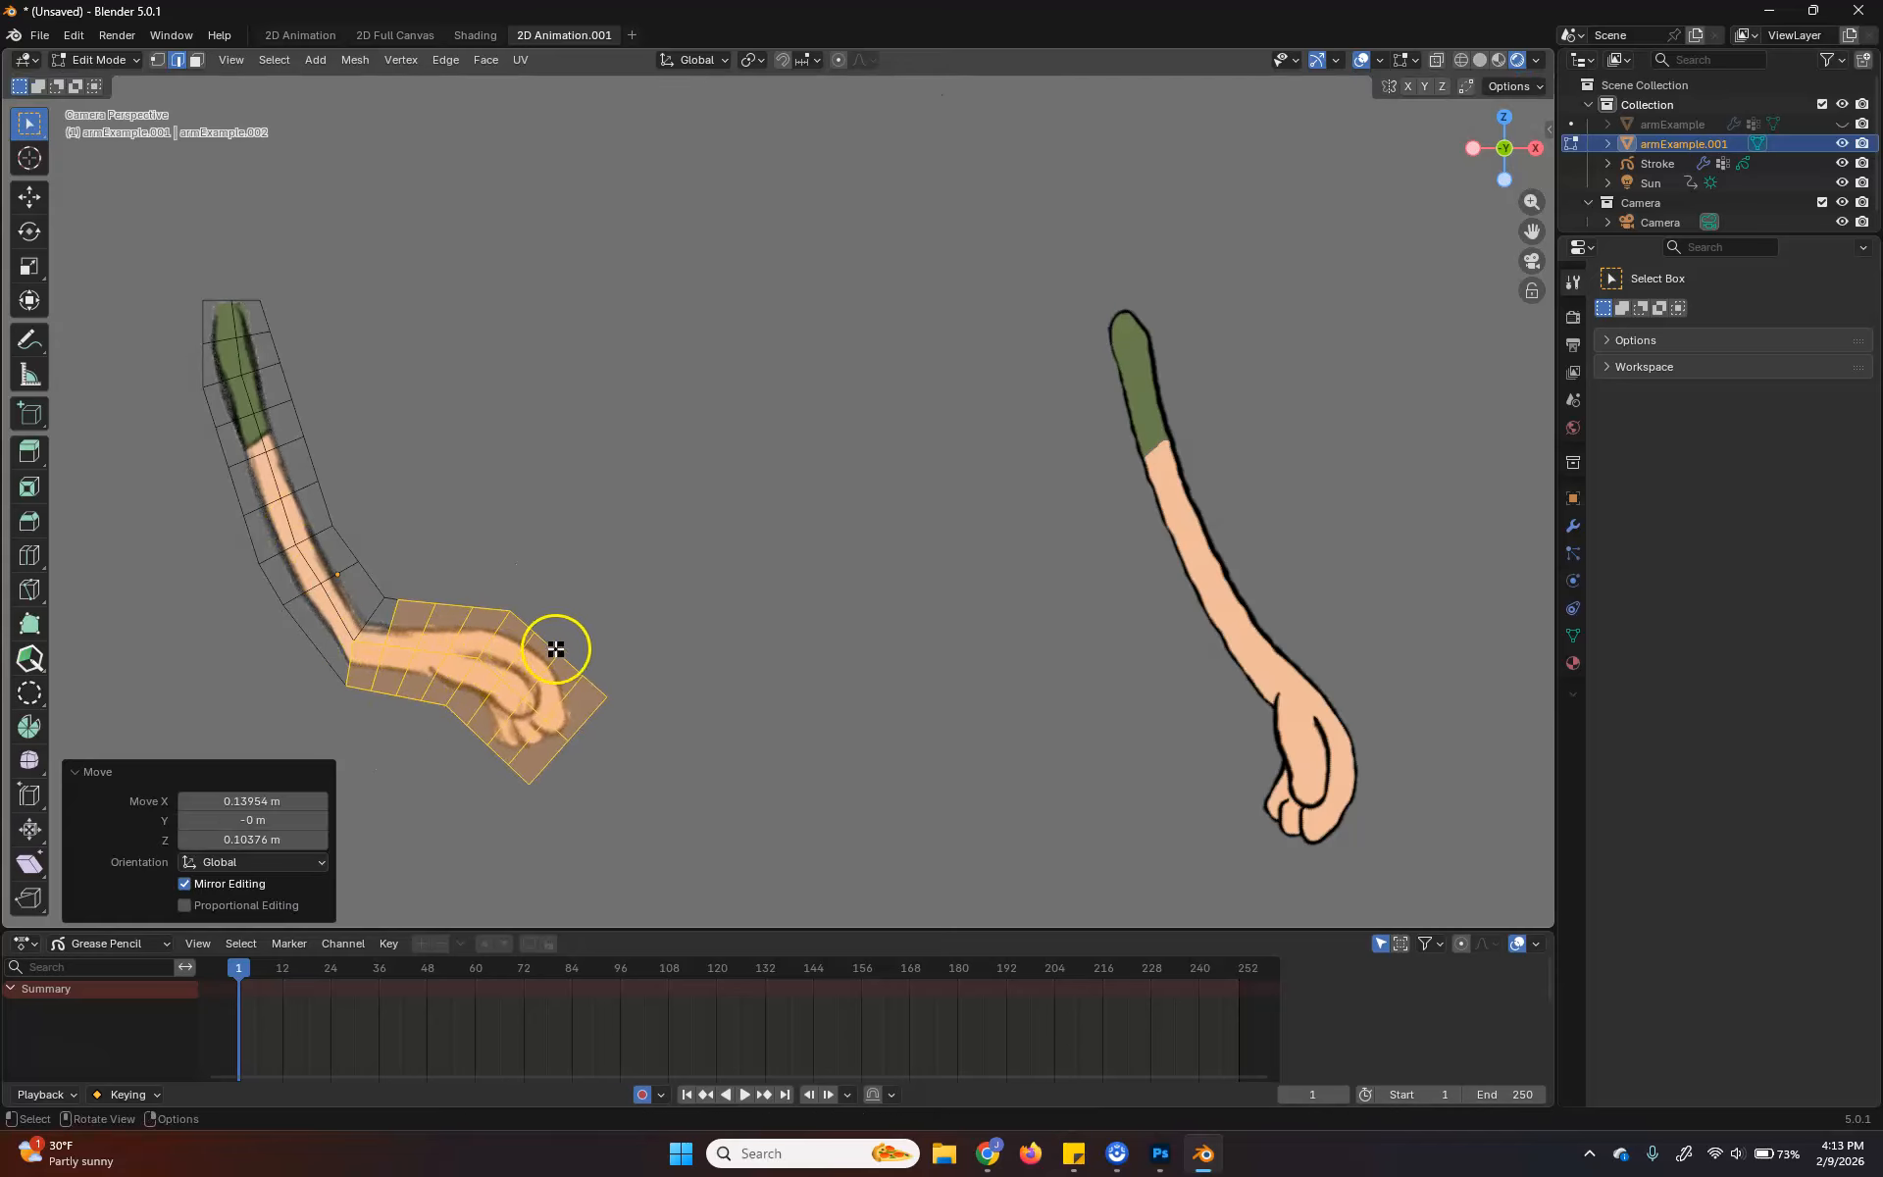
key("ctrl+z")
key("ctrl+z")
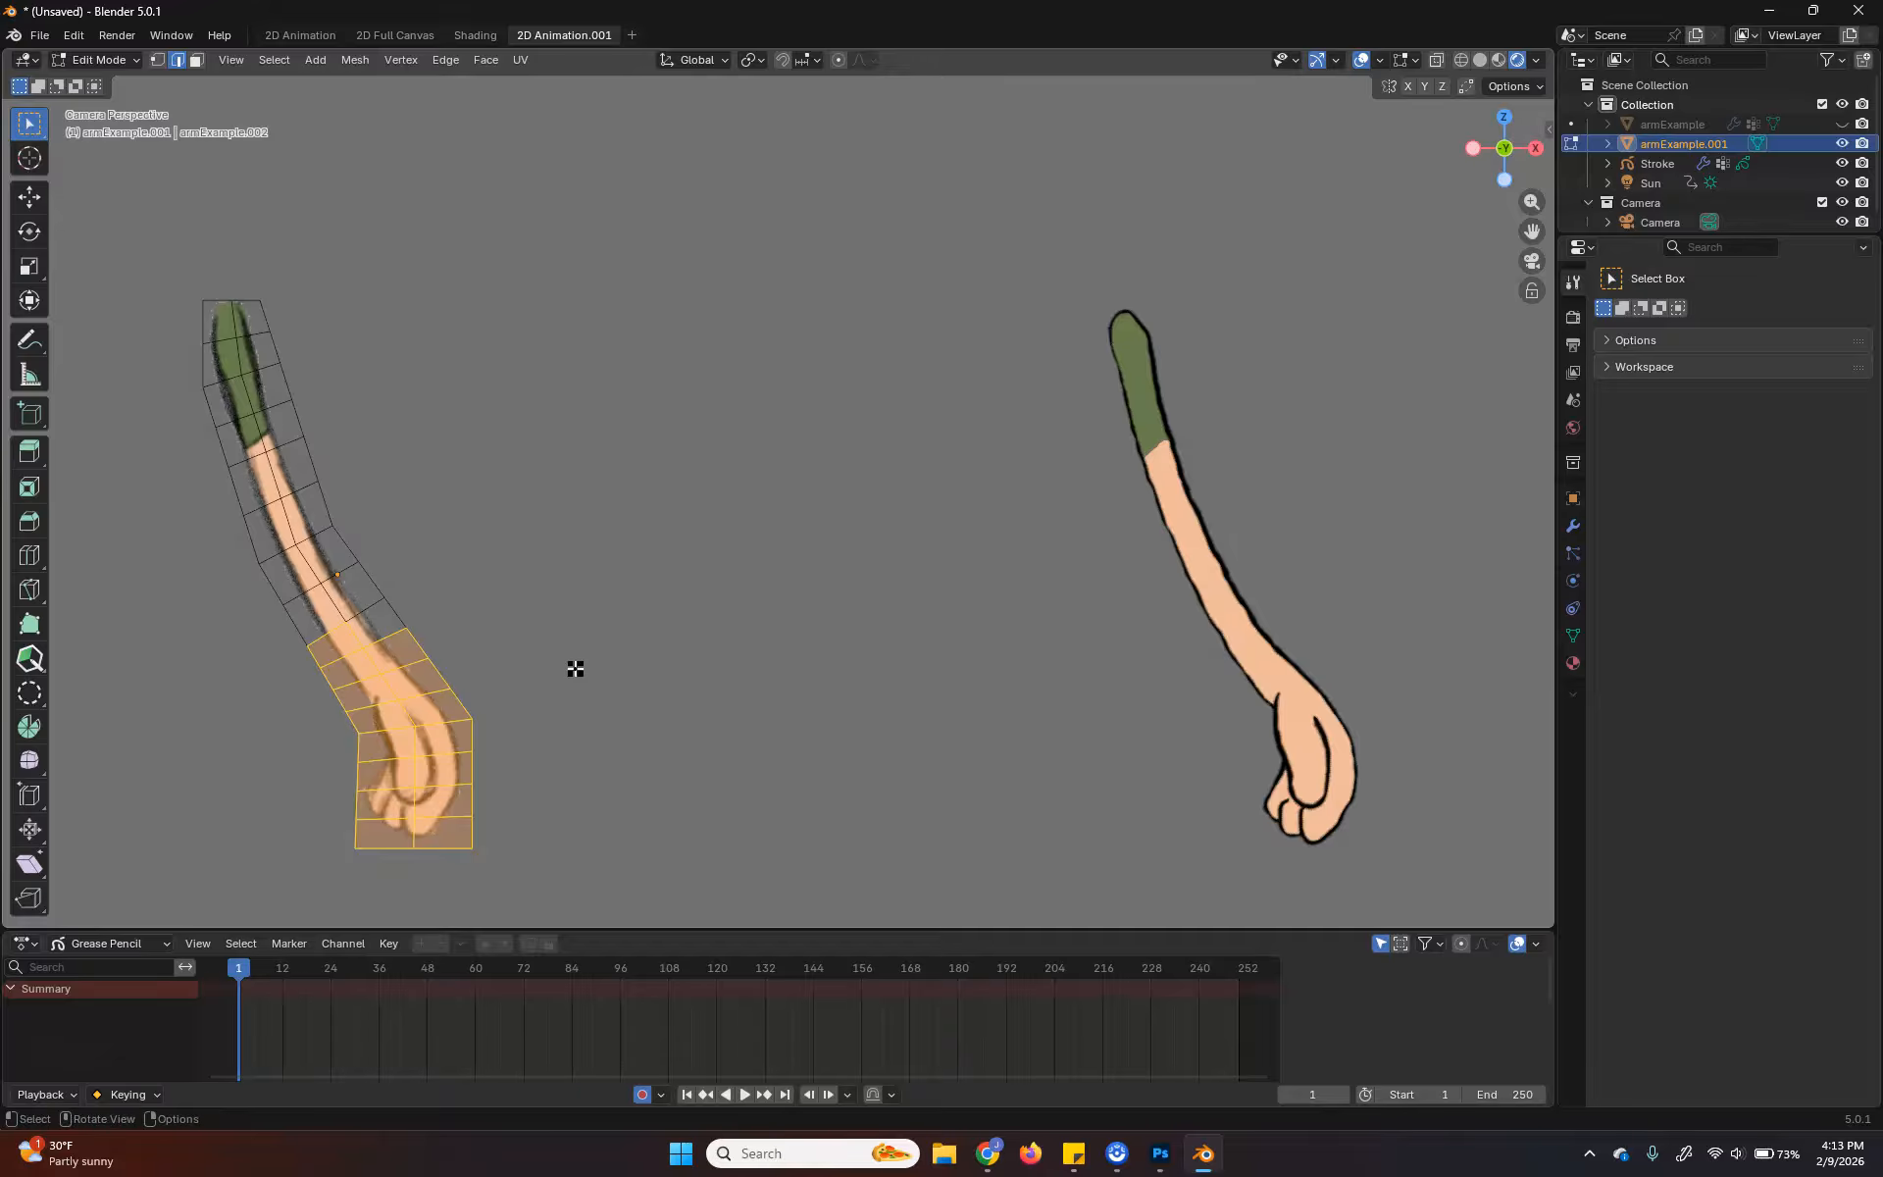
left_click(626, 490)
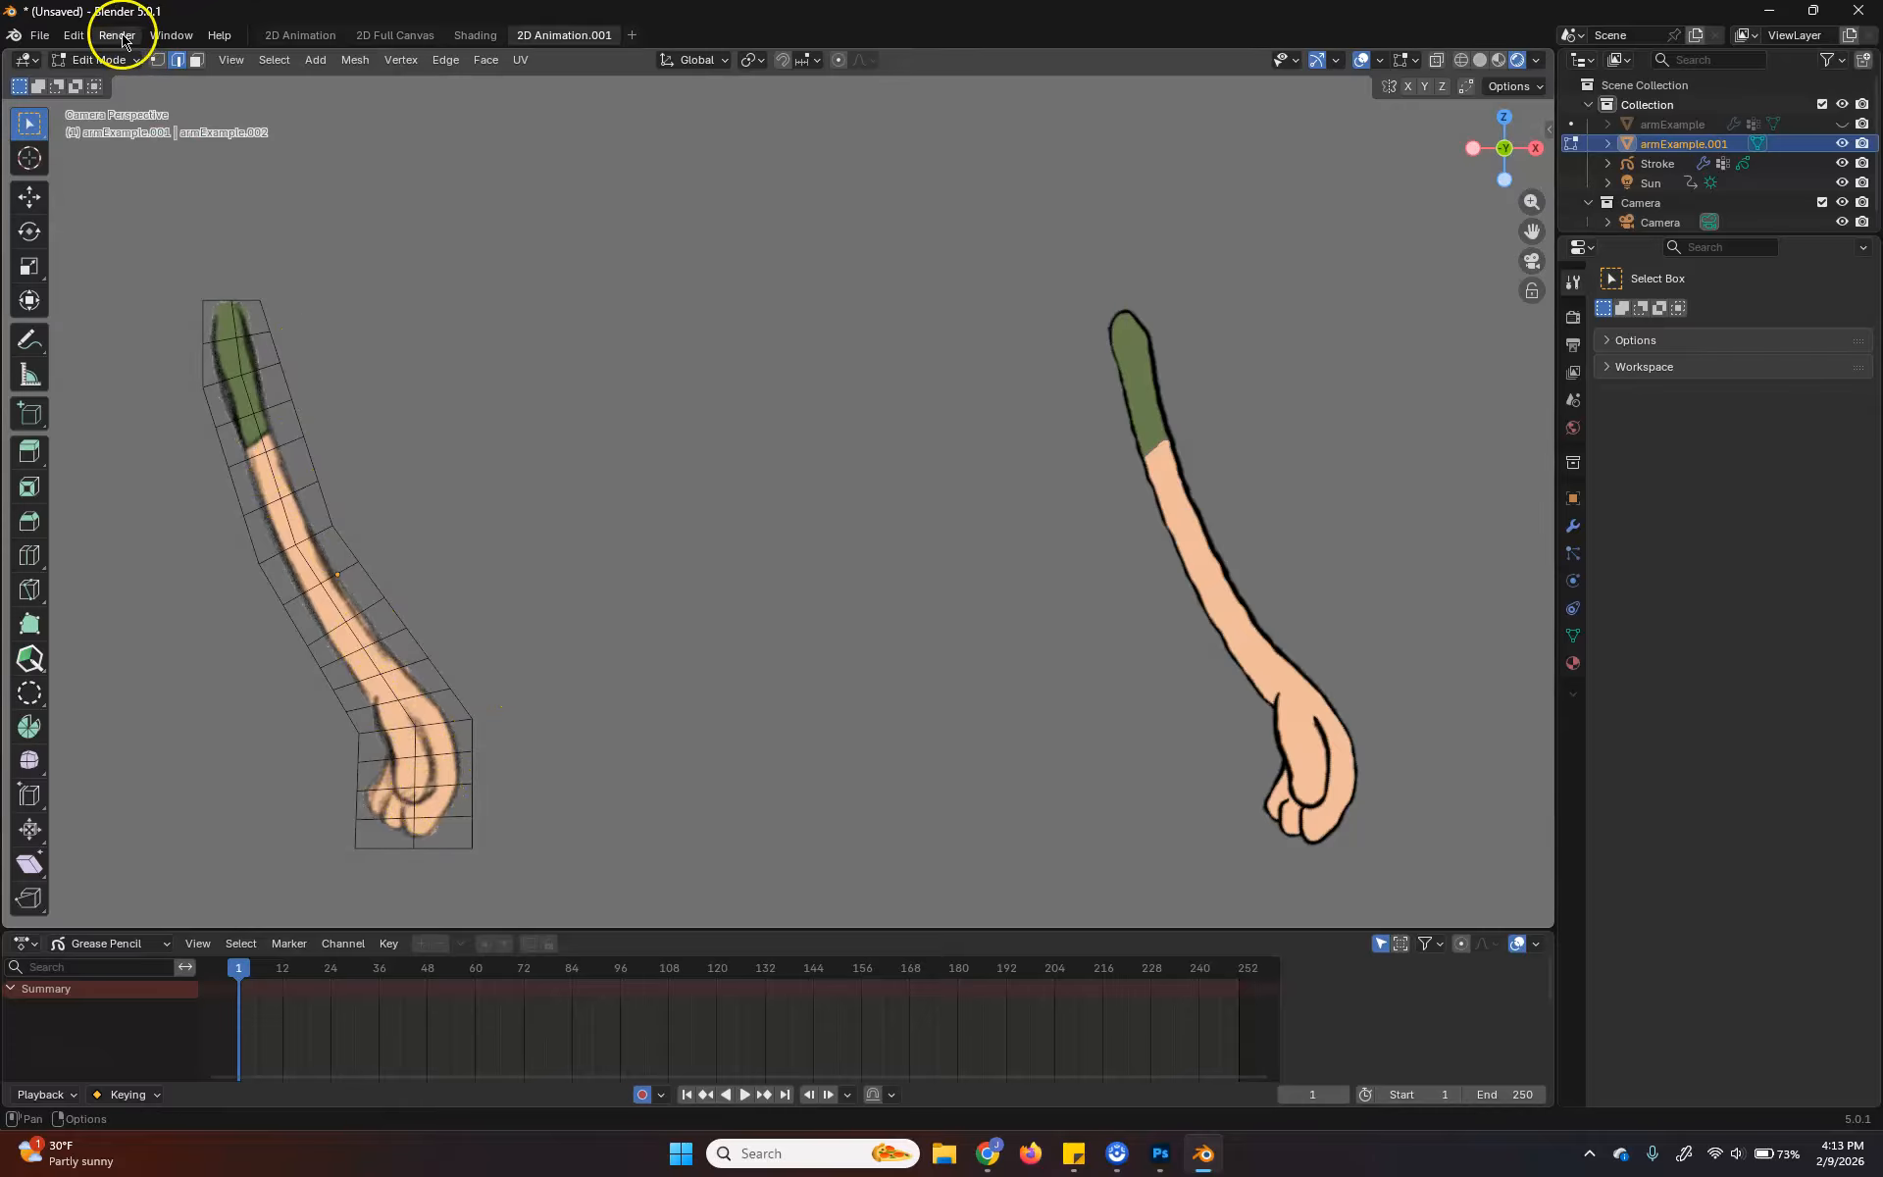
Return to Object Mode and add an armature to the scene
left_click(109, 61)
left_click(111, 82)
left_click(218, 450)
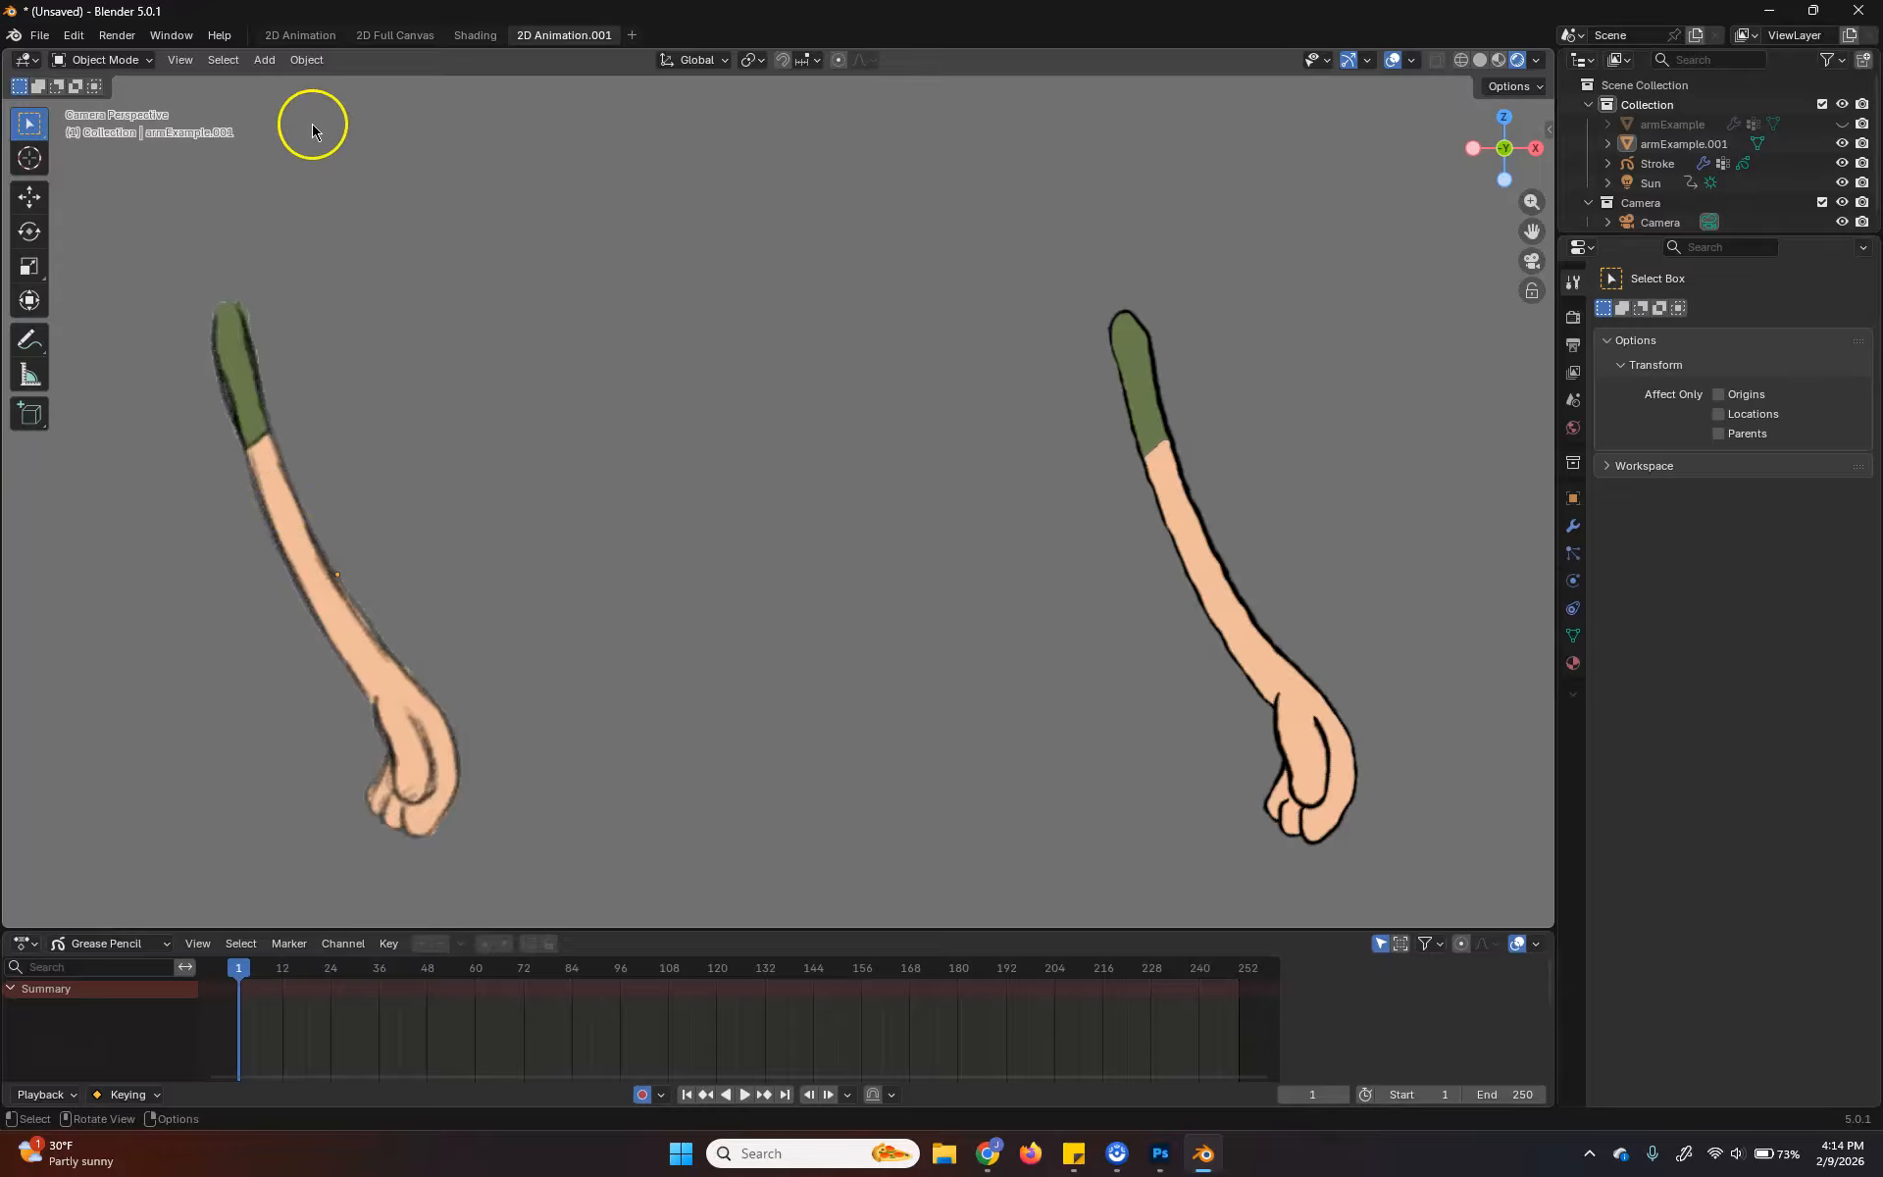
left_click(265, 60)
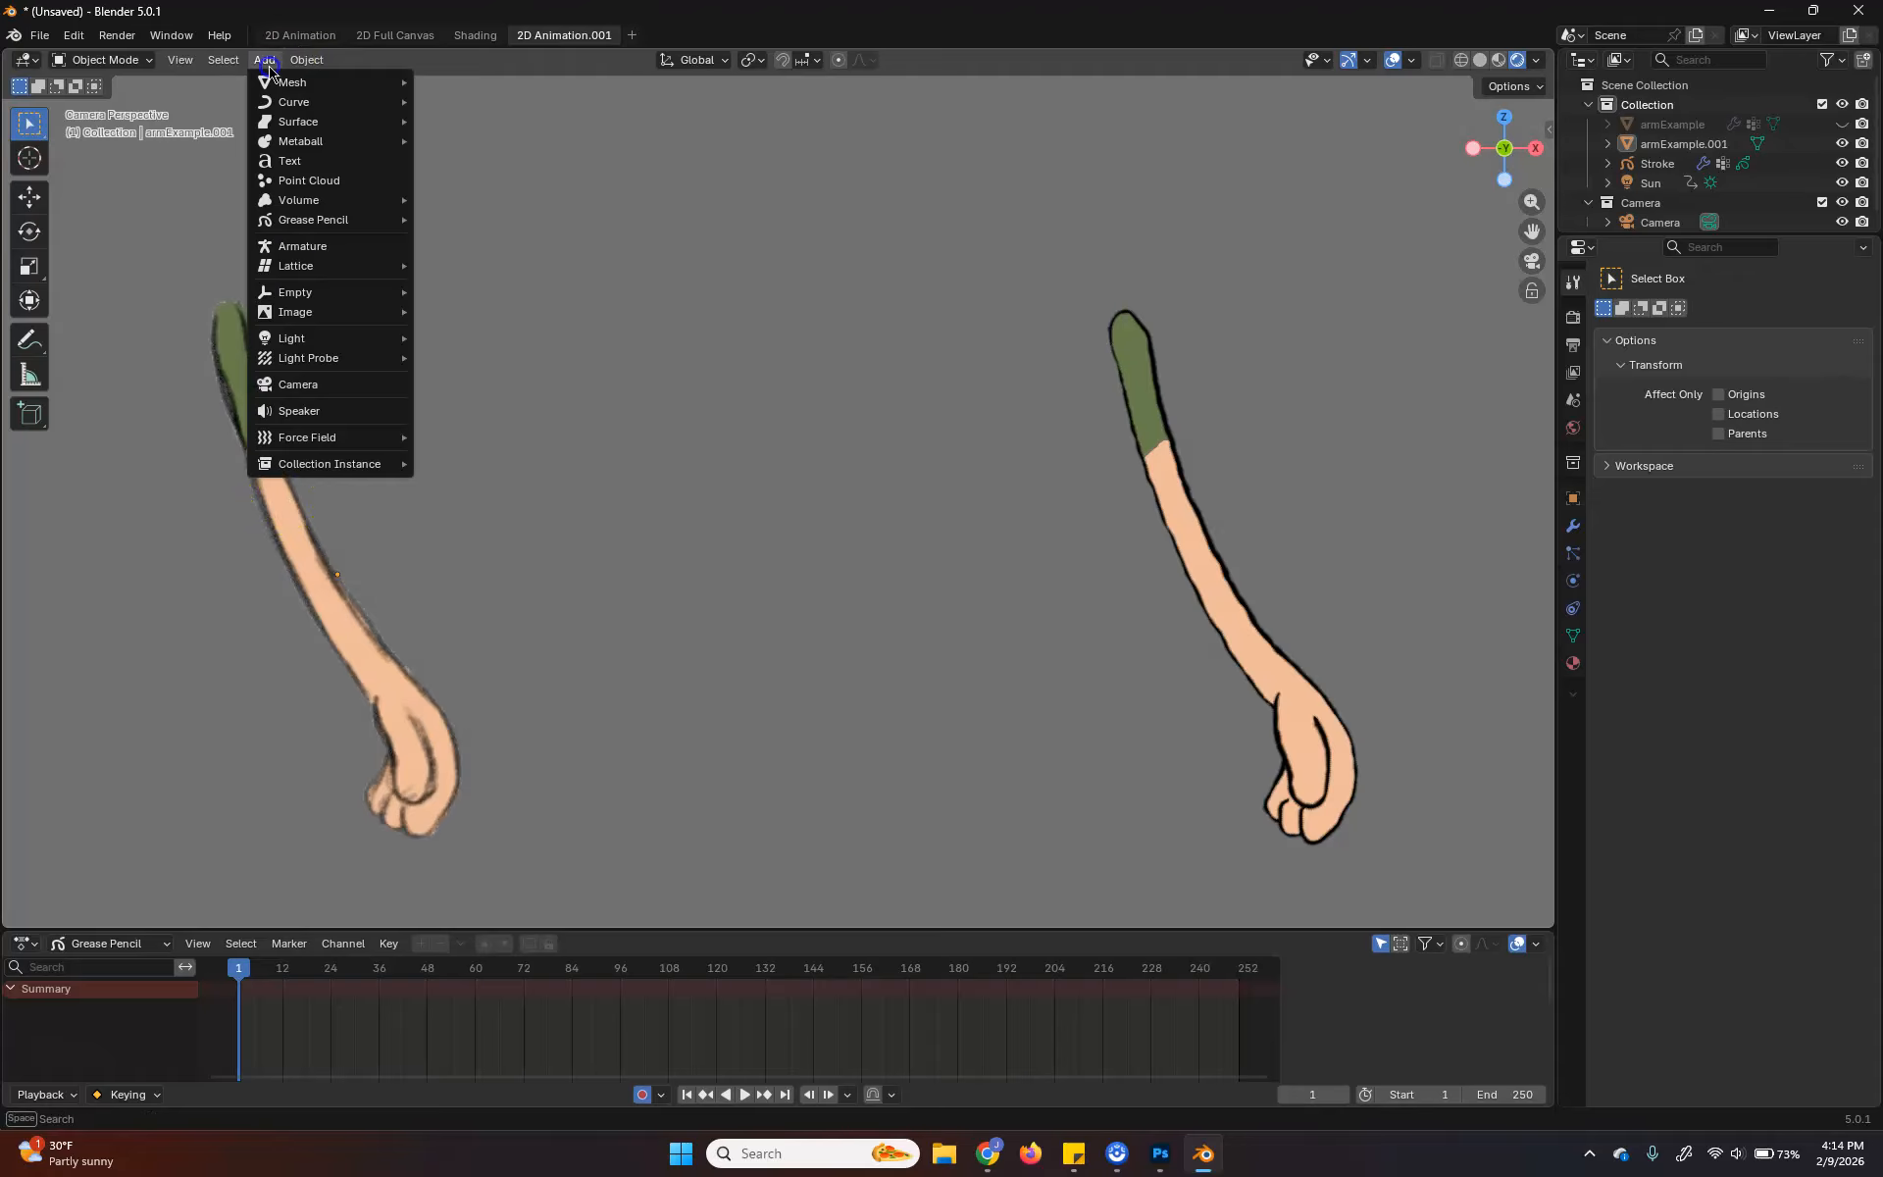
left_click(357, 253)
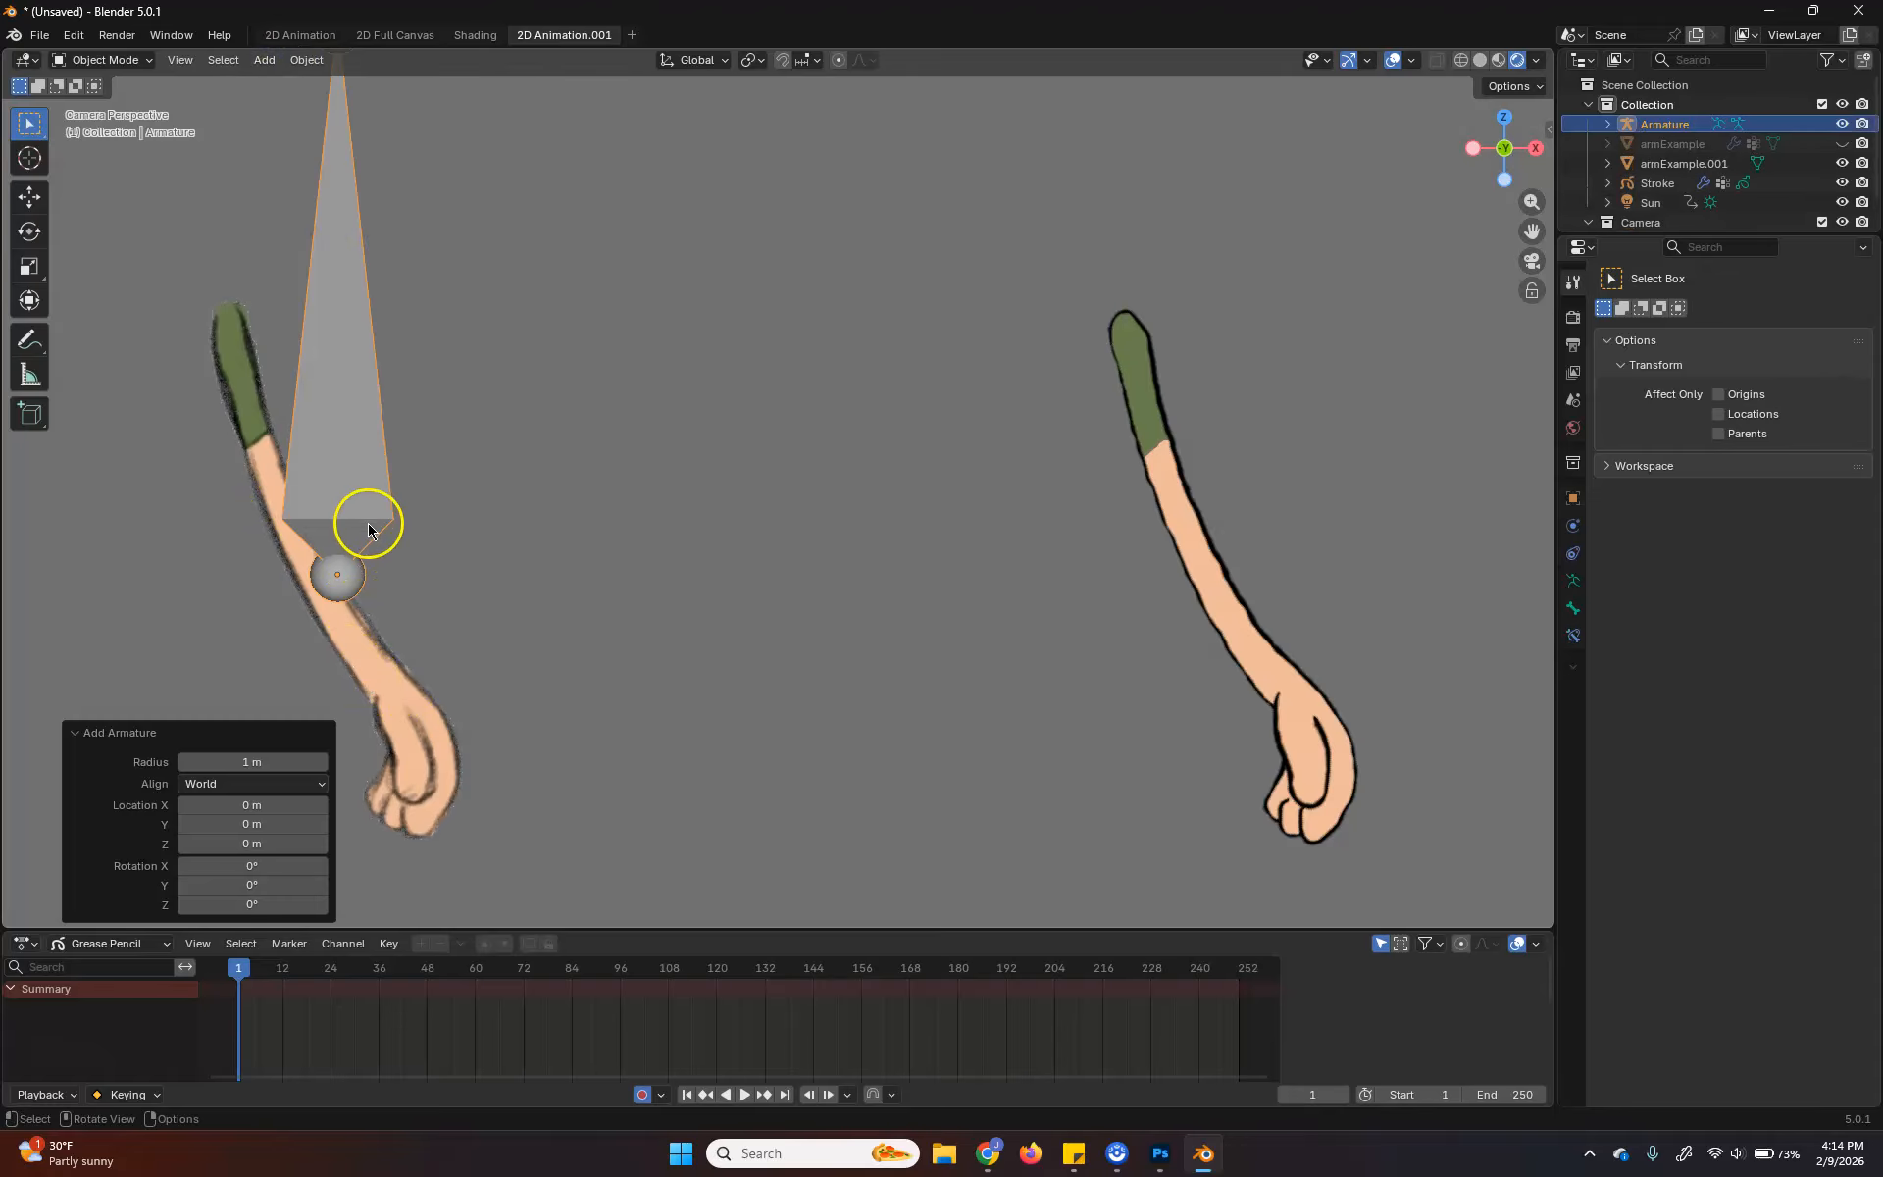
Move the armature so that its base sits at the shoulder end of the left arm's sleeve
left_click_drag(364, 538, 267, 291)
scroll(336, 370, "down", 2)
middle_click_drag(420, 261, 462, 357, "shift")
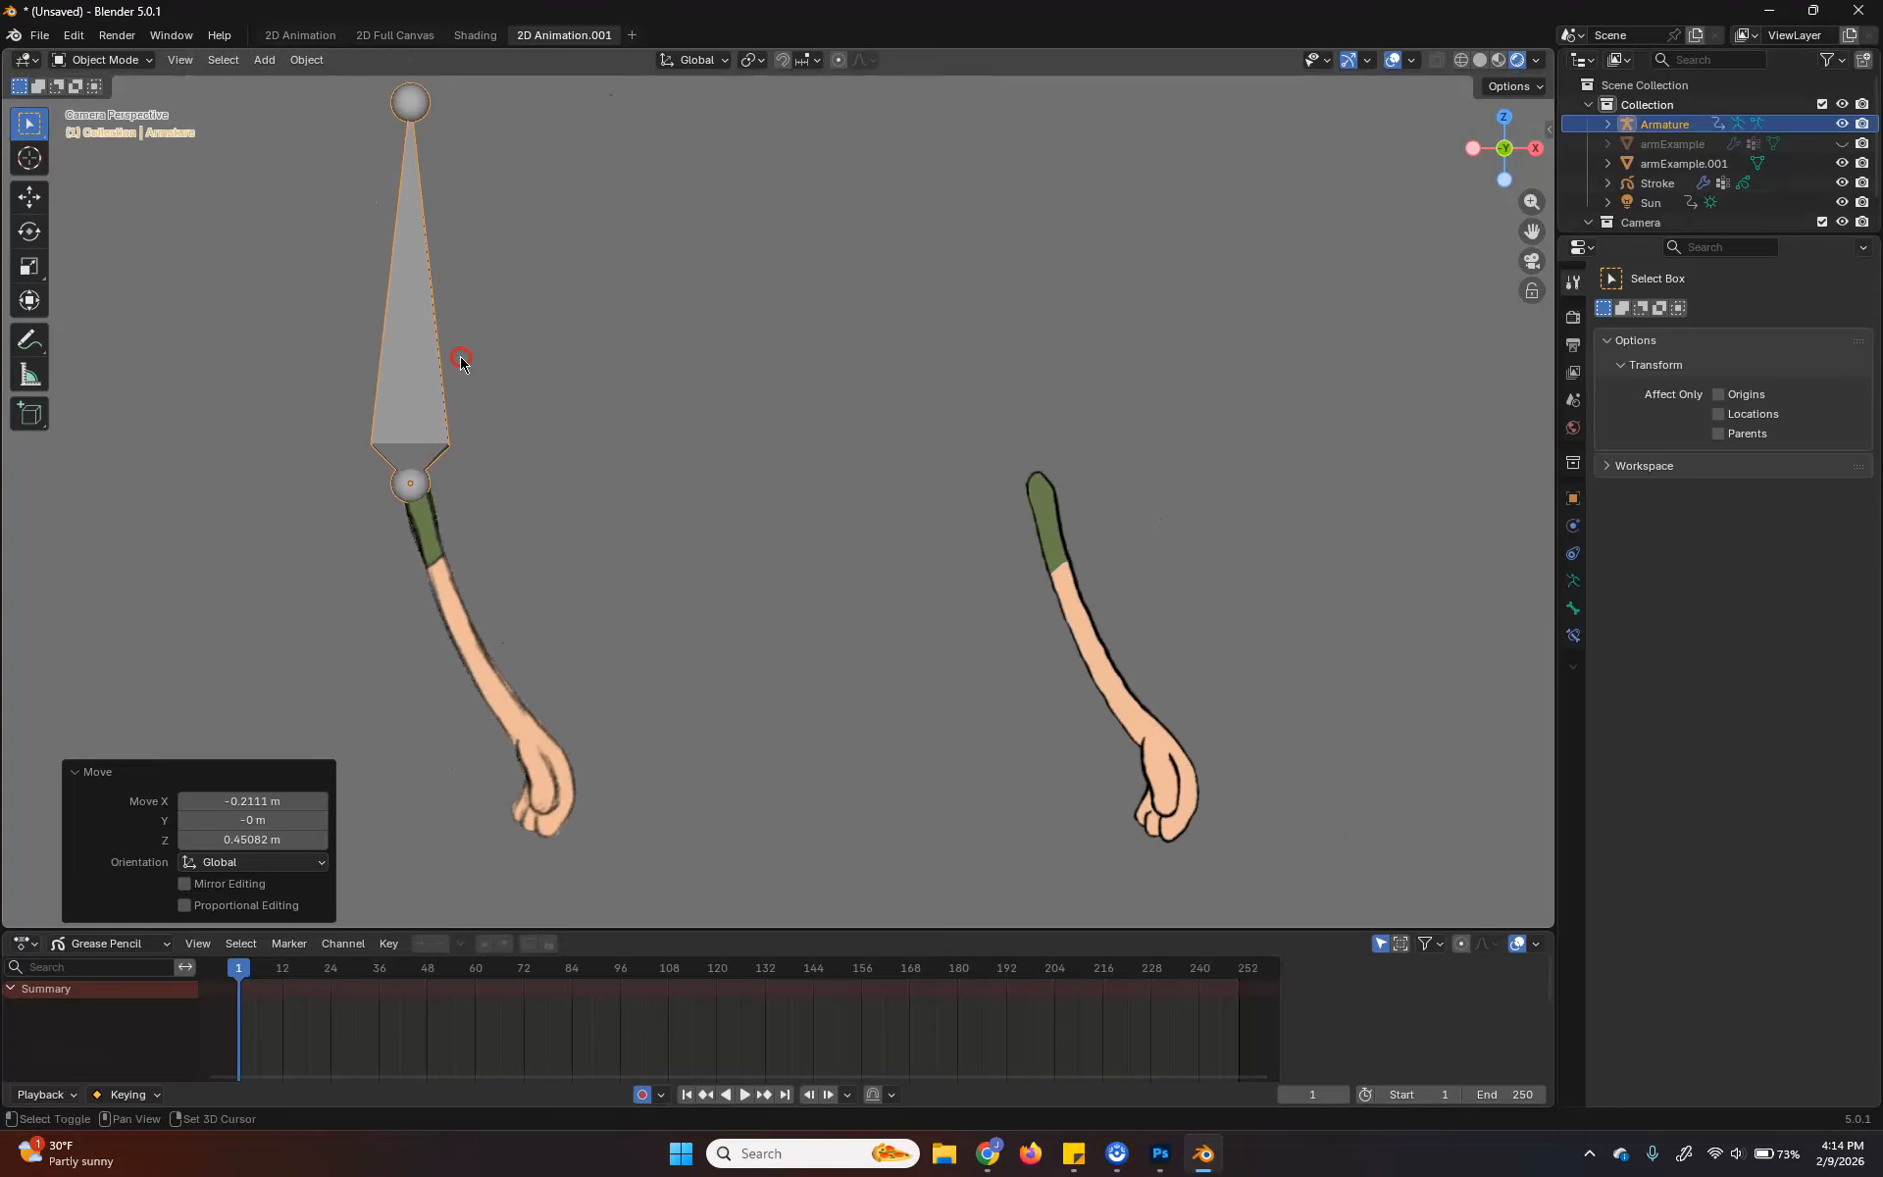
In the armature's Edit Mode, move the bone's tip down to the elbow so the bone runs along the upper arm
left_click(108, 60)
left_click(110, 103)
left_click(402, 107)
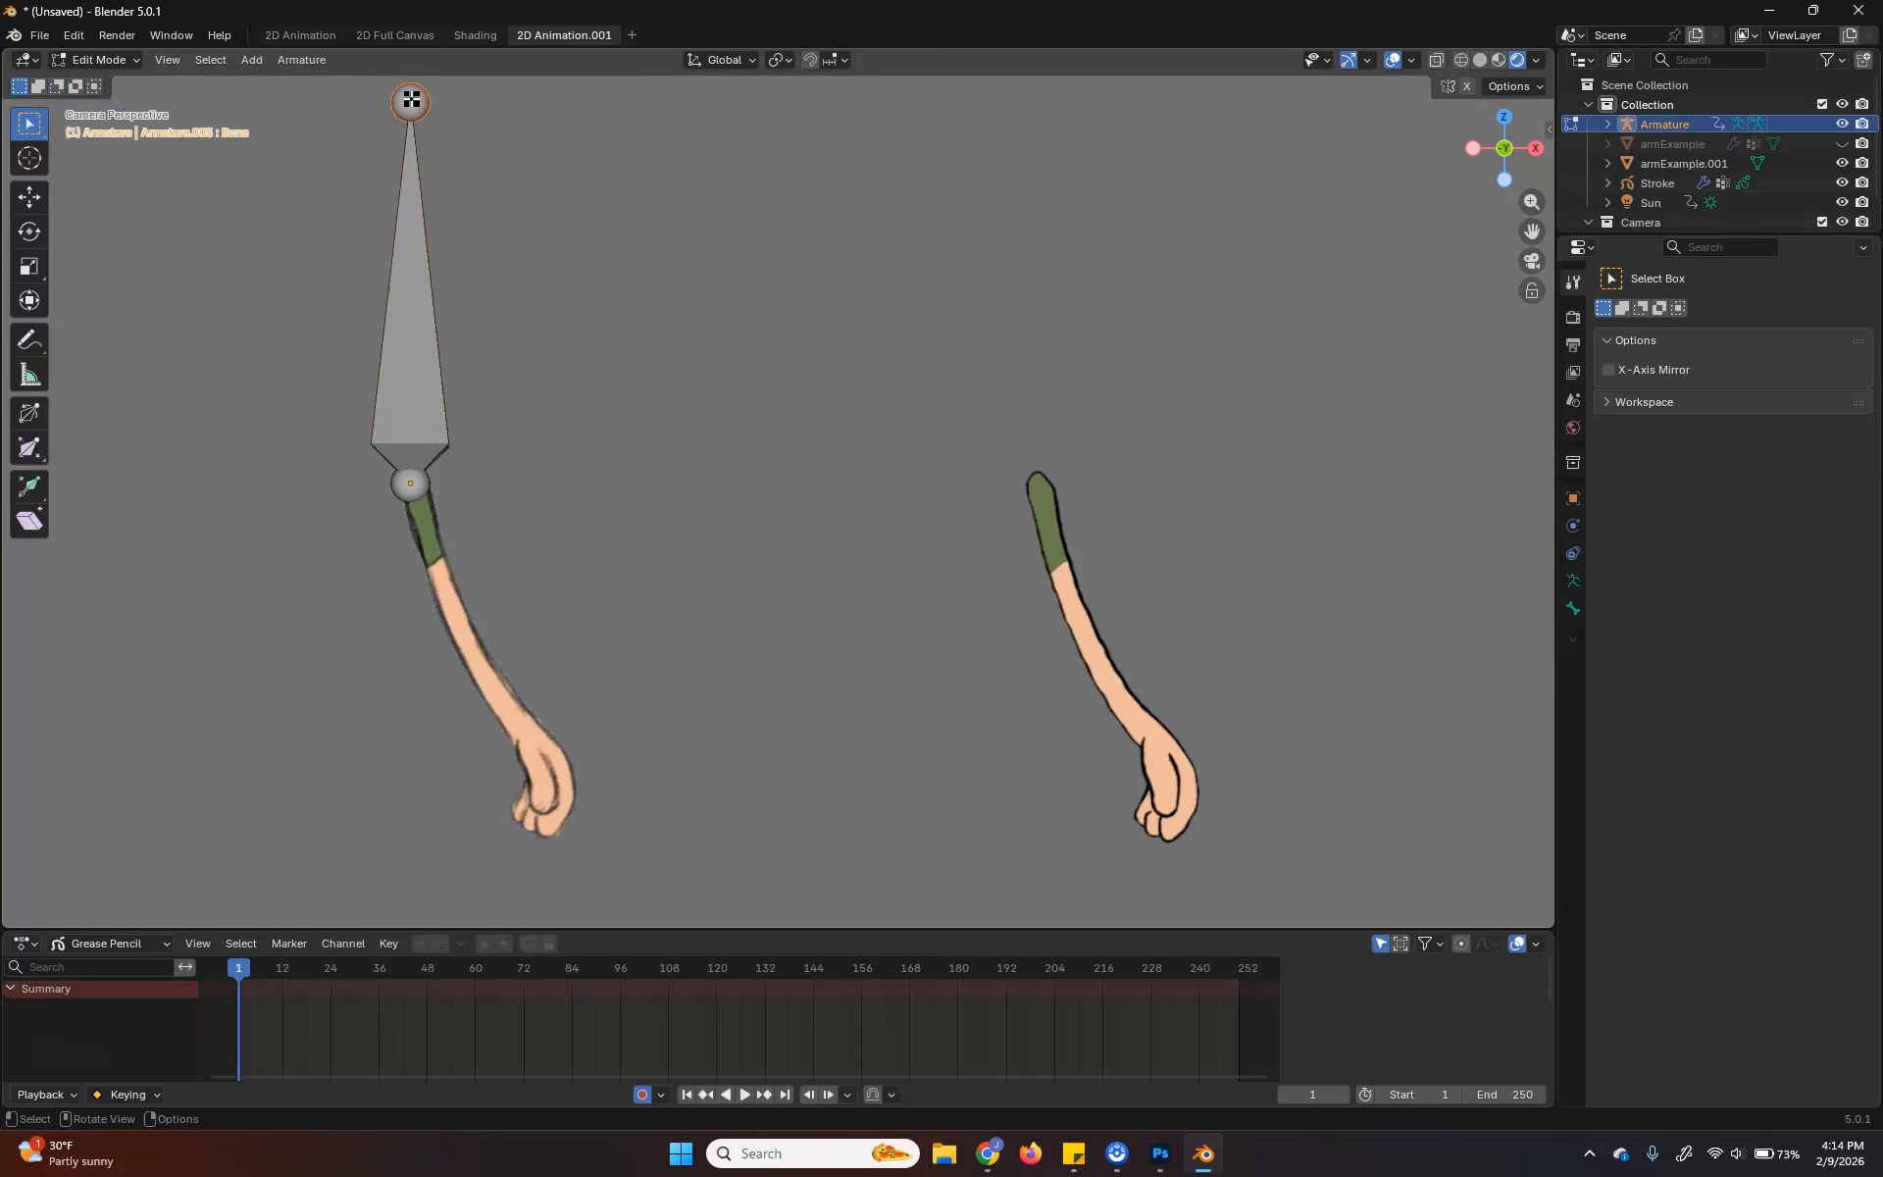
left_click_drag(410, 105, 462, 639)
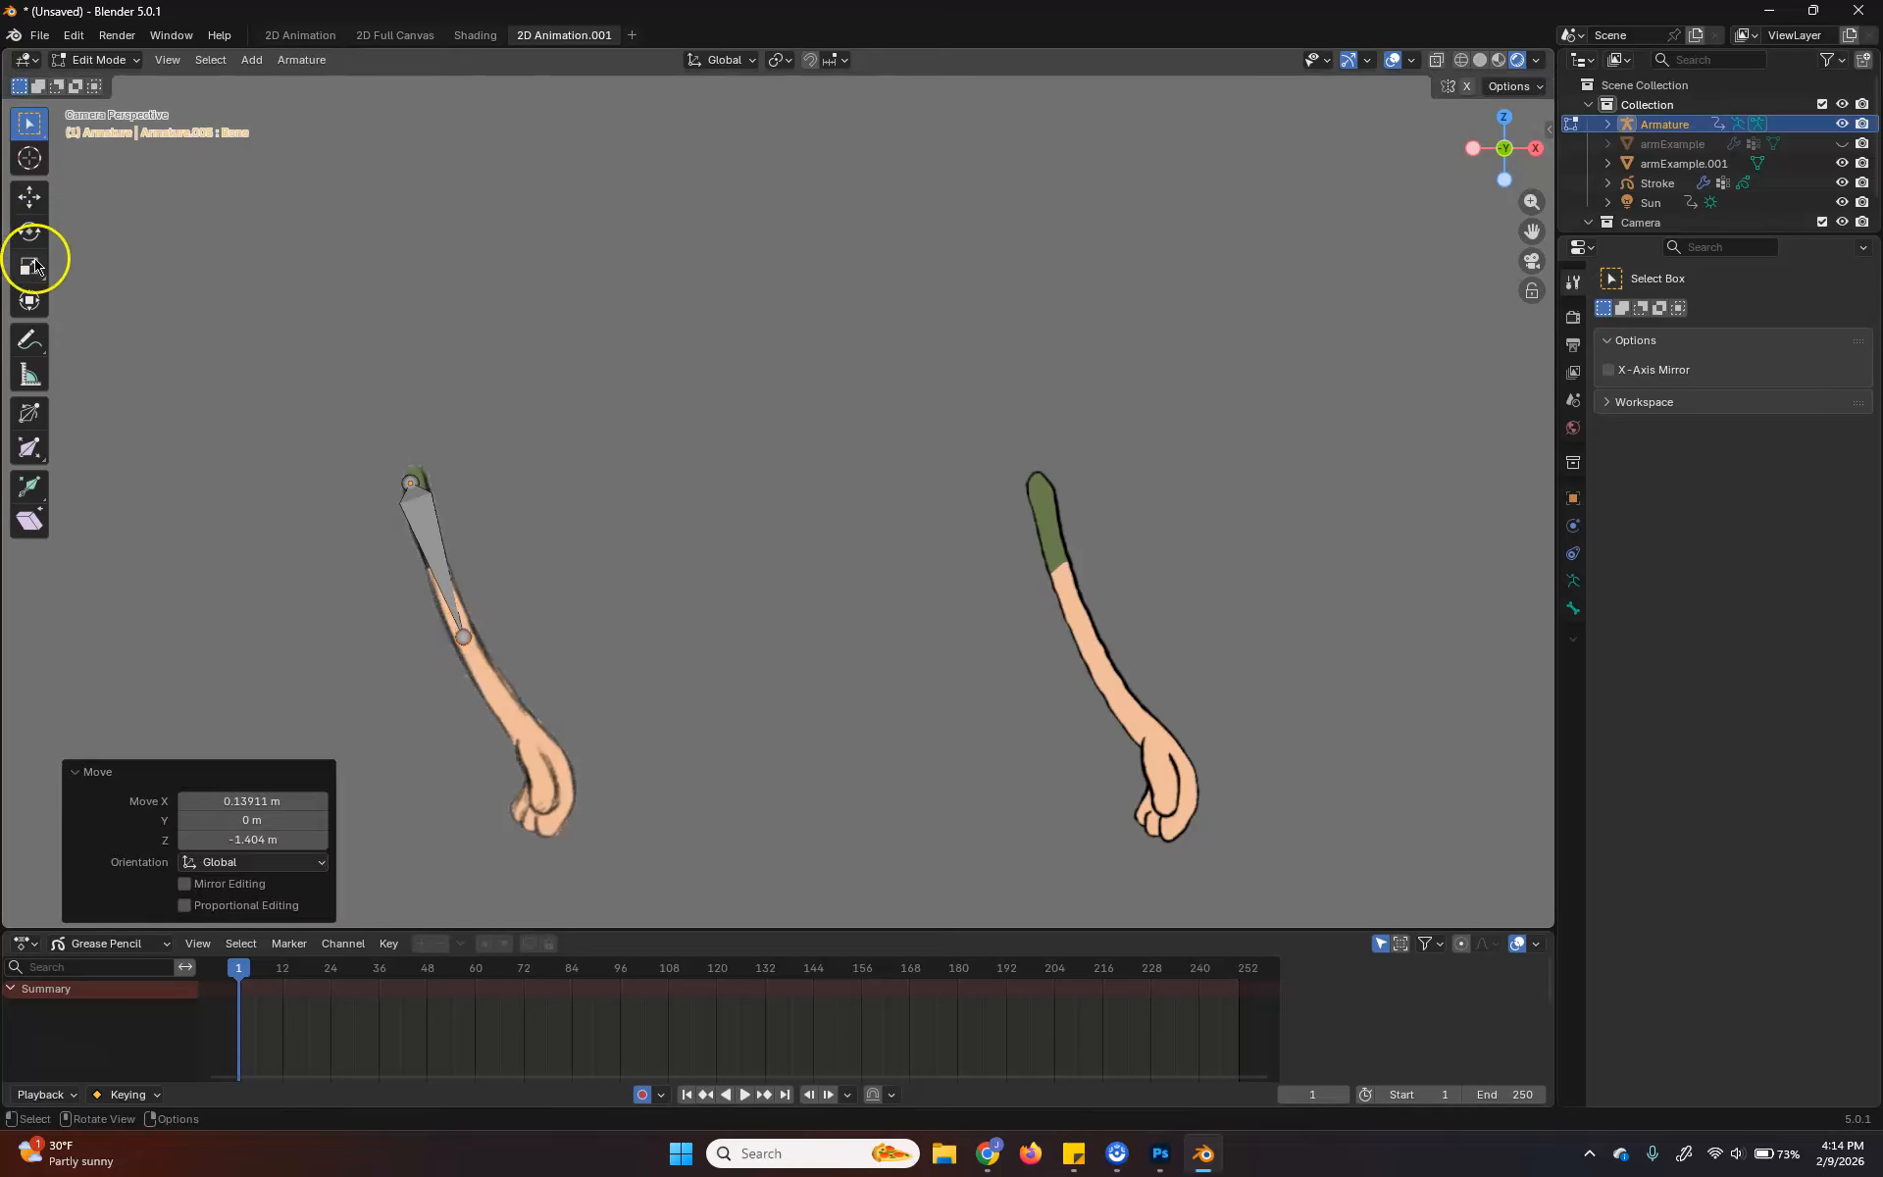
scroll(437, 493, "up", 2)
middle_click_drag(450, 660, 693, 337, "shift")
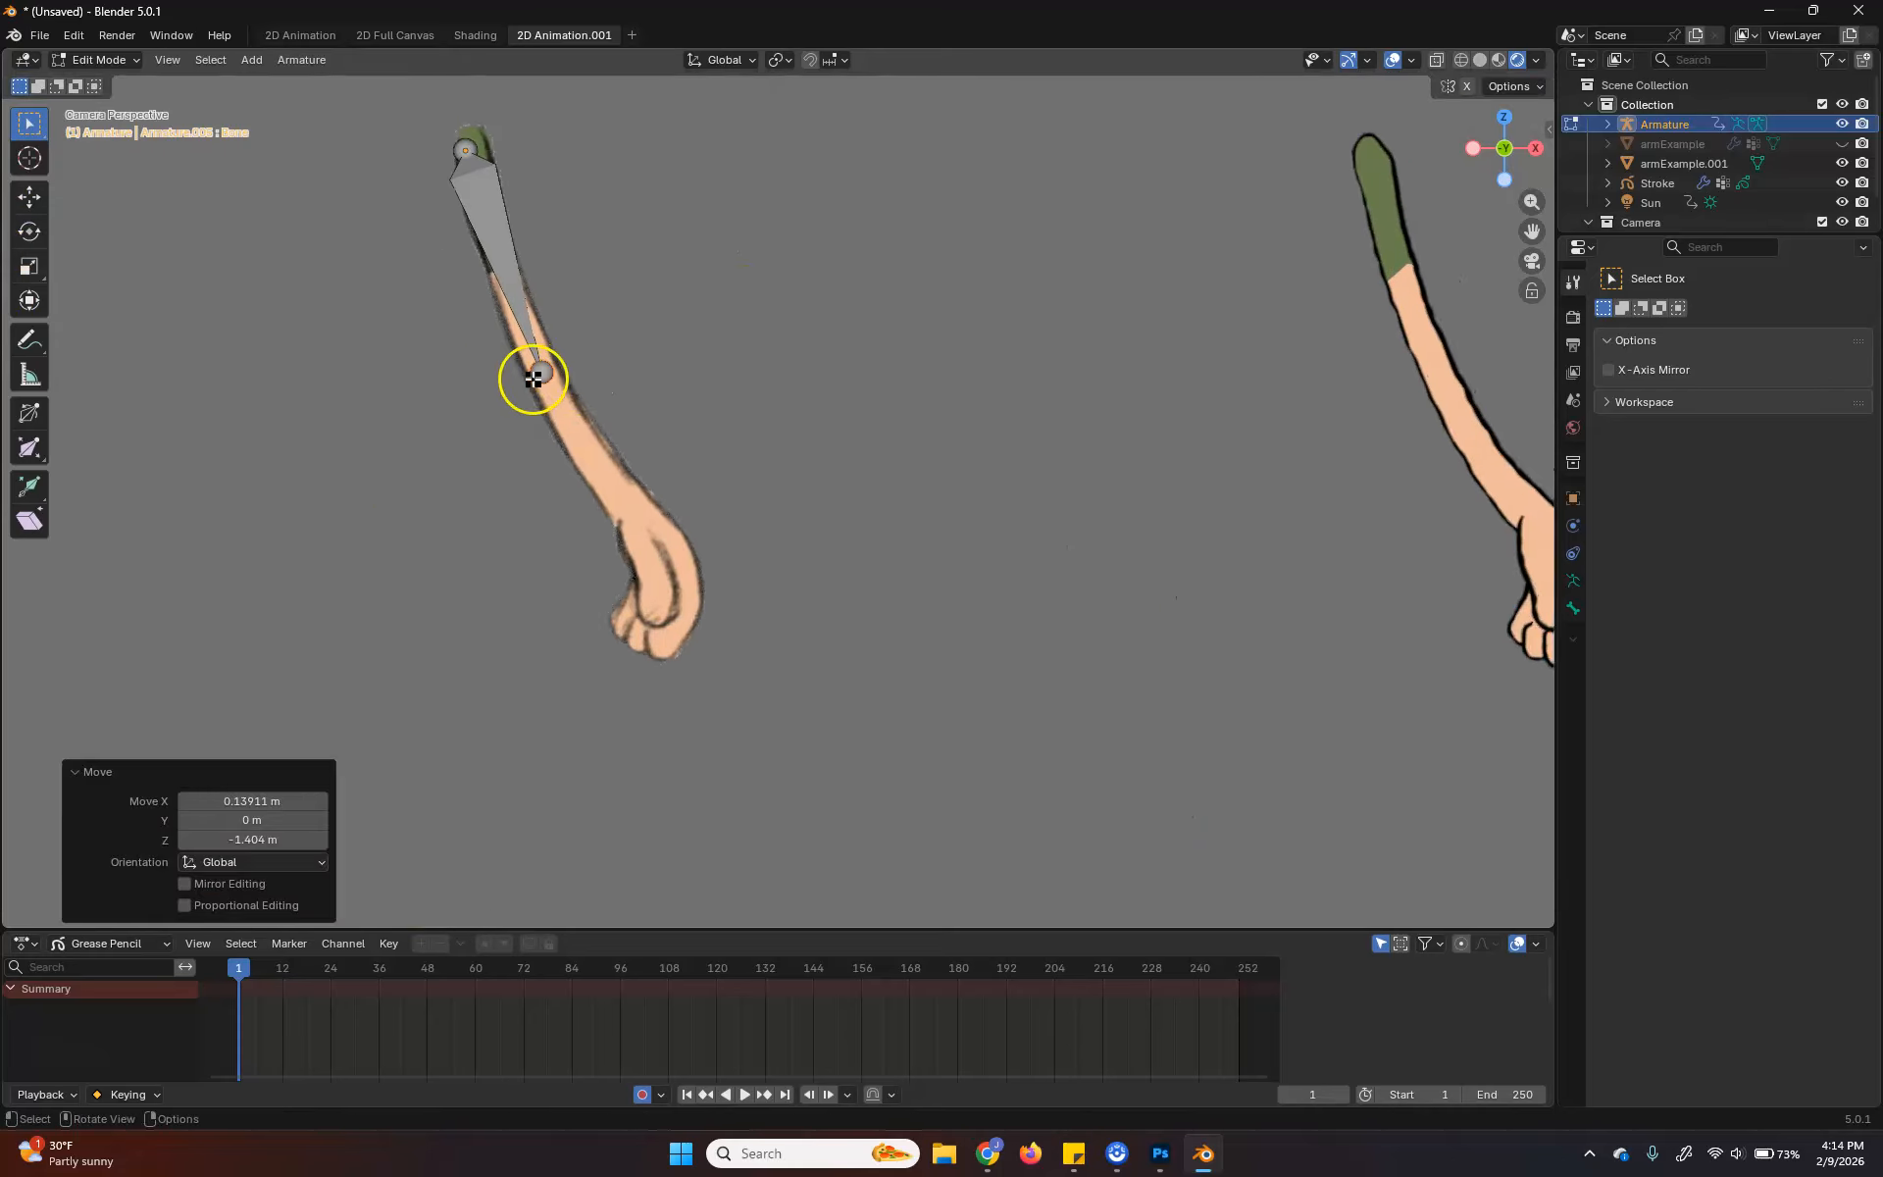
mouse_move(532, 378)
left_mouse_down()
mouse_move(513, 370)
mouse_move(543, 393)
left_mouse_up()
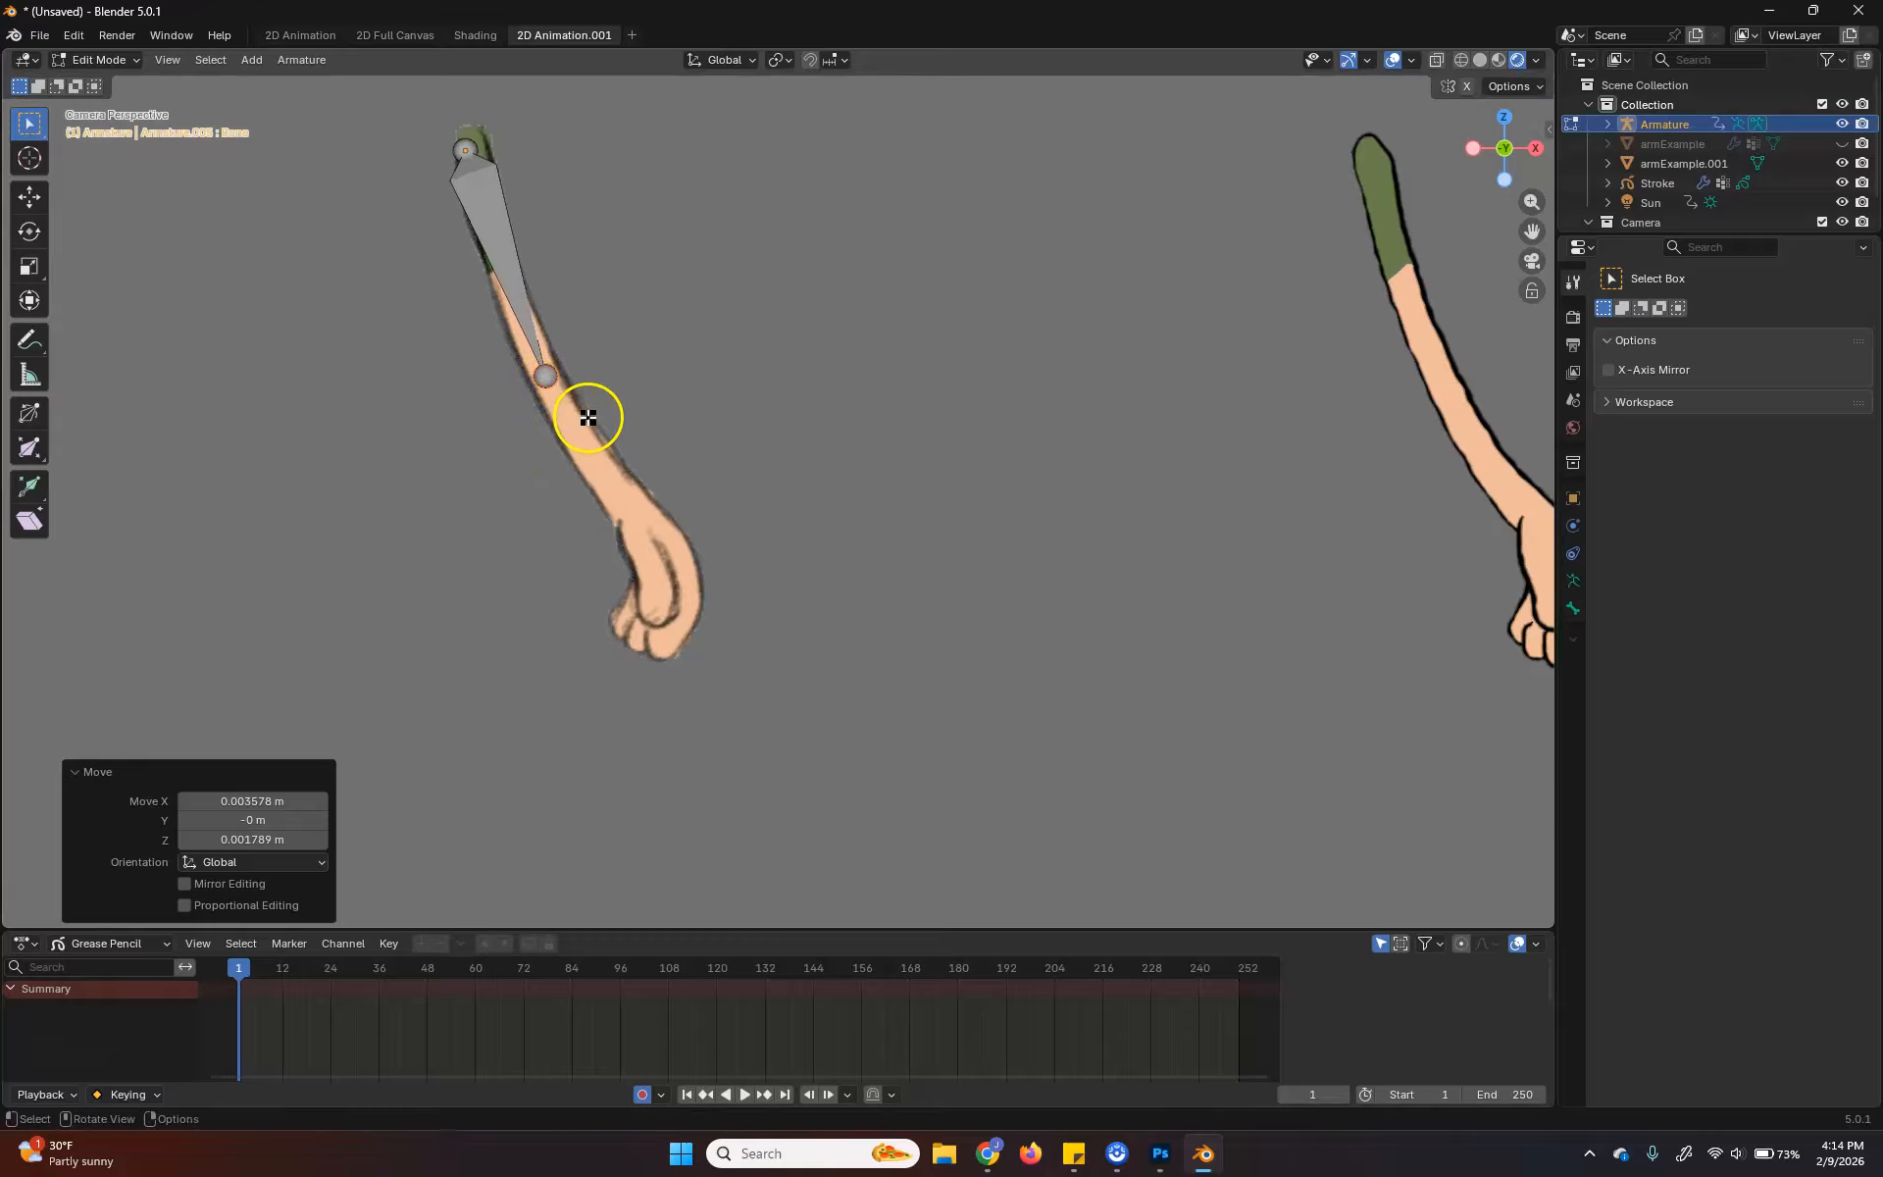
Extrude a forearm bone from the elbow to the wrist and a hand bone from the wrist to the fingertips
key("e")
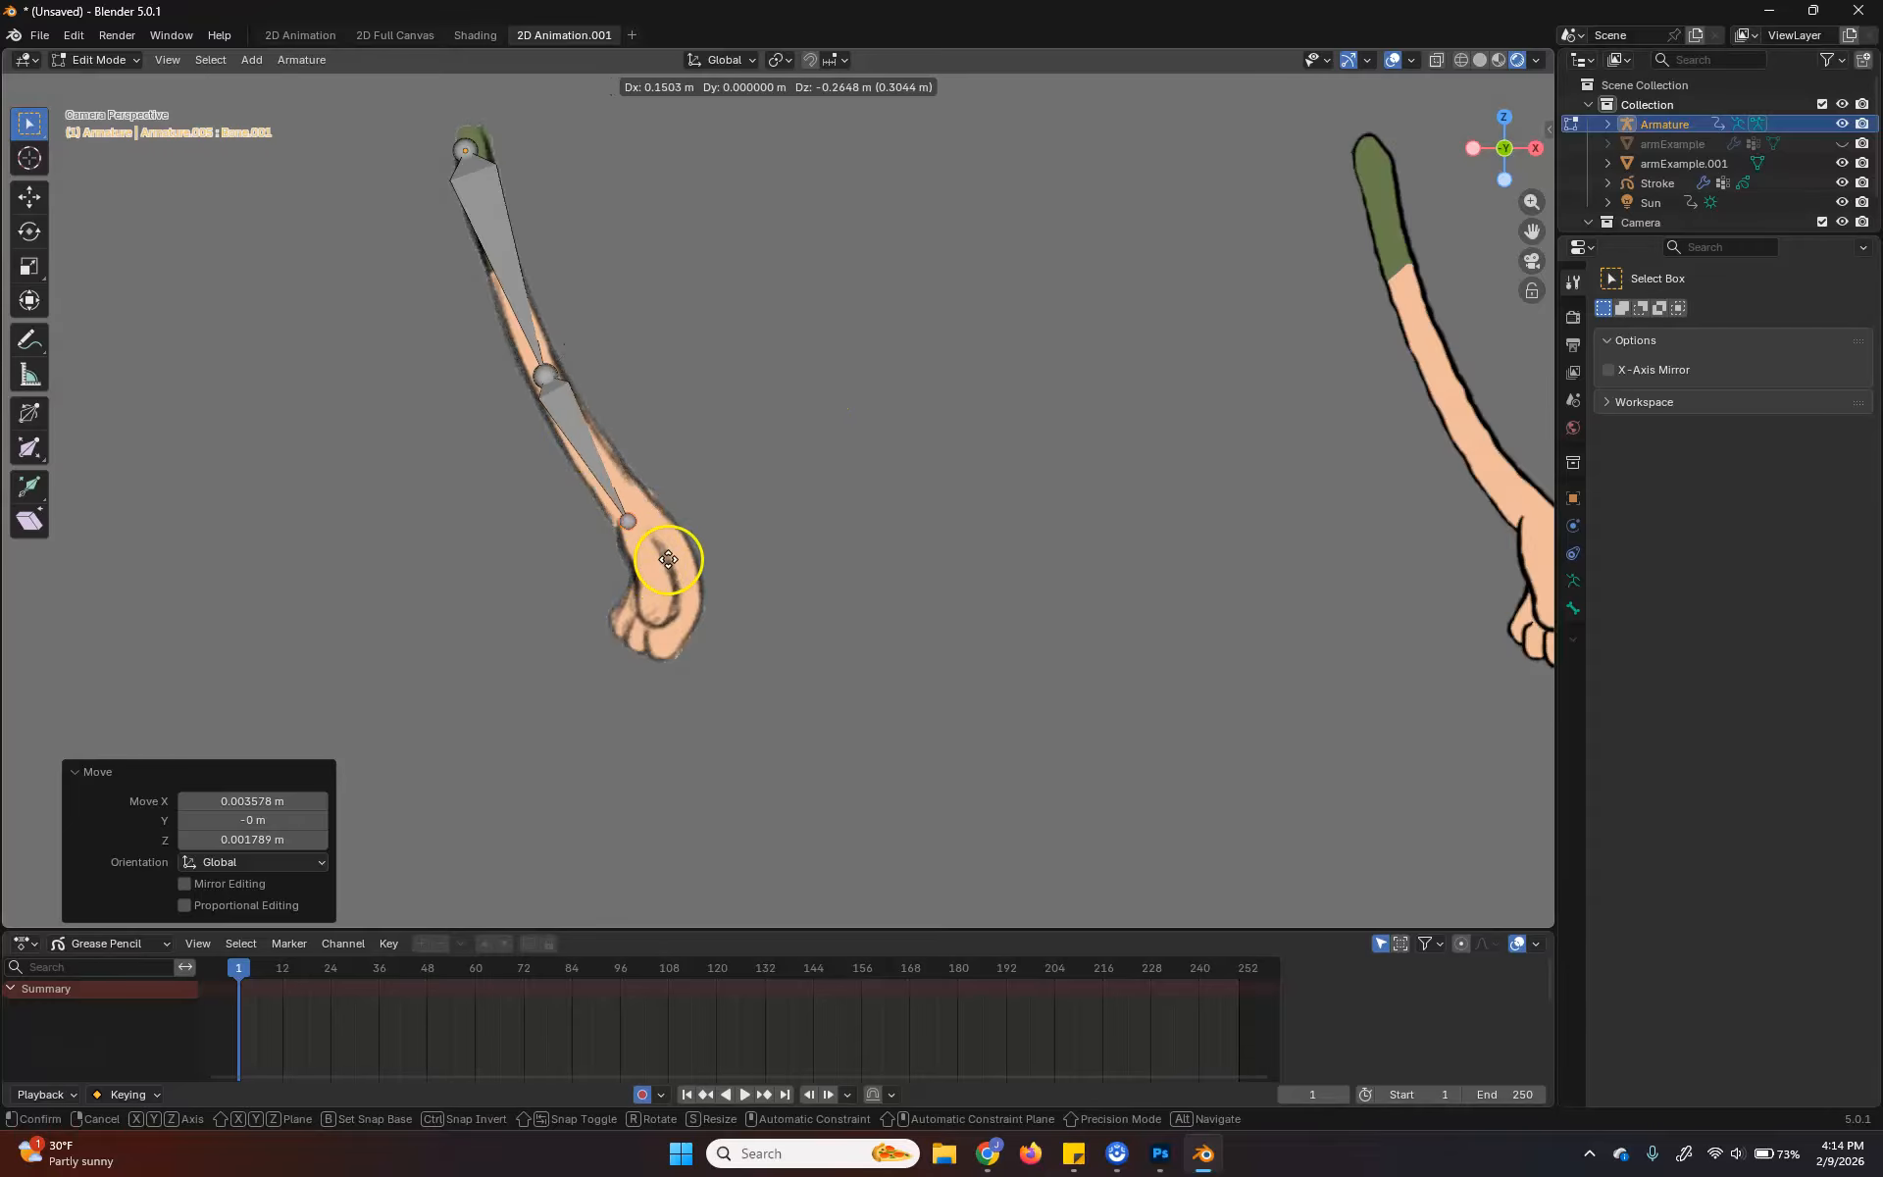
left_click_drag(668, 559, 677, 555)
key("e")
left_click(688, 690)
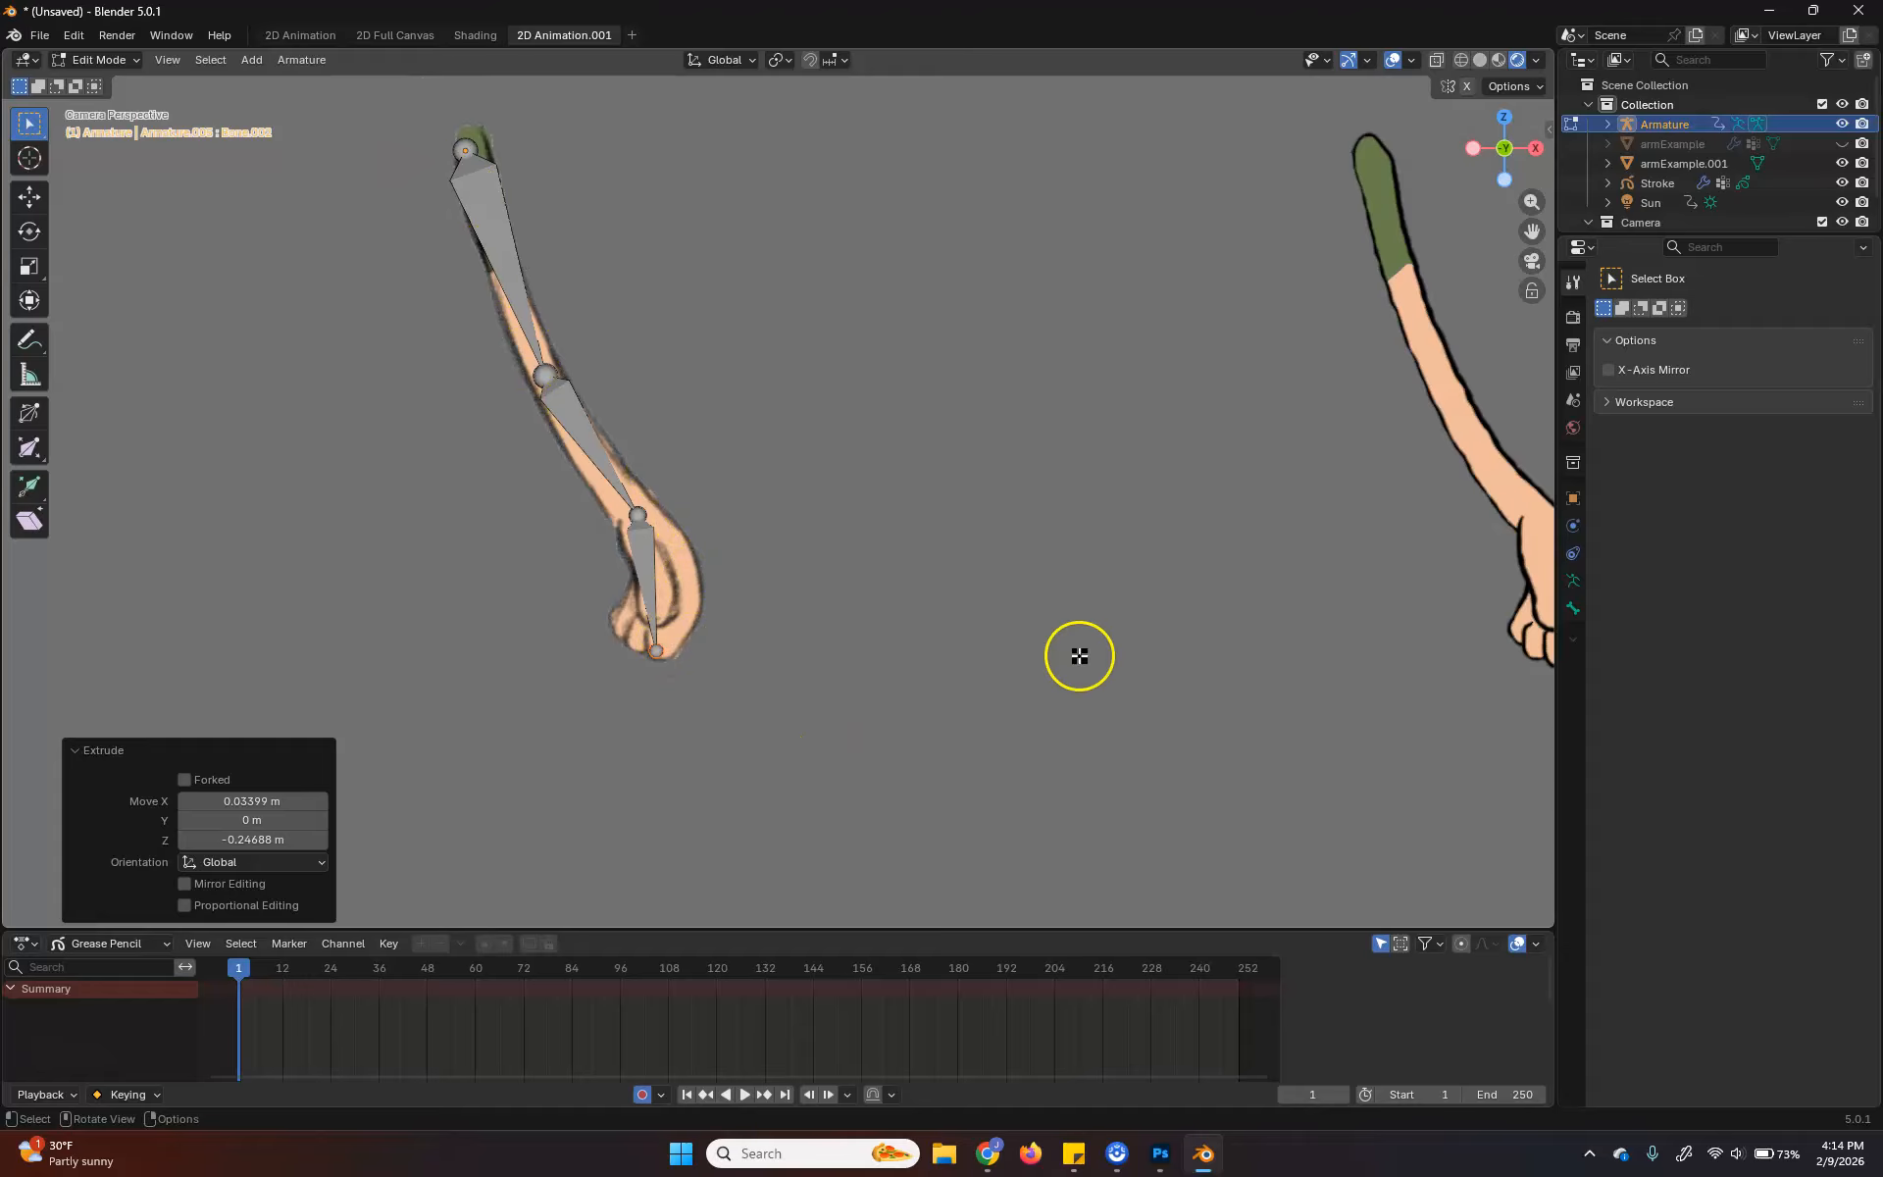
In Object Mode, duplicate the armature and place the copy over the right arm, about 1.65 m along X
middle_click_drag(1097, 575, 896, 616, "shift")
left_click(247, 245)
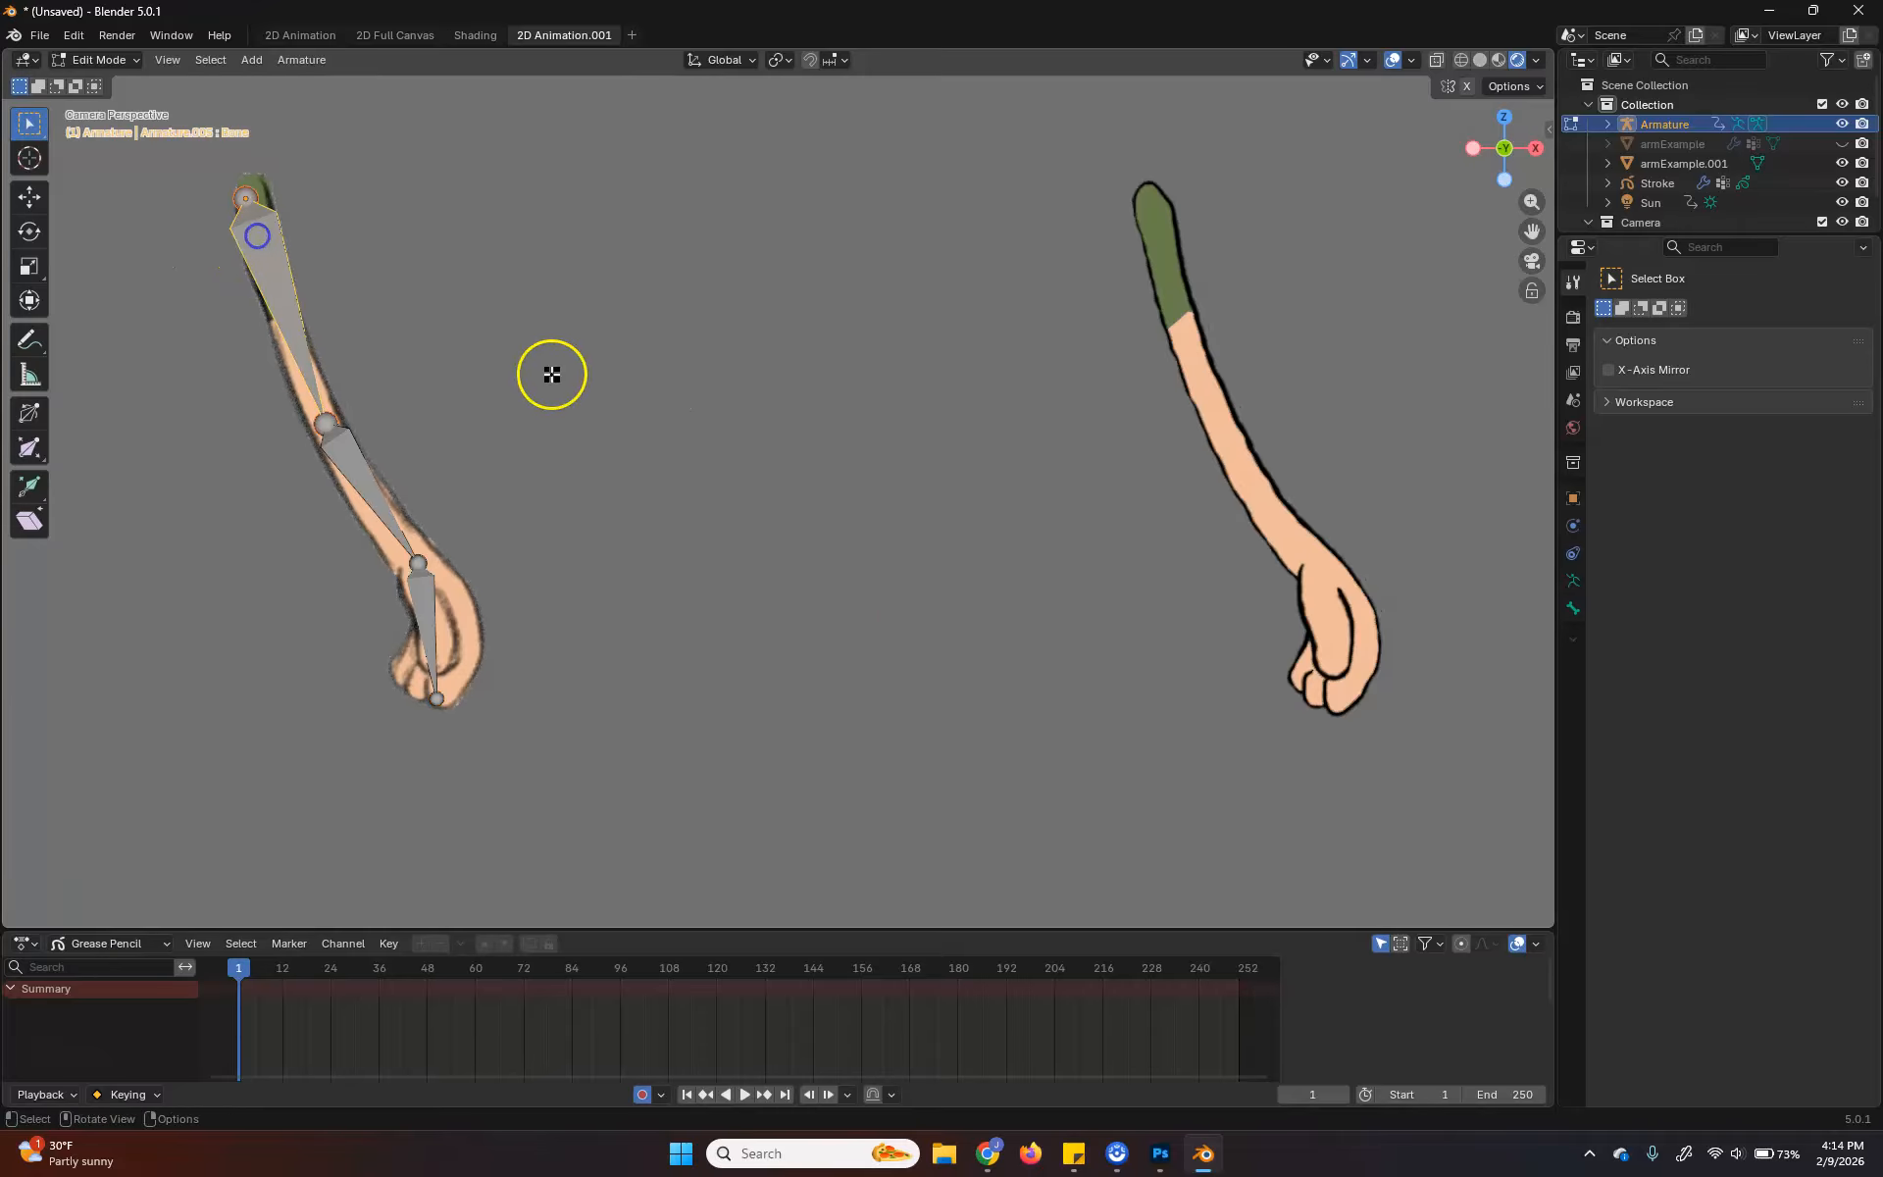
left_click(104, 60)
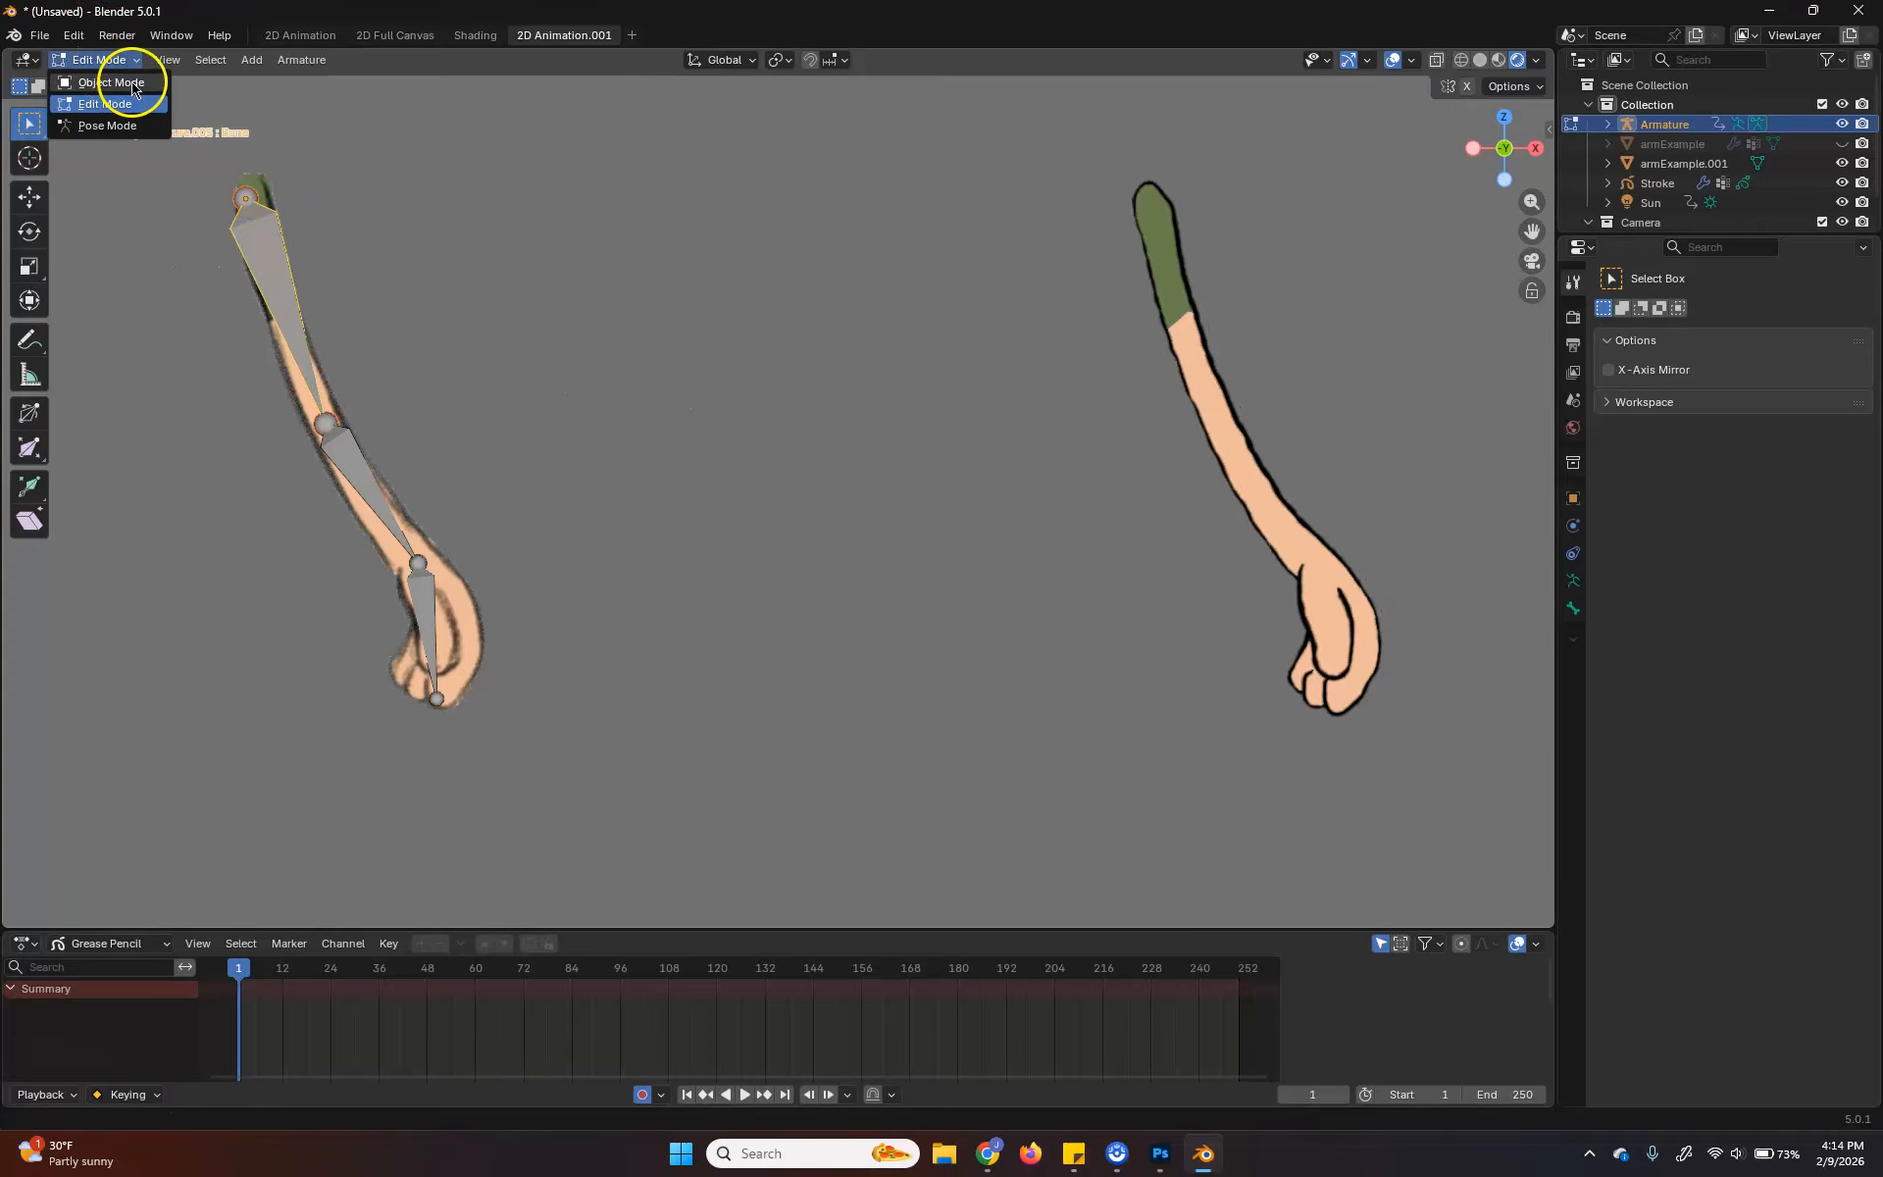
left_click(71, 87)
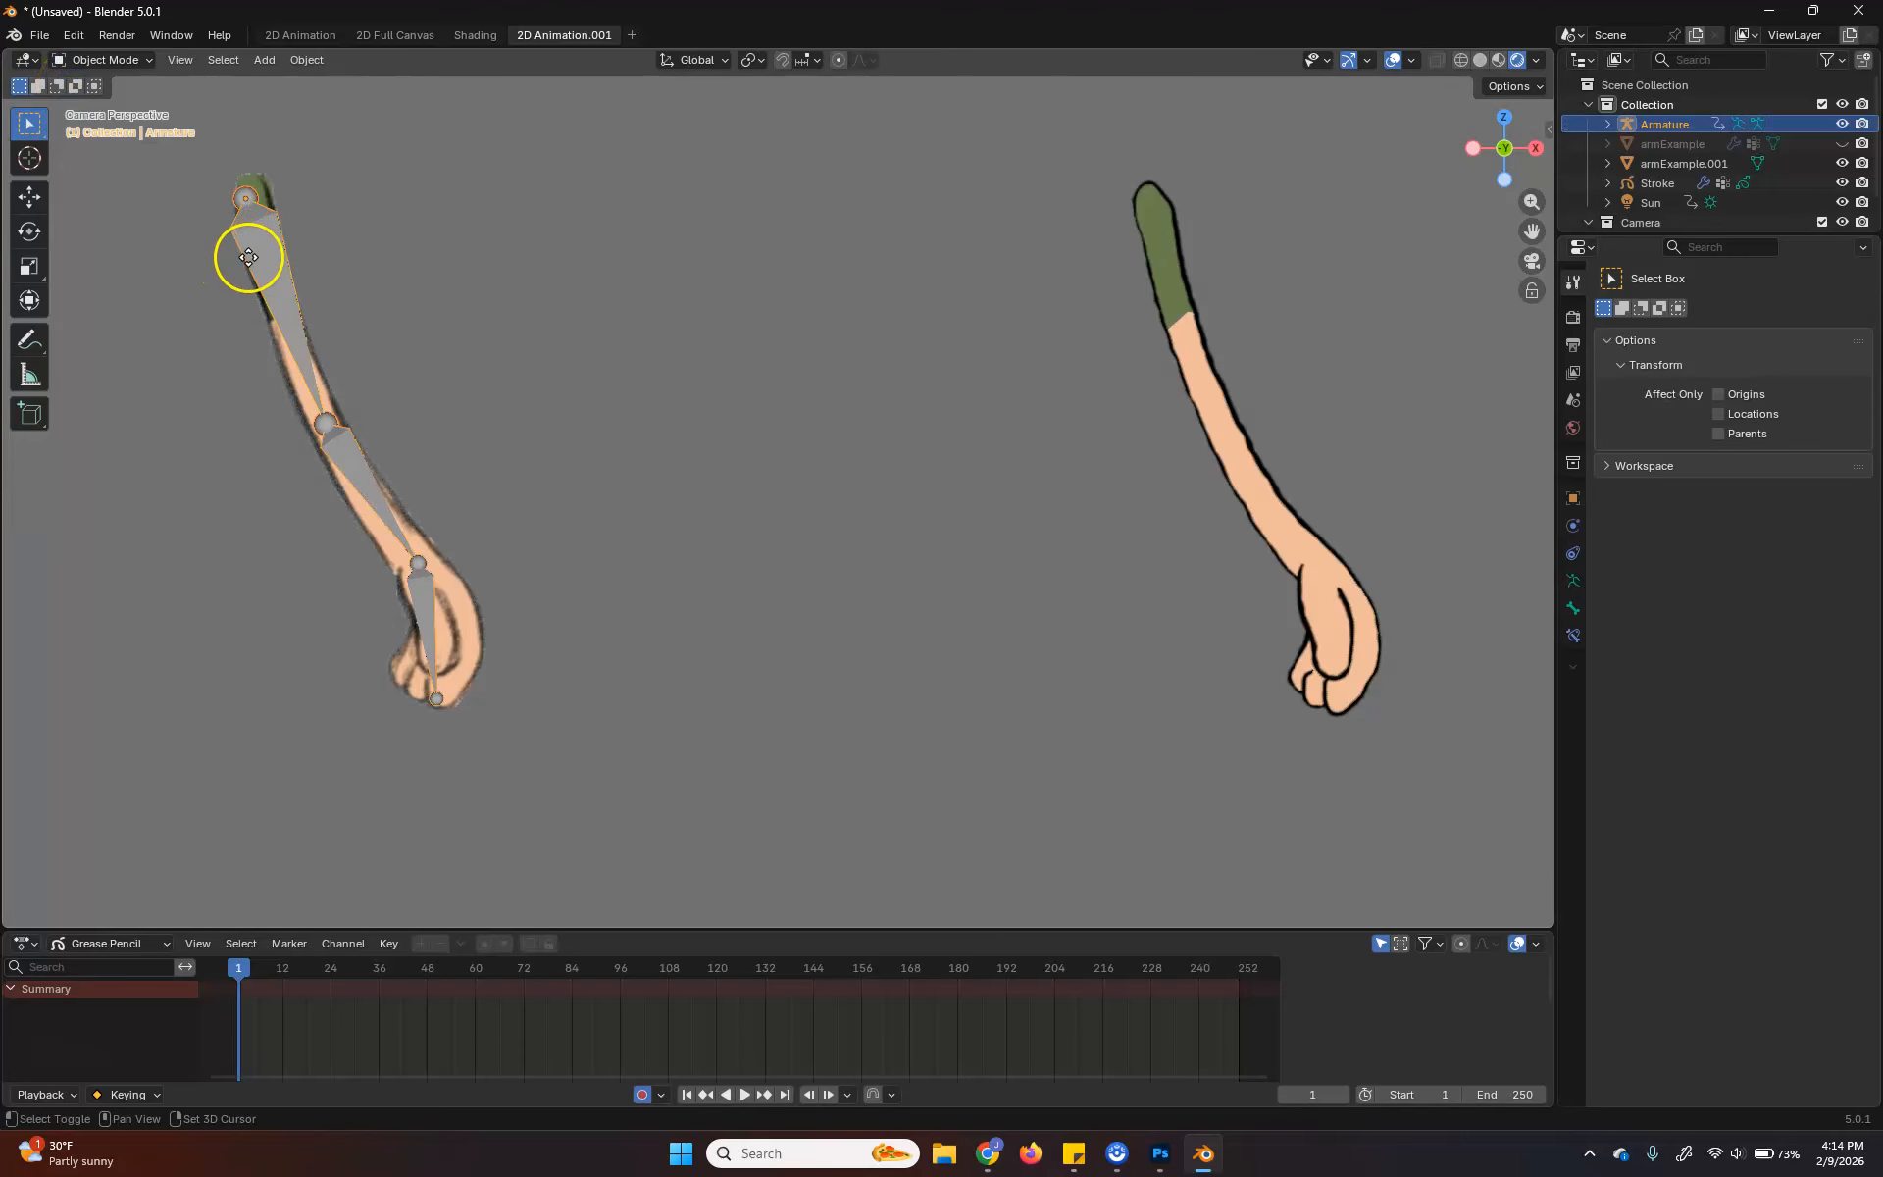
key("shift+d")
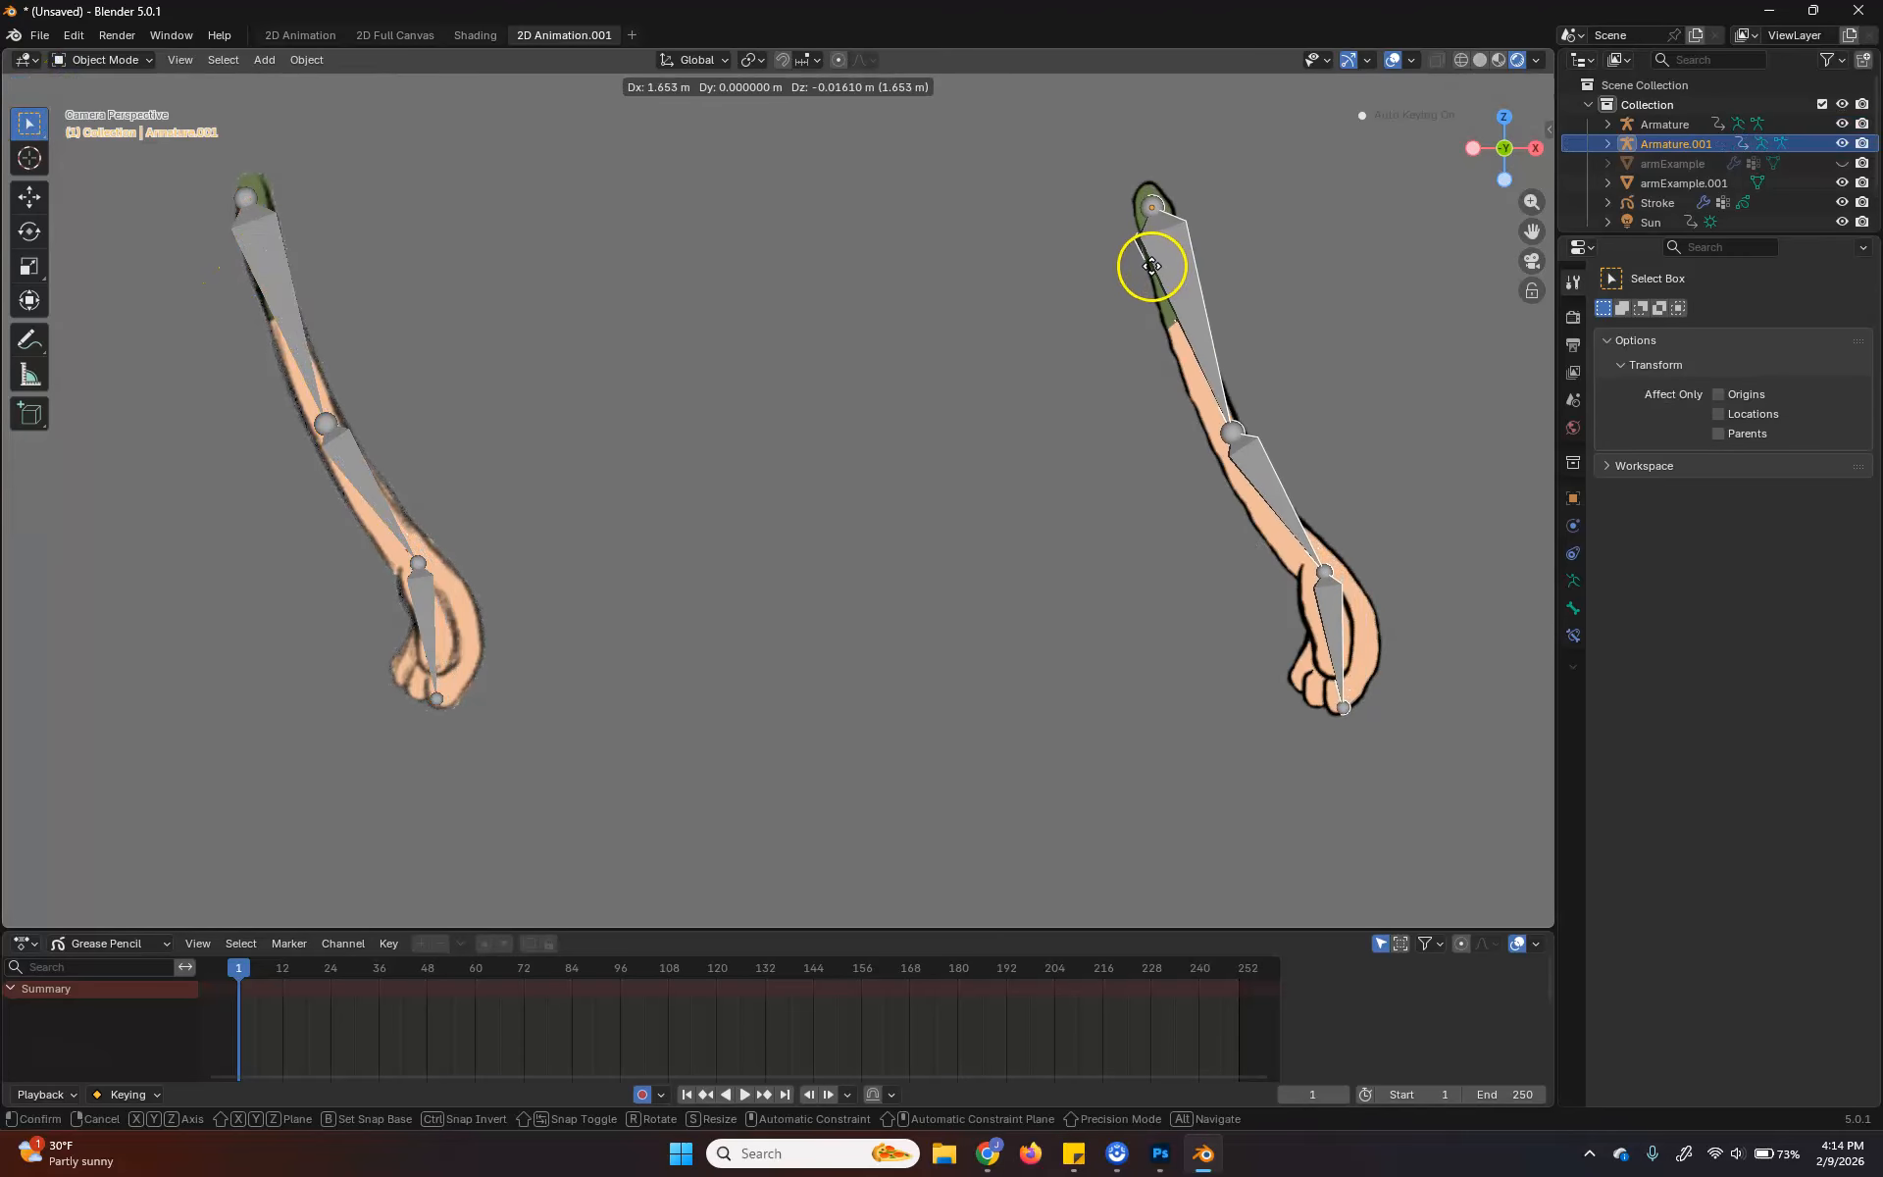
left_click(1147, 262)
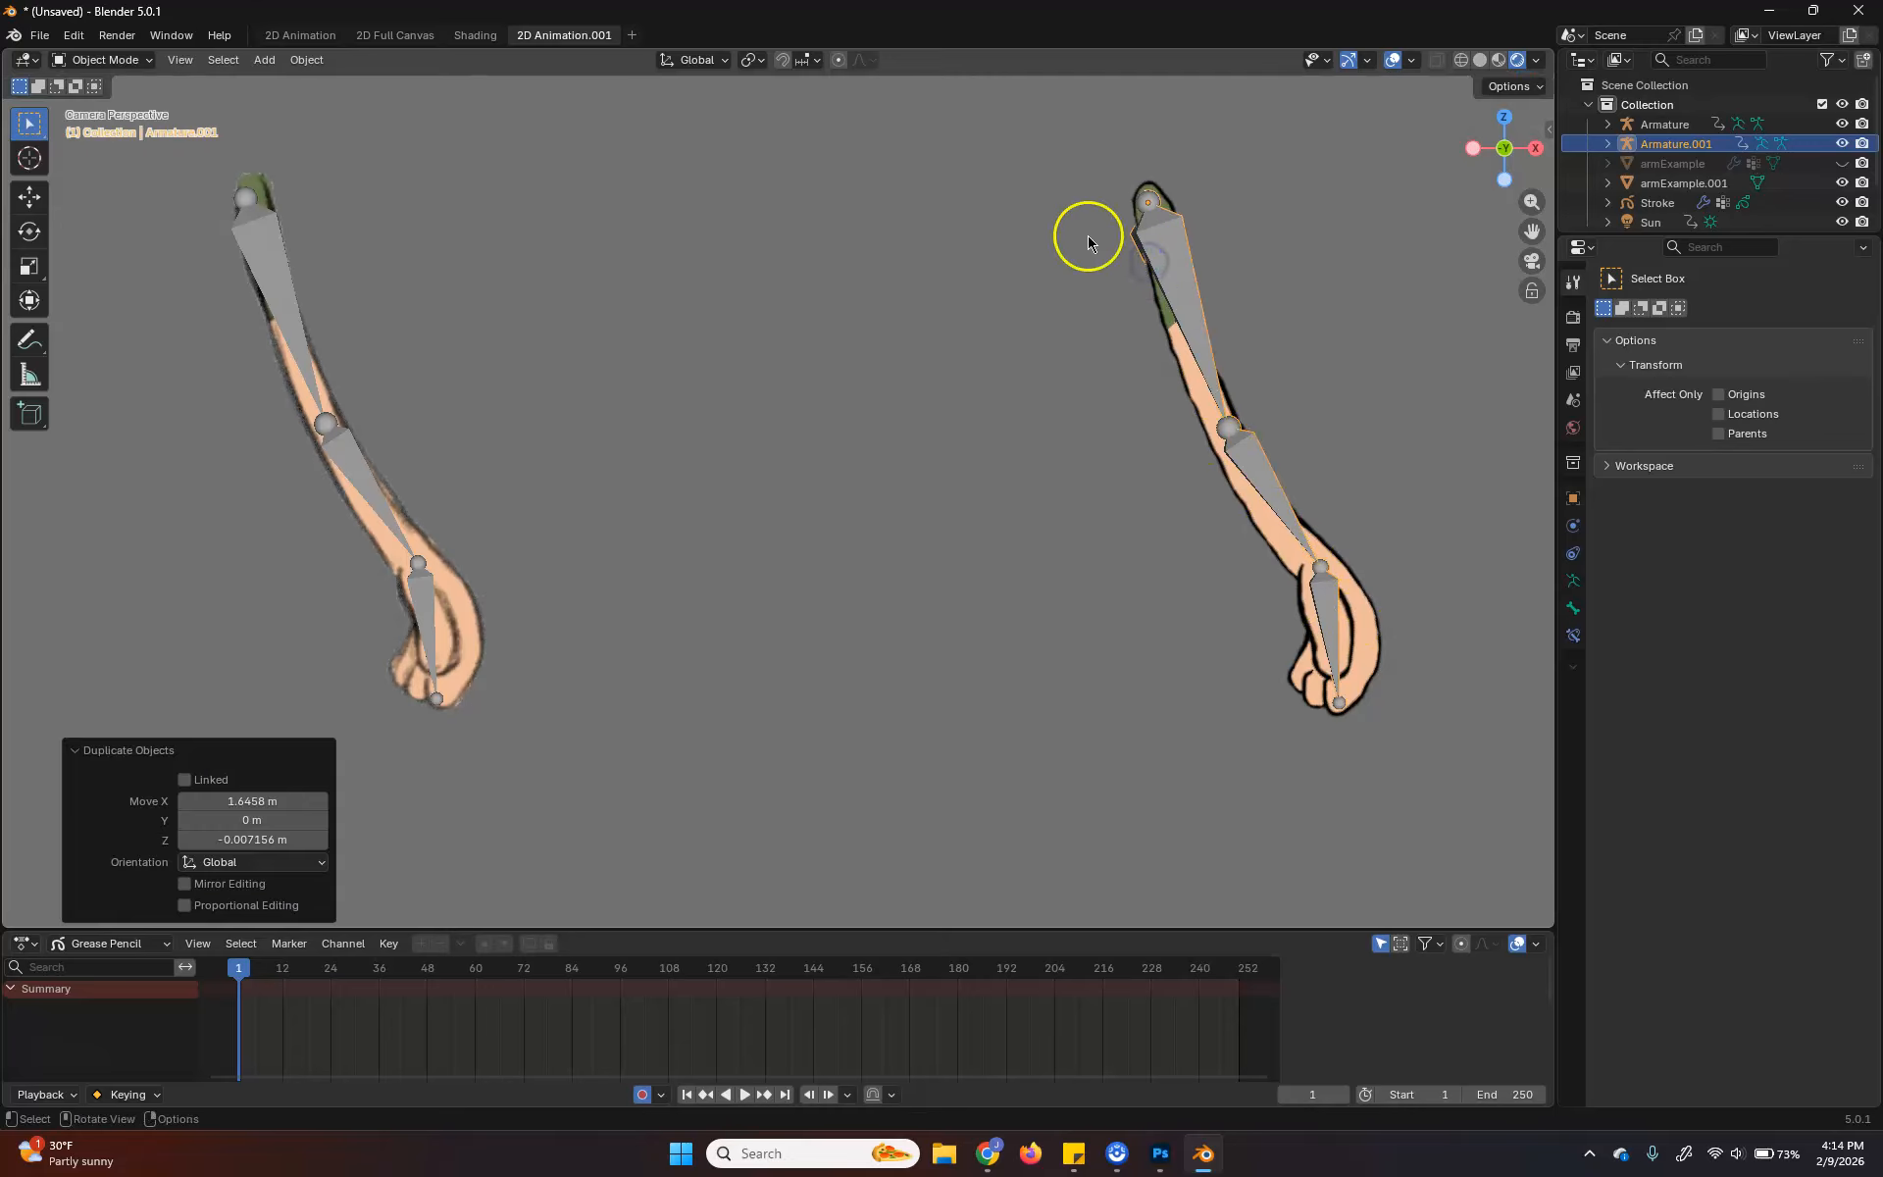
Parent the left arm mesh to its own armature using Armature Deform With Automatic Weights
left_click(524, 549)
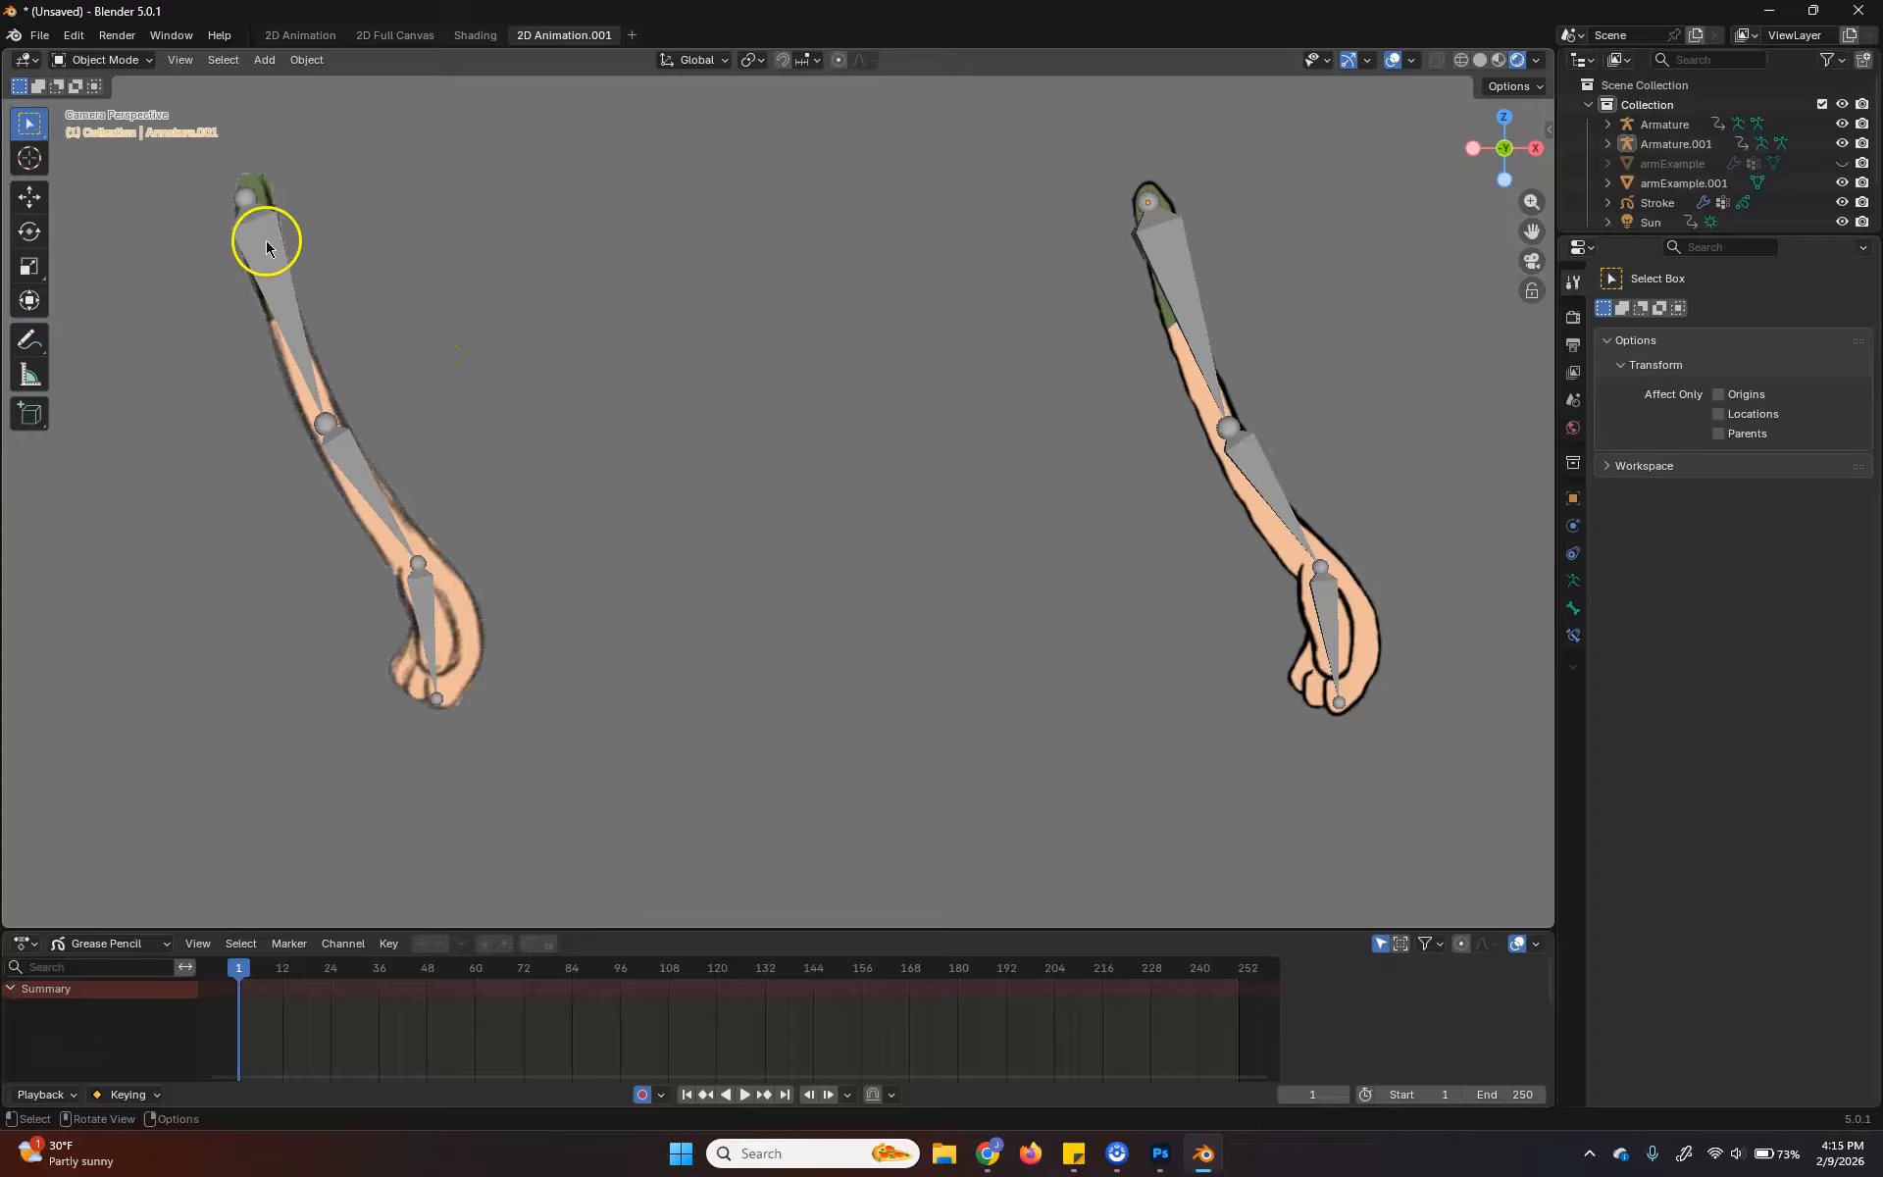
left_click(286, 422)
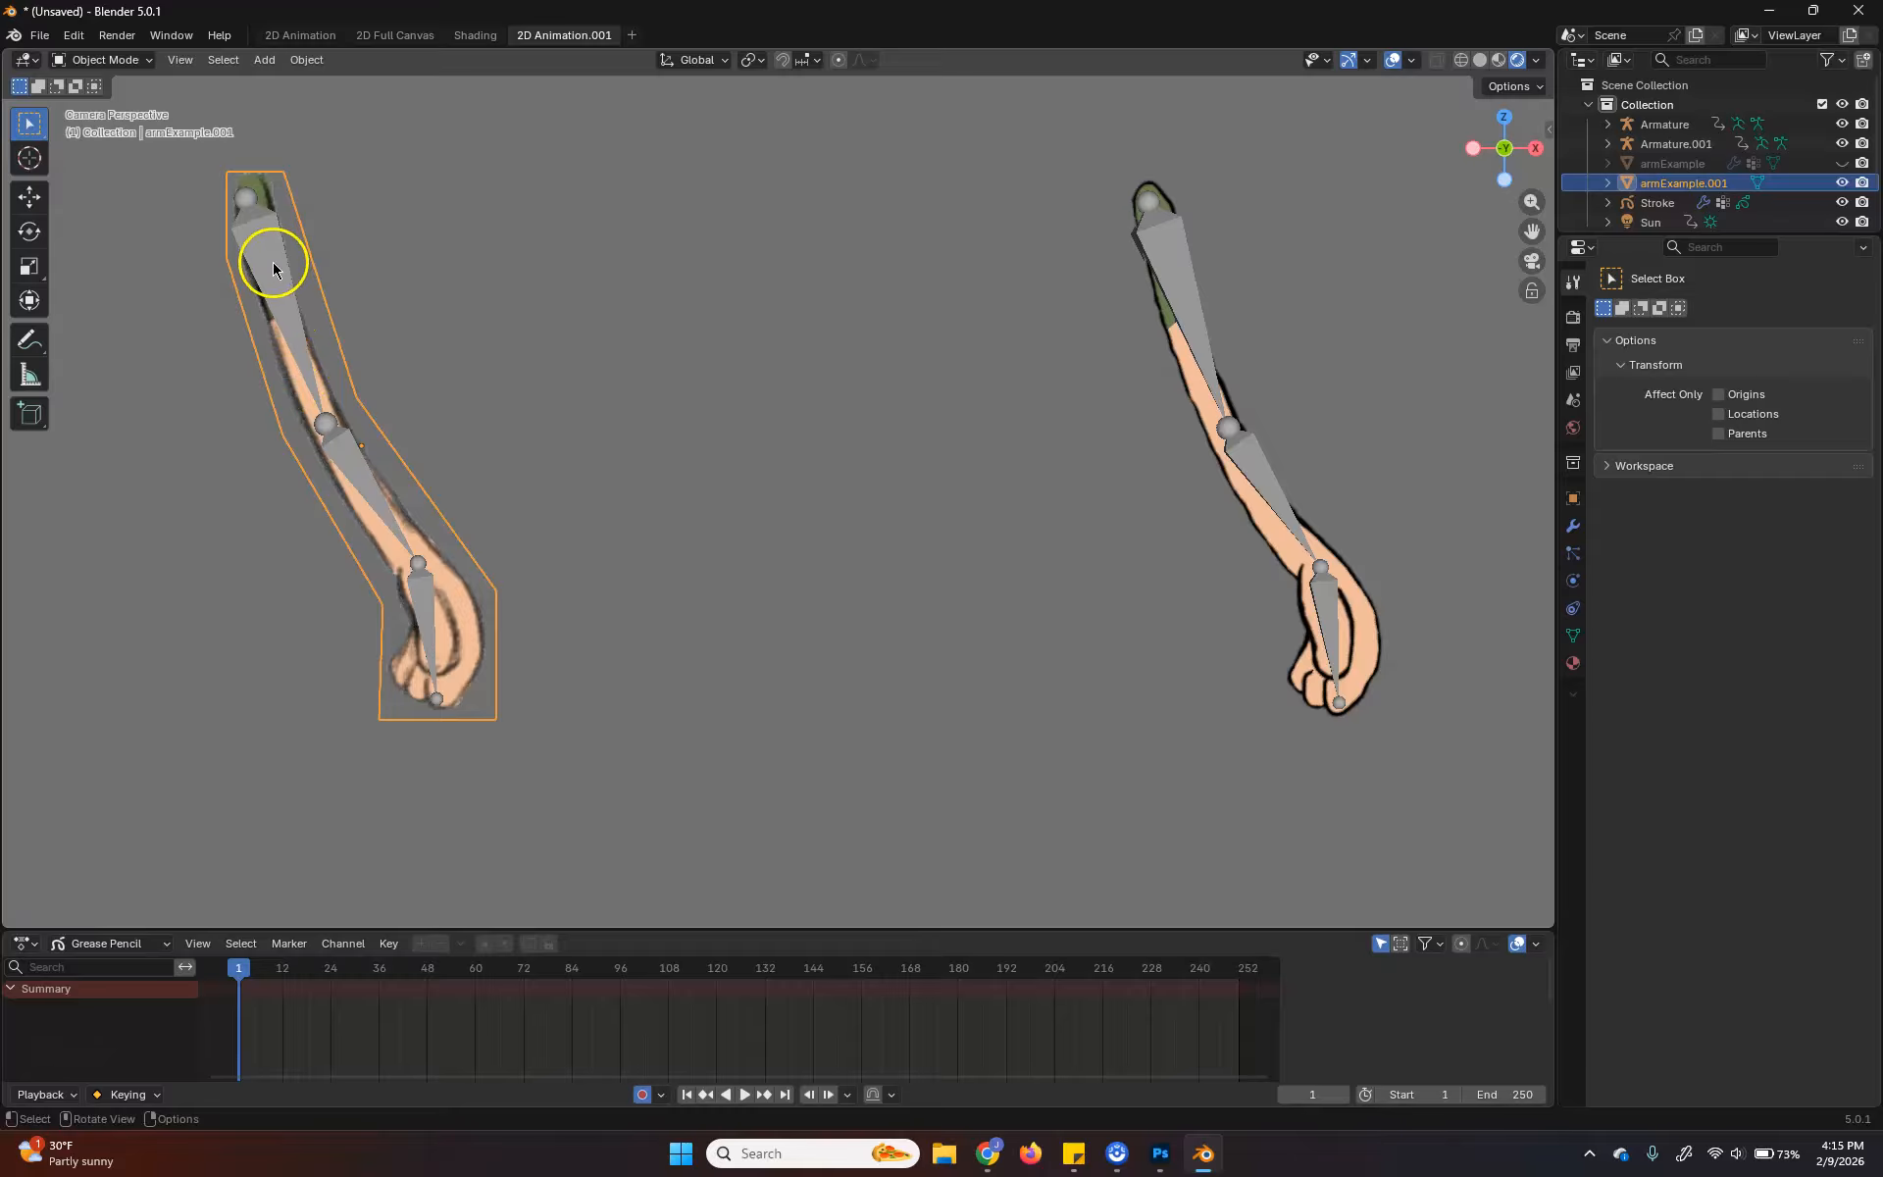
left_click(274, 267)
left_click(276, 376)
left_click(276, 278, "shift")
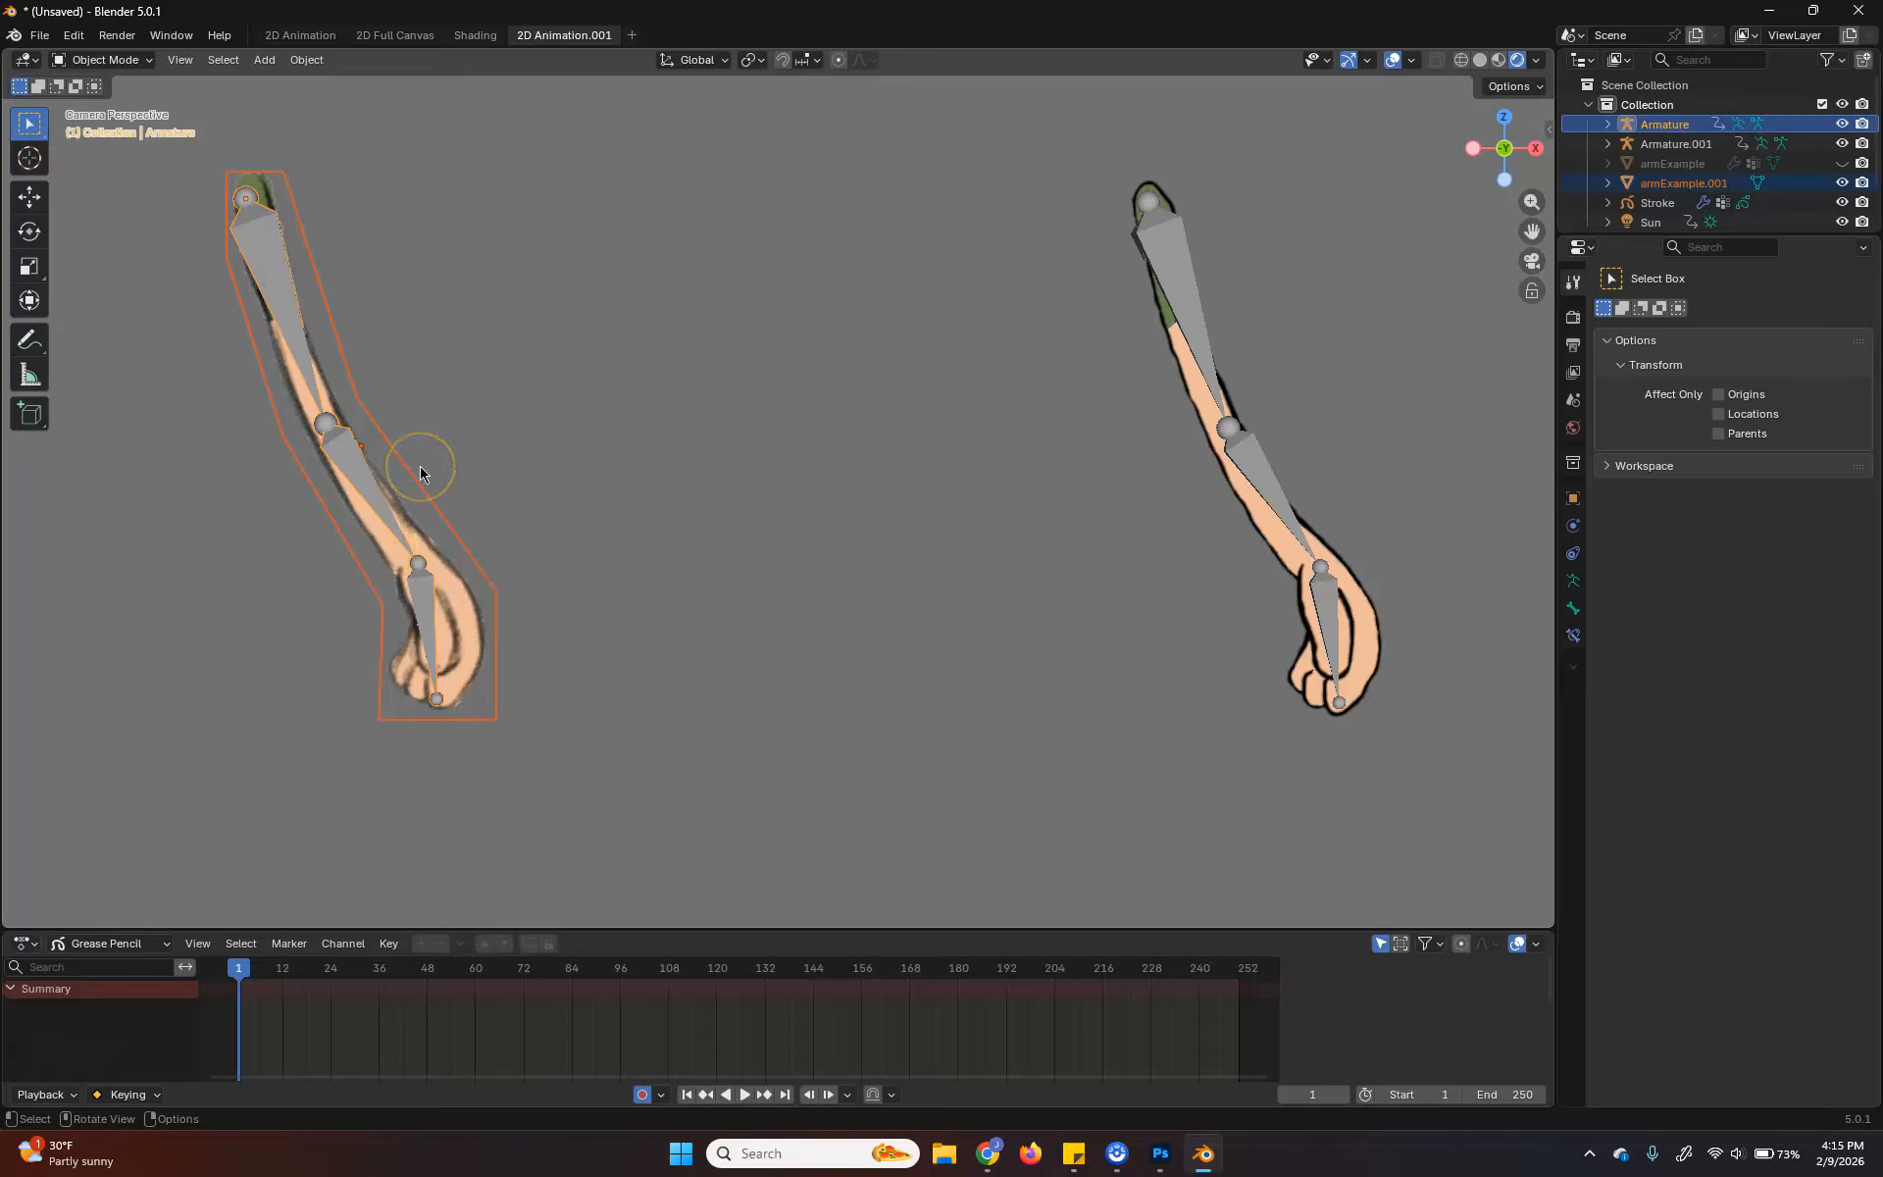
key("ctrl+p")
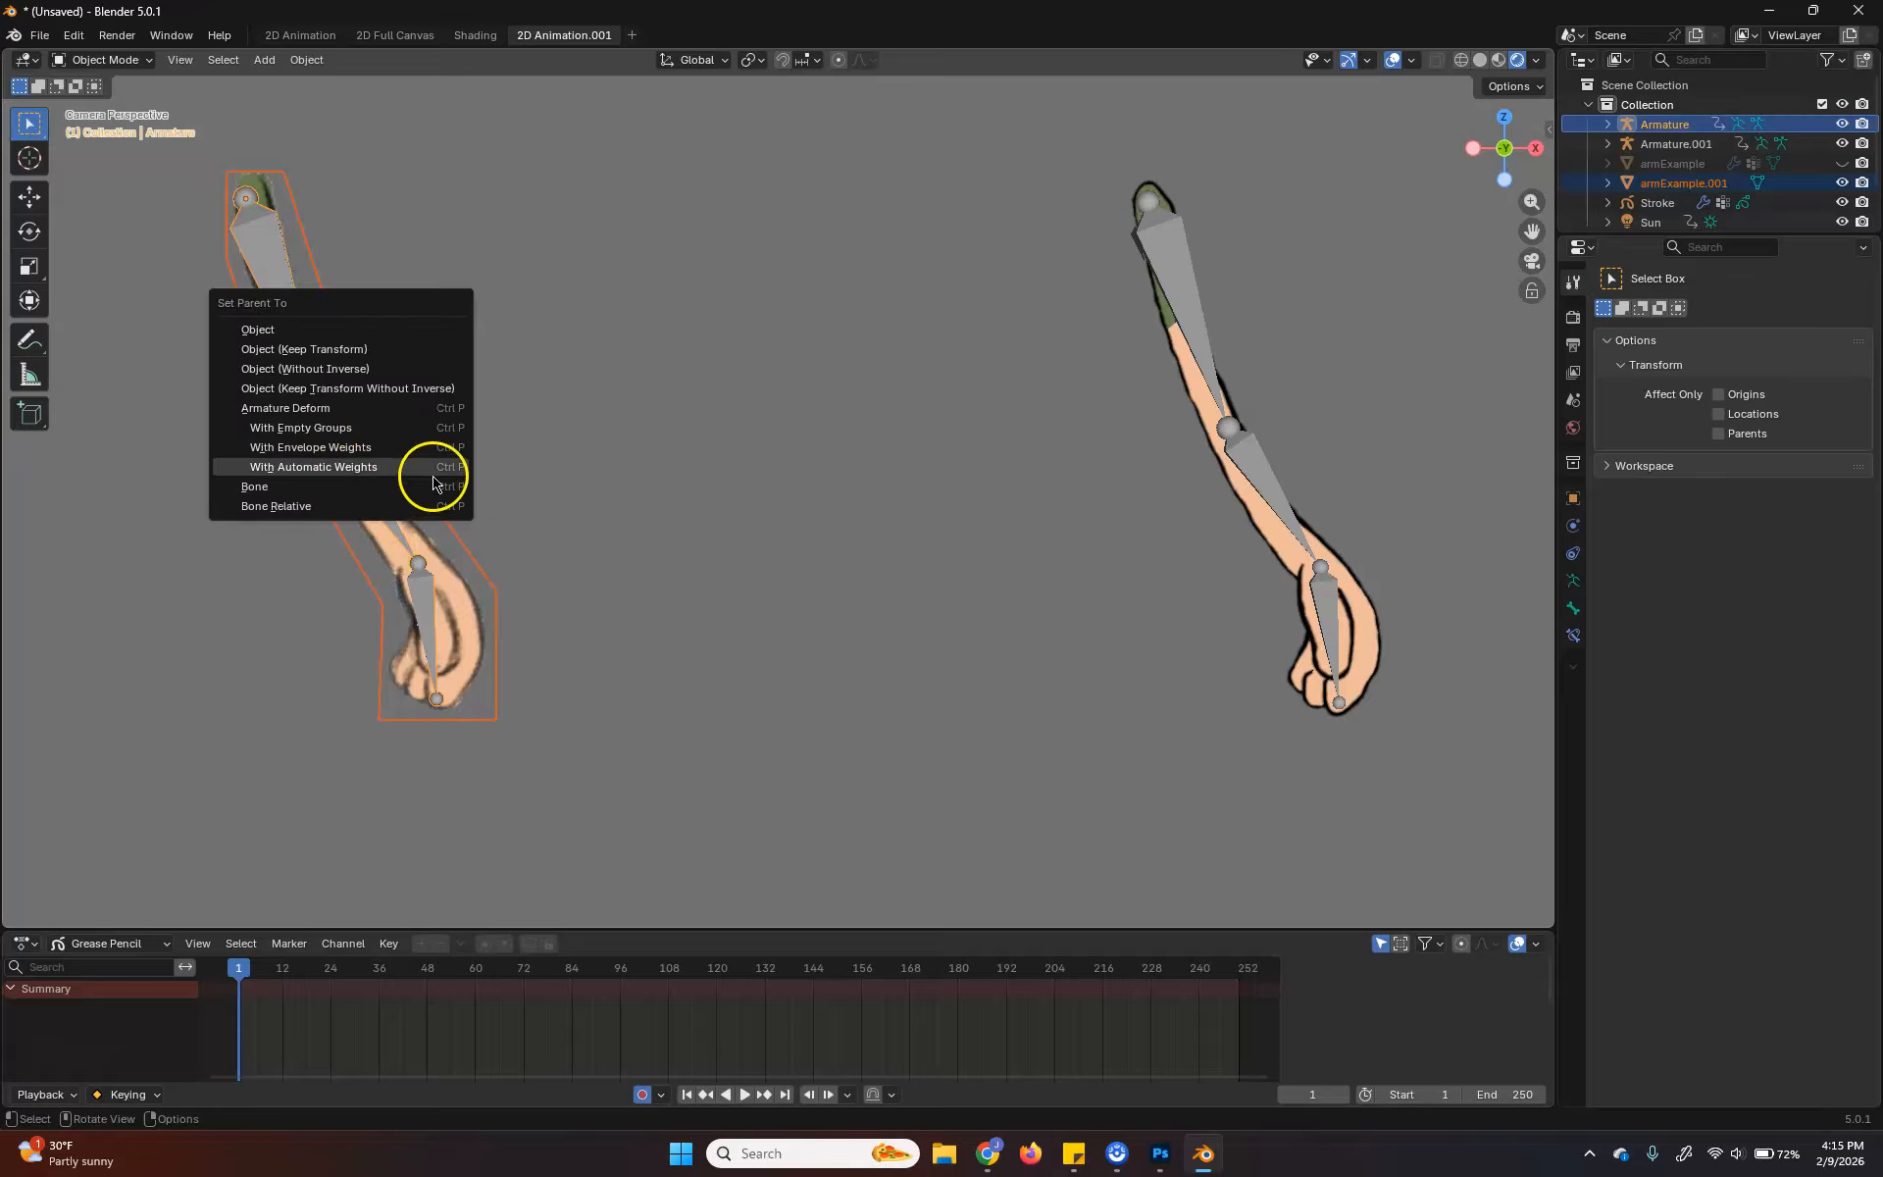
left_click(378, 469)
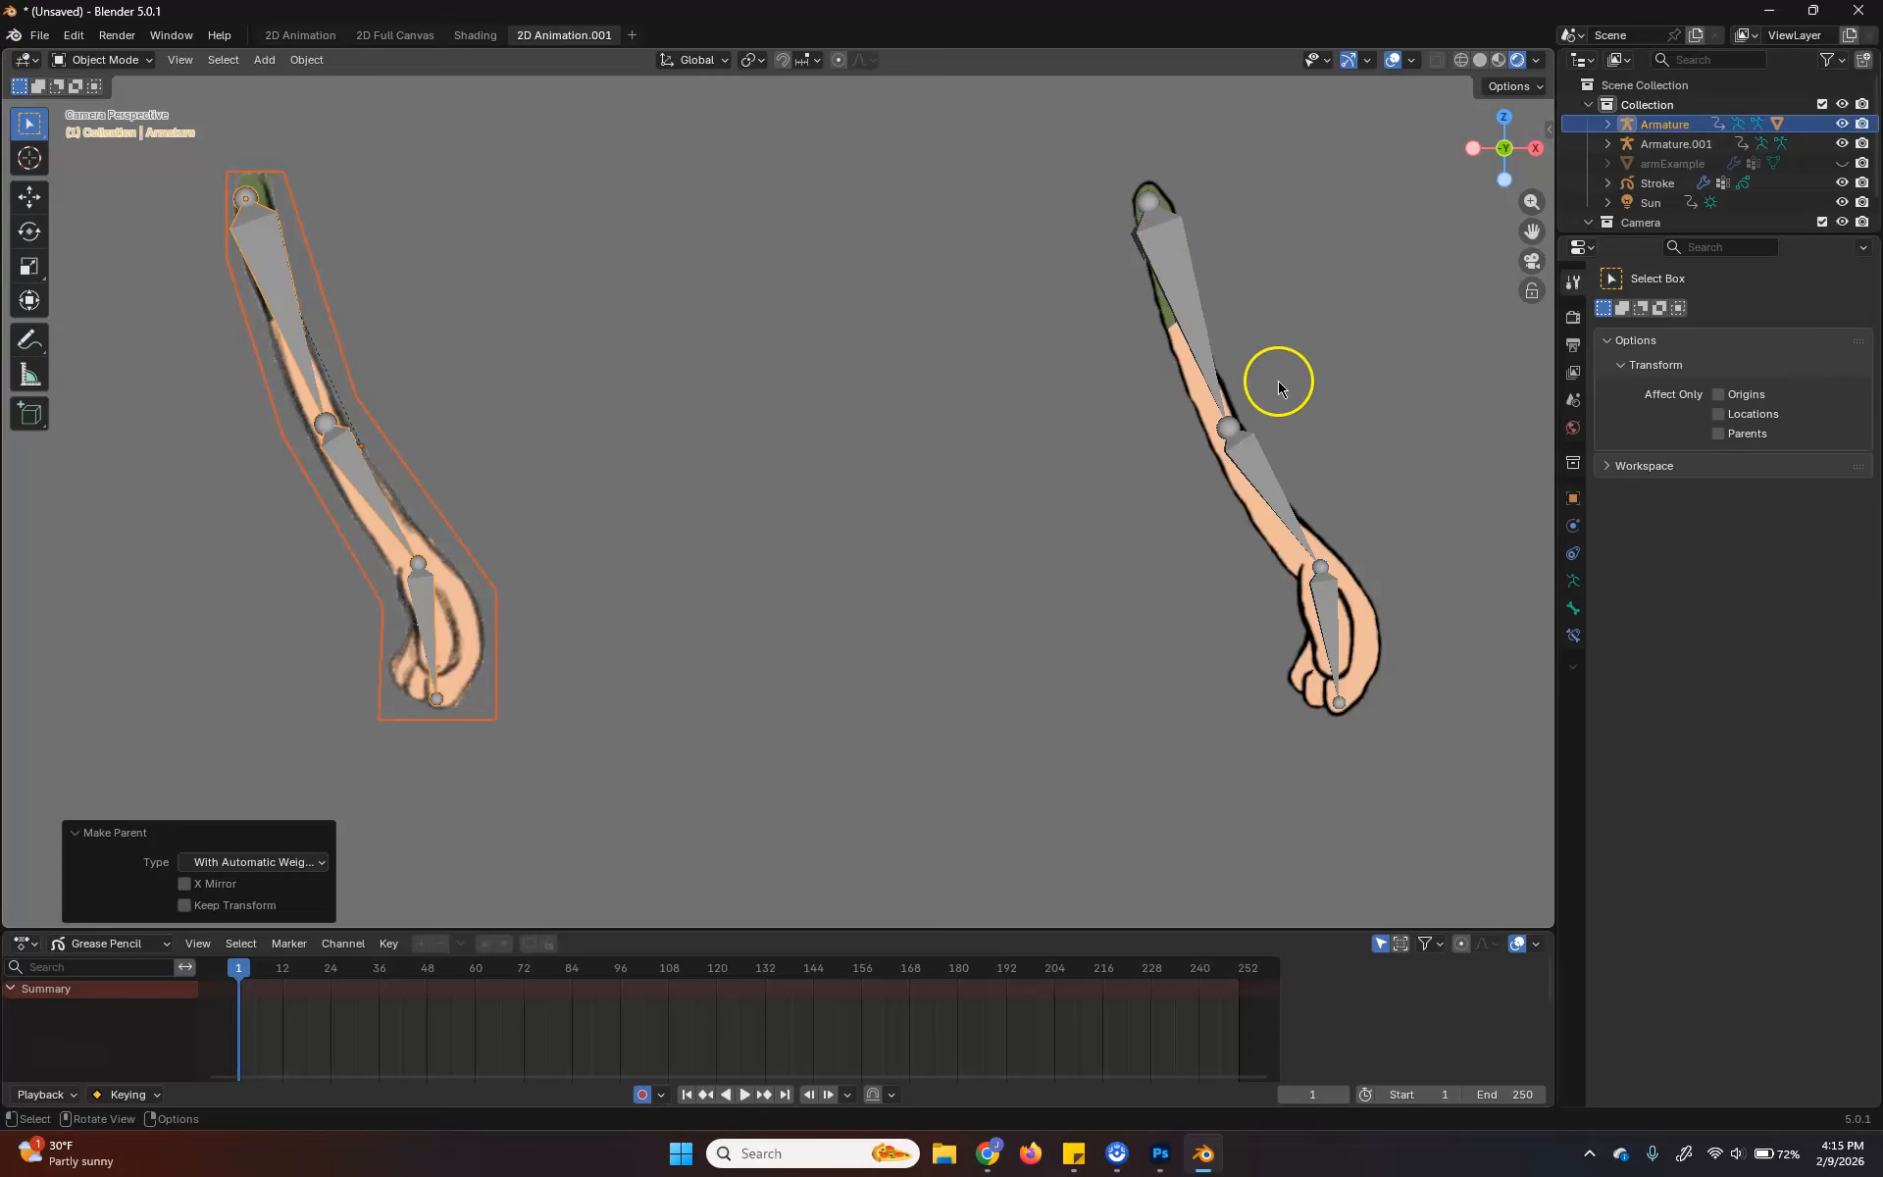
Parent the right arm's Grease Pencil drawing to its duplicated armature using Armature Deform With Automatic Weights
left_click(1175, 425)
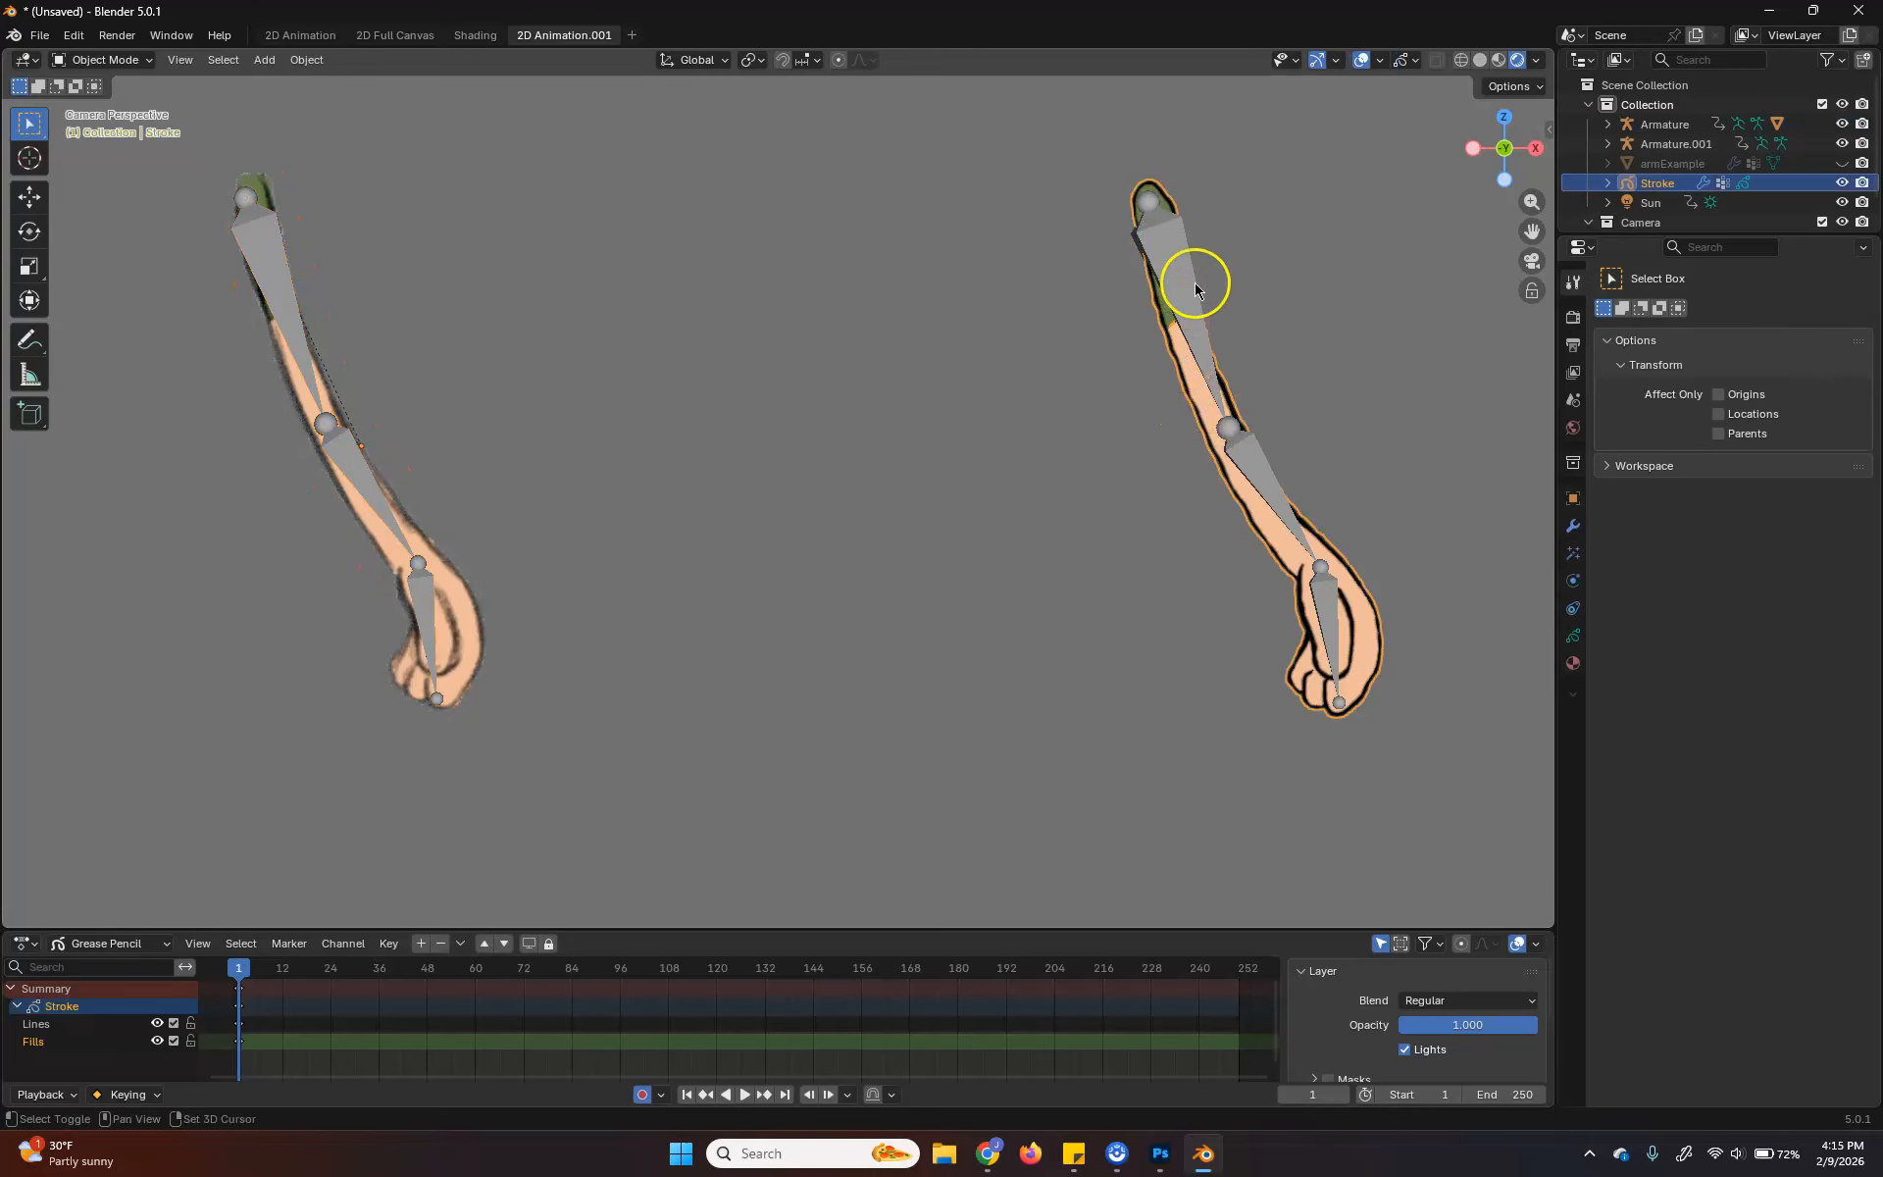
left_click(1192, 284, "shift")
left_click(1180, 424, "shift")
left_click(1201, 356, "shift")
left_click(1209, 418, "shift")
left_click(1258, 436, "shift")
left_click(1214, 330)
key("ctrl+p")
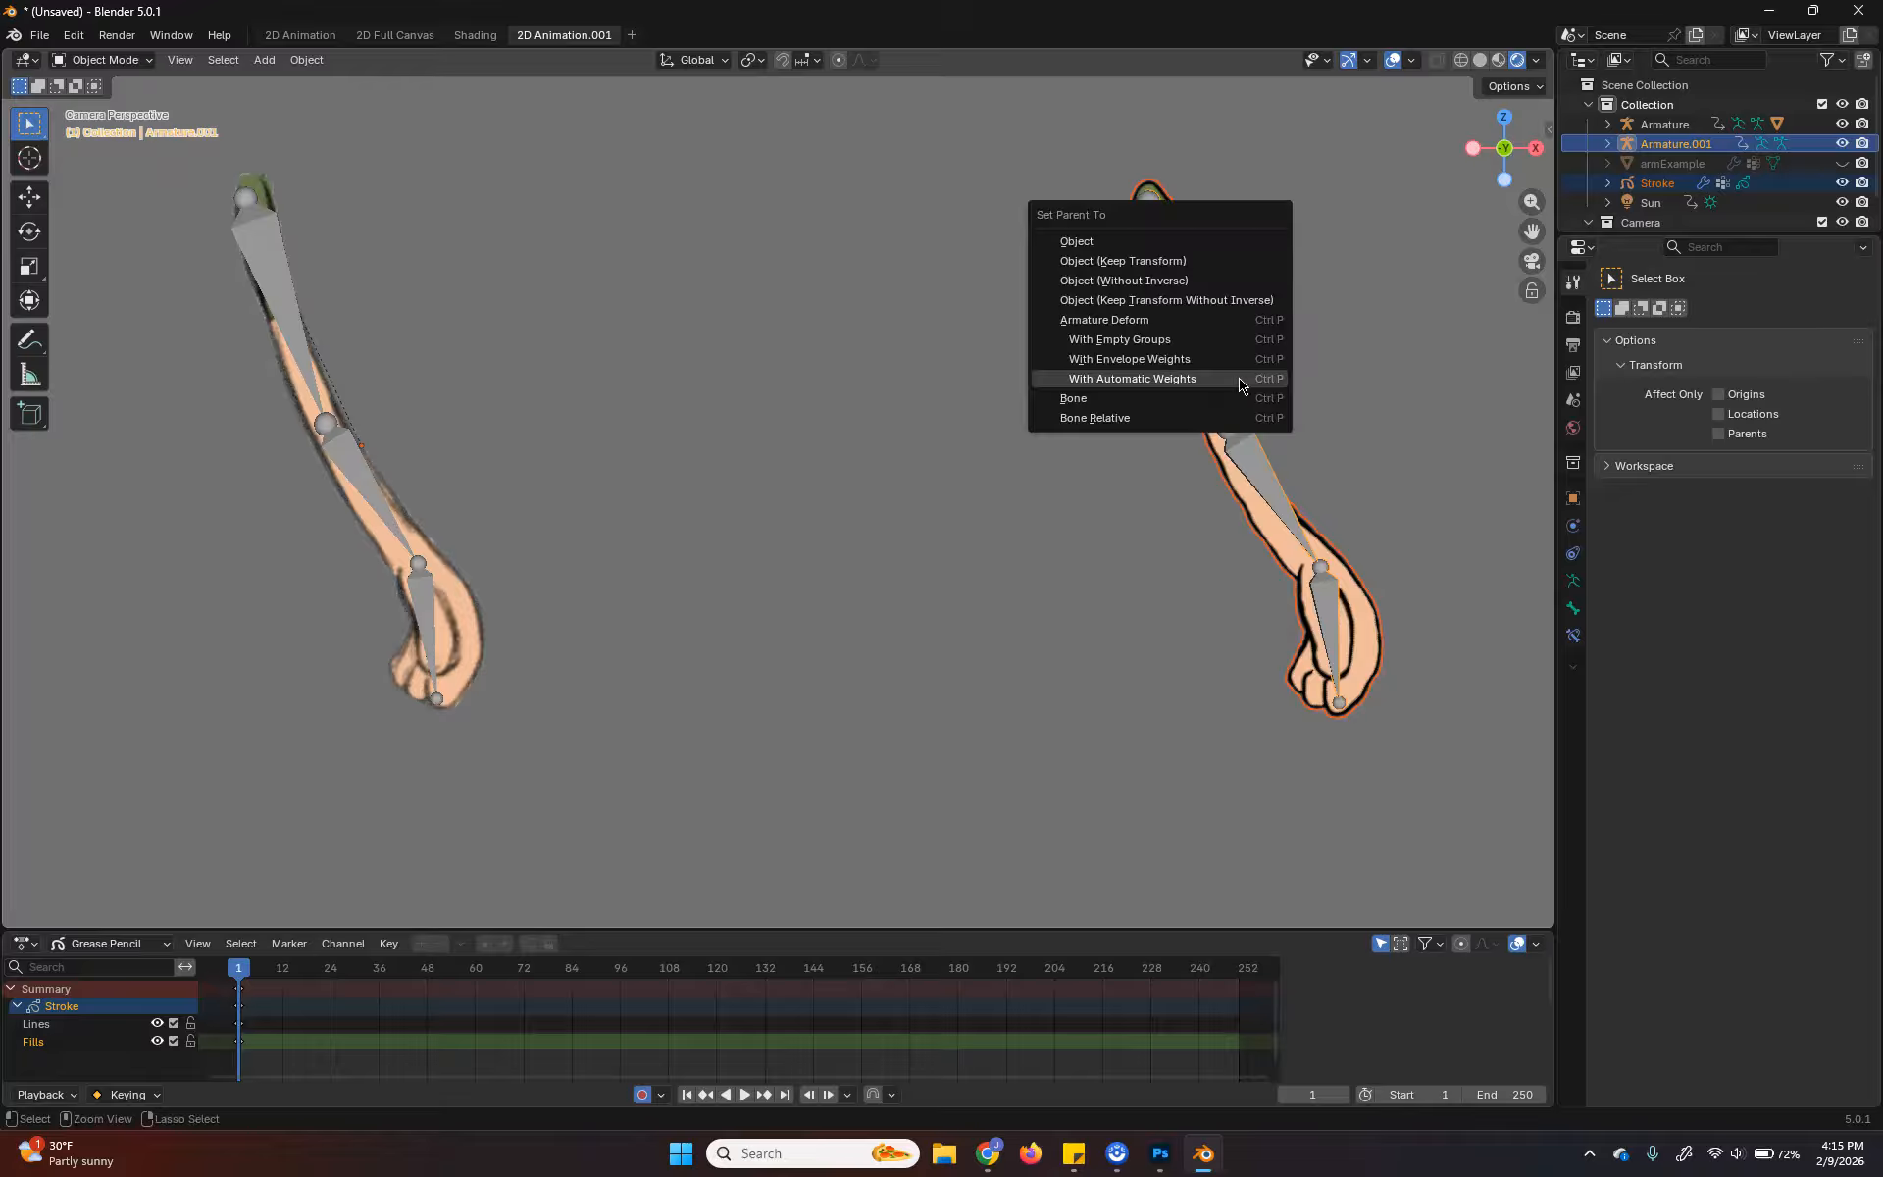
left_click(1239, 378)
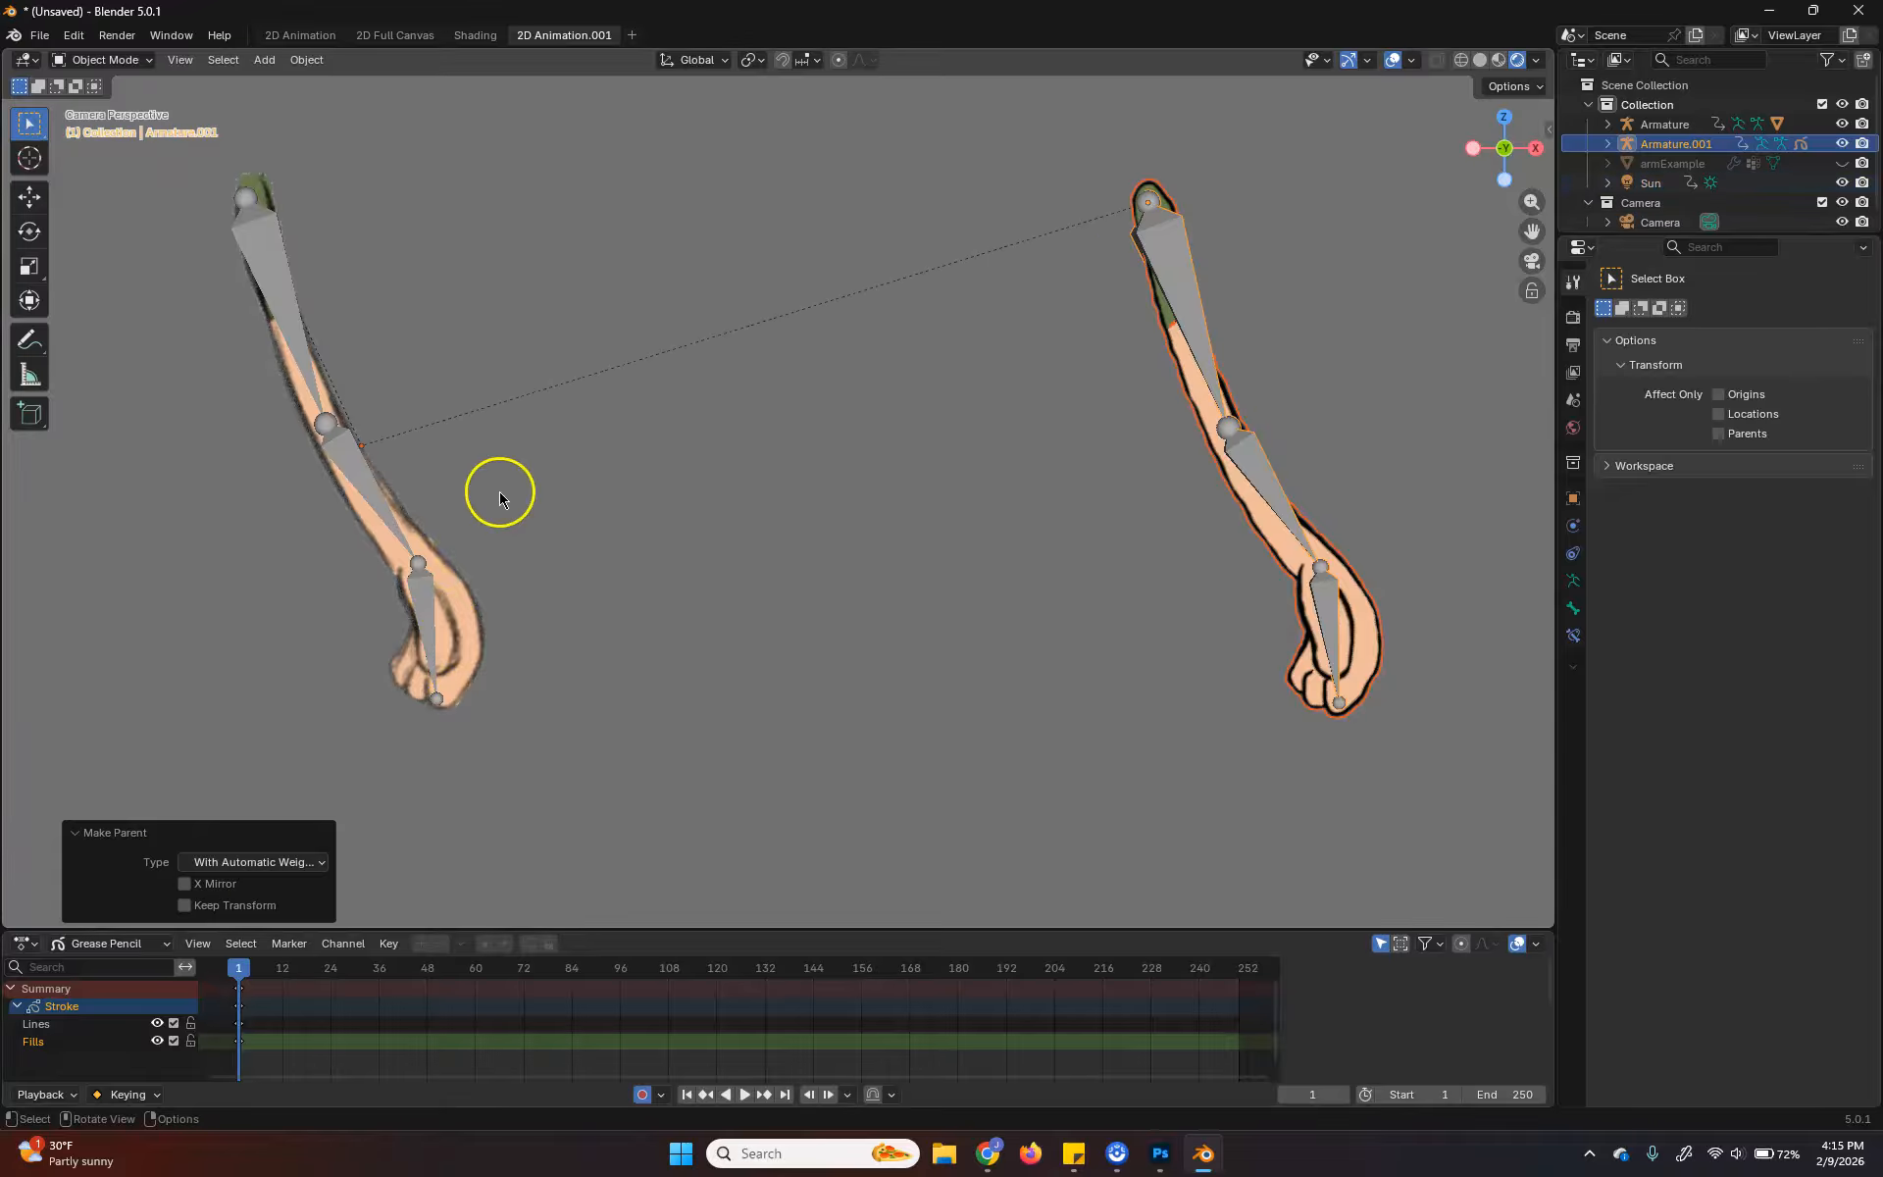
left_click(576, 443)
left_click(343, 463)
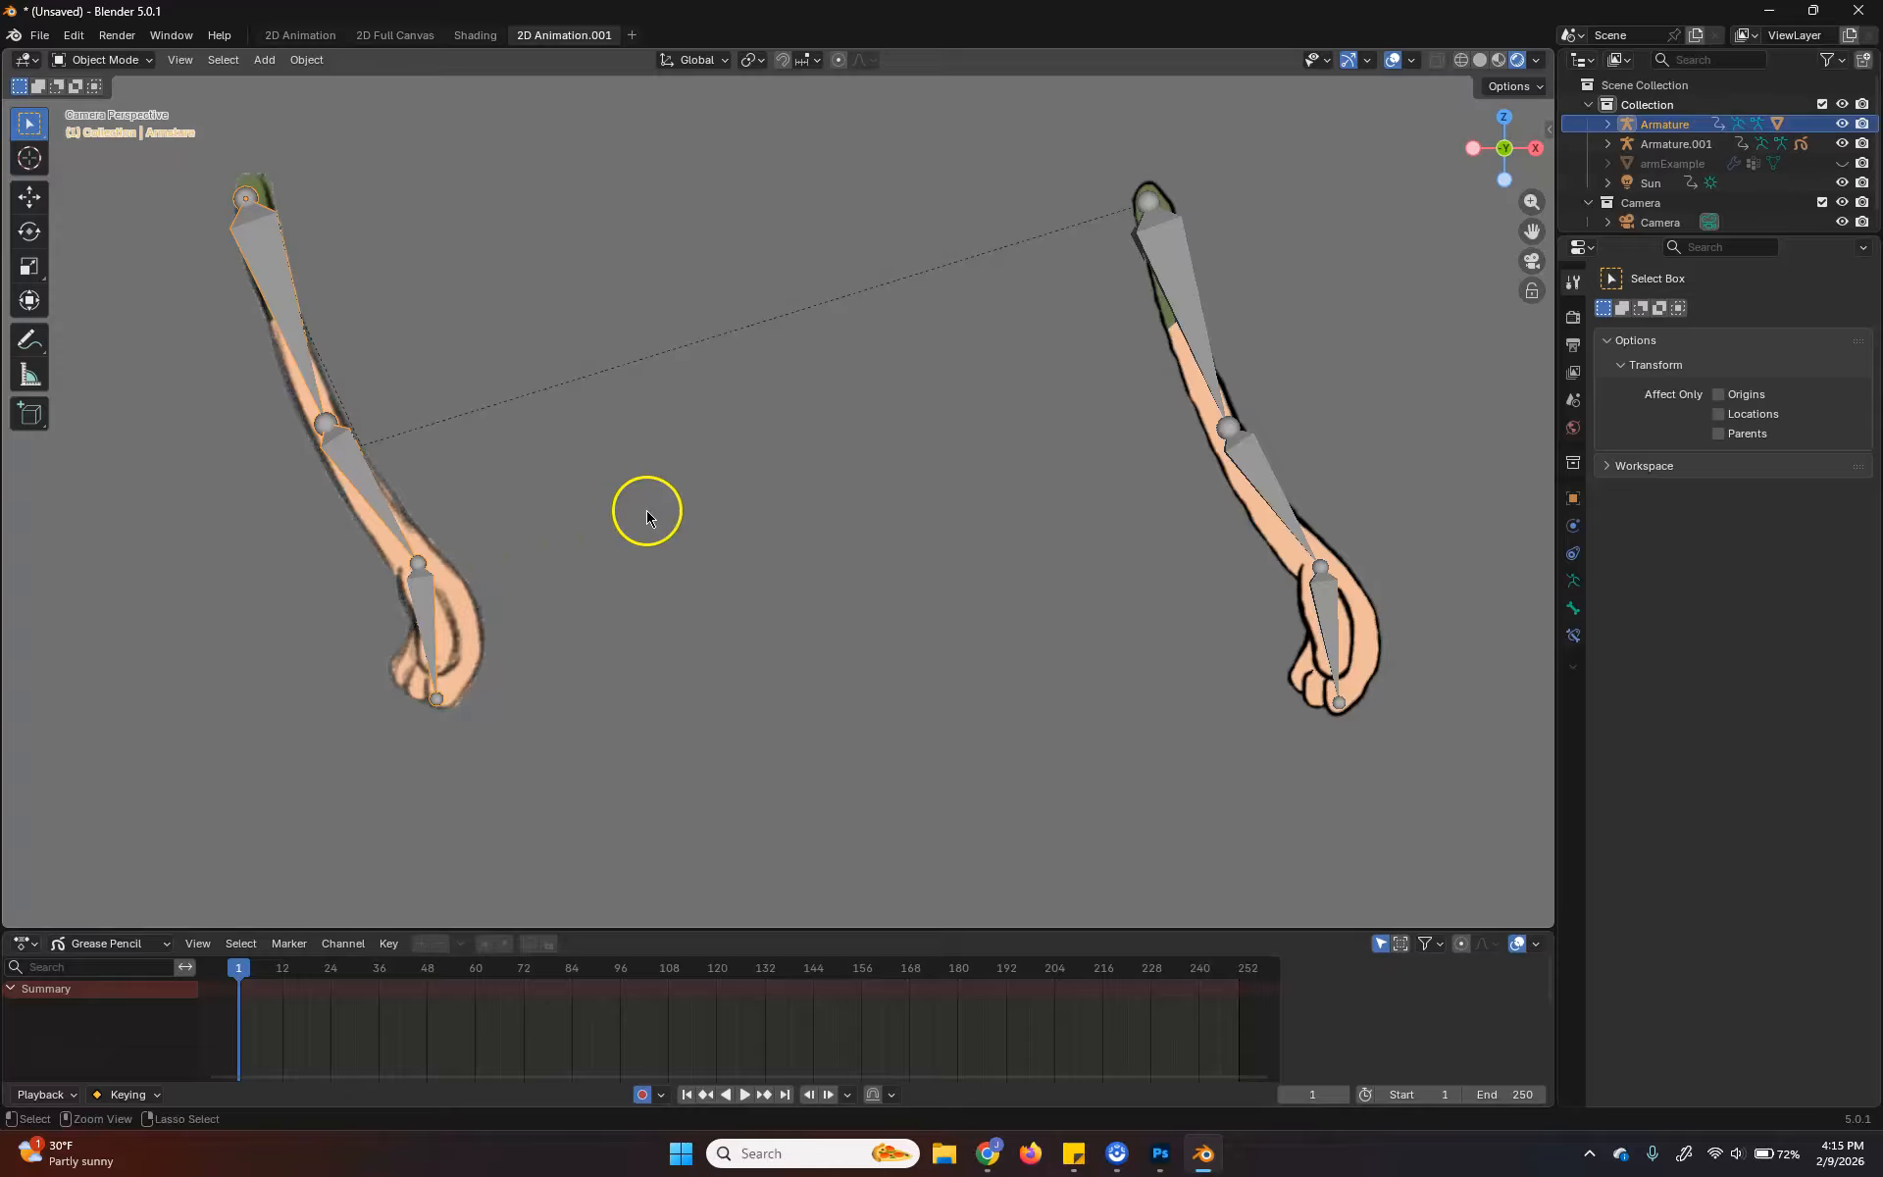
key("ctrl+z")
key("ctrl+z")
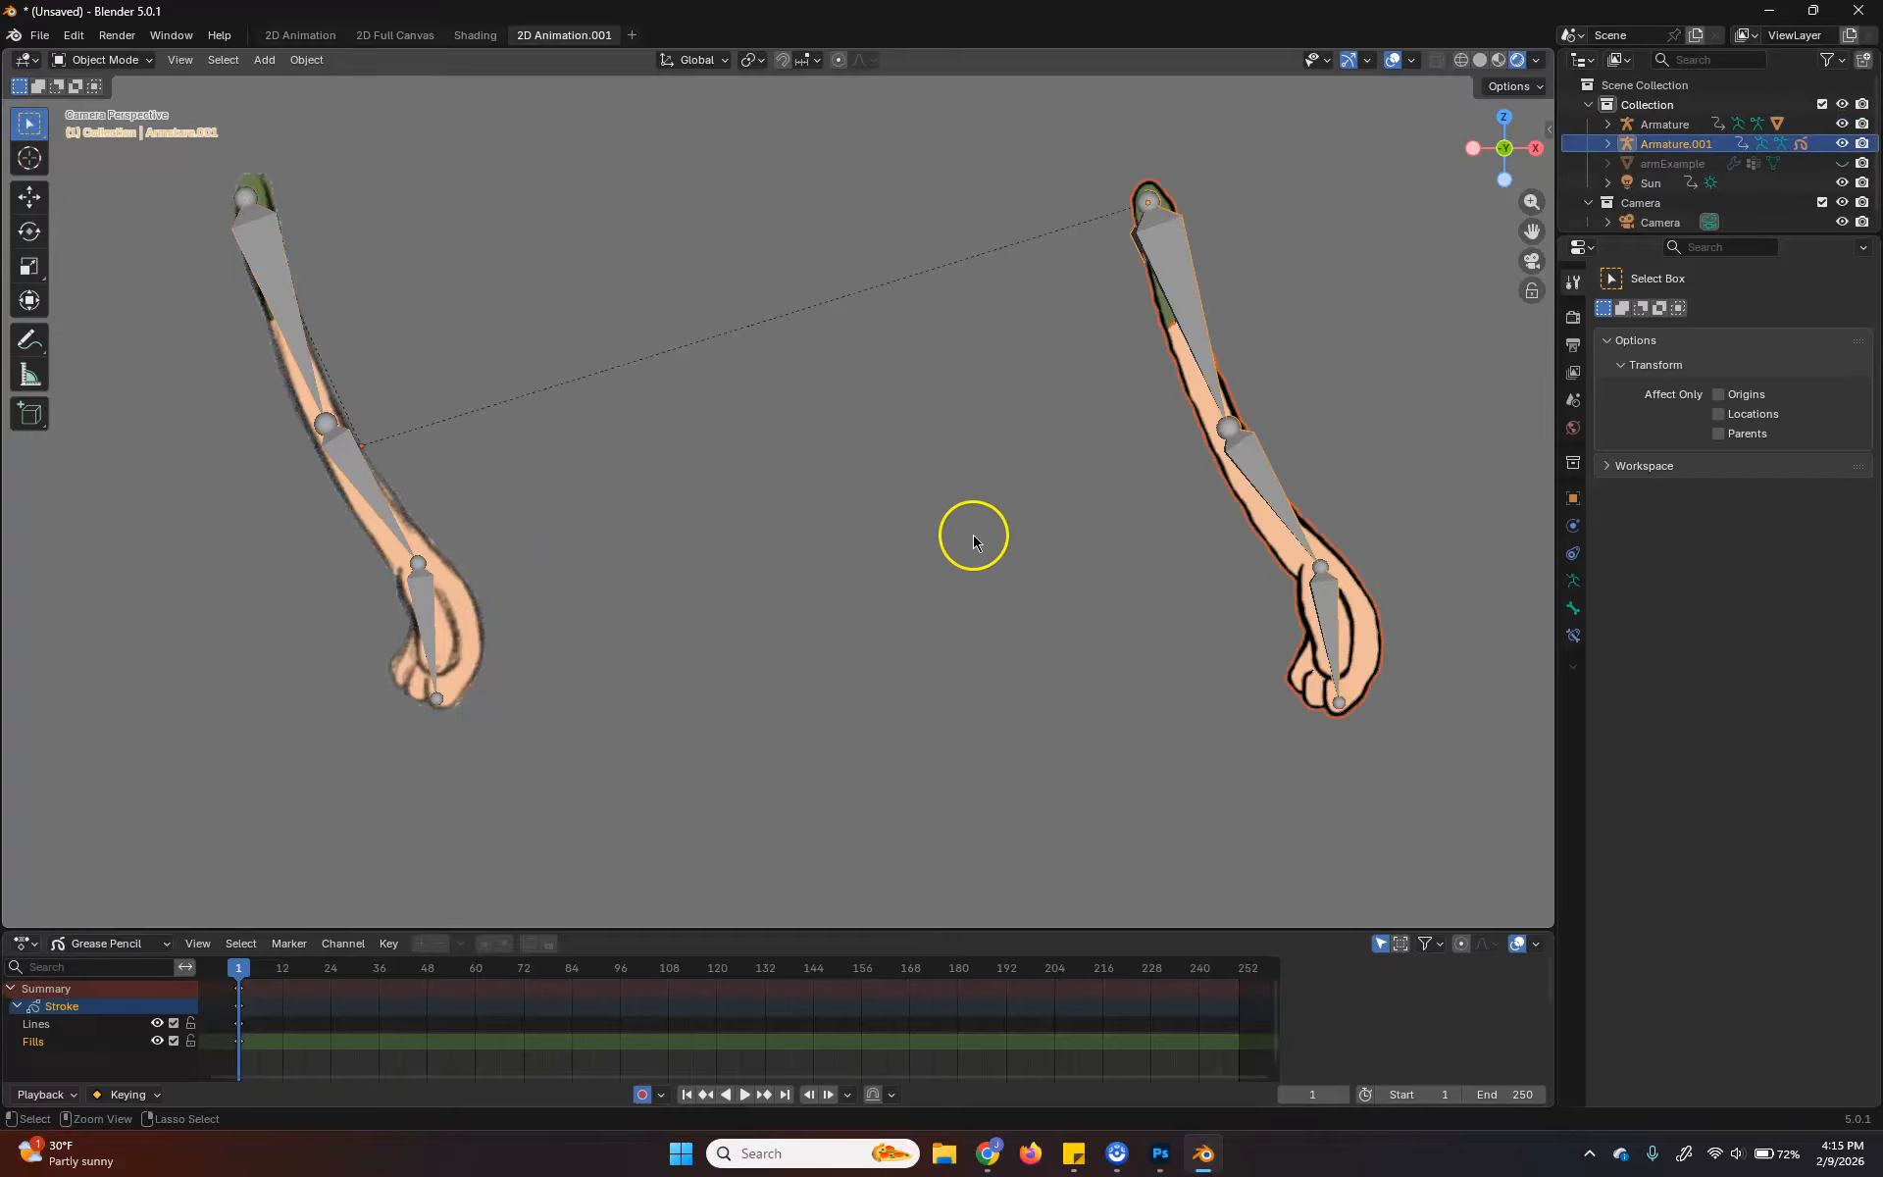
left_click(708, 416)
left_click(1269, 492)
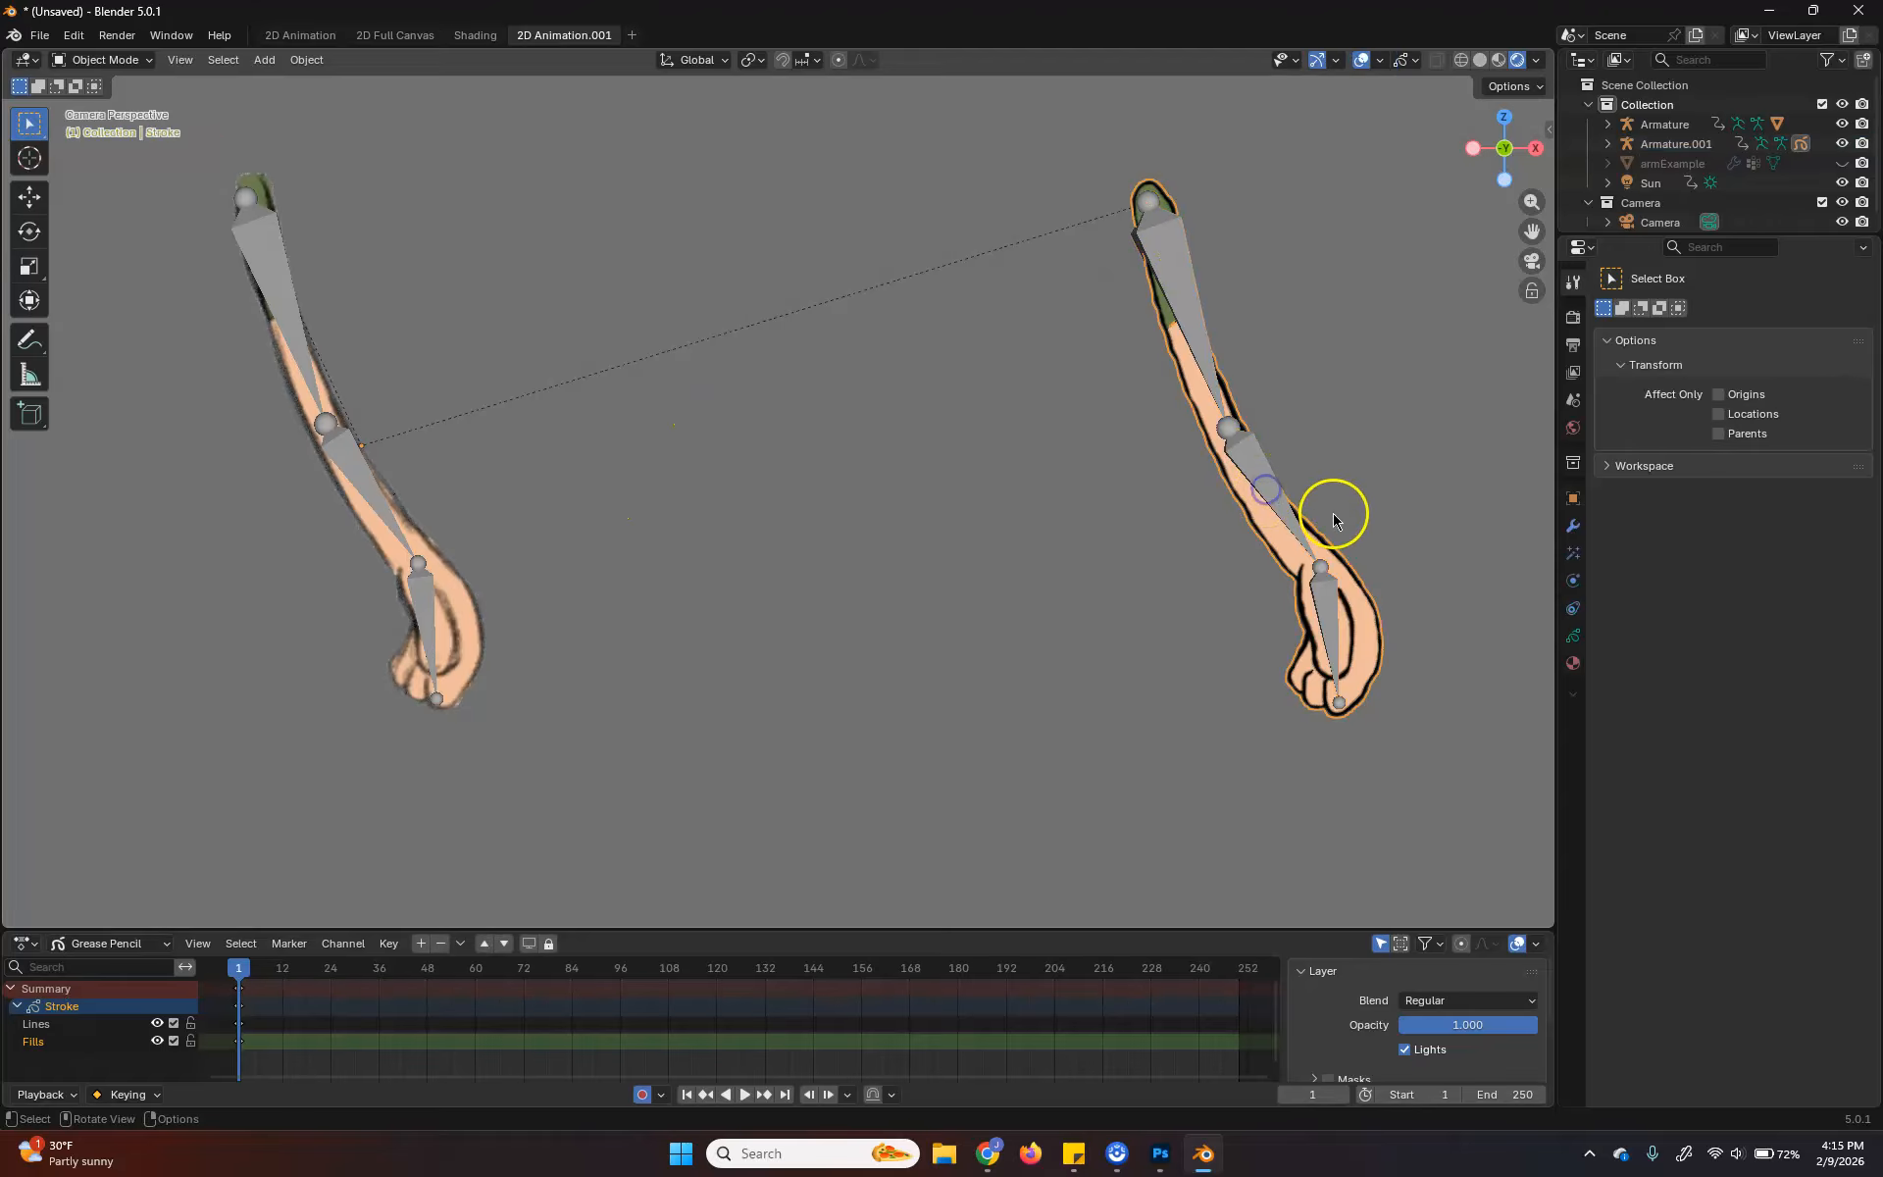
key("r")
right_click(1350, 480)
left_click(1181, 284)
left_click(794, 483)
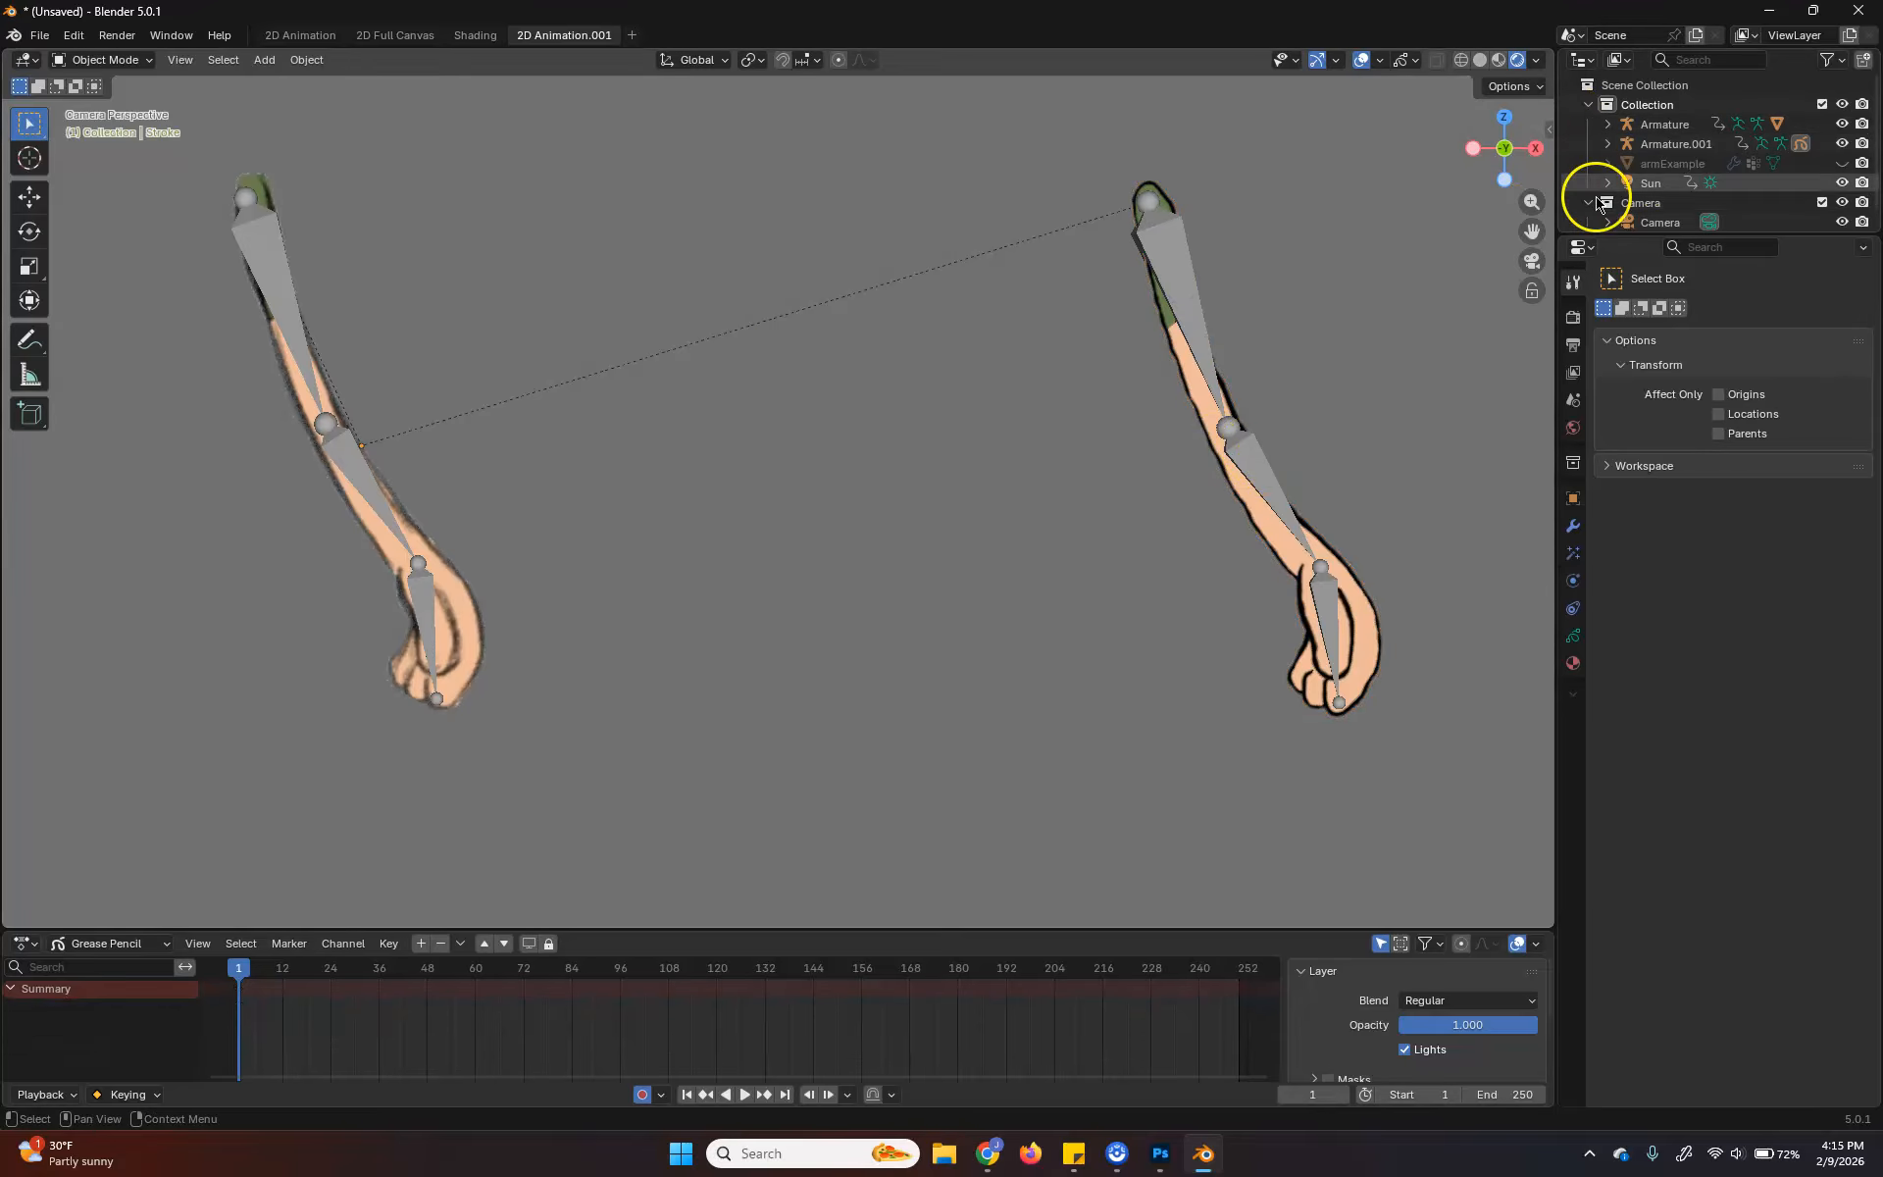
scroll(1639, 182, "down", 1)
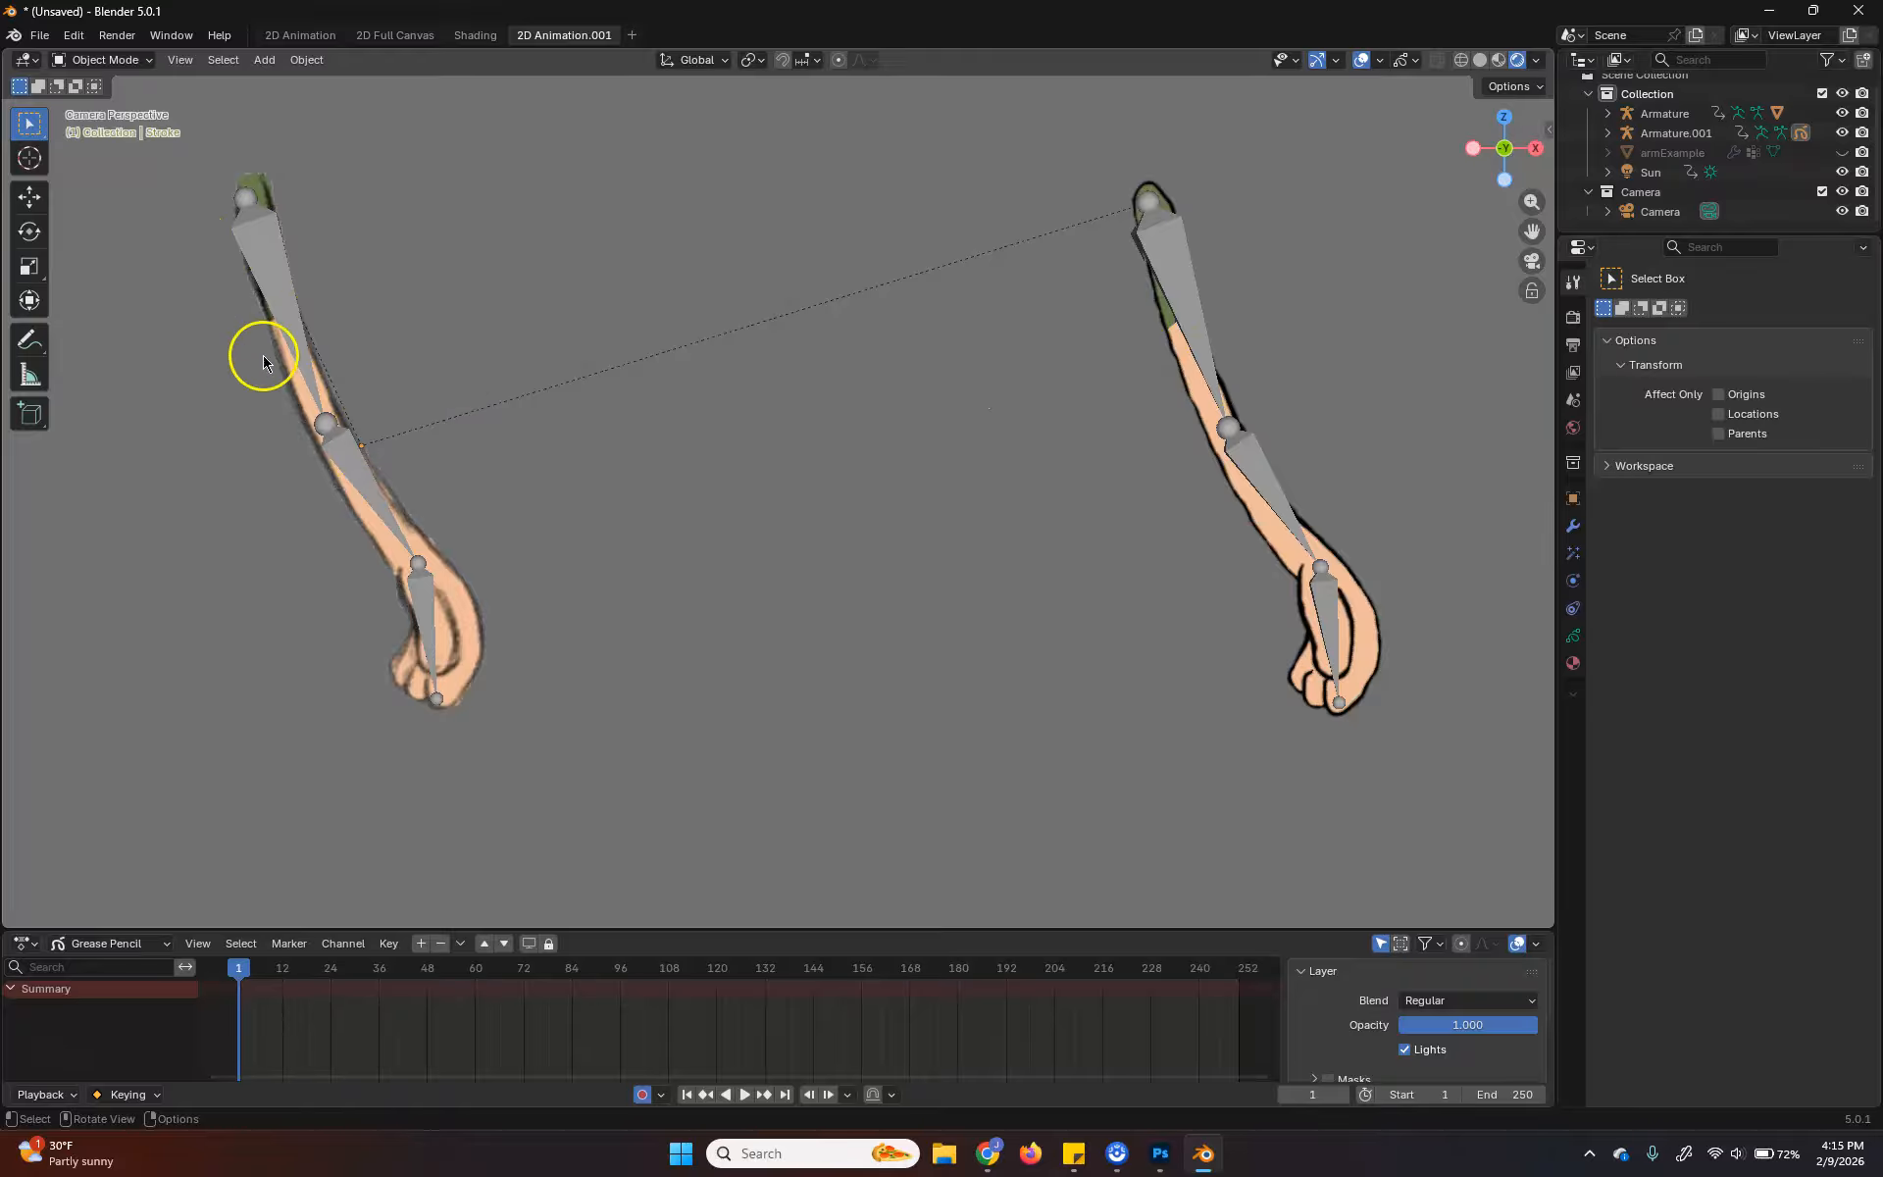
Put the left arm's armature in Pose Mode and rotate its forearm bone about -76° so the arm bends at the elbow
left_click(363, 480)
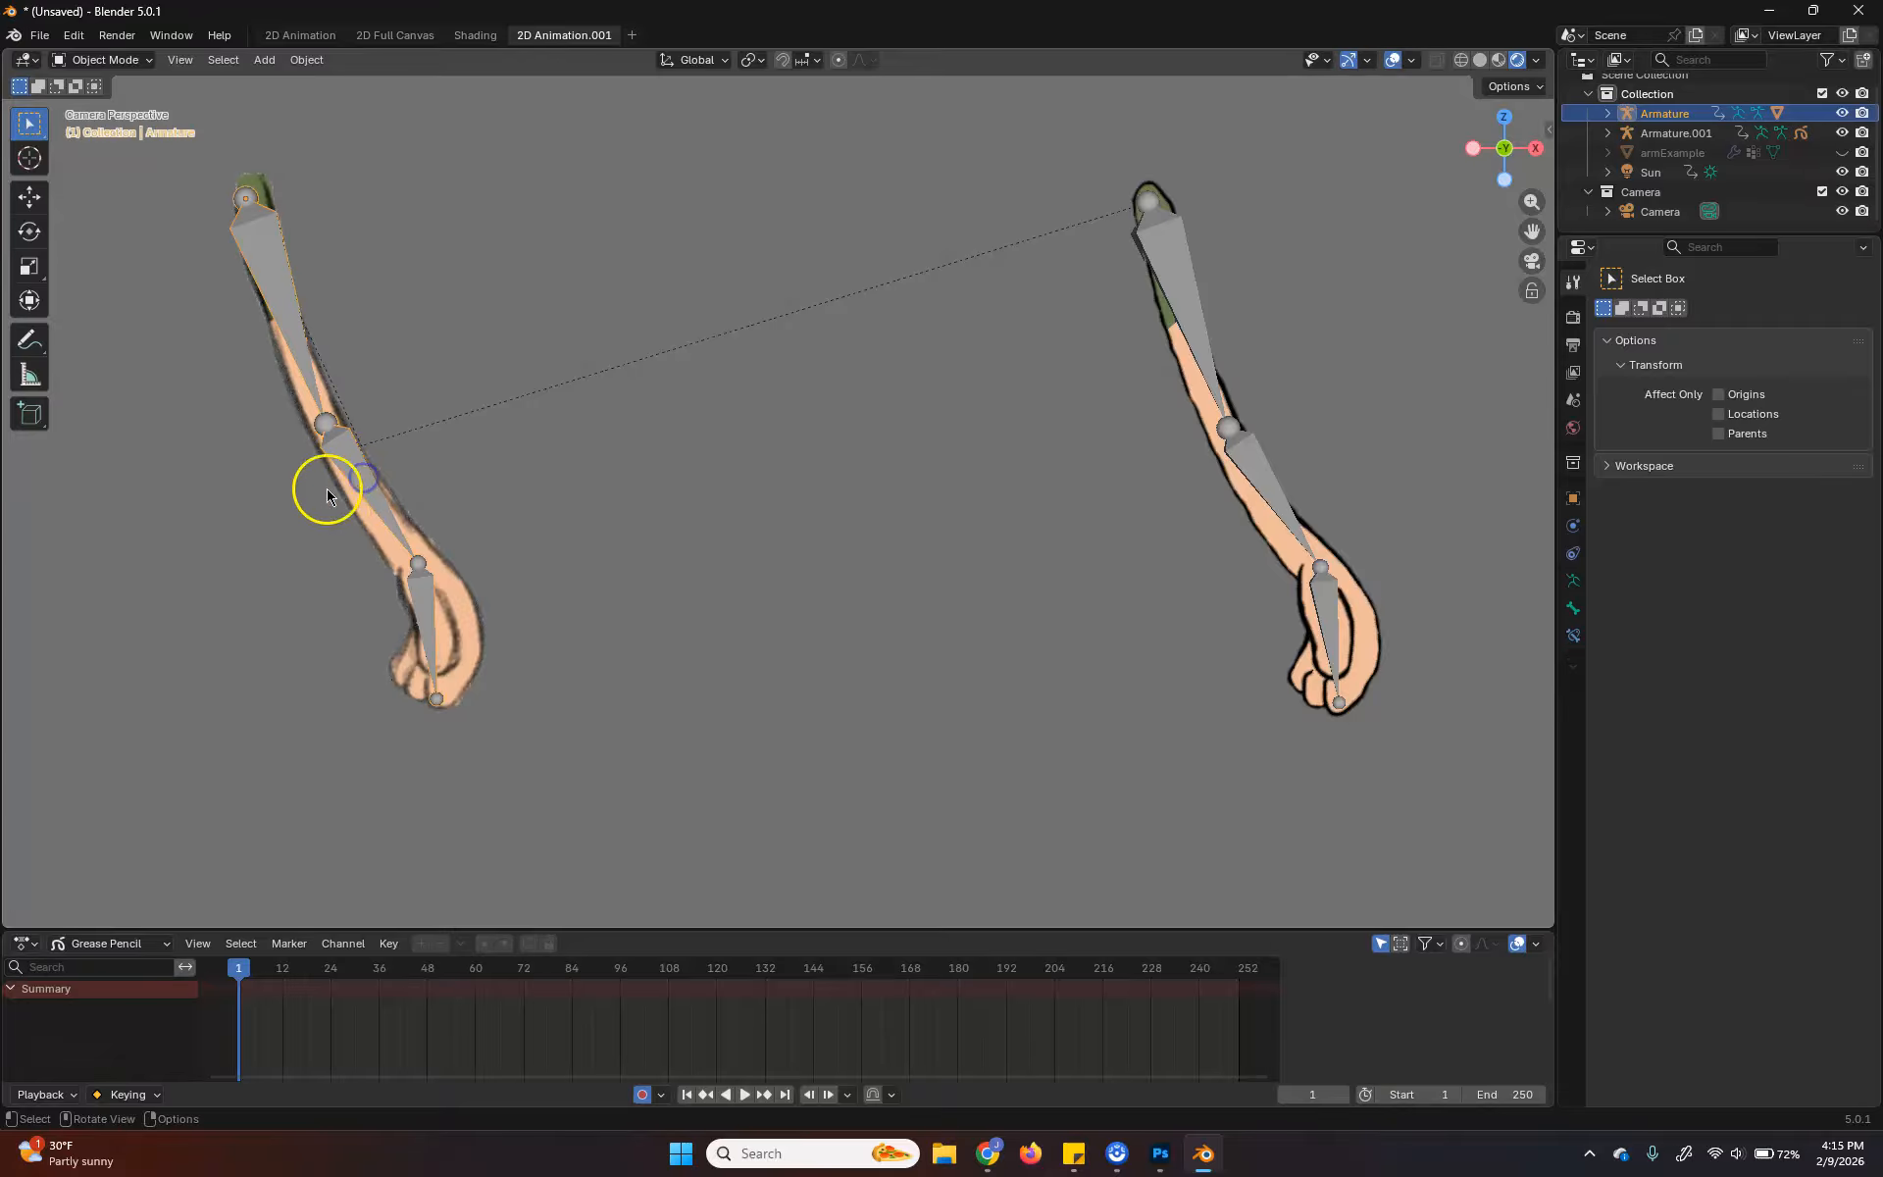
left_click(139, 58)
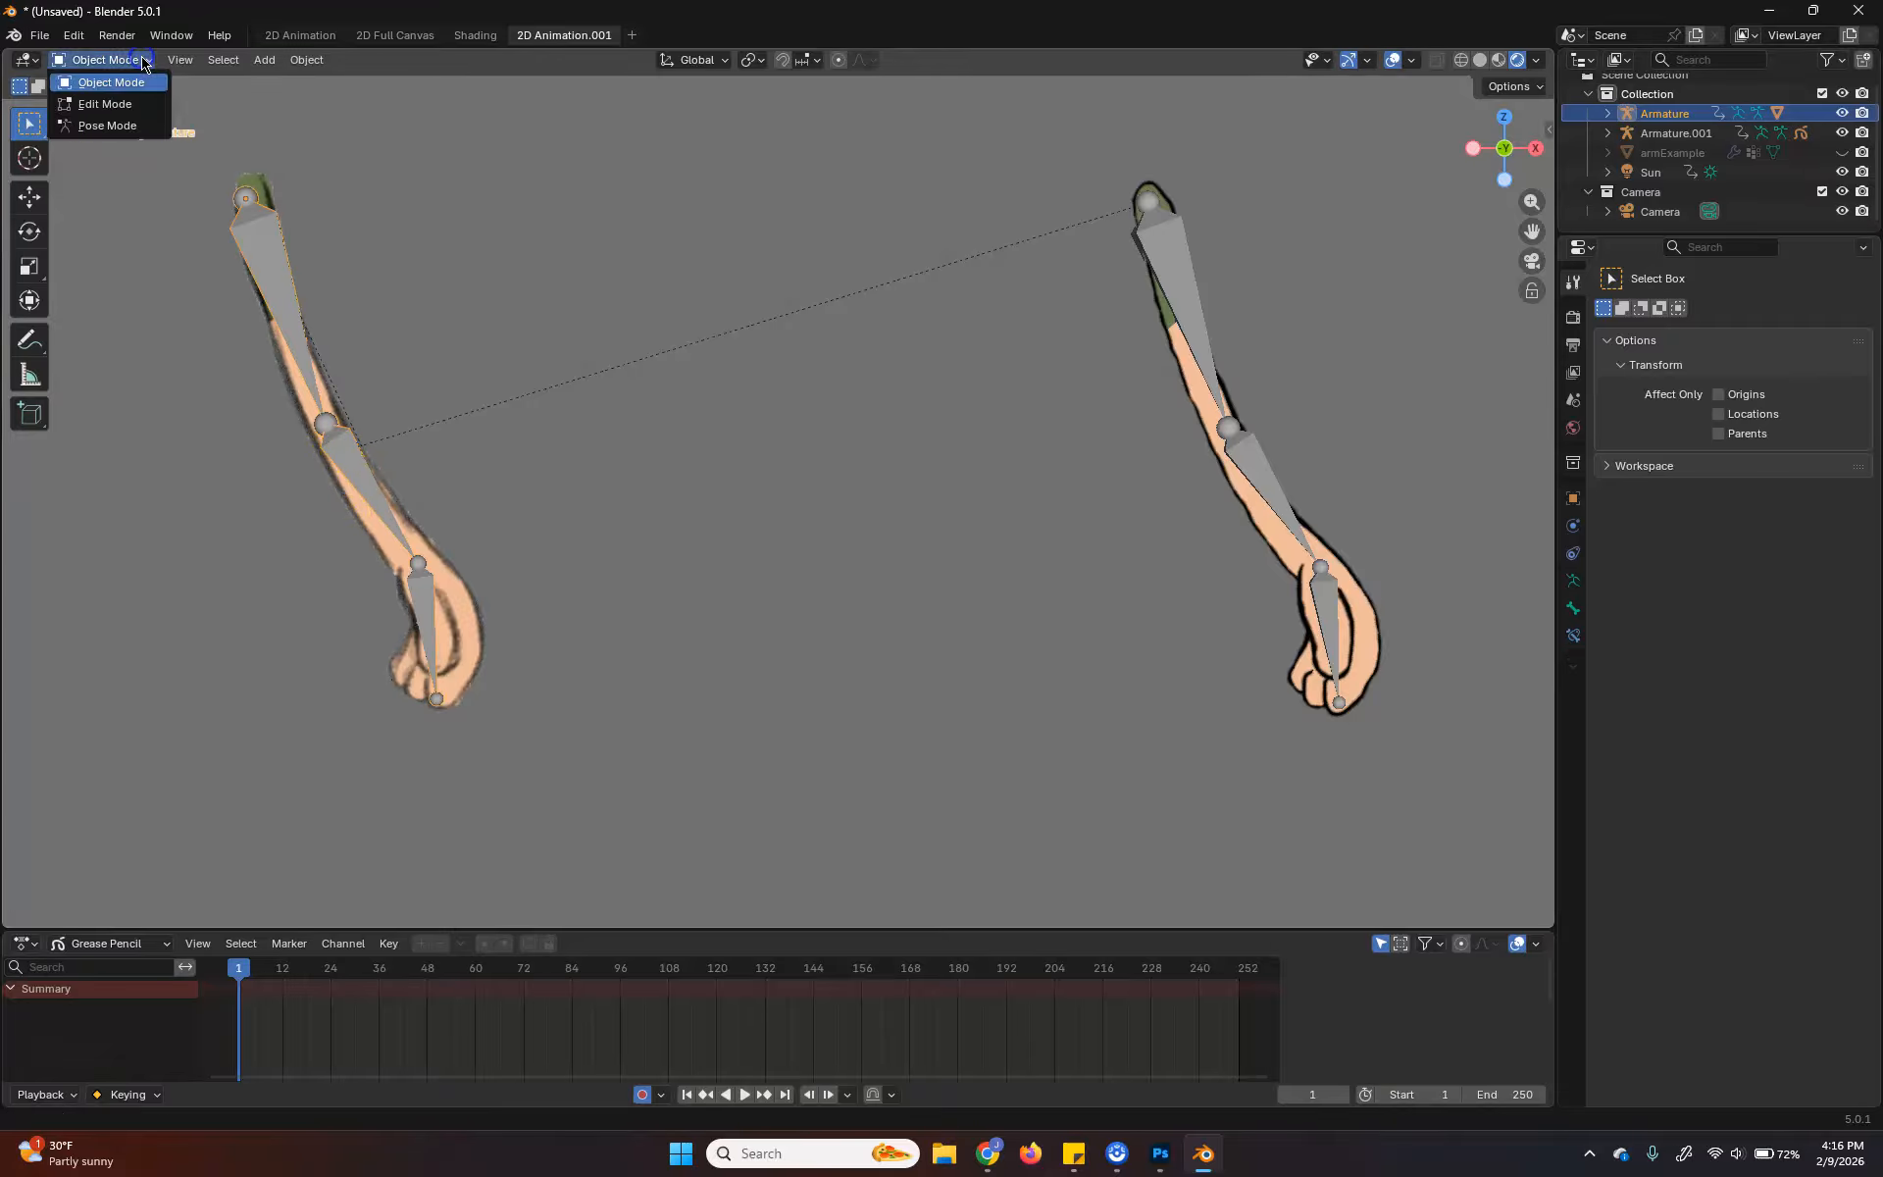
left_click(116, 126)
left_click(343, 466)
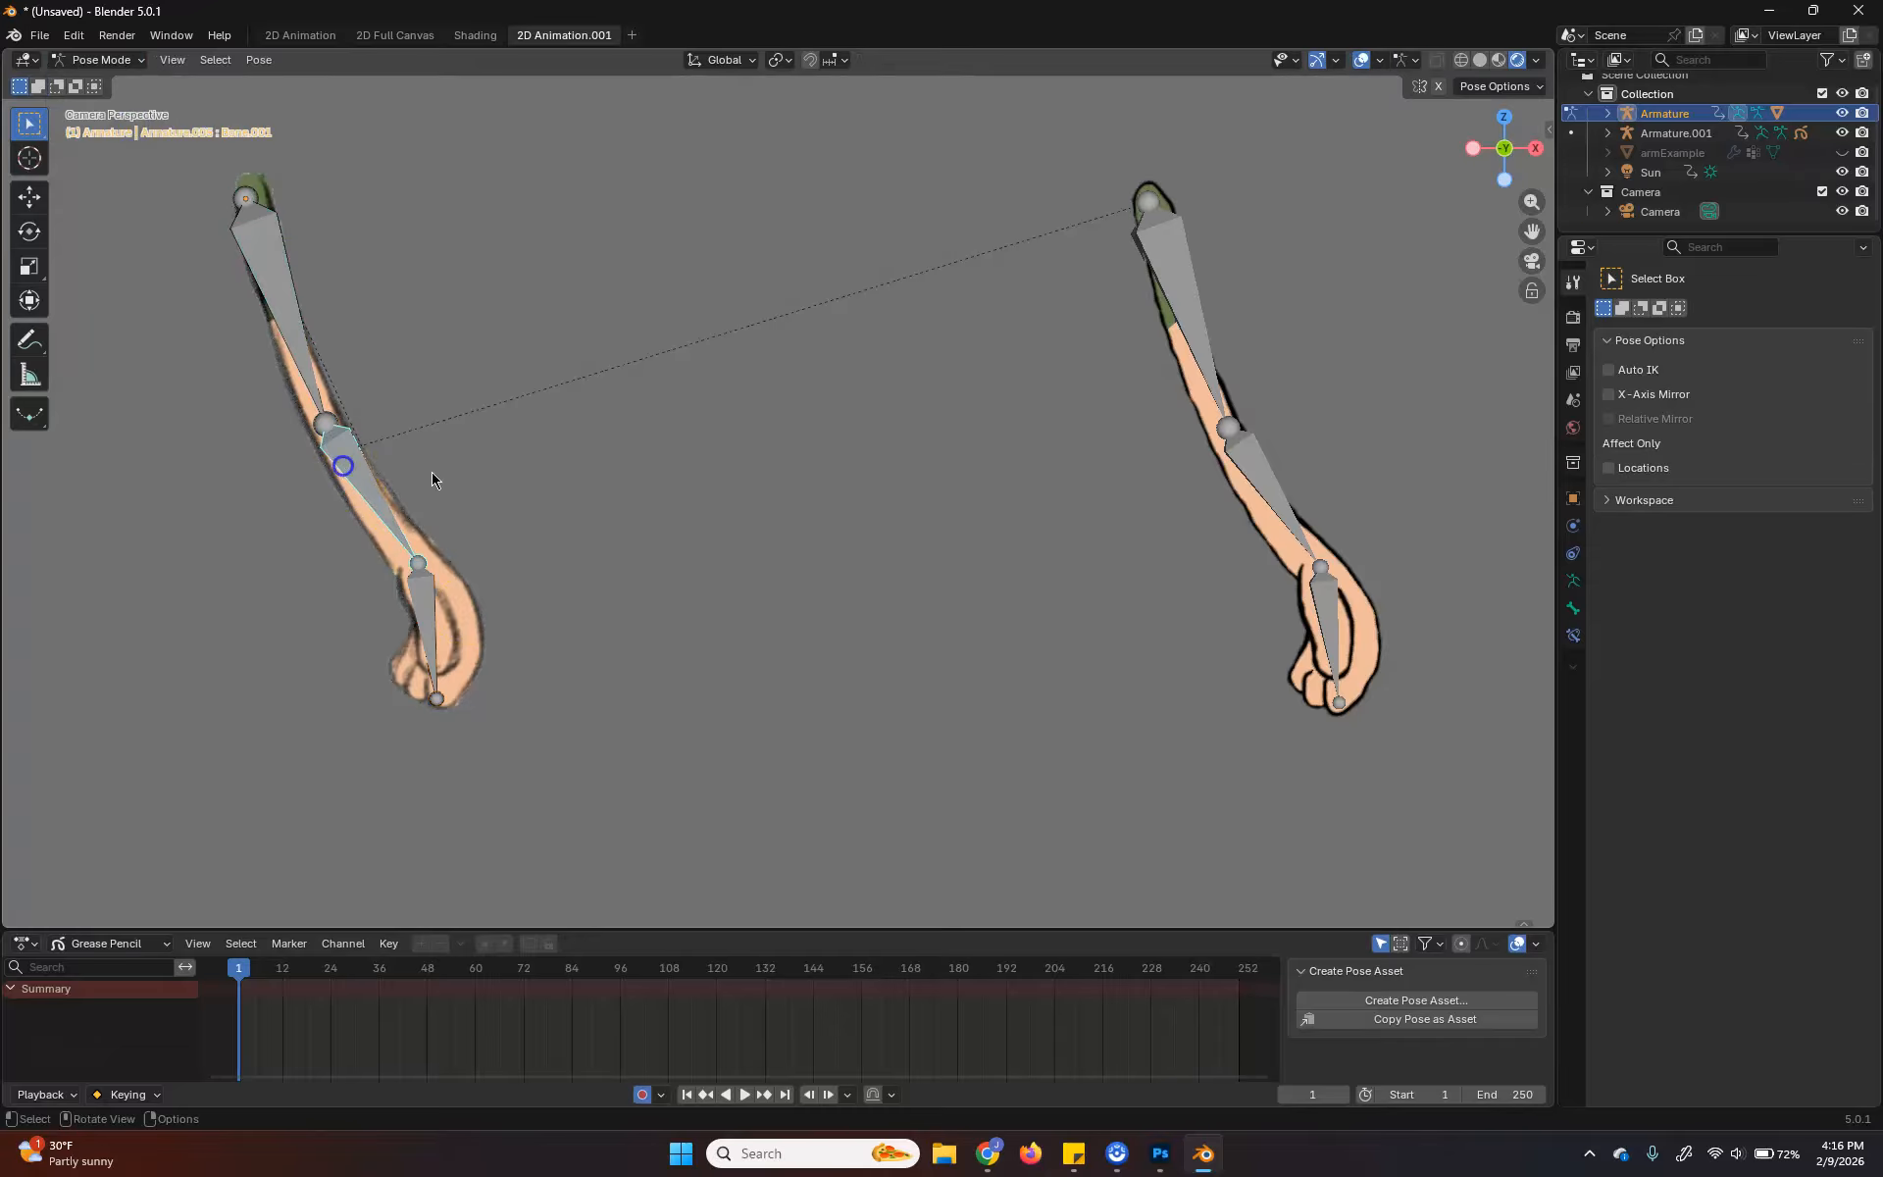
key("r")
left_click(622, 111)
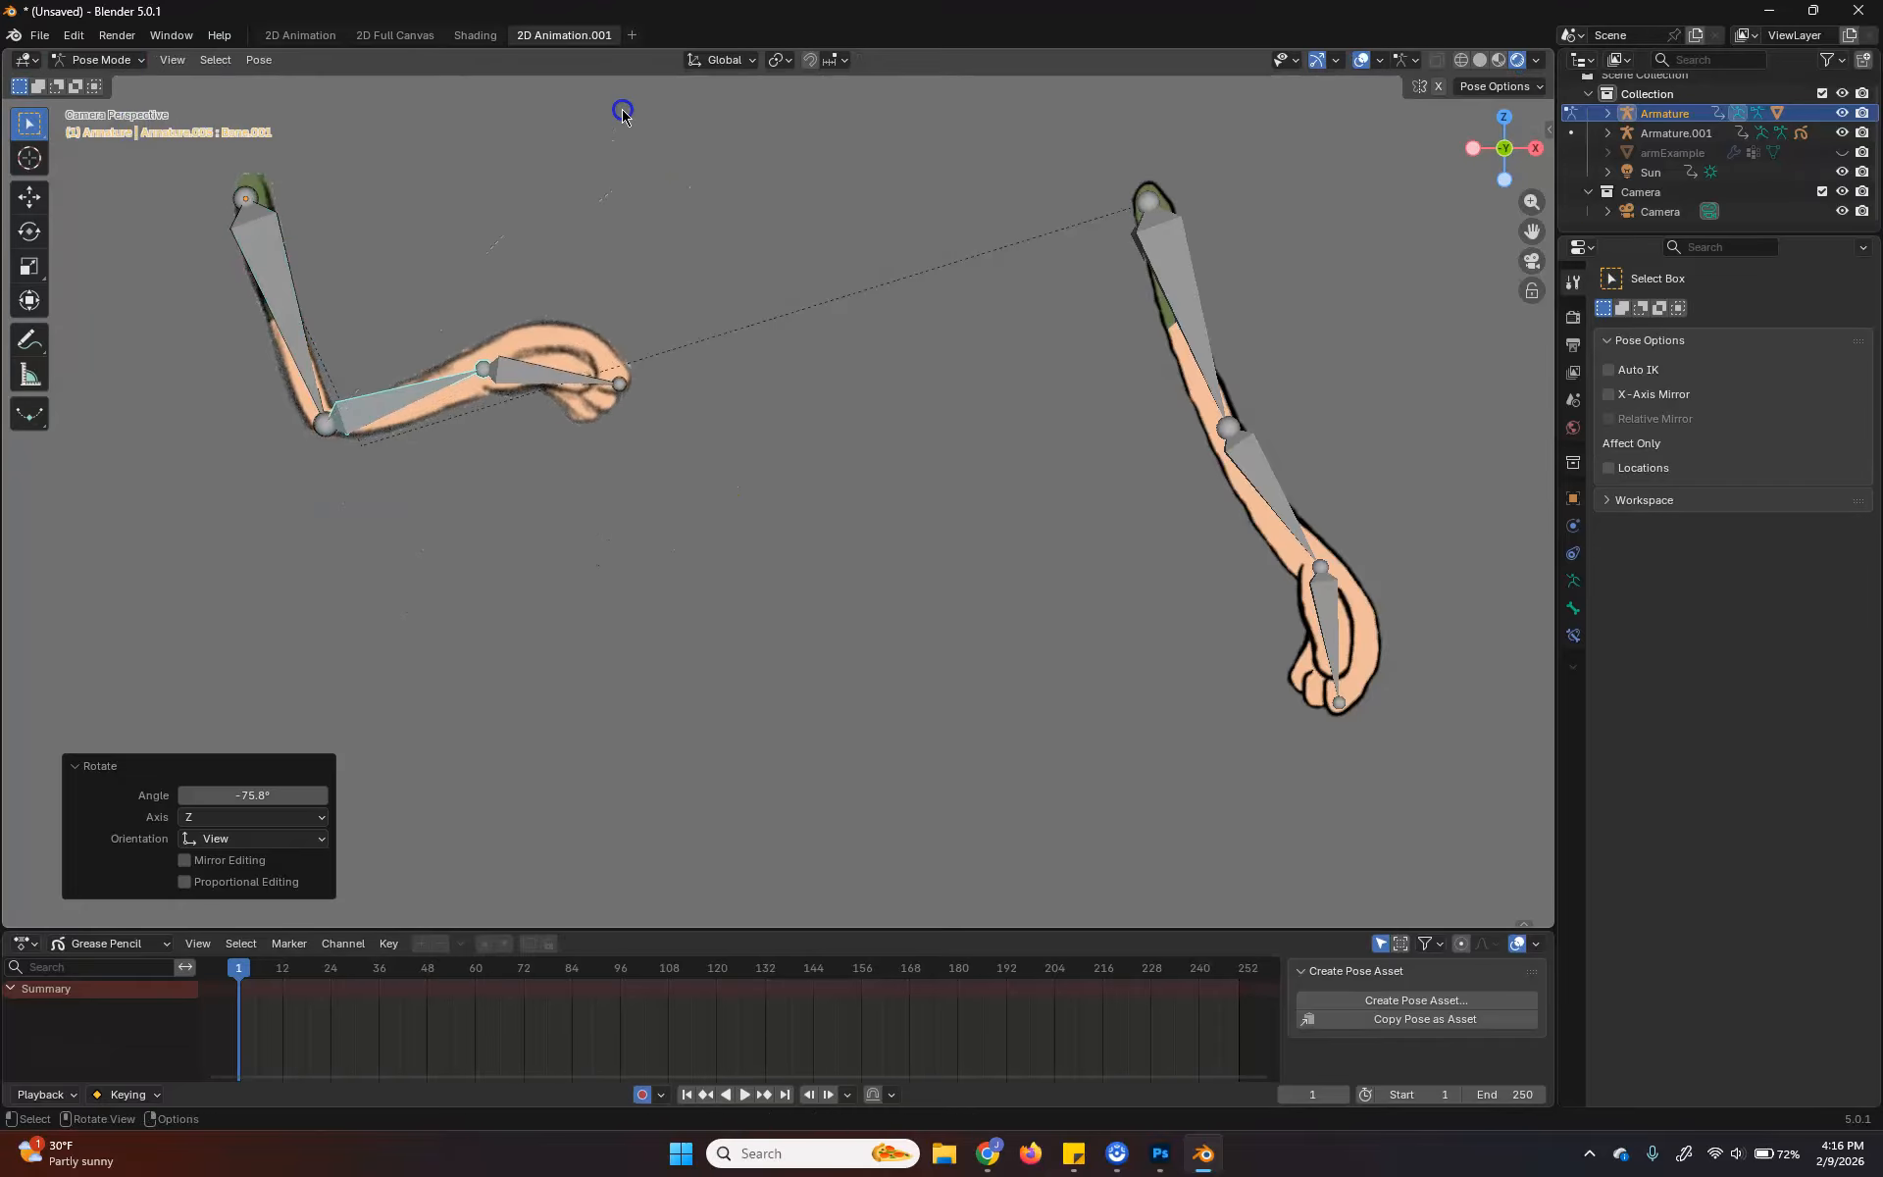
Rotate the left arm's hand bone about 62° so the hand hangs down from the wrist
left_click(554, 376)
key("r")
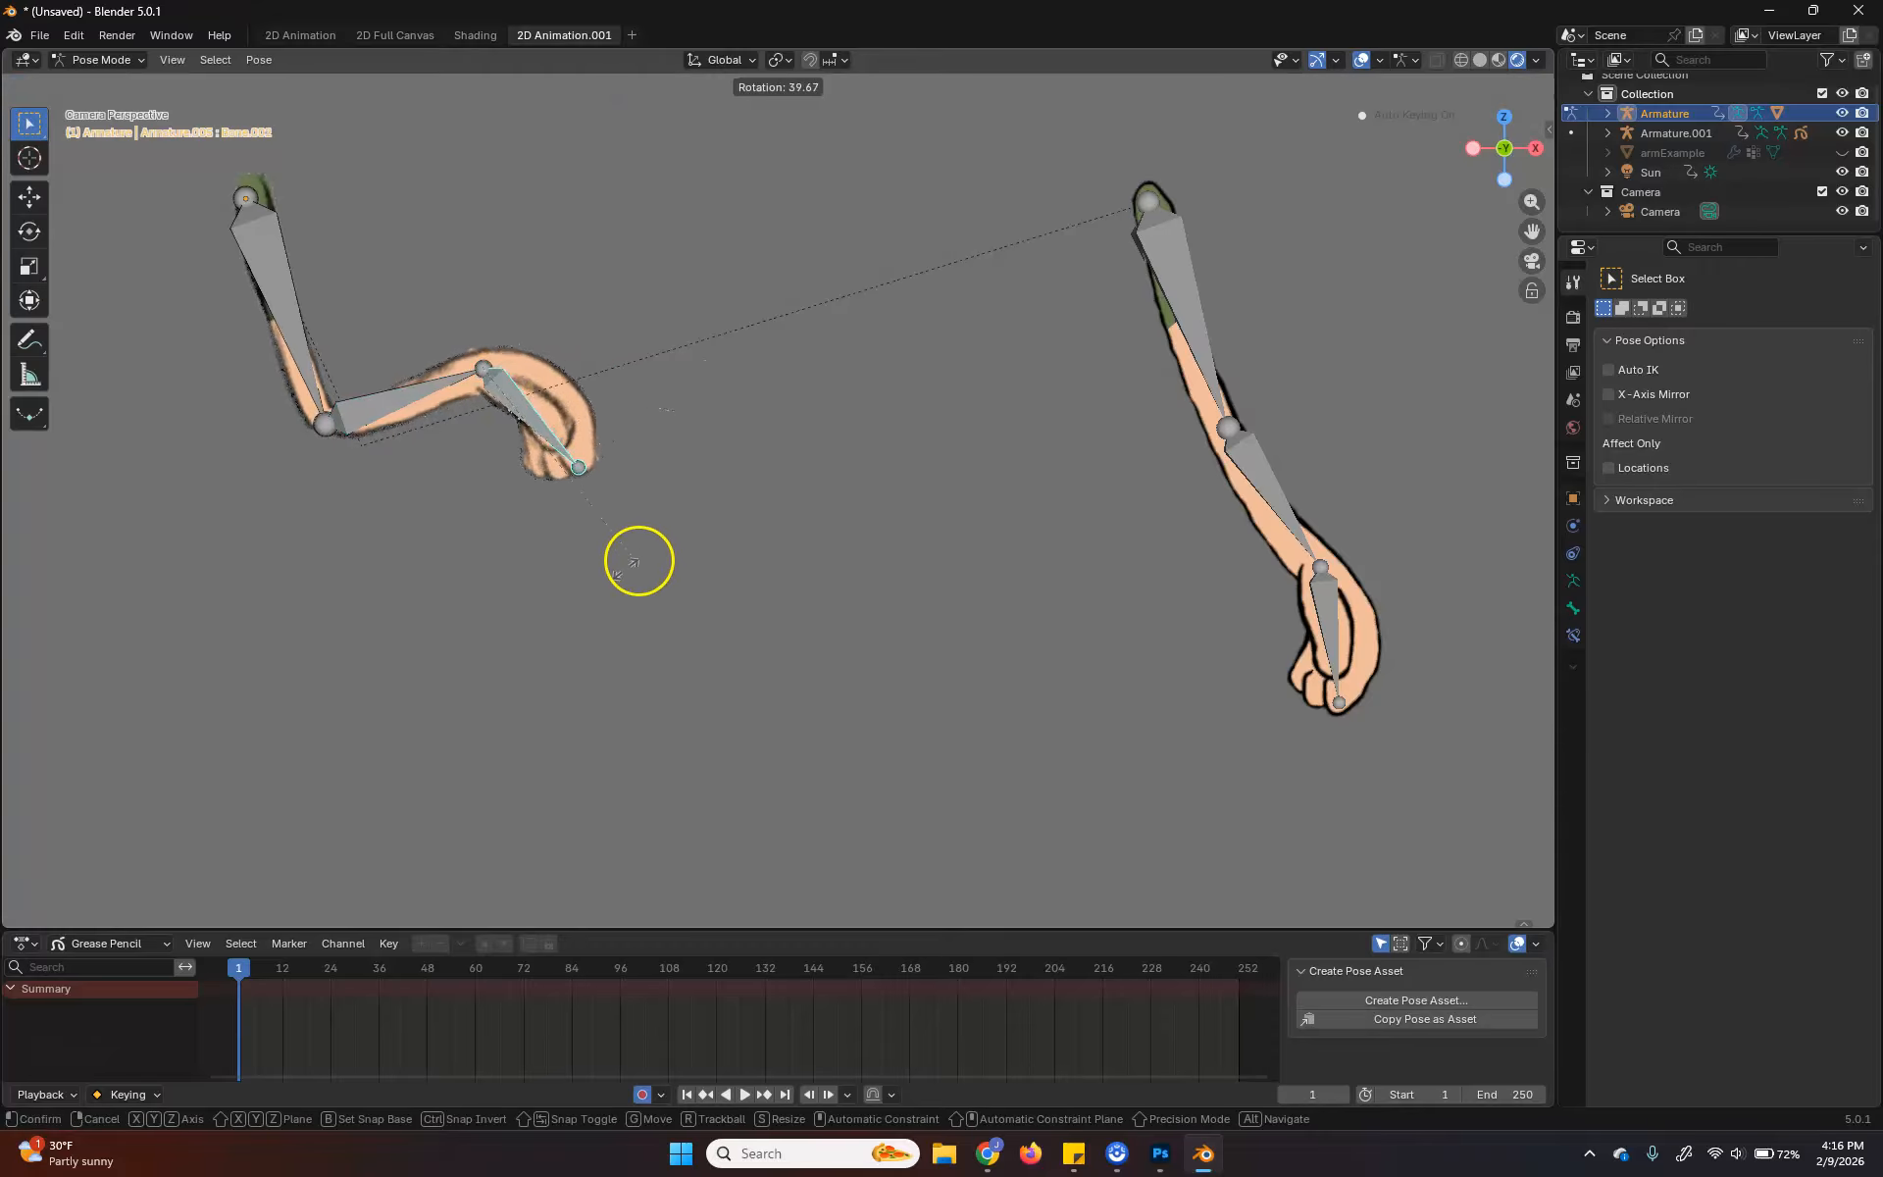
left_click(530, 508)
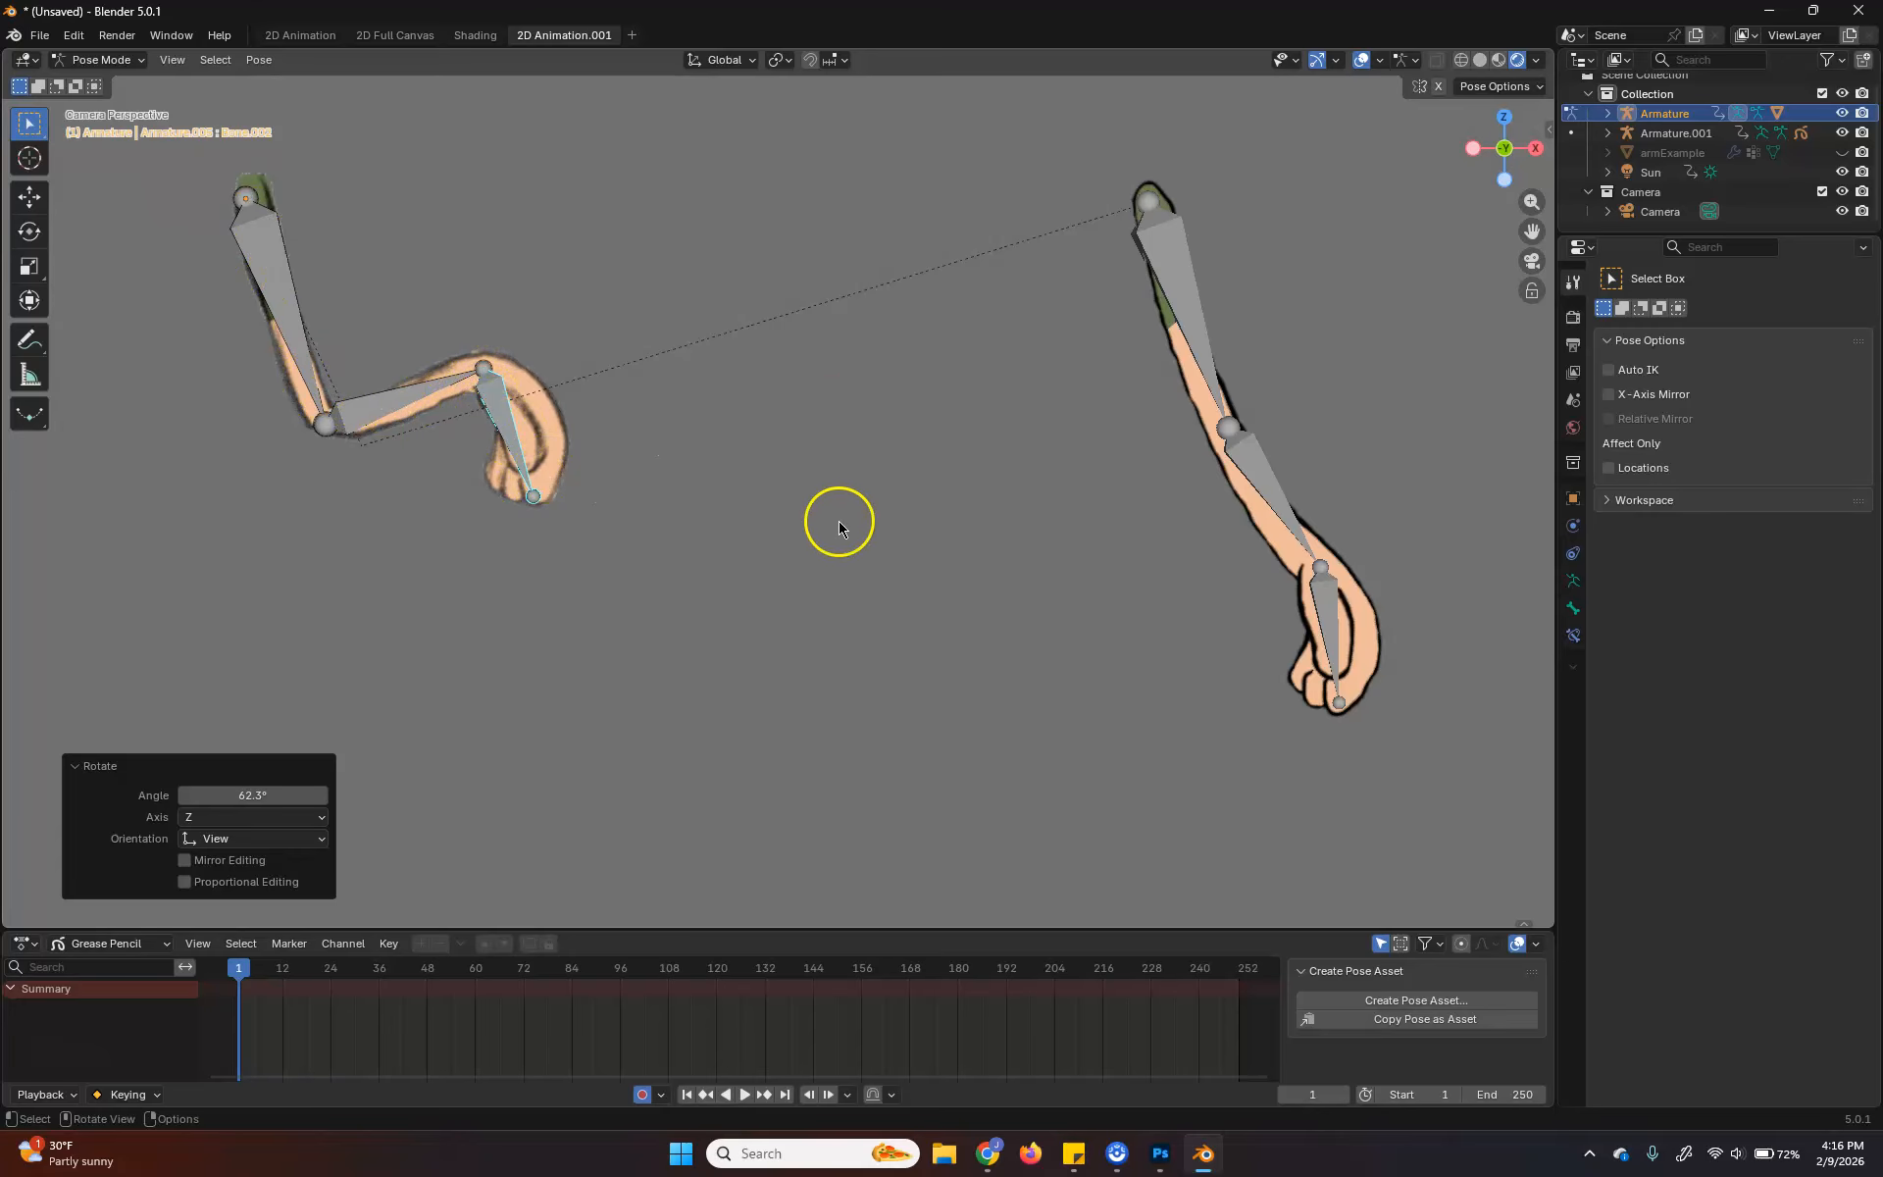
Return to Object Mode, select the right arm's armature and put it in Pose Mode
middle_click_drag(920, 471, 667, 526, "shift")
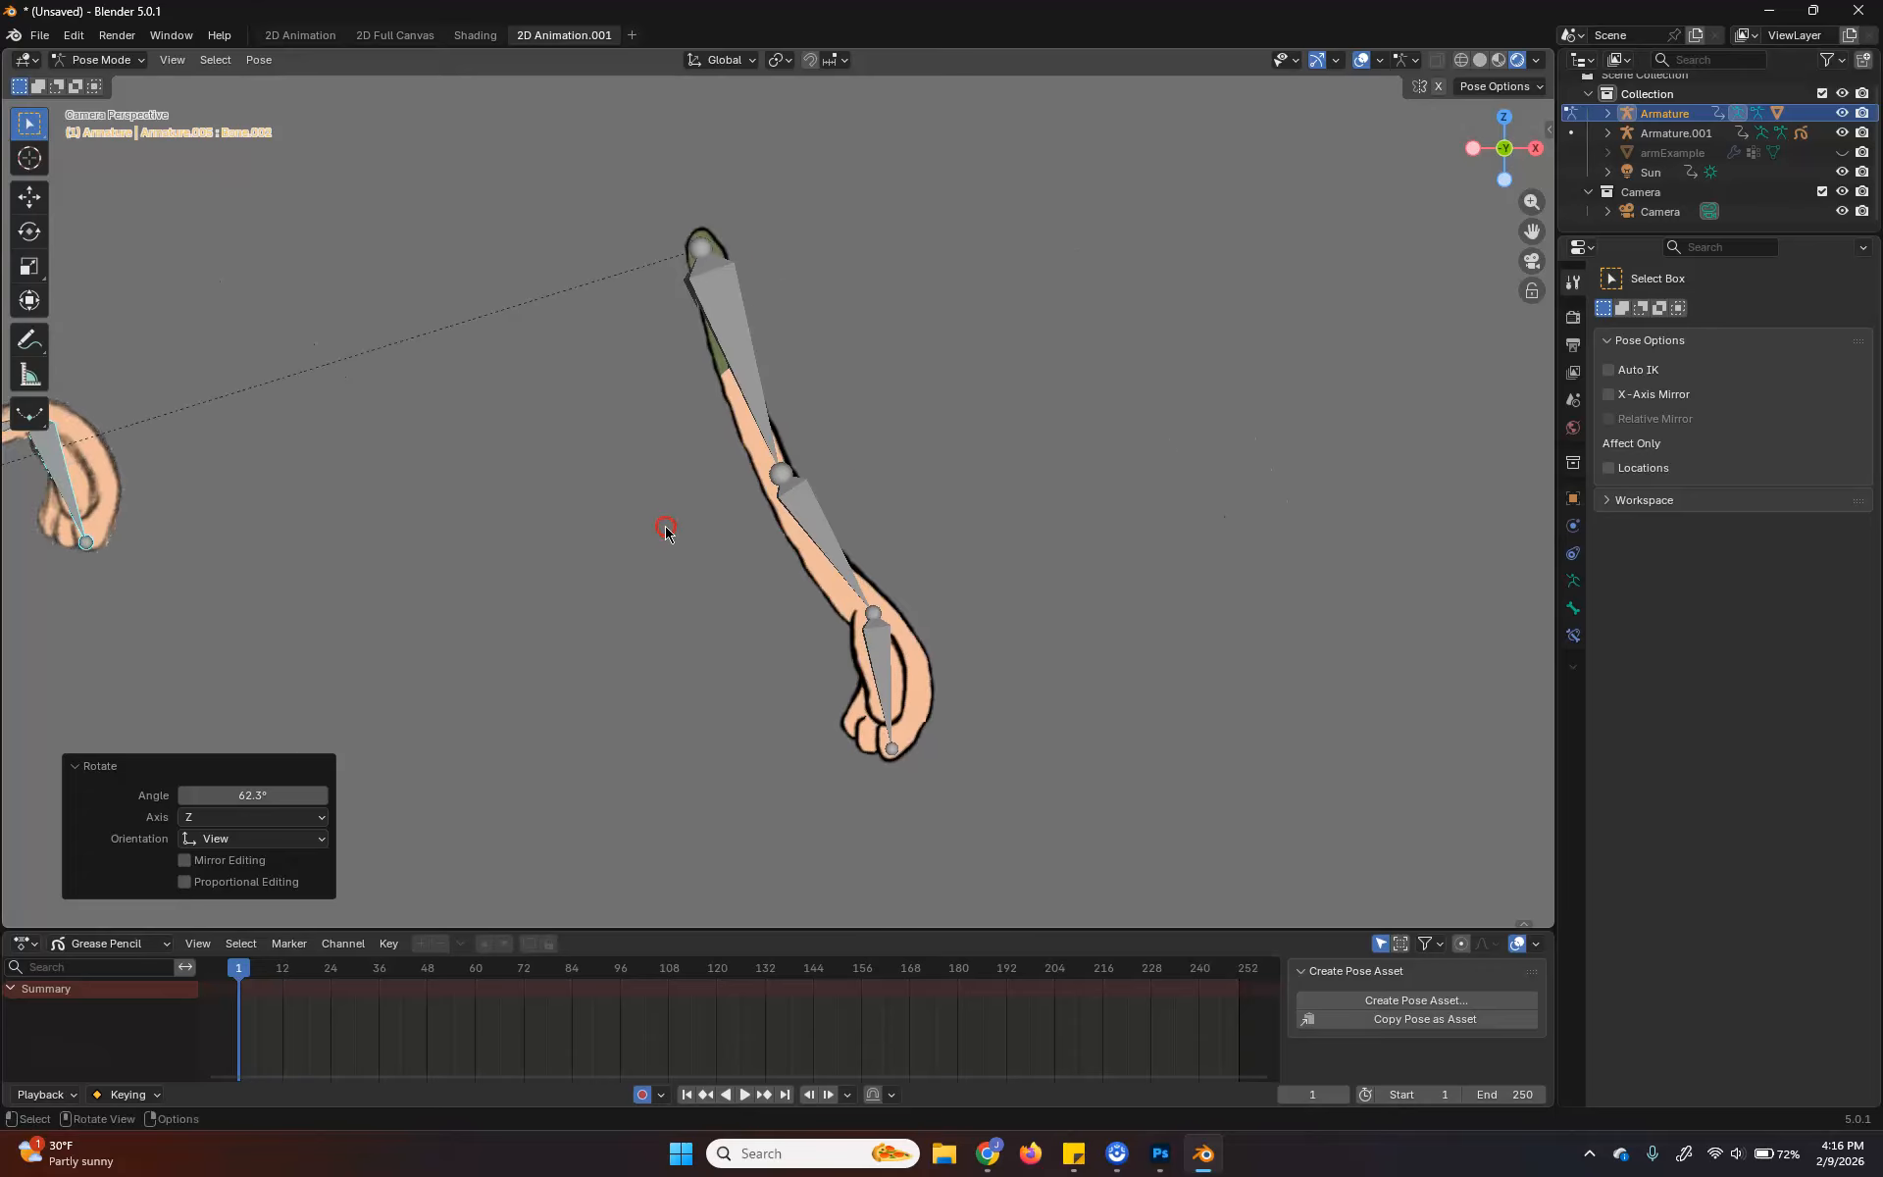
left_click(766, 299)
left_click(95, 60)
left_click(93, 79)
left_click(725, 295)
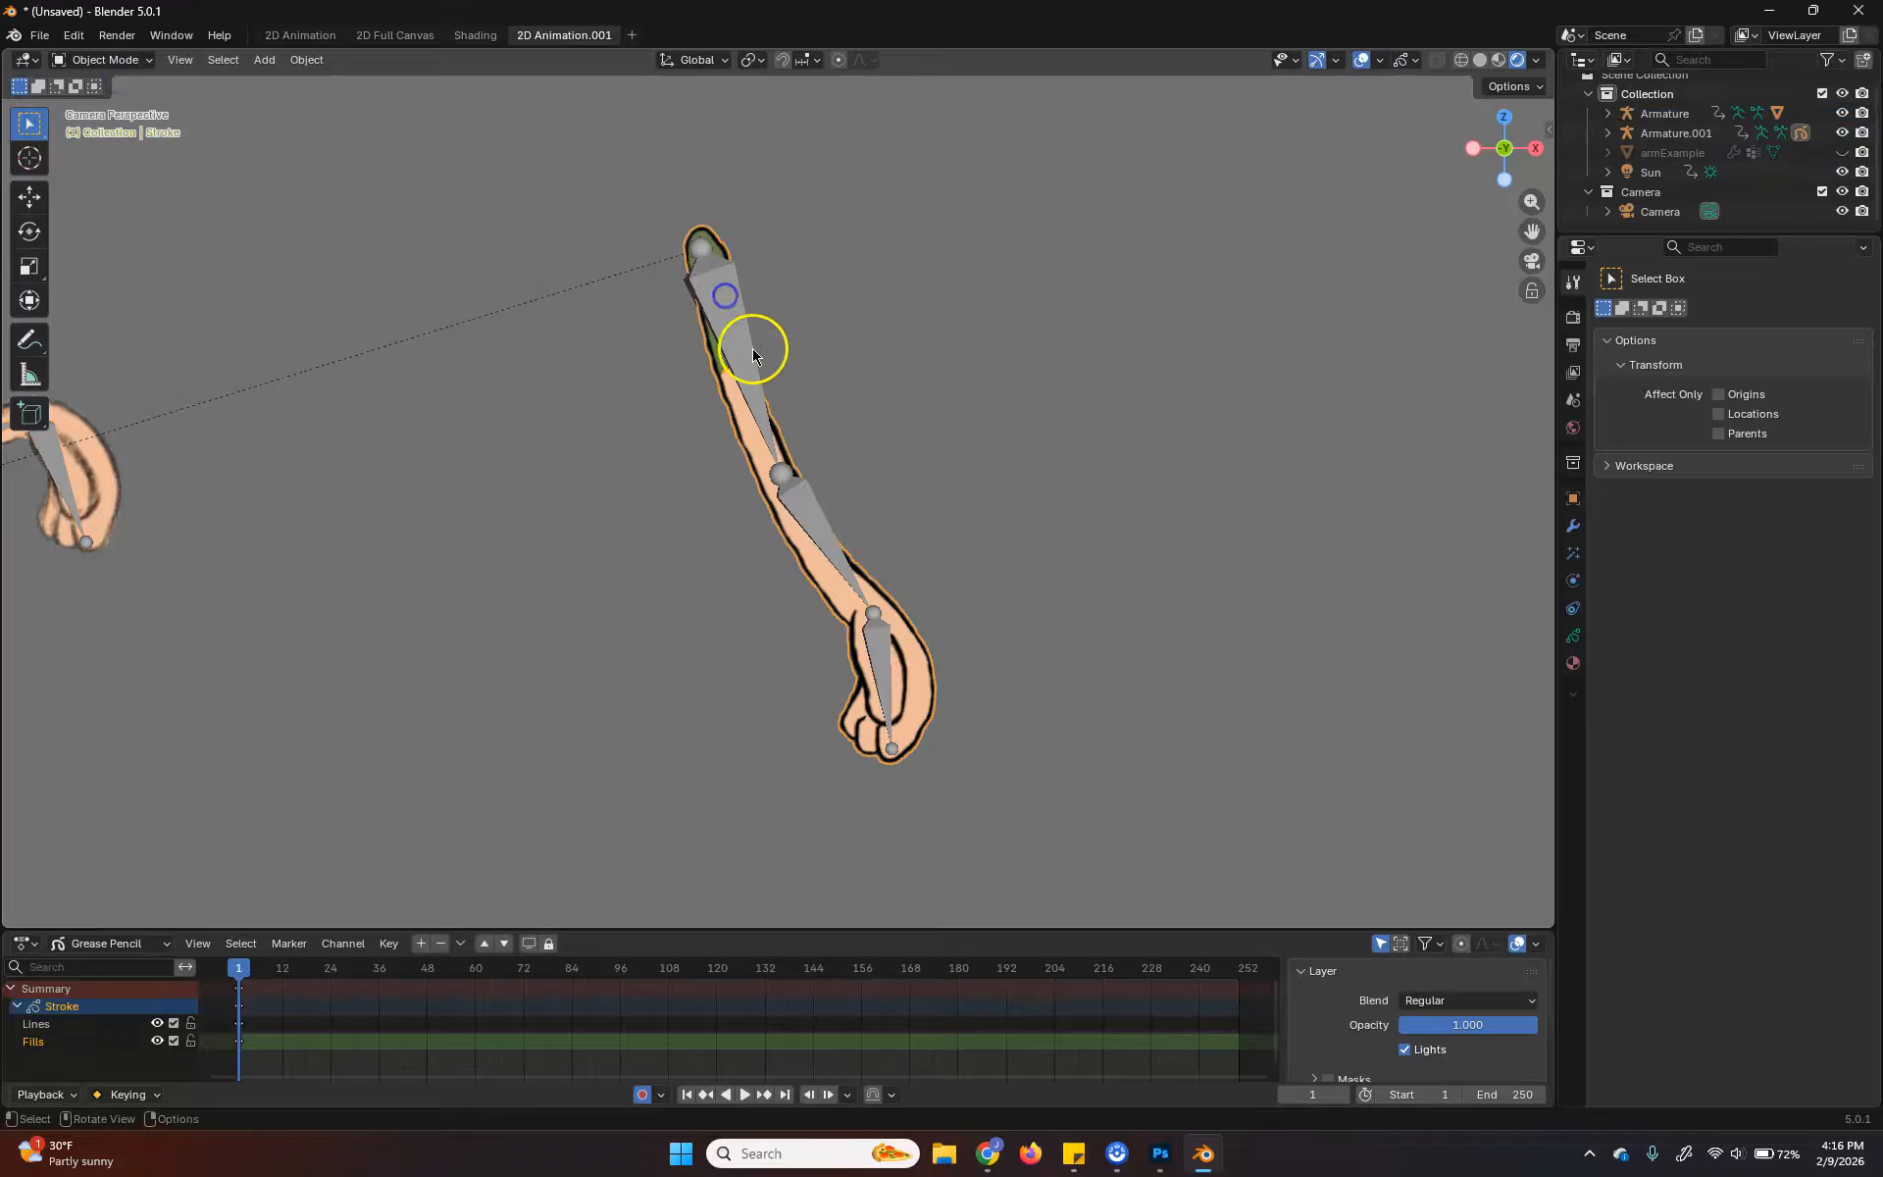
left_click(824, 503)
left_click(103, 60)
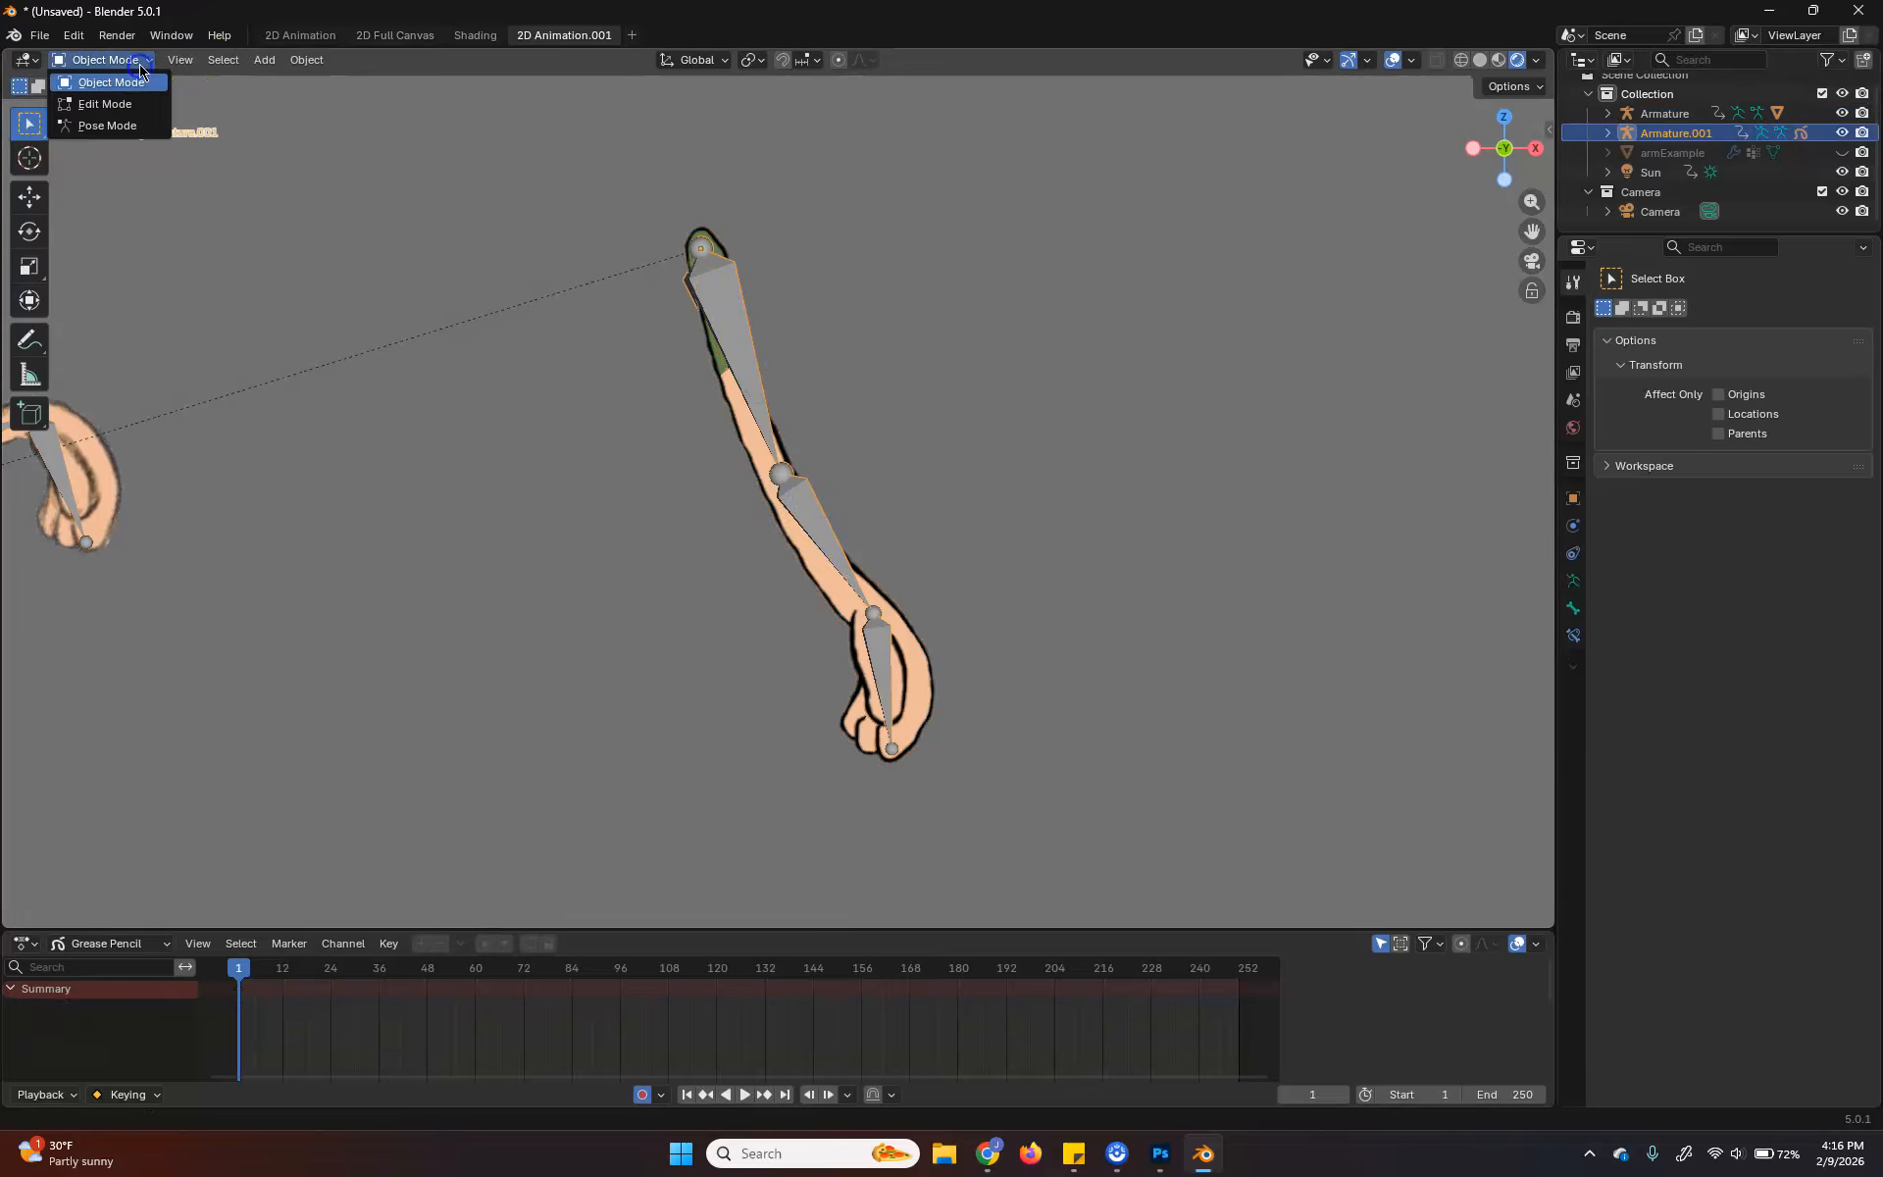
left_click(132, 128)
Test the right arm's bend by rotating its forearm bone about -80°, and undo the rotation
left_click(807, 513)
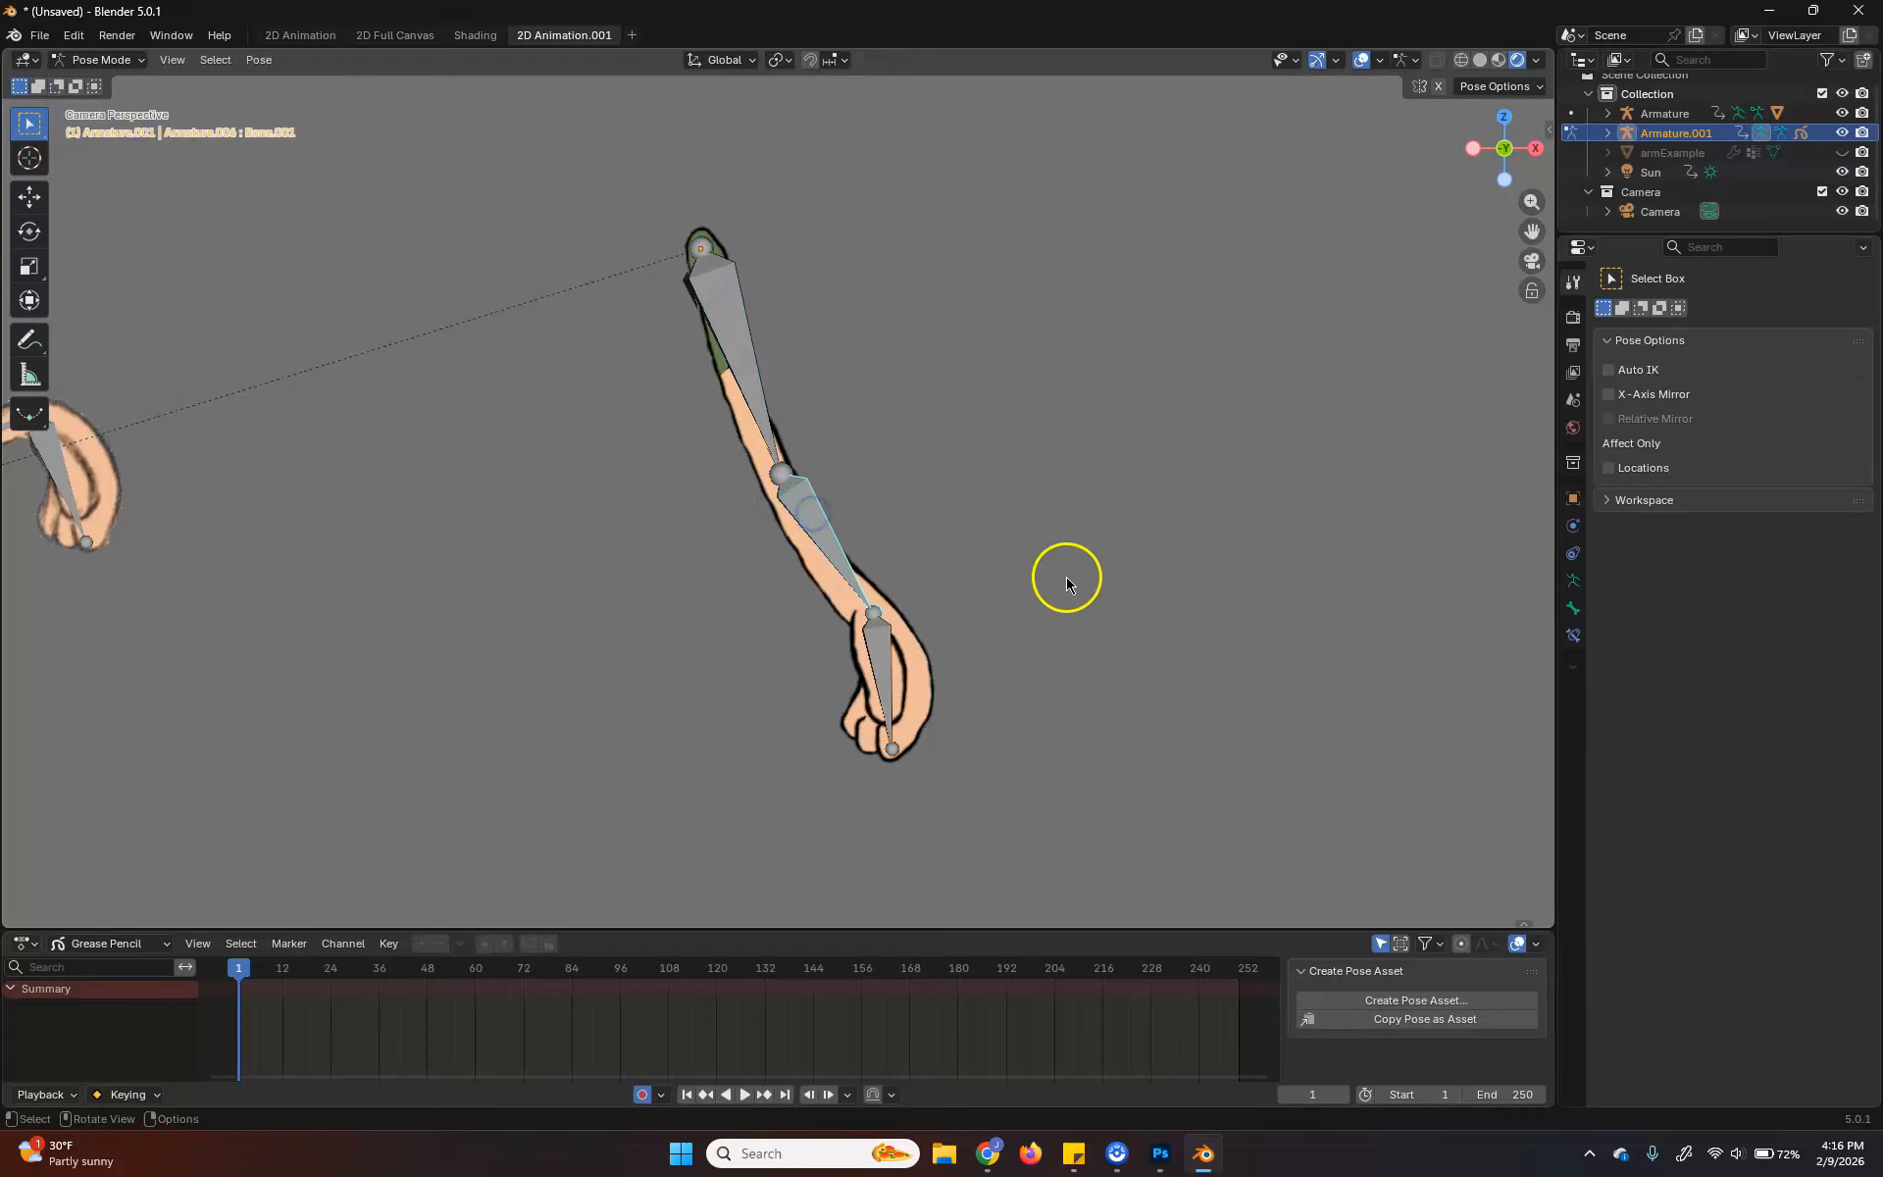
key("r")
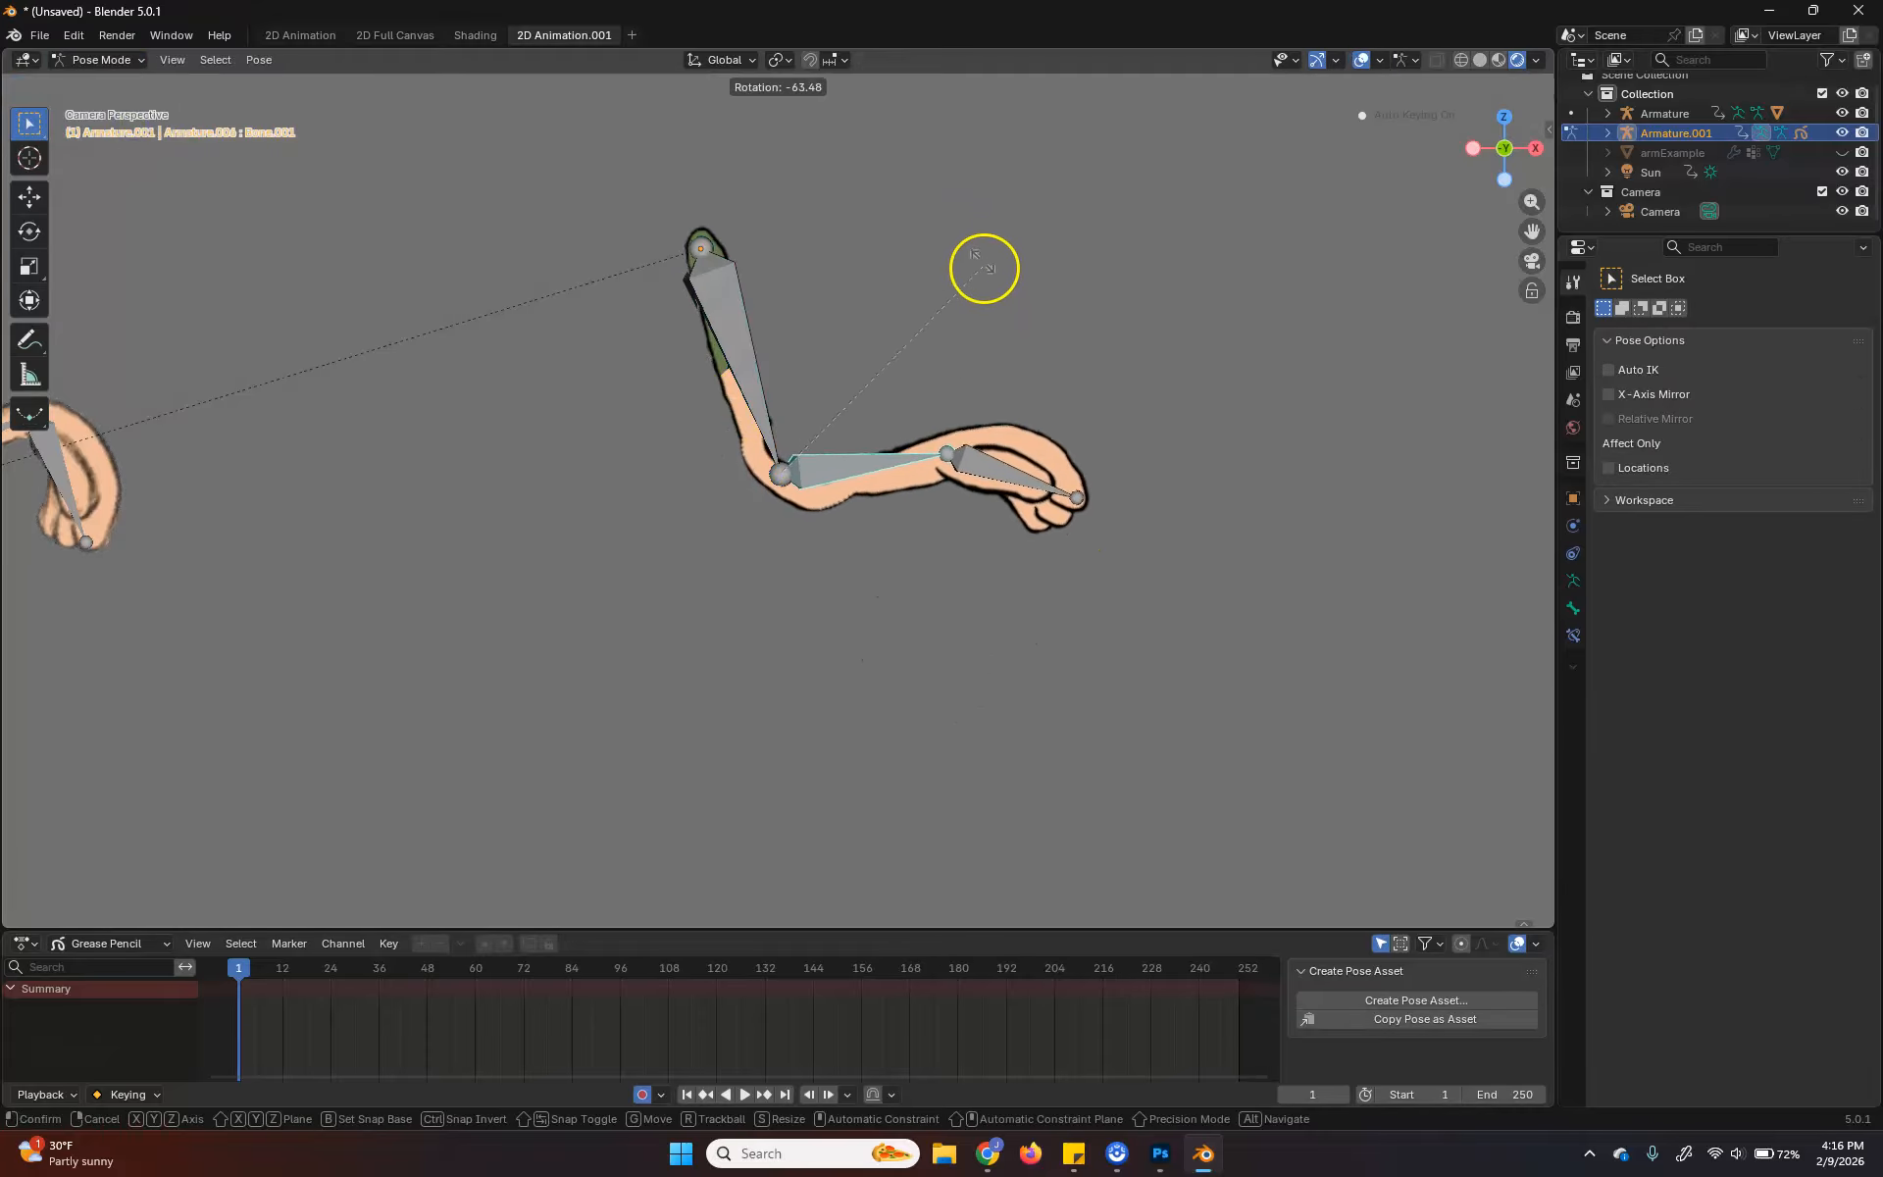
left_click(842, 358)
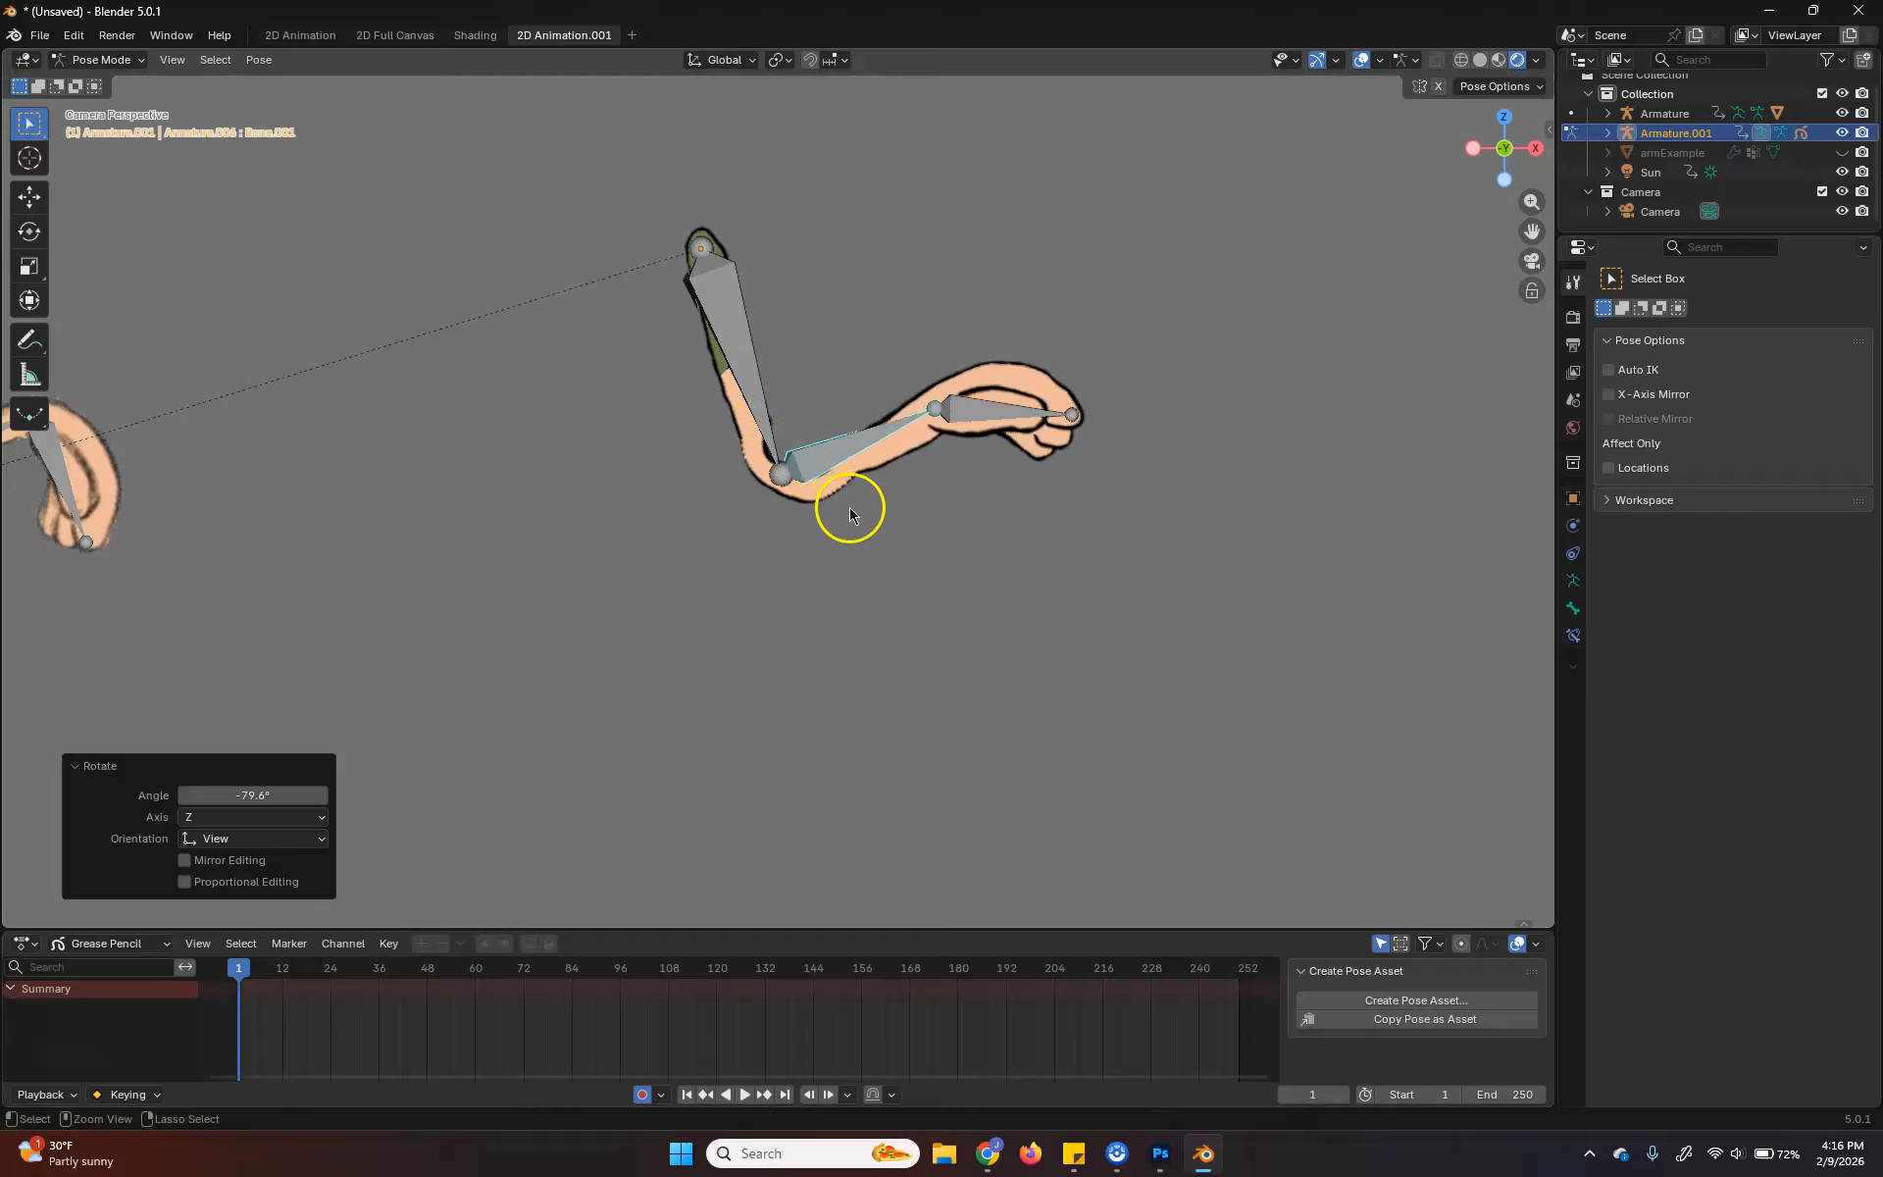
key("ctrl+z")
Try the Stick viewport display on the right arm's upper-arm bone alone, and set it back to Armature Defined
left_click(730, 309)
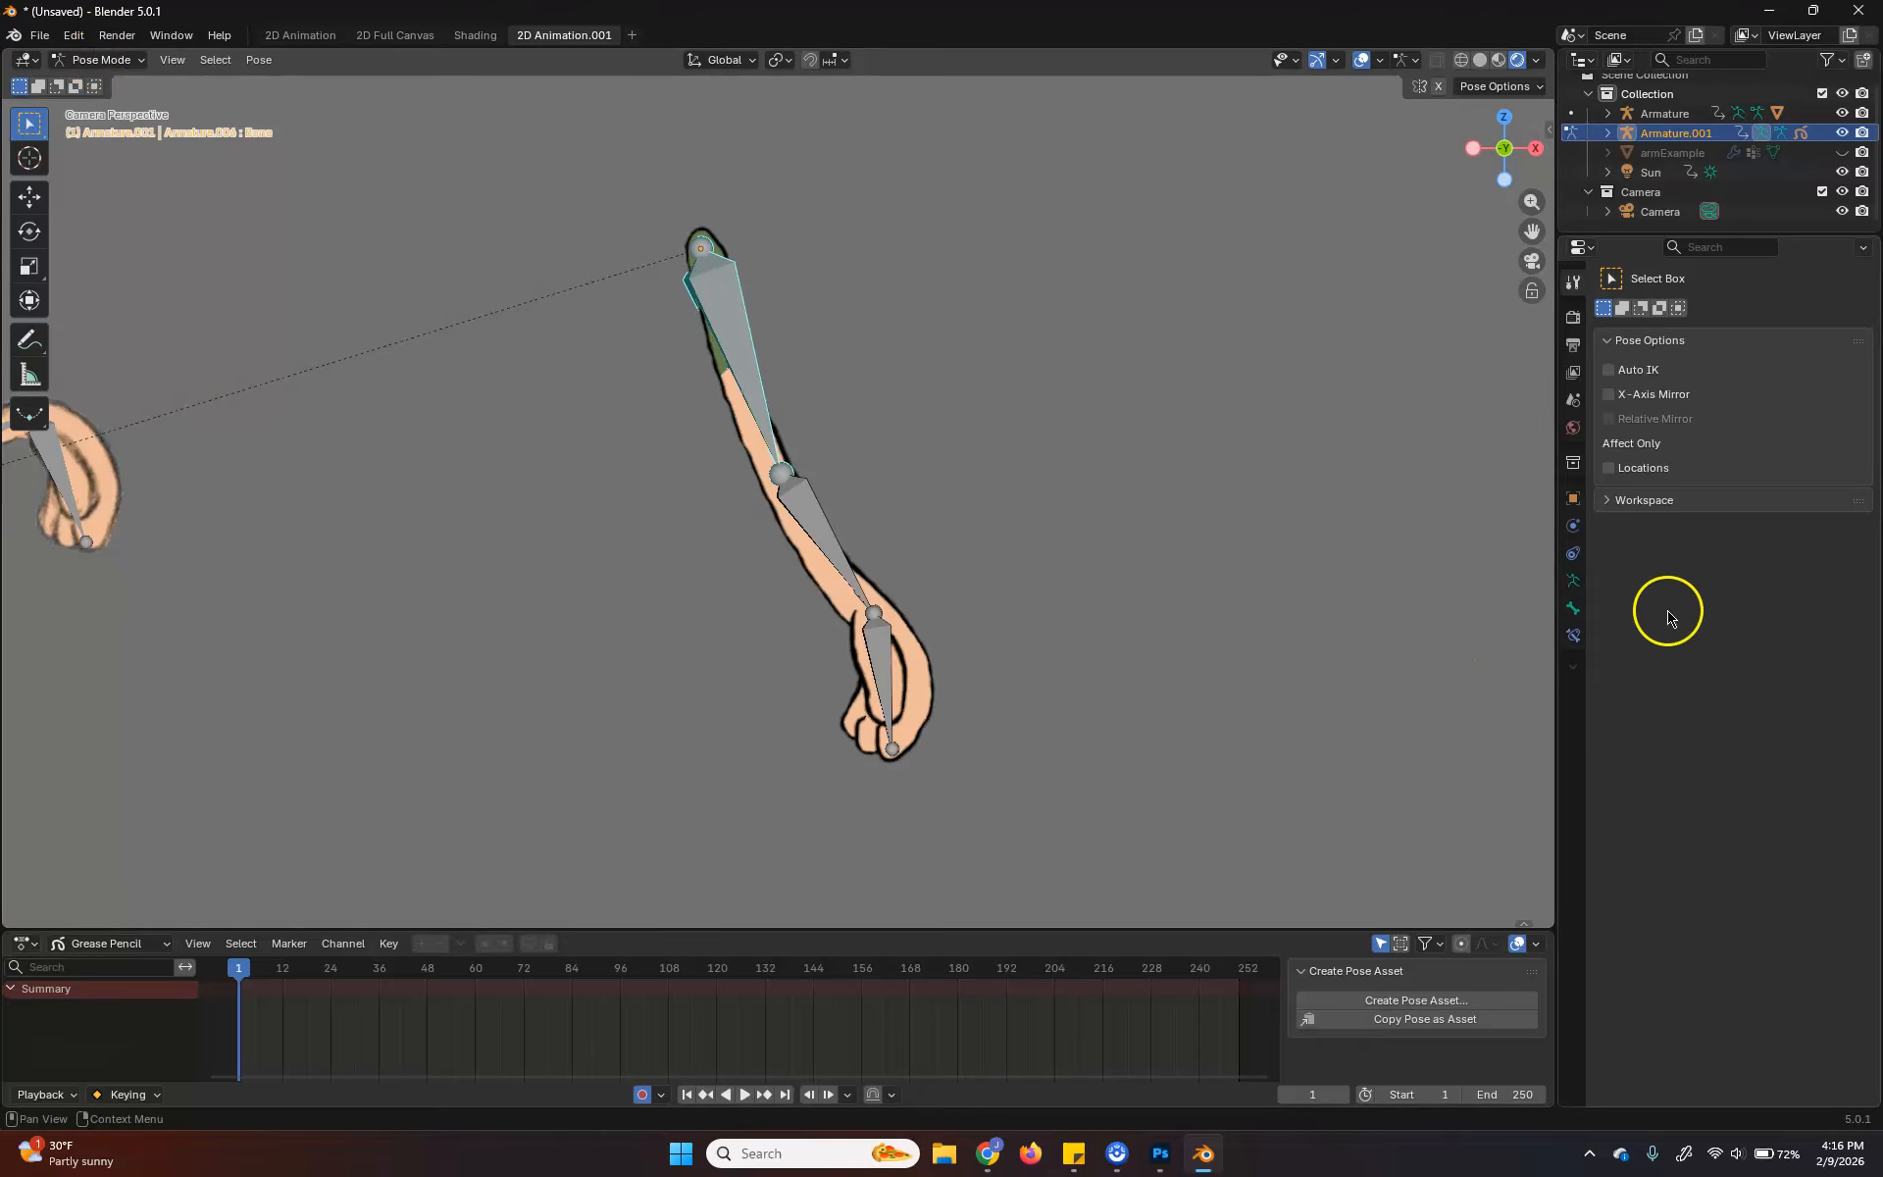
left_click(1573, 607)
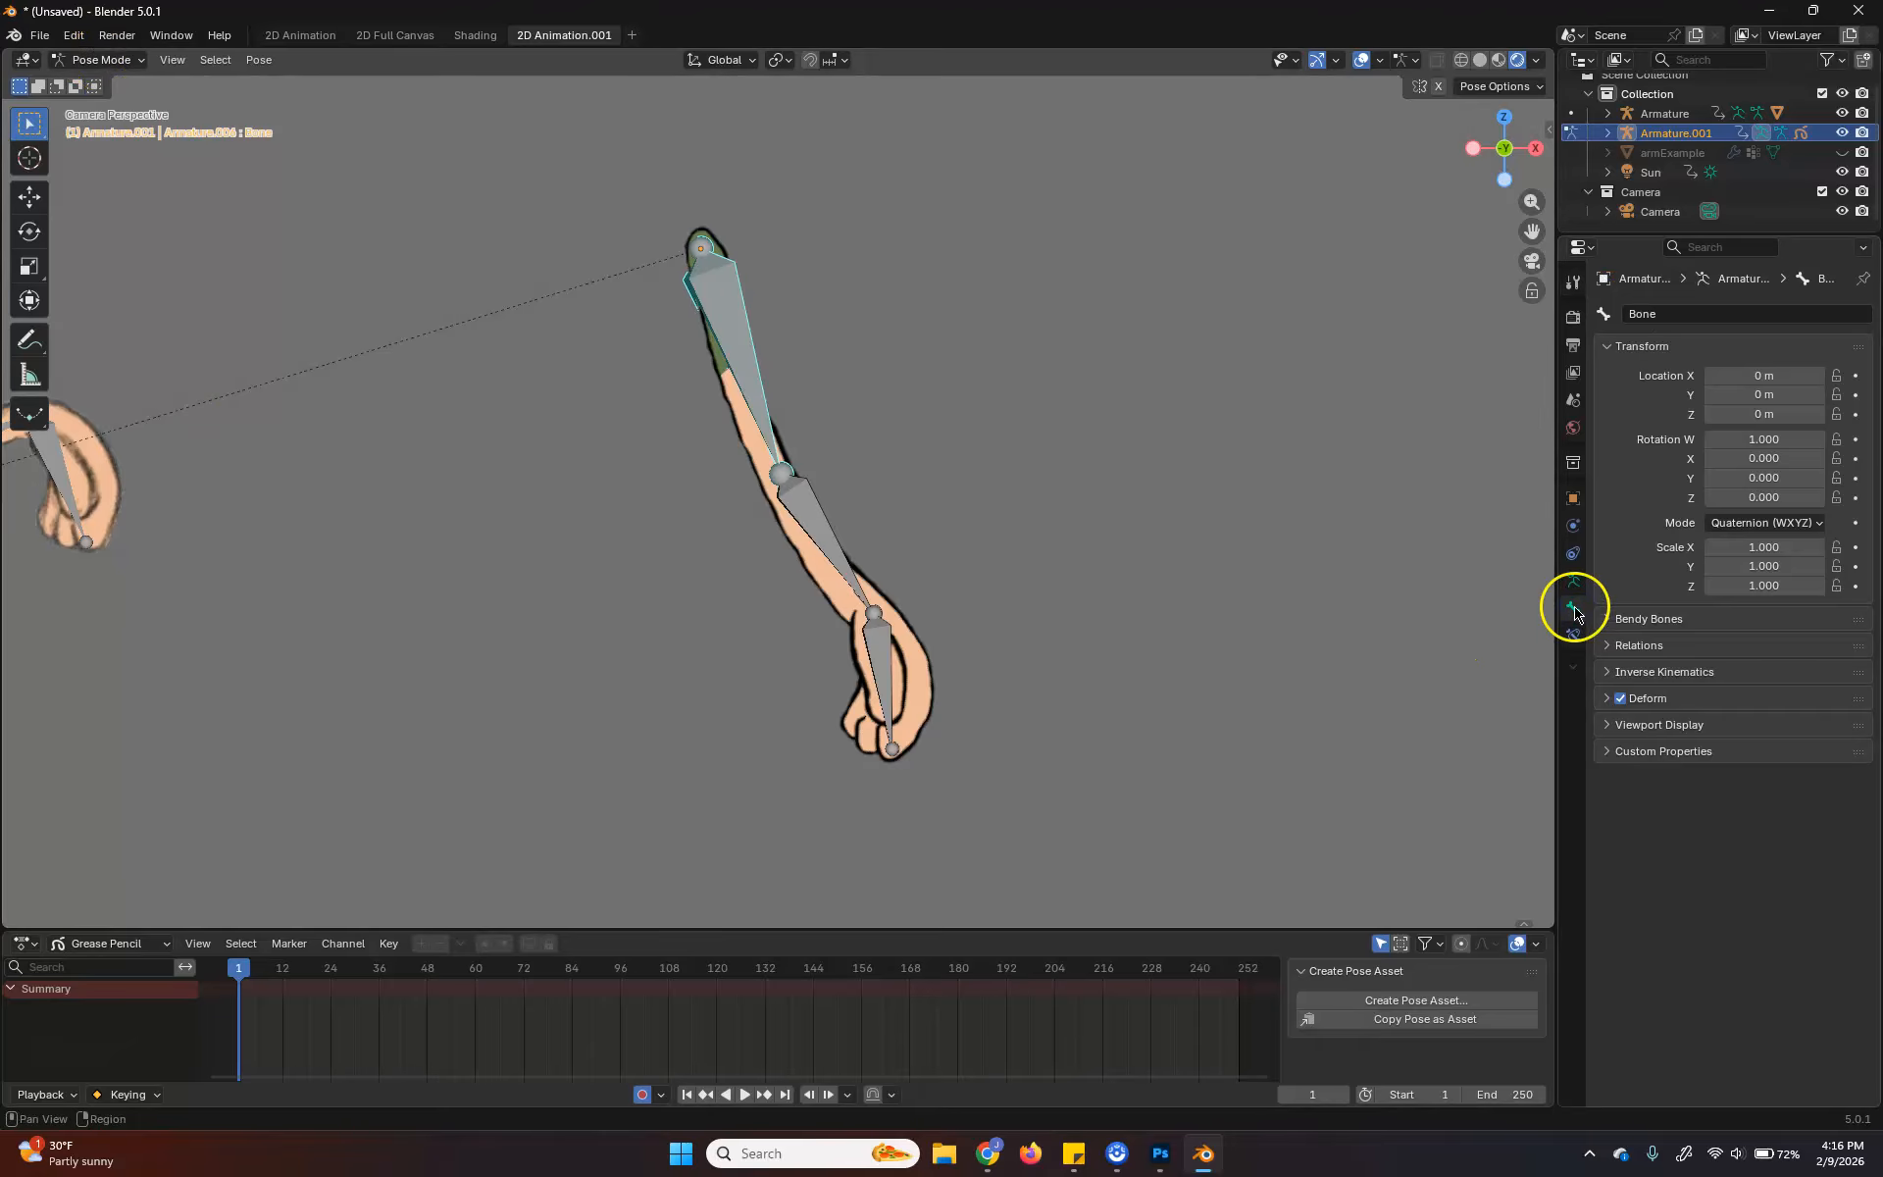
left_click(1661, 725)
left_click(1773, 796)
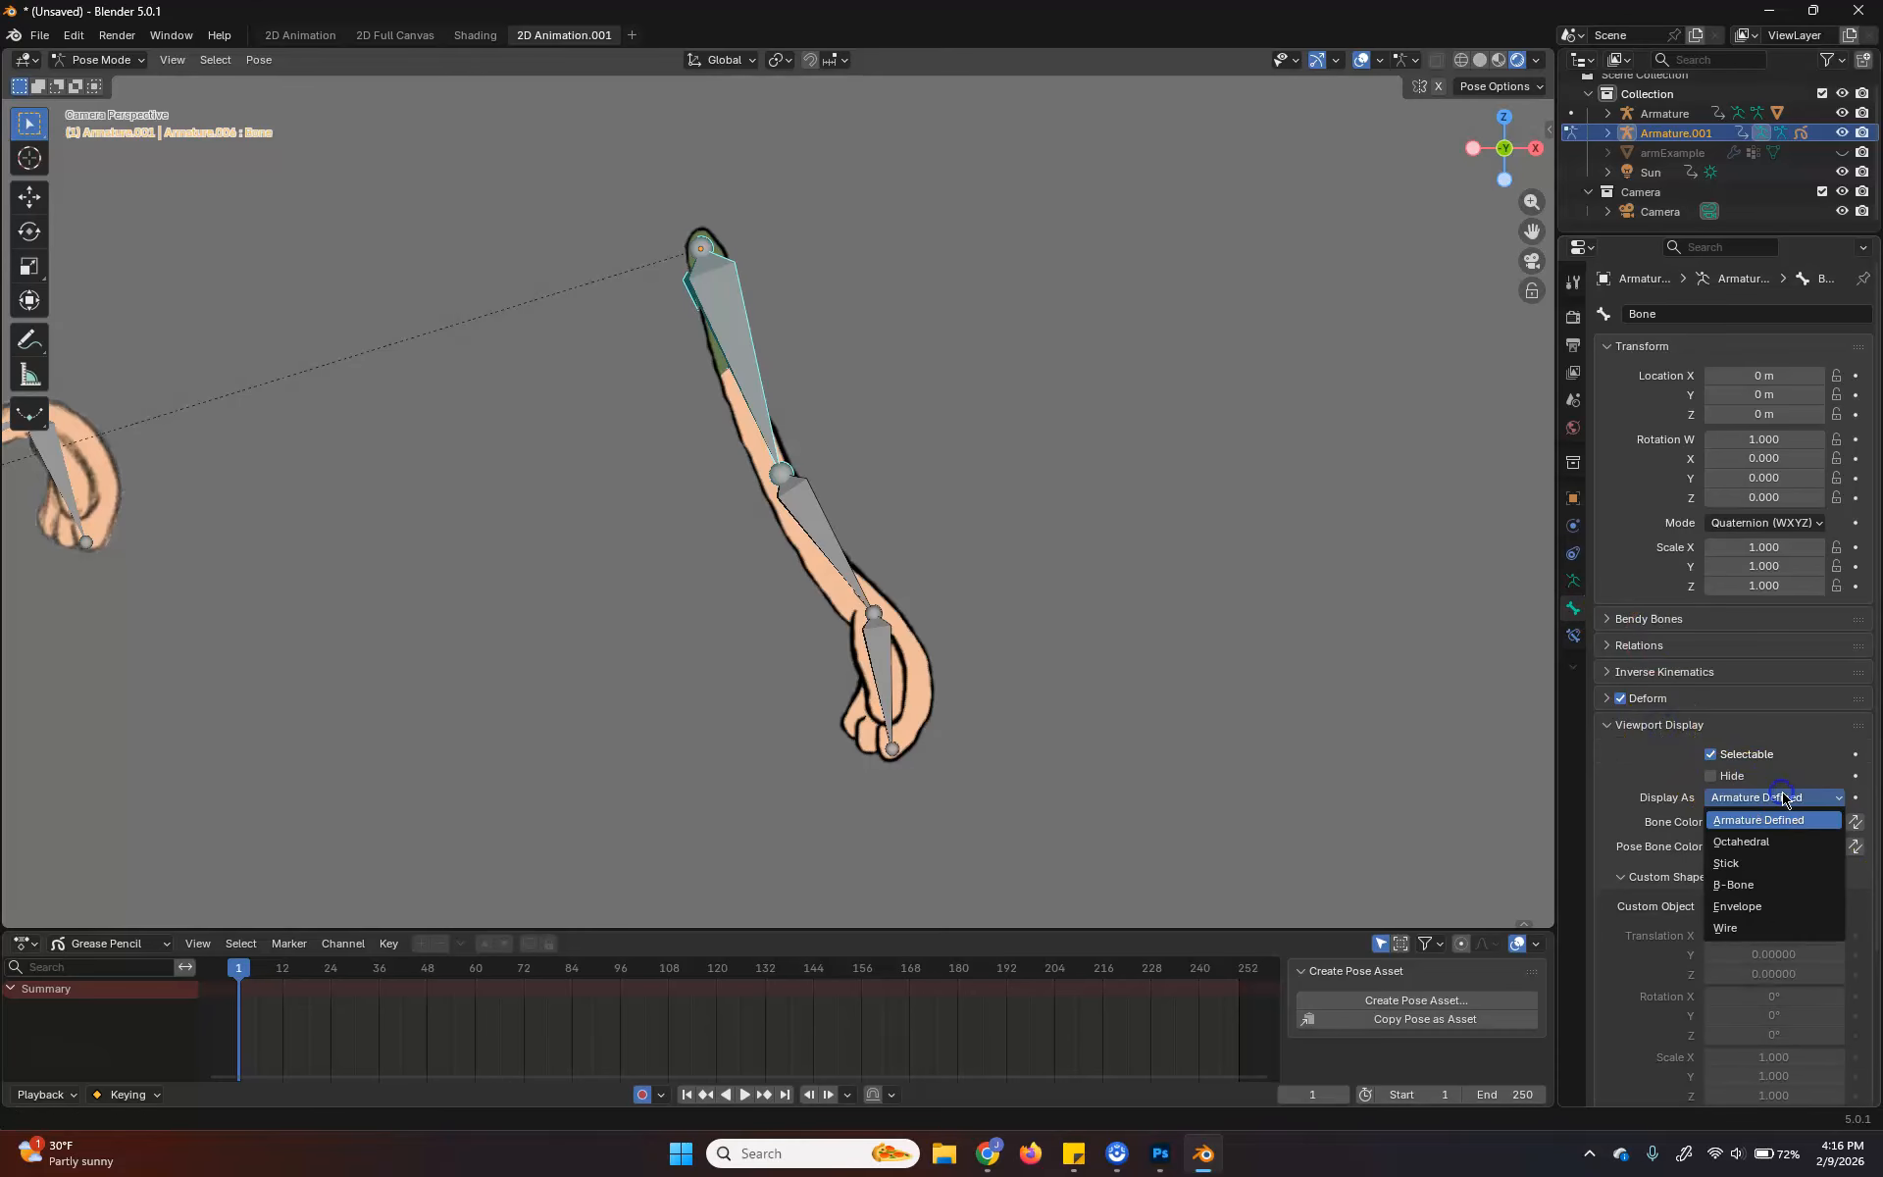
left_click(1769, 863)
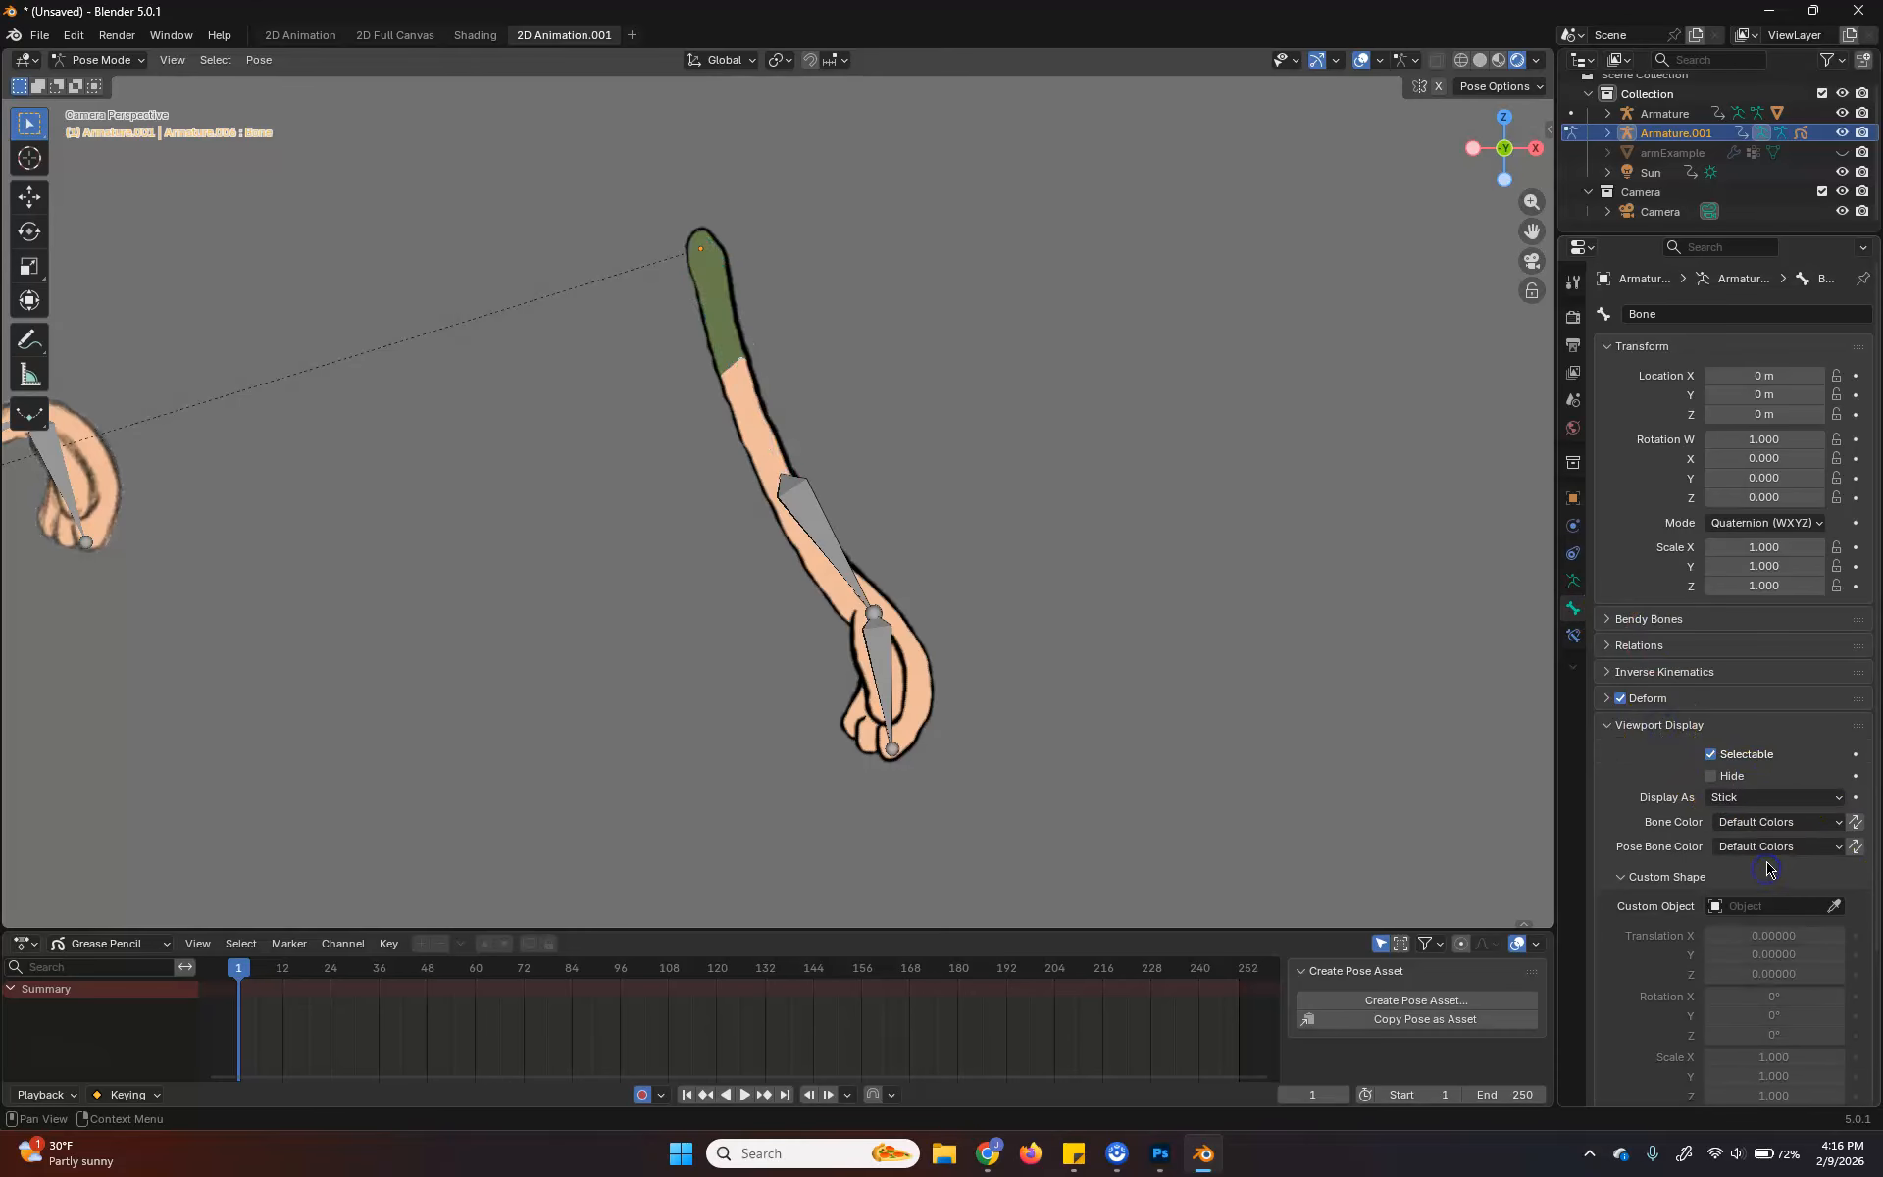
left_click(1755, 796)
left_click(1750, 775)
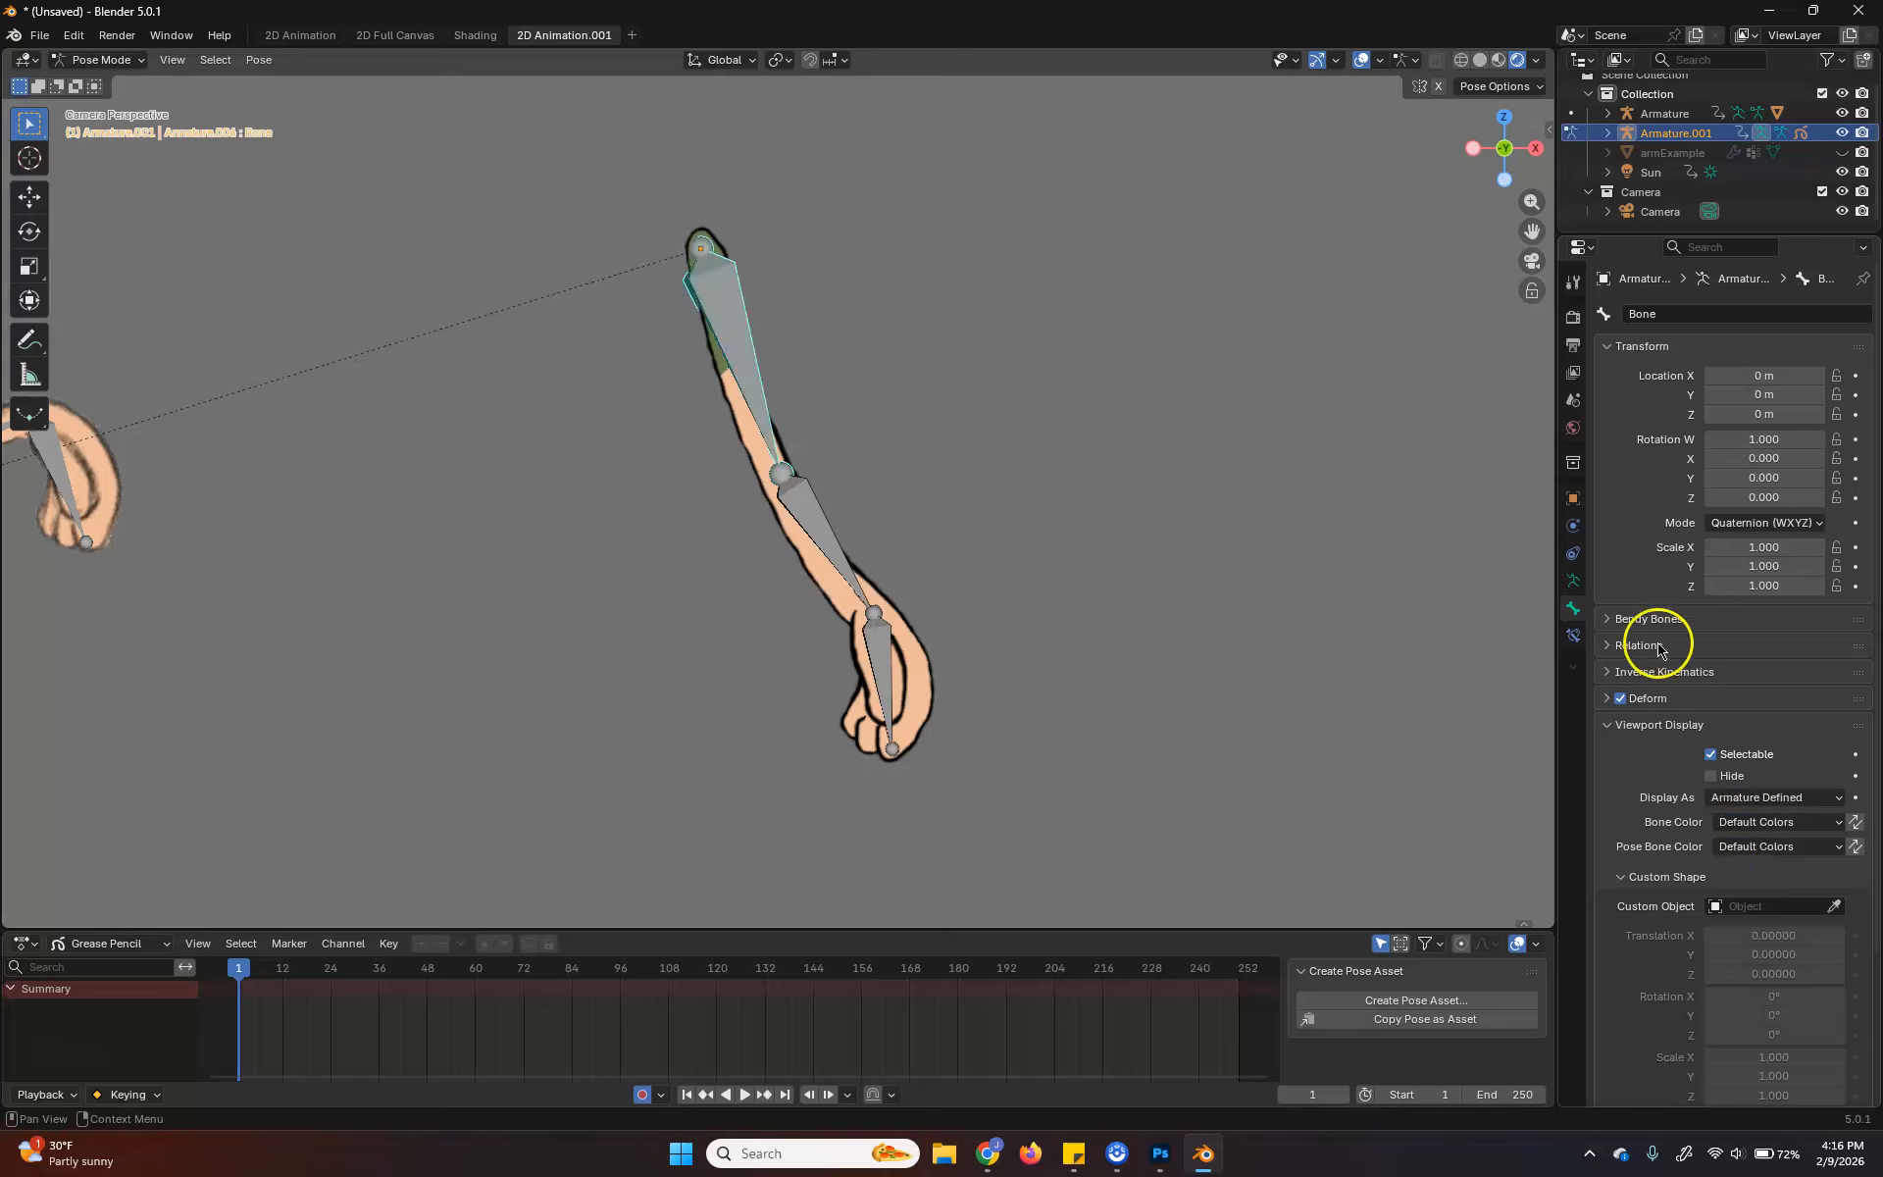
Set the whole right armature's viewport display to Stick and enable In Front for it
left_click(1572, 580)
left_click(1662, 653)
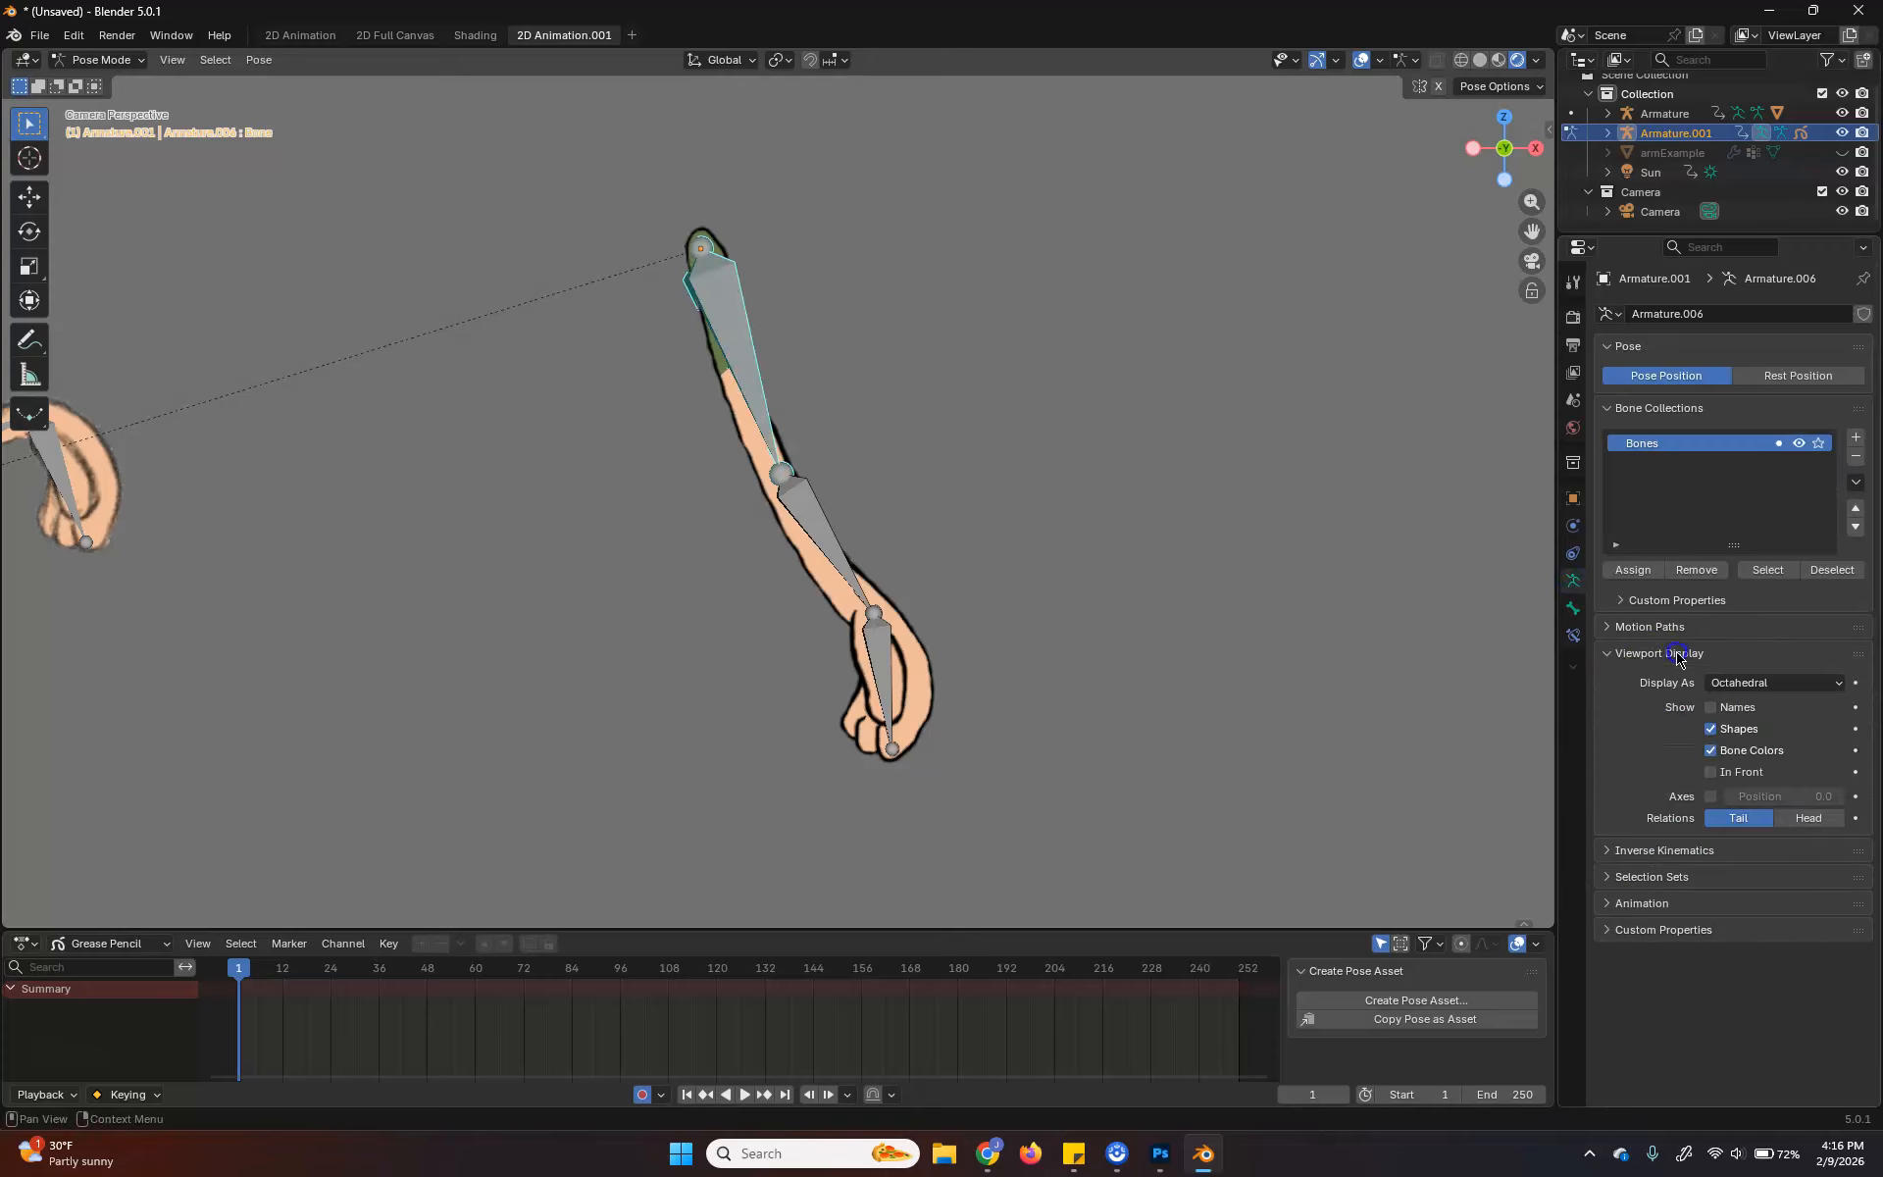
left_click(1775, 683)
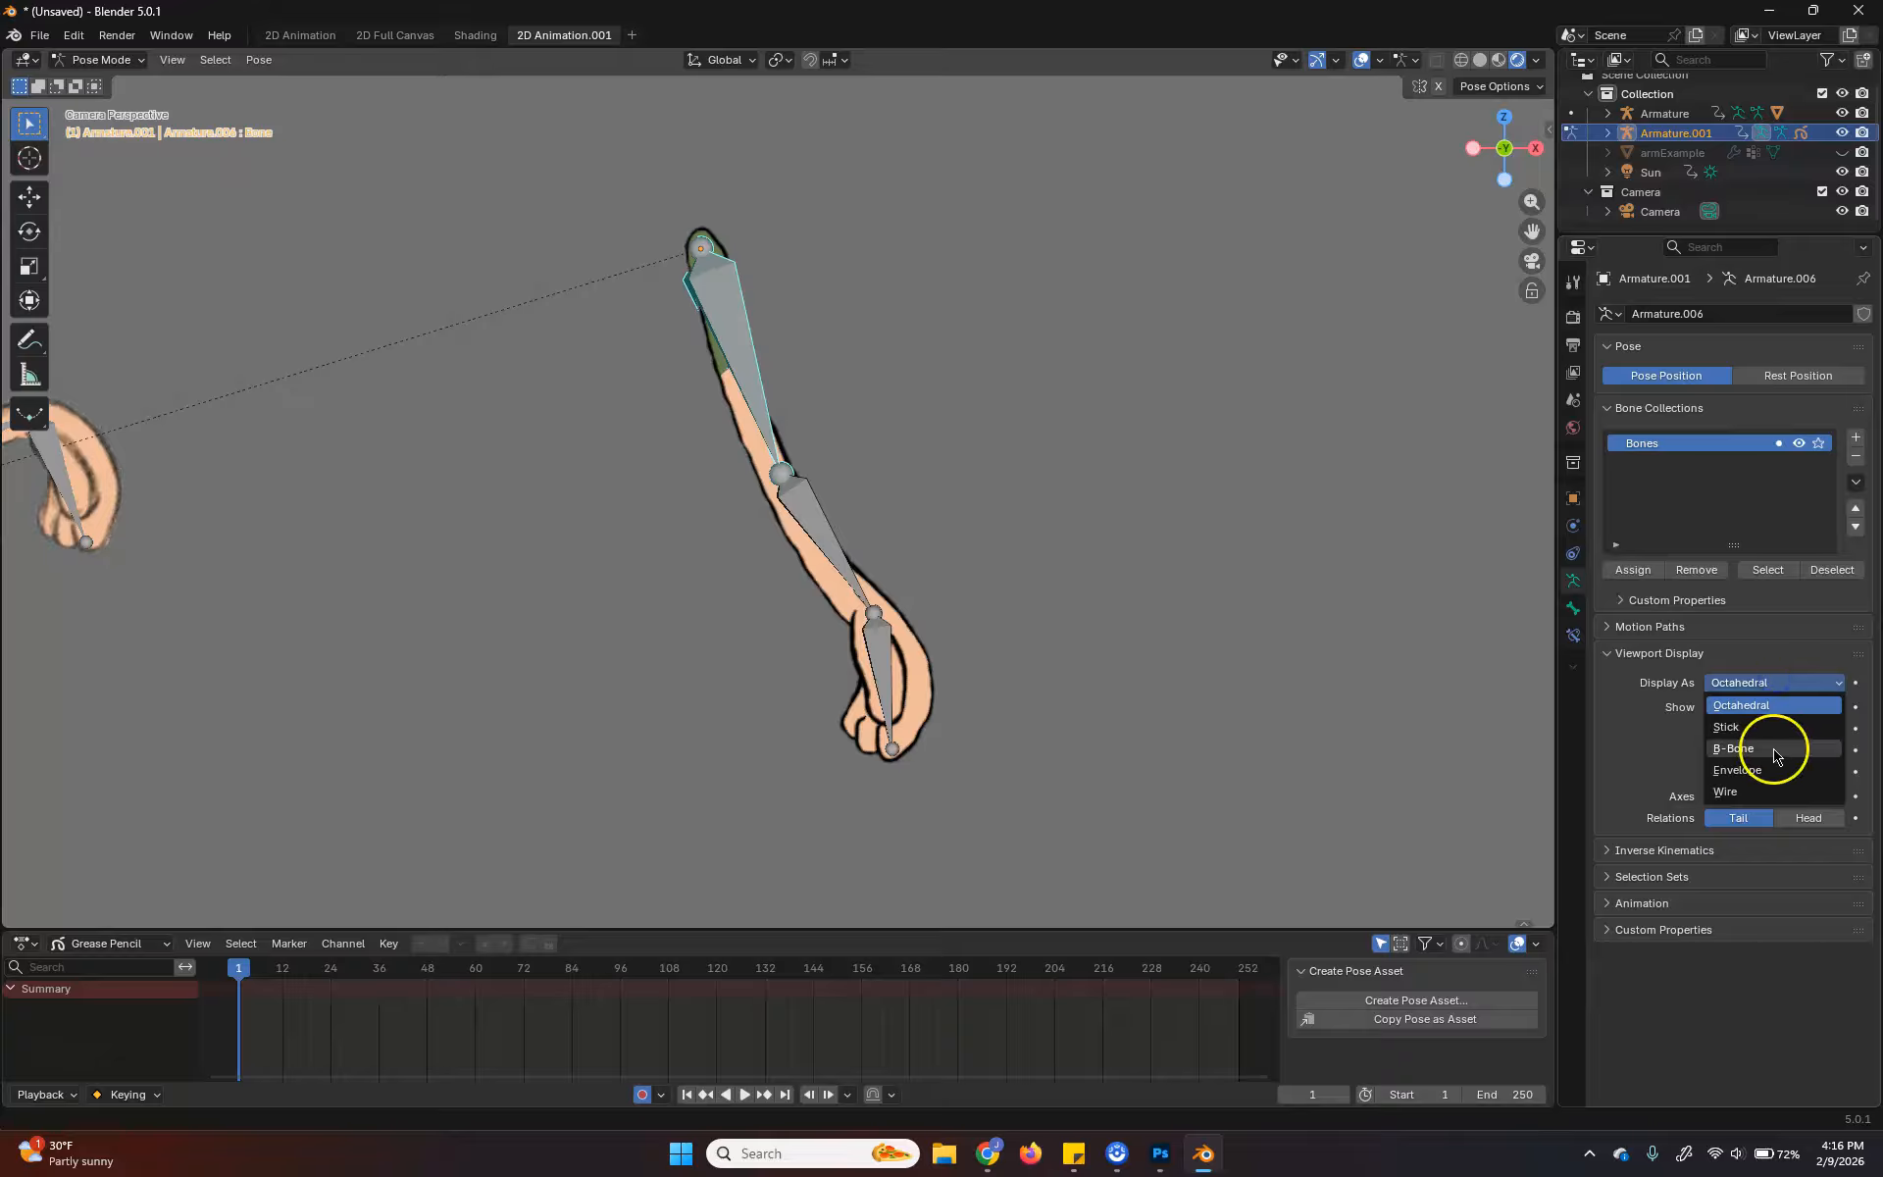
left_click(1777, 726)
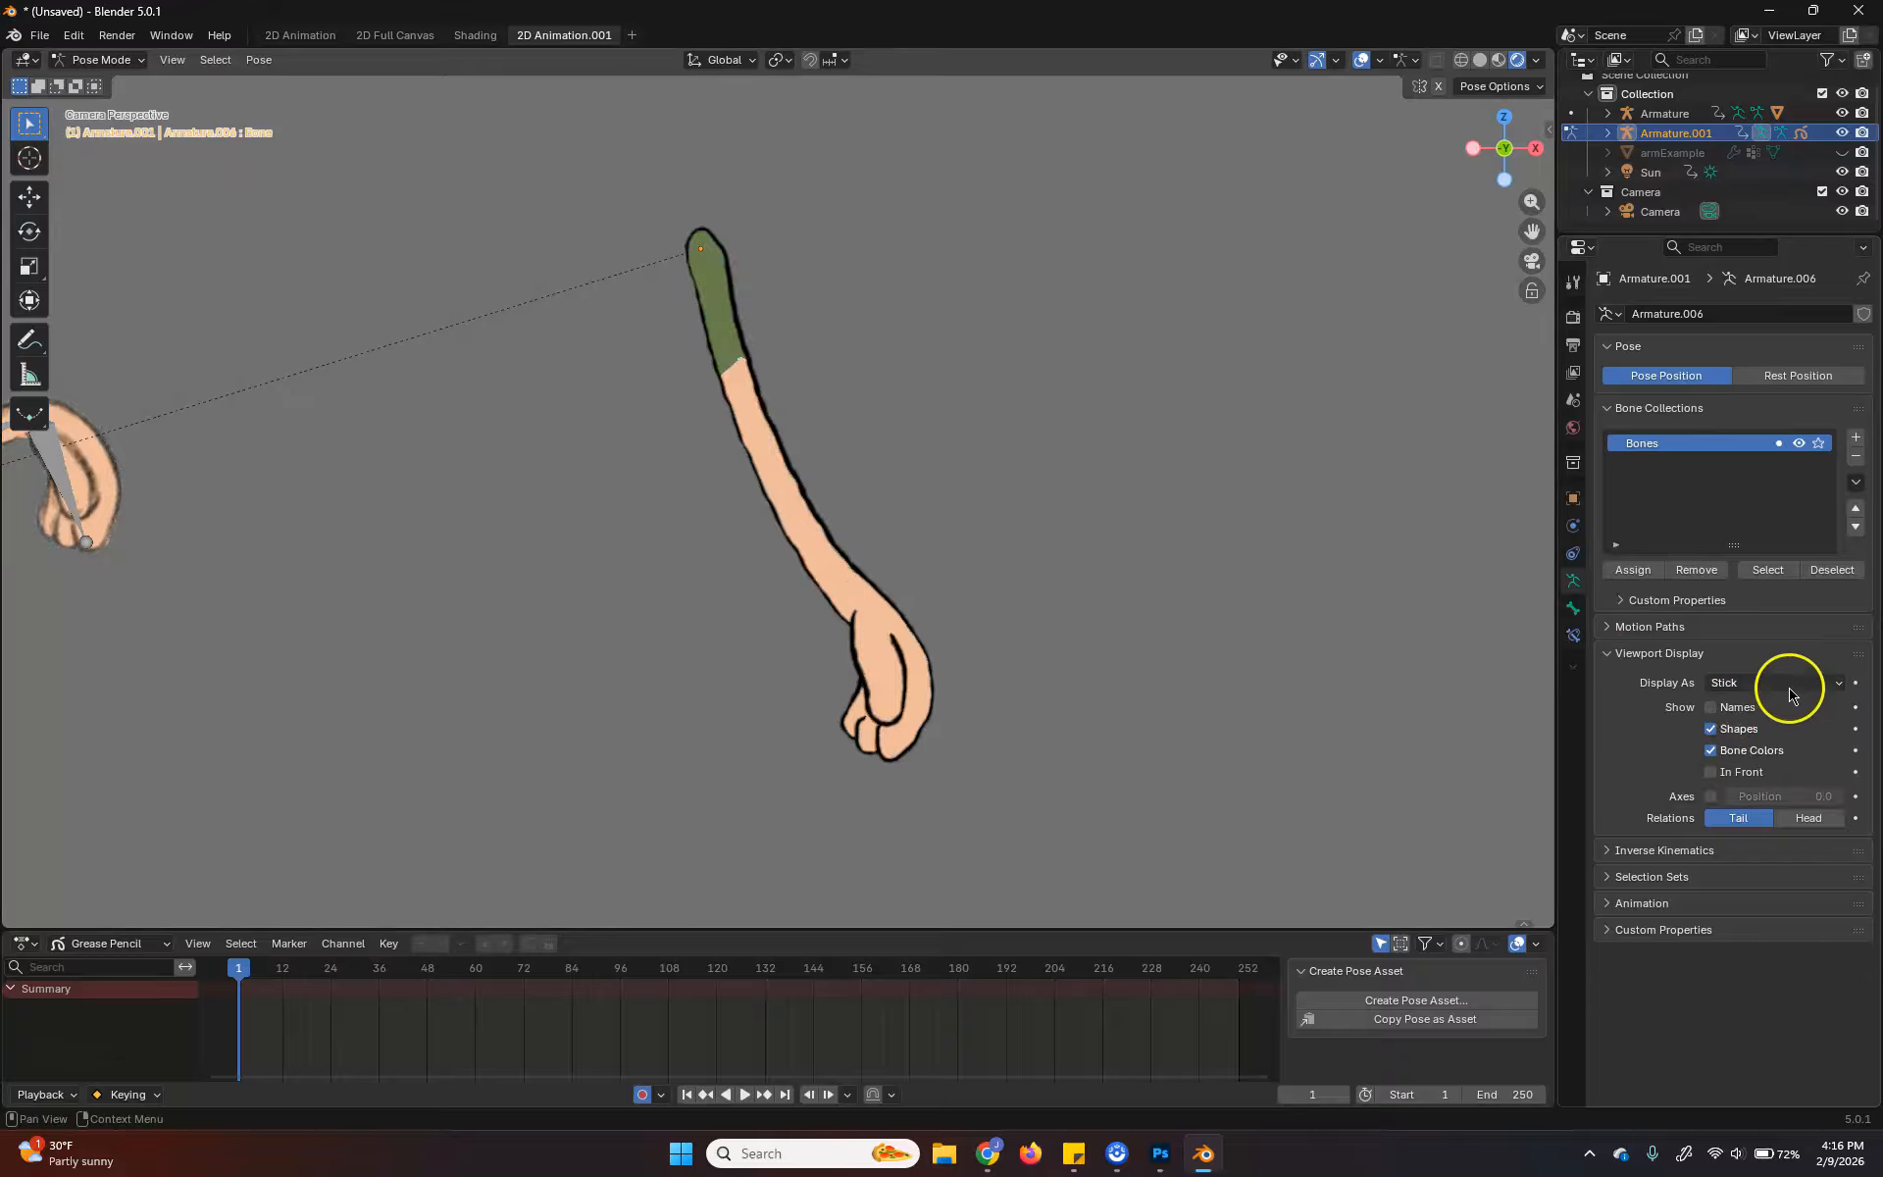
left_click(1732, 774)
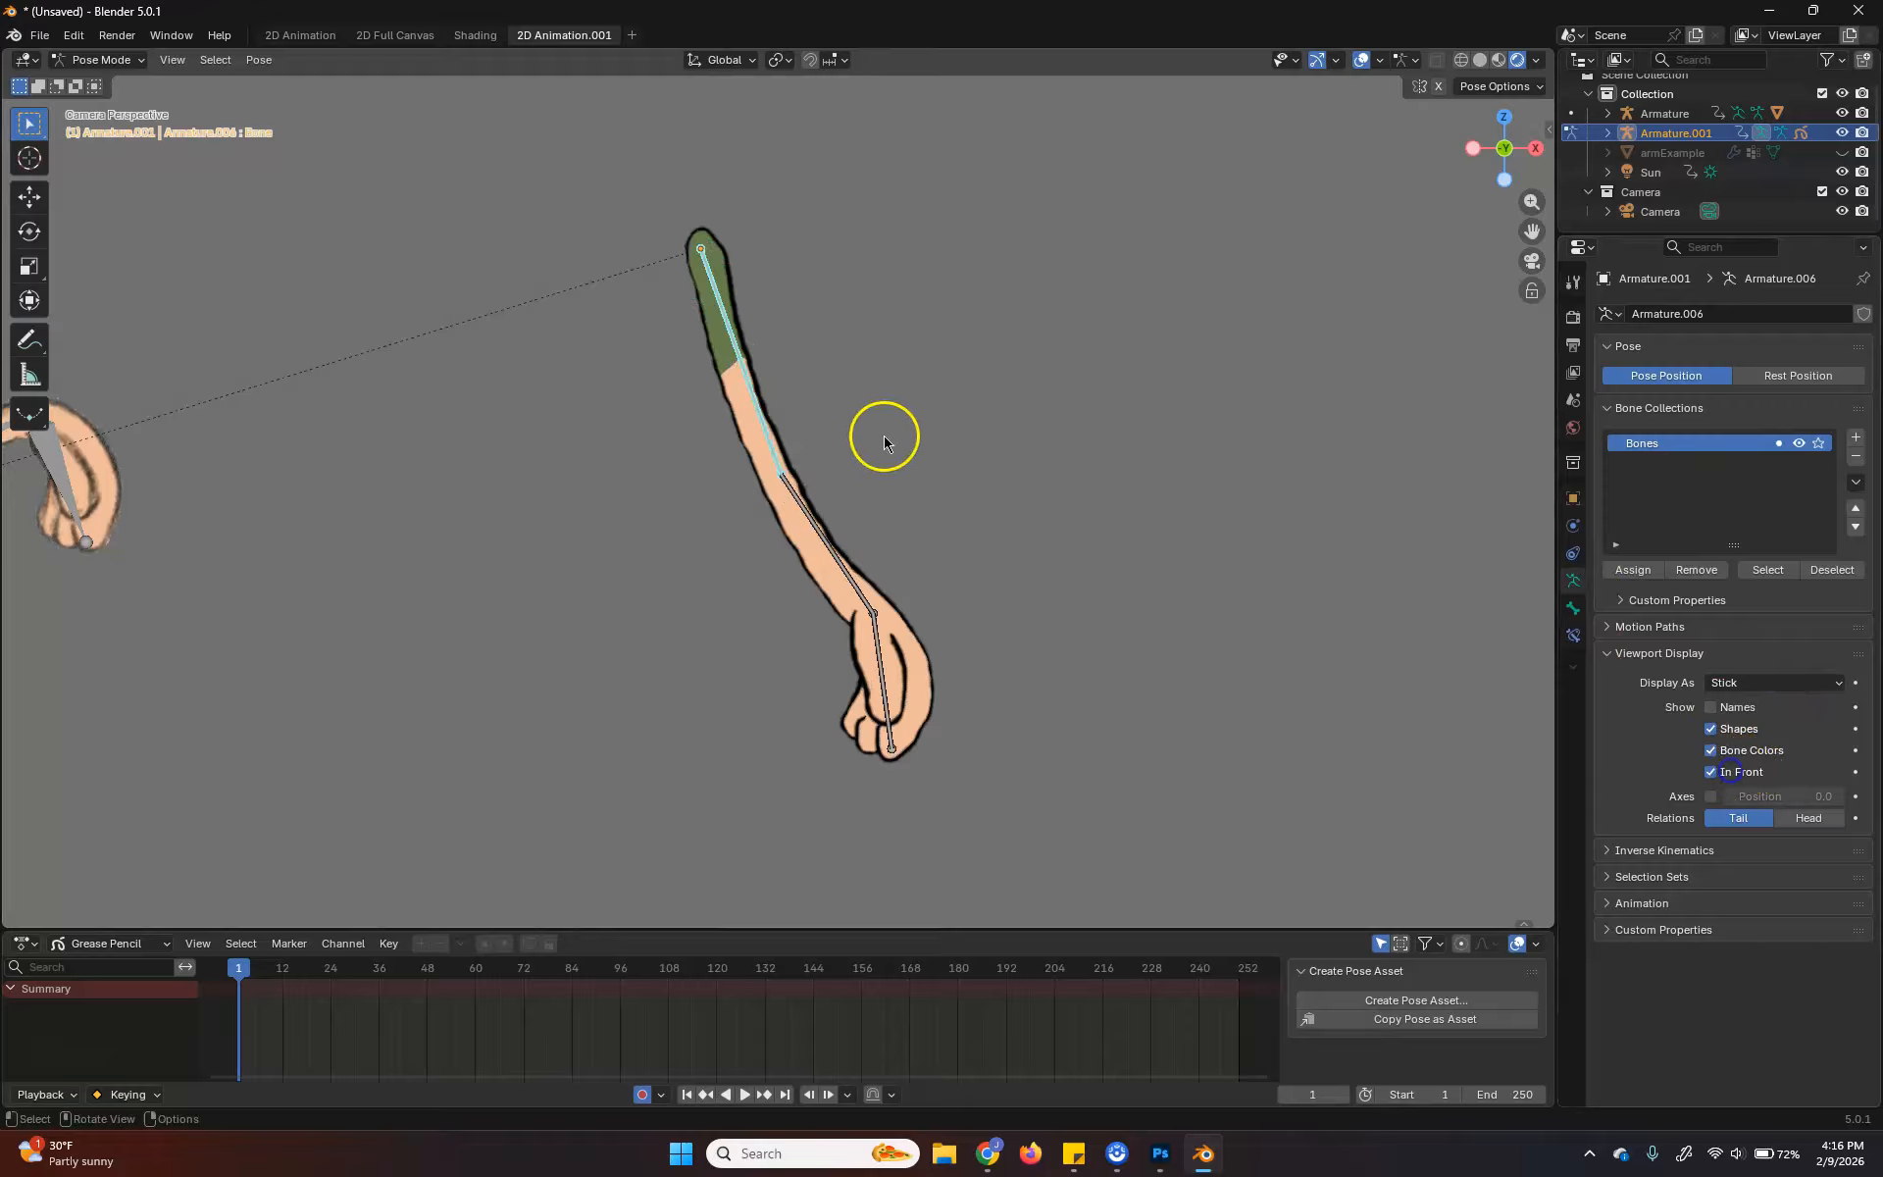
Test the right arm's pose by rotating the forearm bone upward and the hand bone by 61°, and undo both rotations
left_click(836, 560)
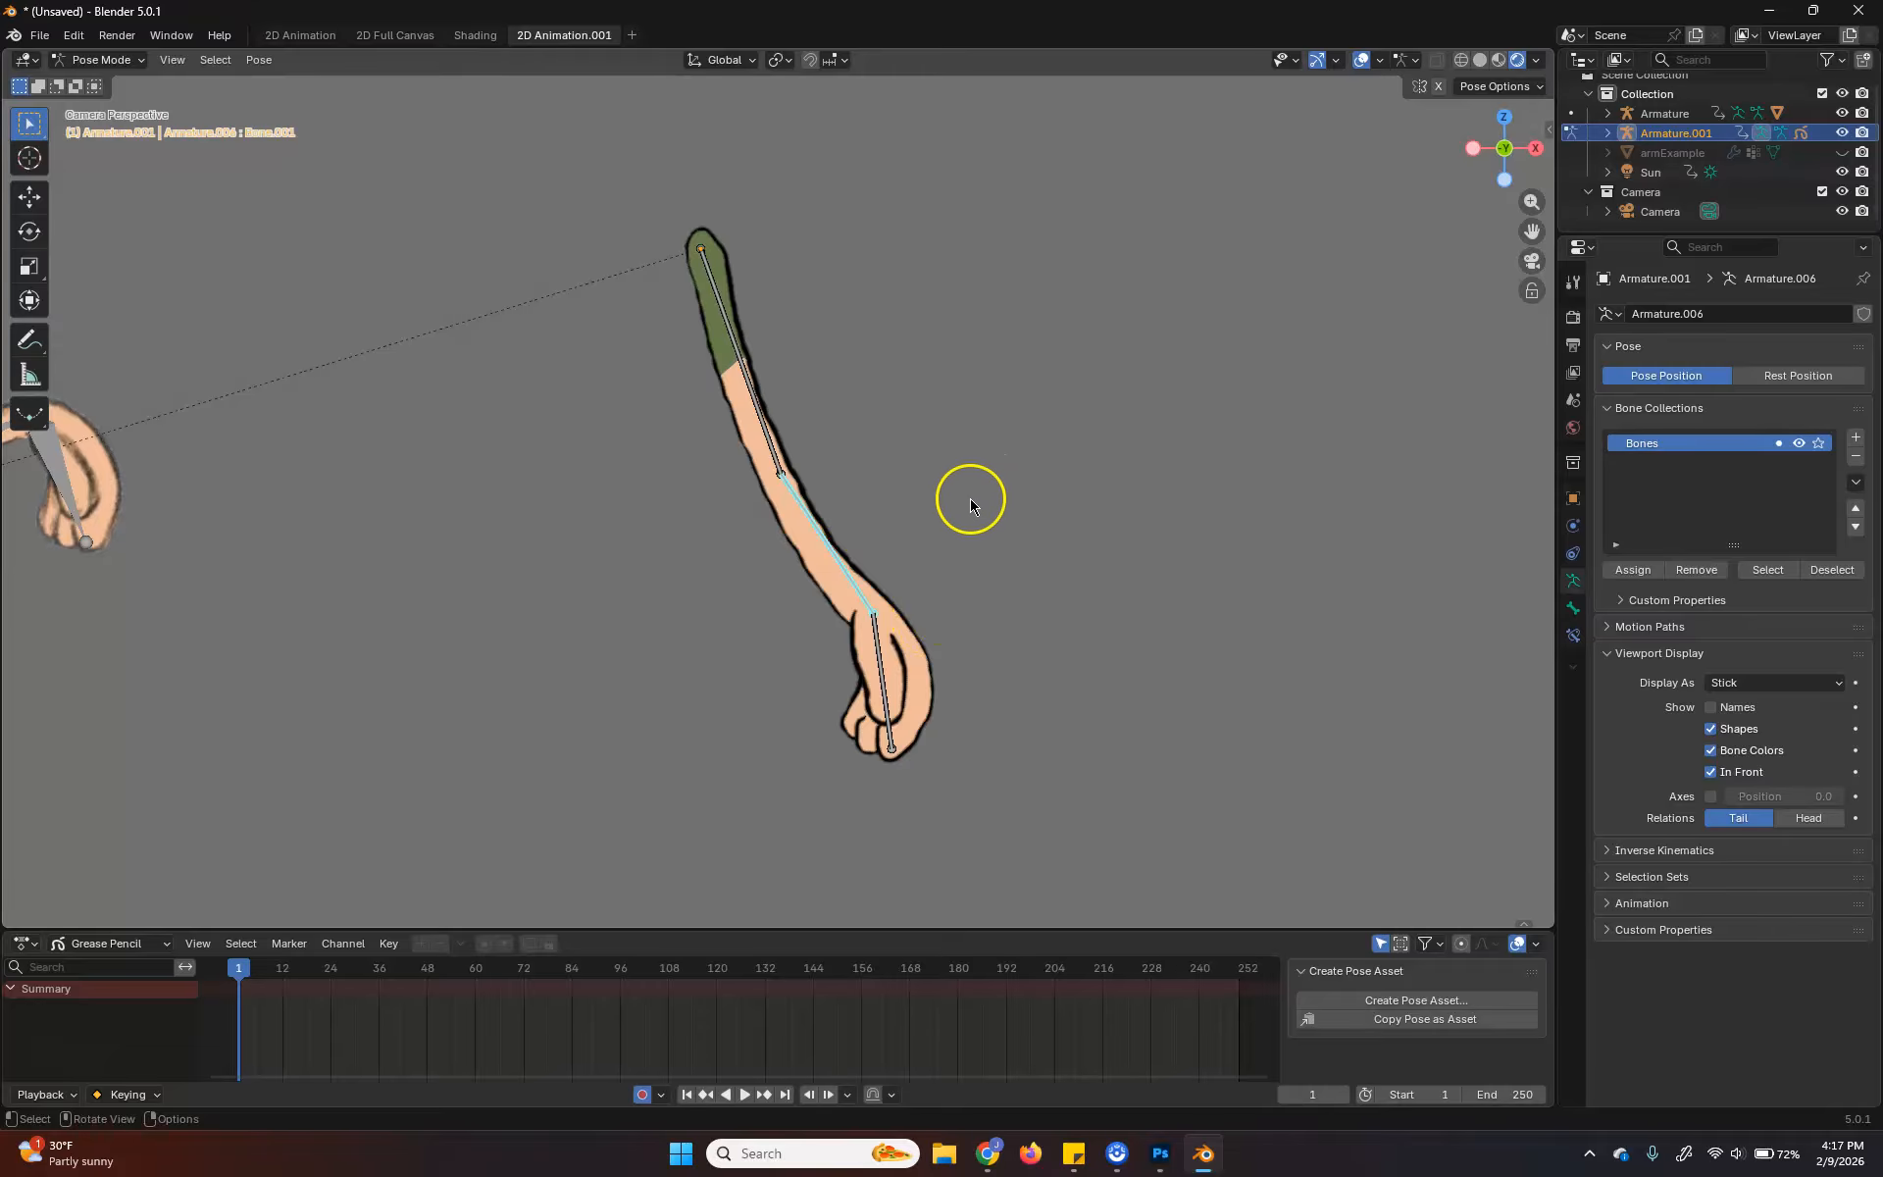
key("r")
left_click(1027, 354)
left_click(1025, 477)
key("r")
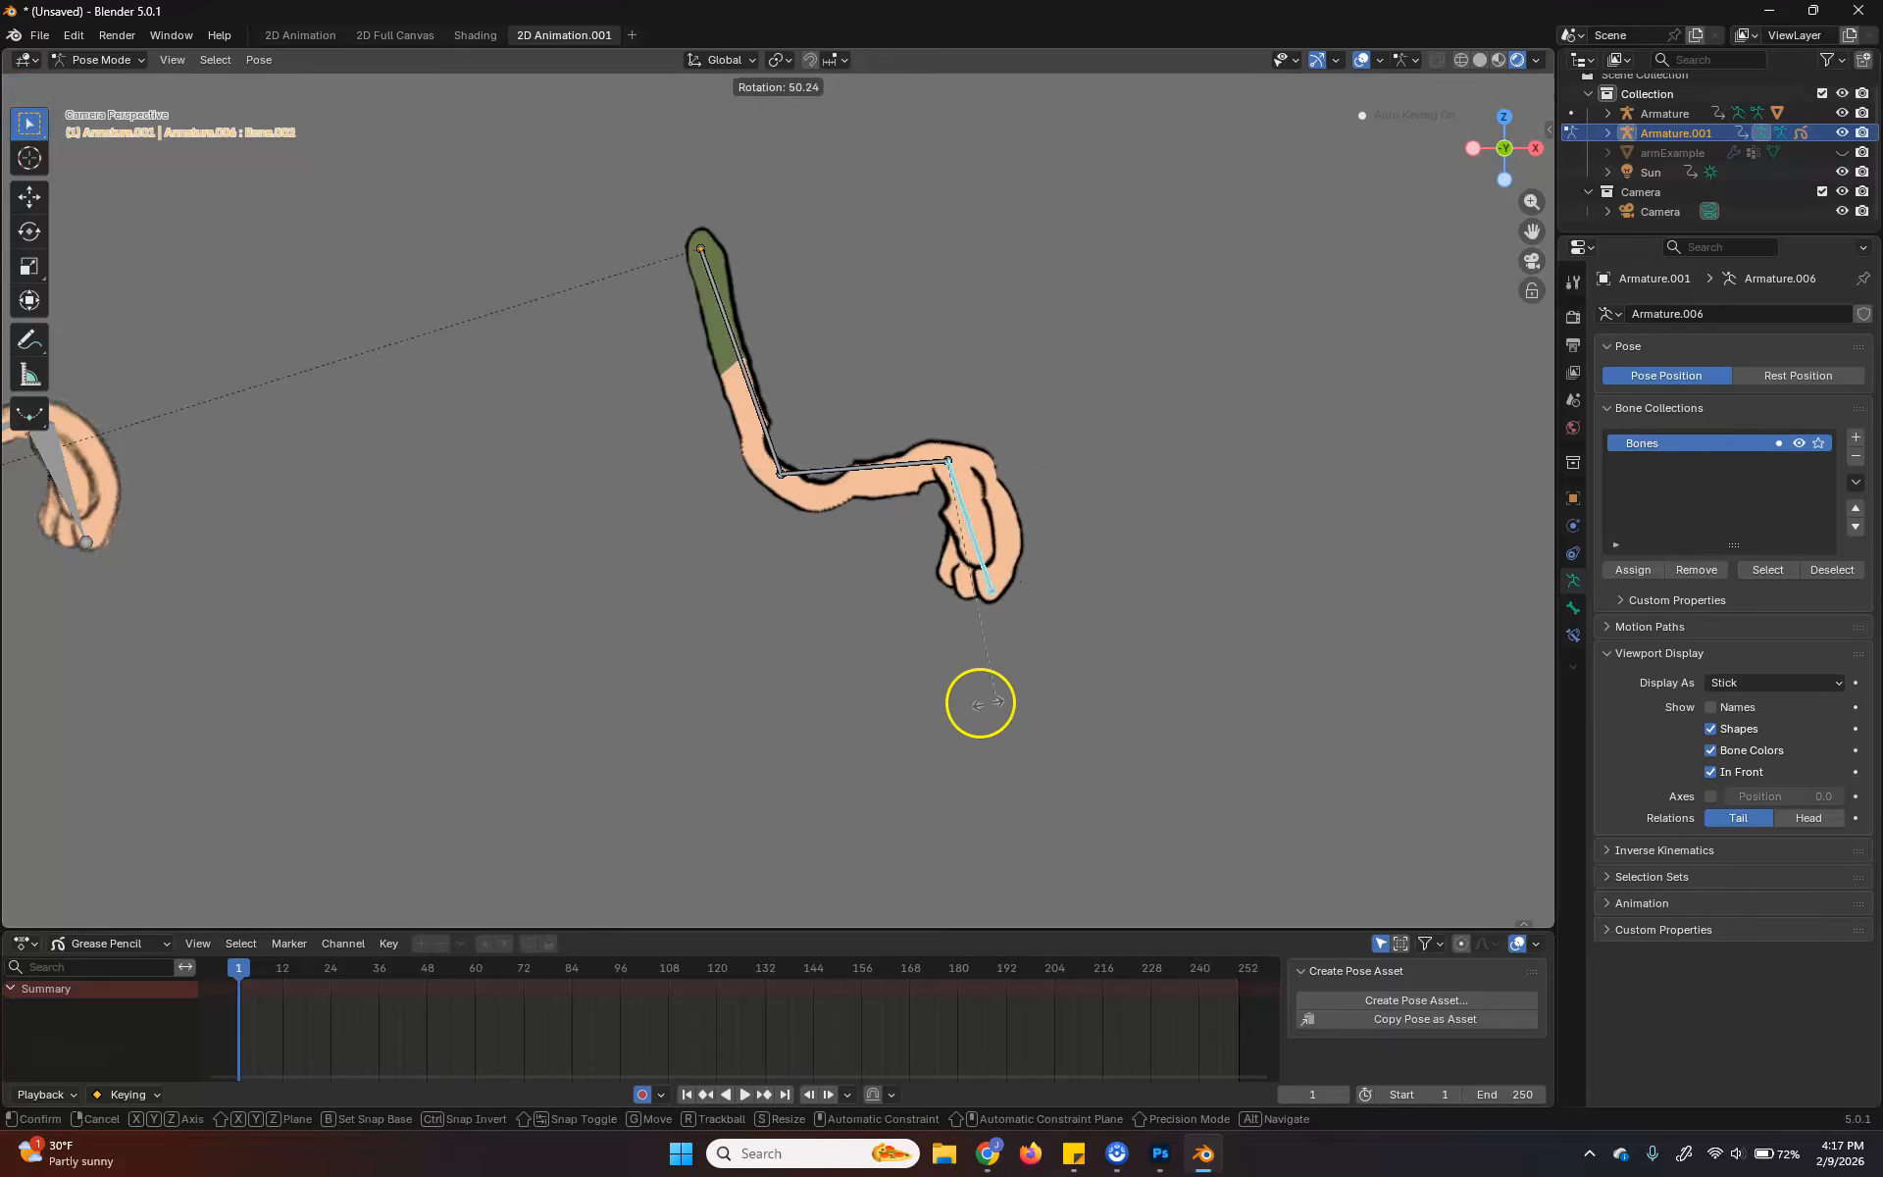
left_click(951, 702)
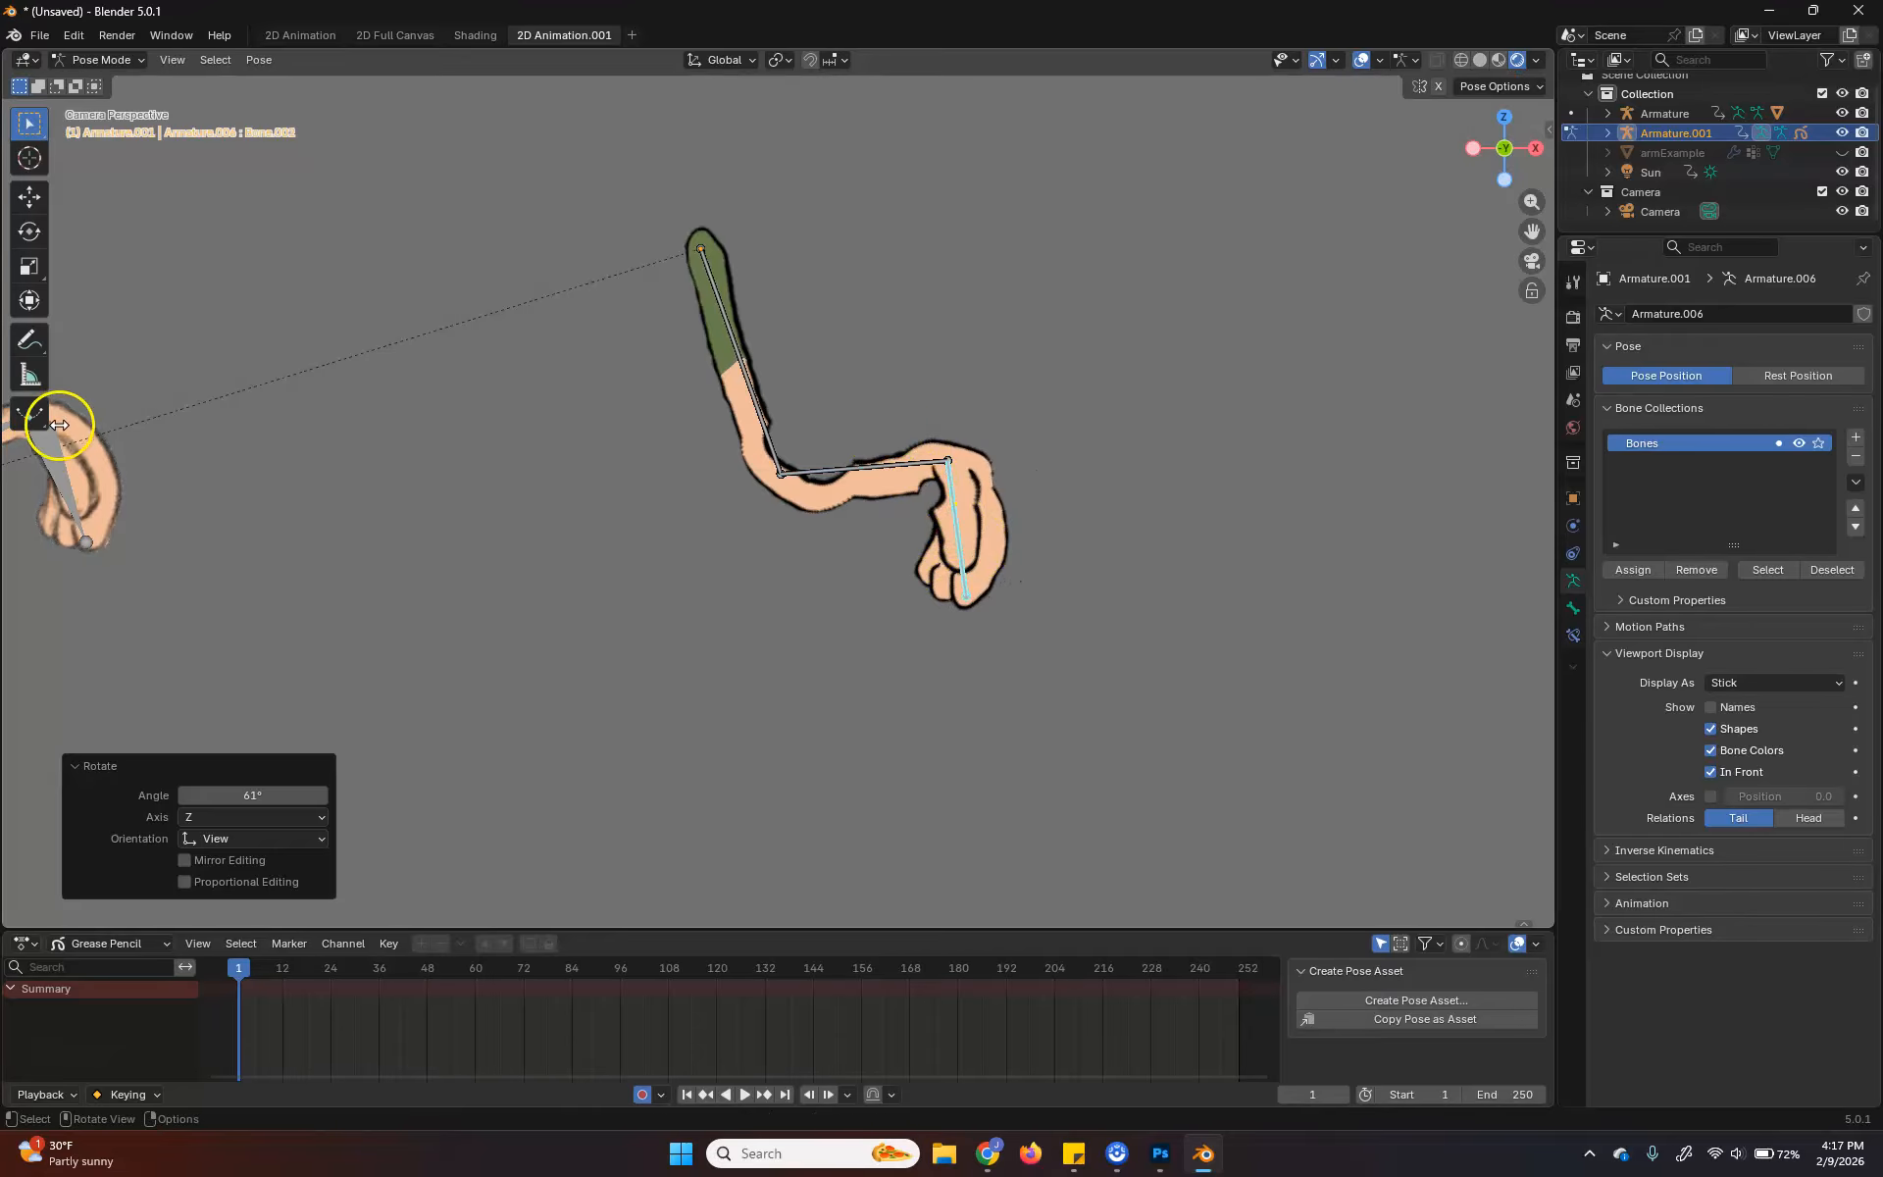
key("ctrl+z")
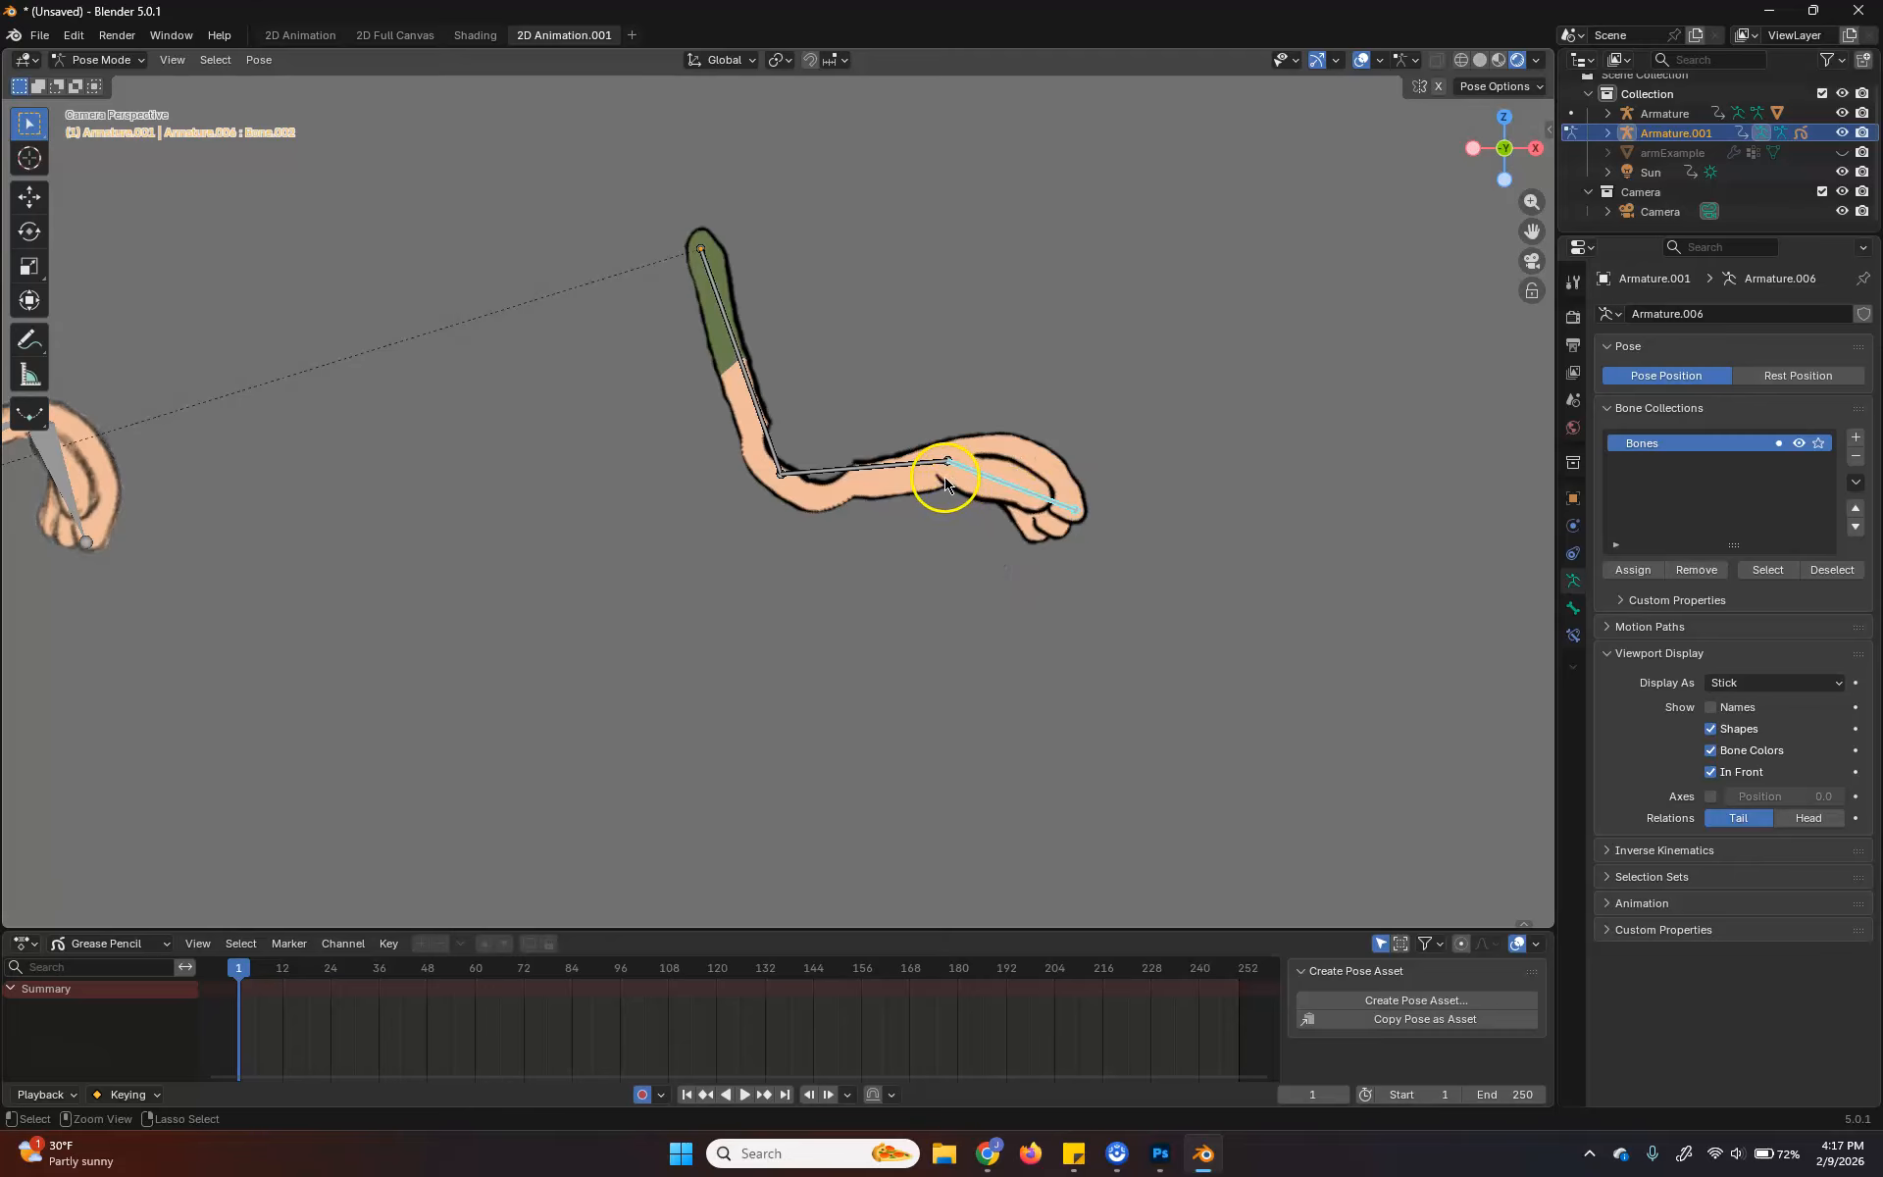
key("ctrl+z")
key("ctrl+z")
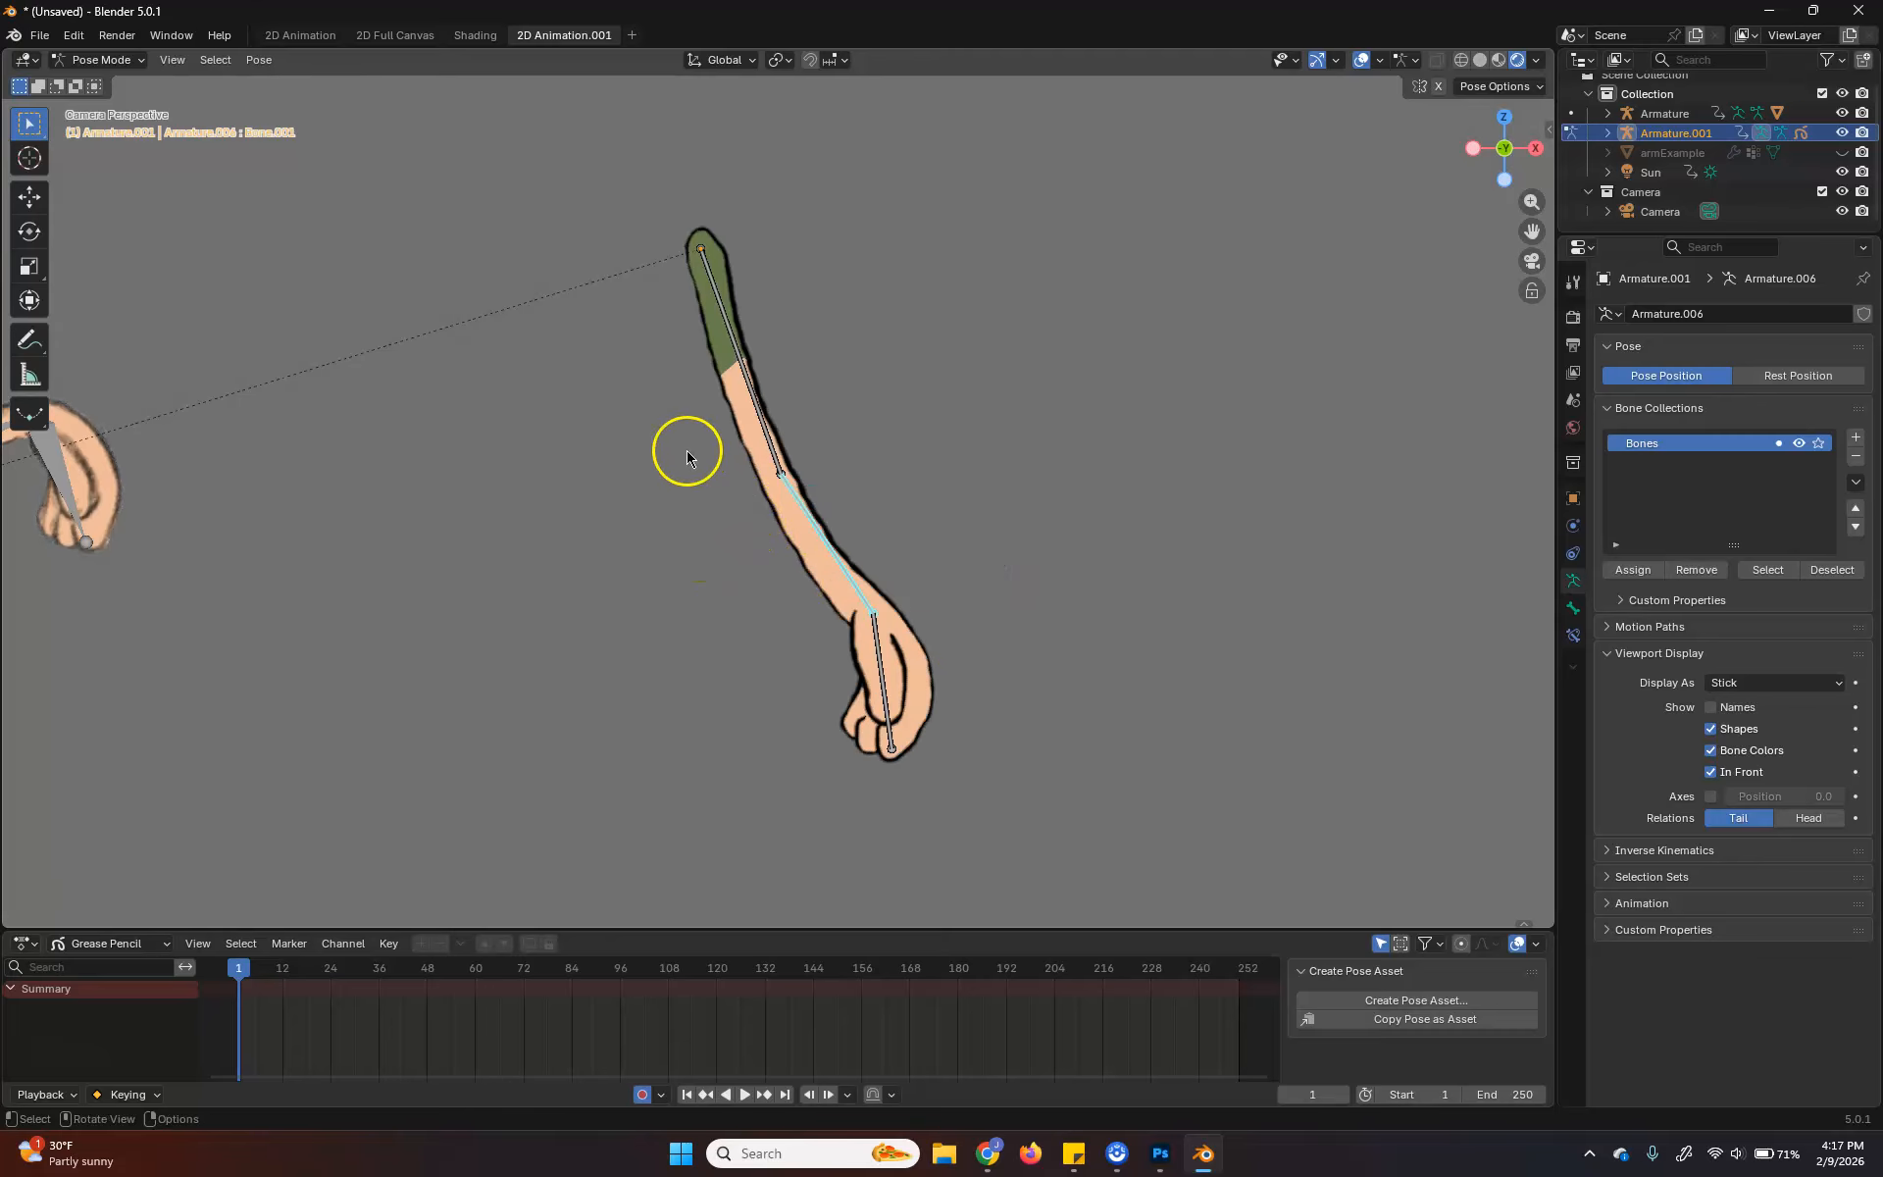
Return to Object Mode, select the right arm's drawing and put it in Weight Paint mode
left_click(99, 60)
left_click(93, 78)
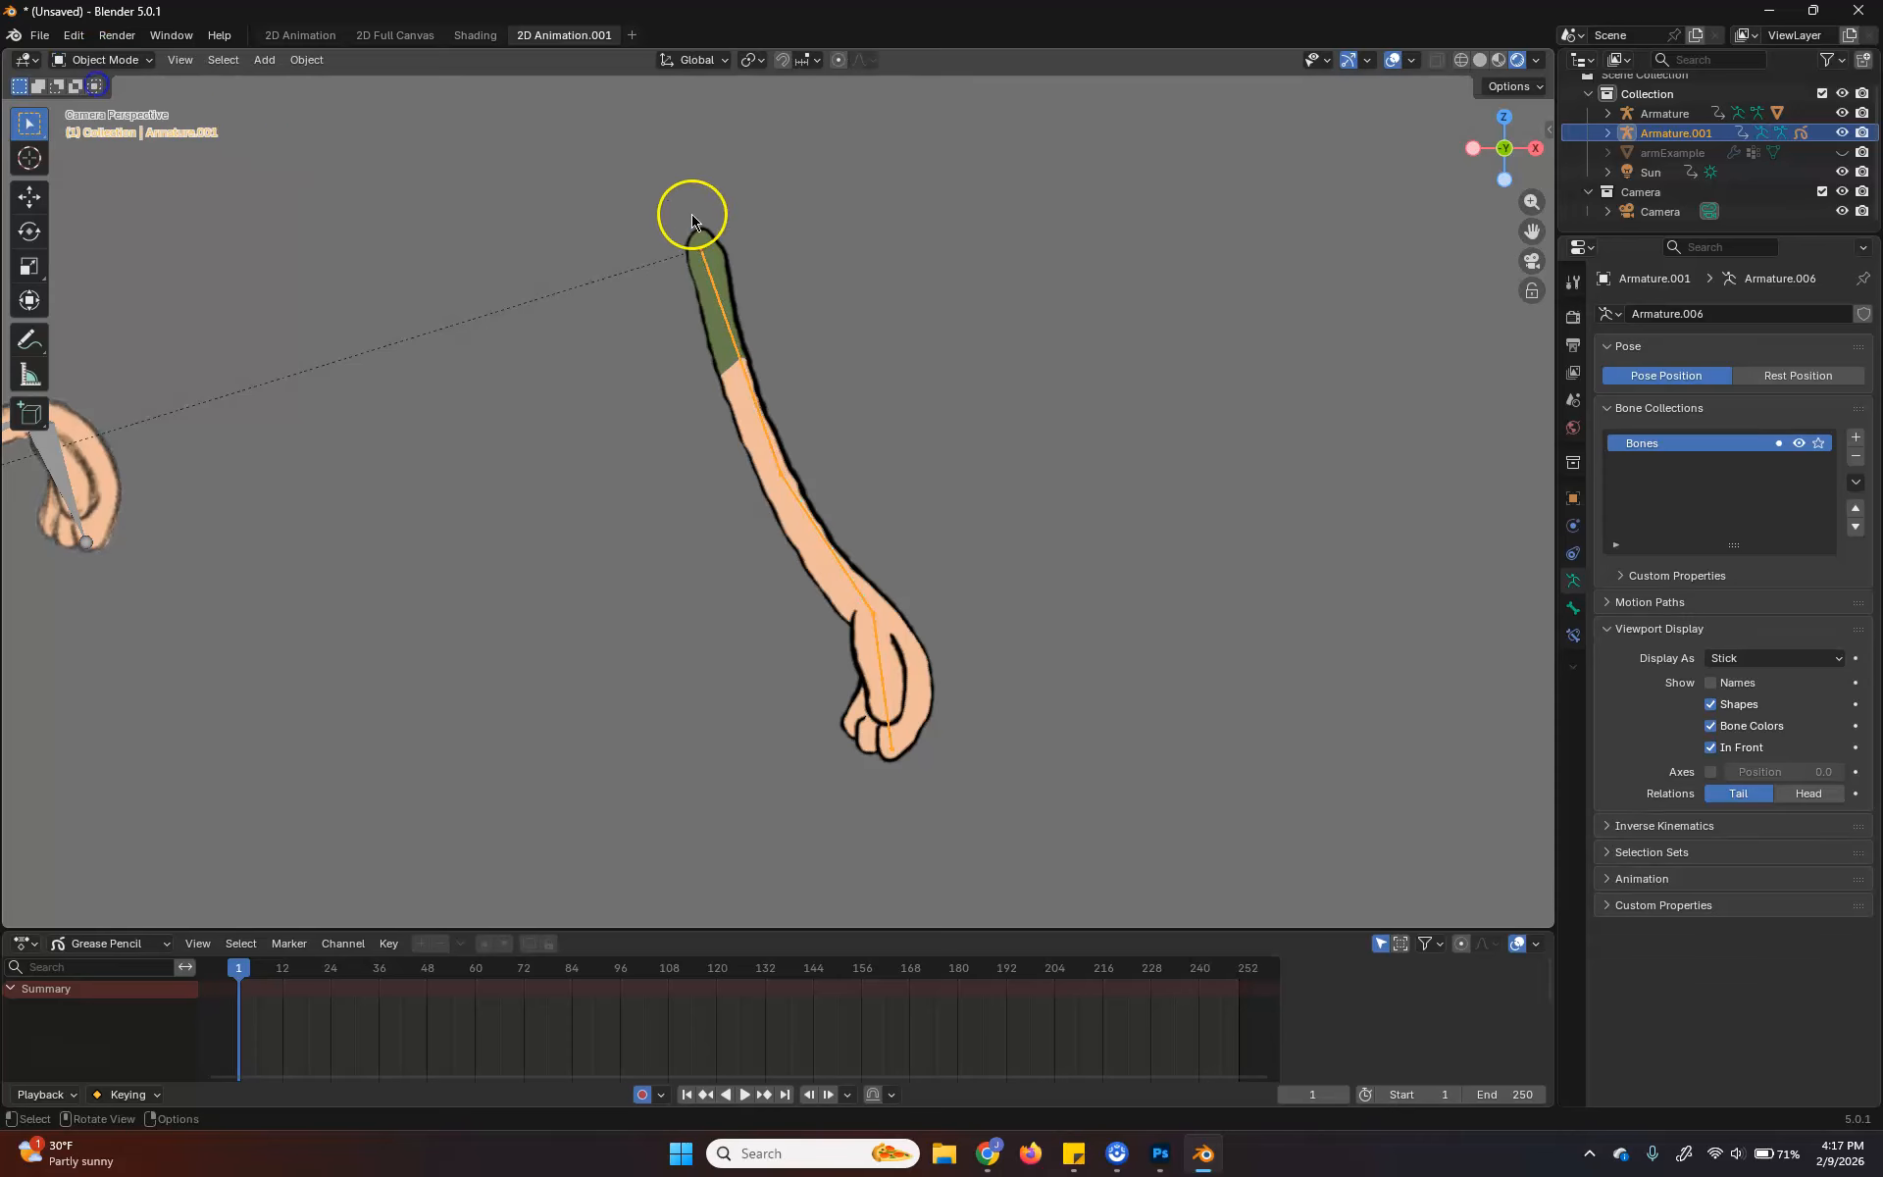
left_click(698, 305)
left_click(135, 61)
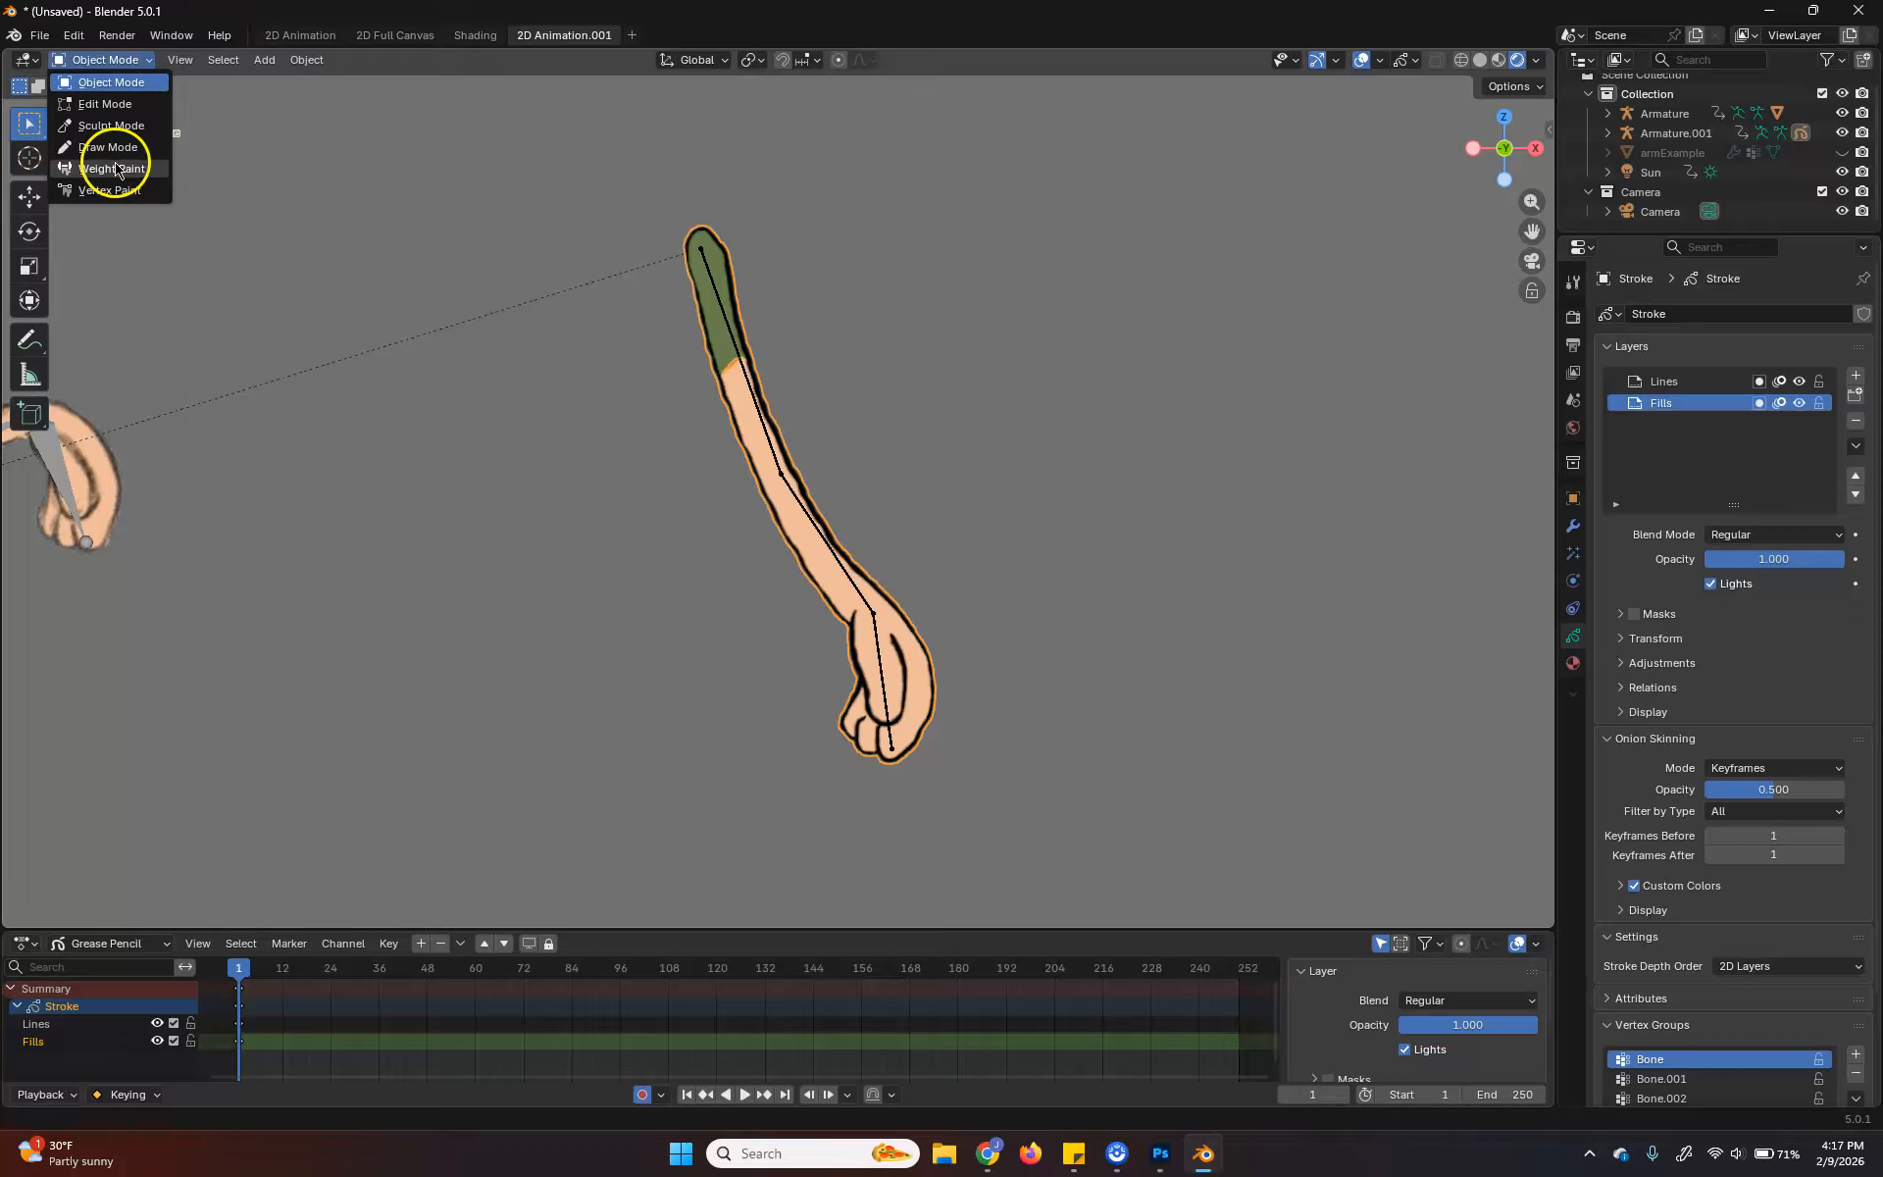
left_click(115, 169)
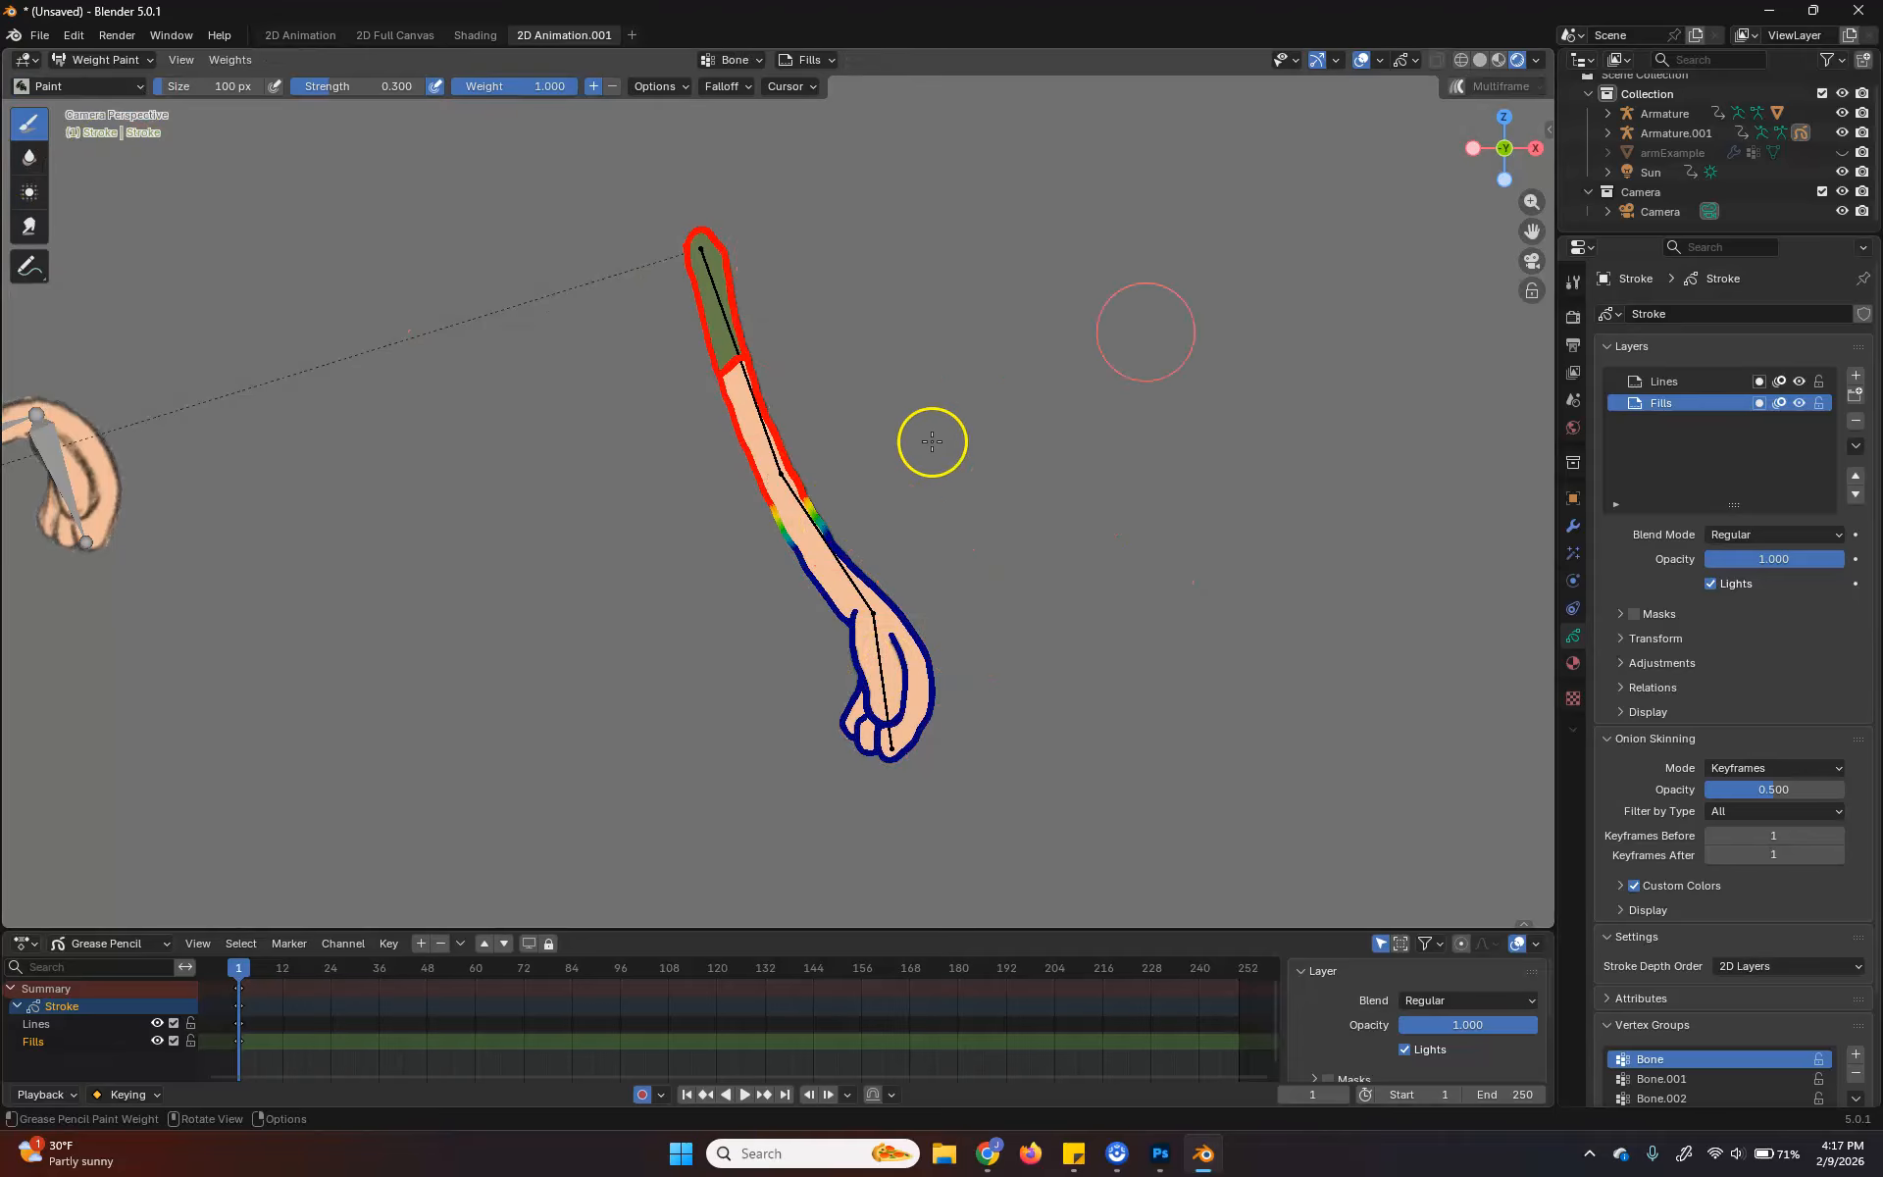
Turn on Auto Normalize in the weight brush's options
left_click(1570, 287)
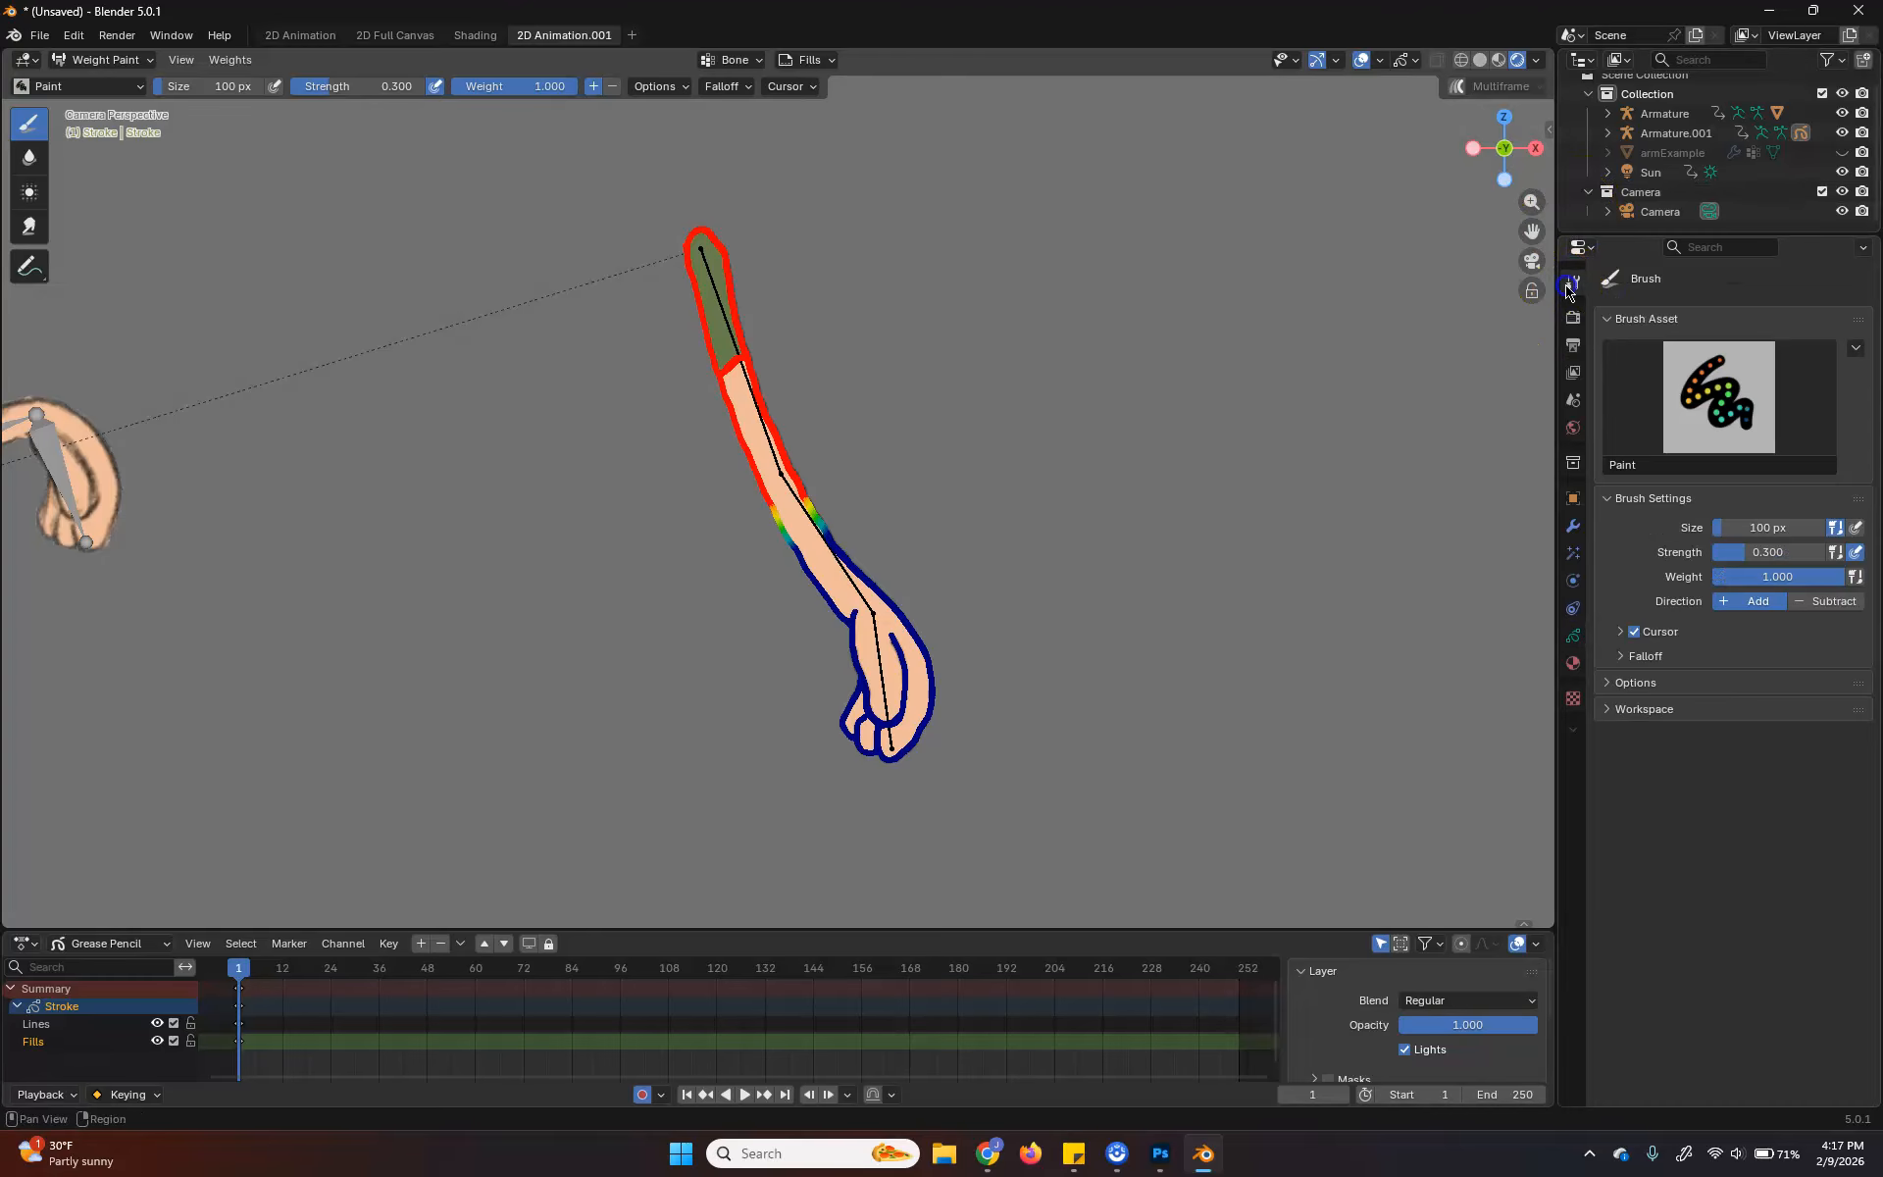
left_click(1635, 683)
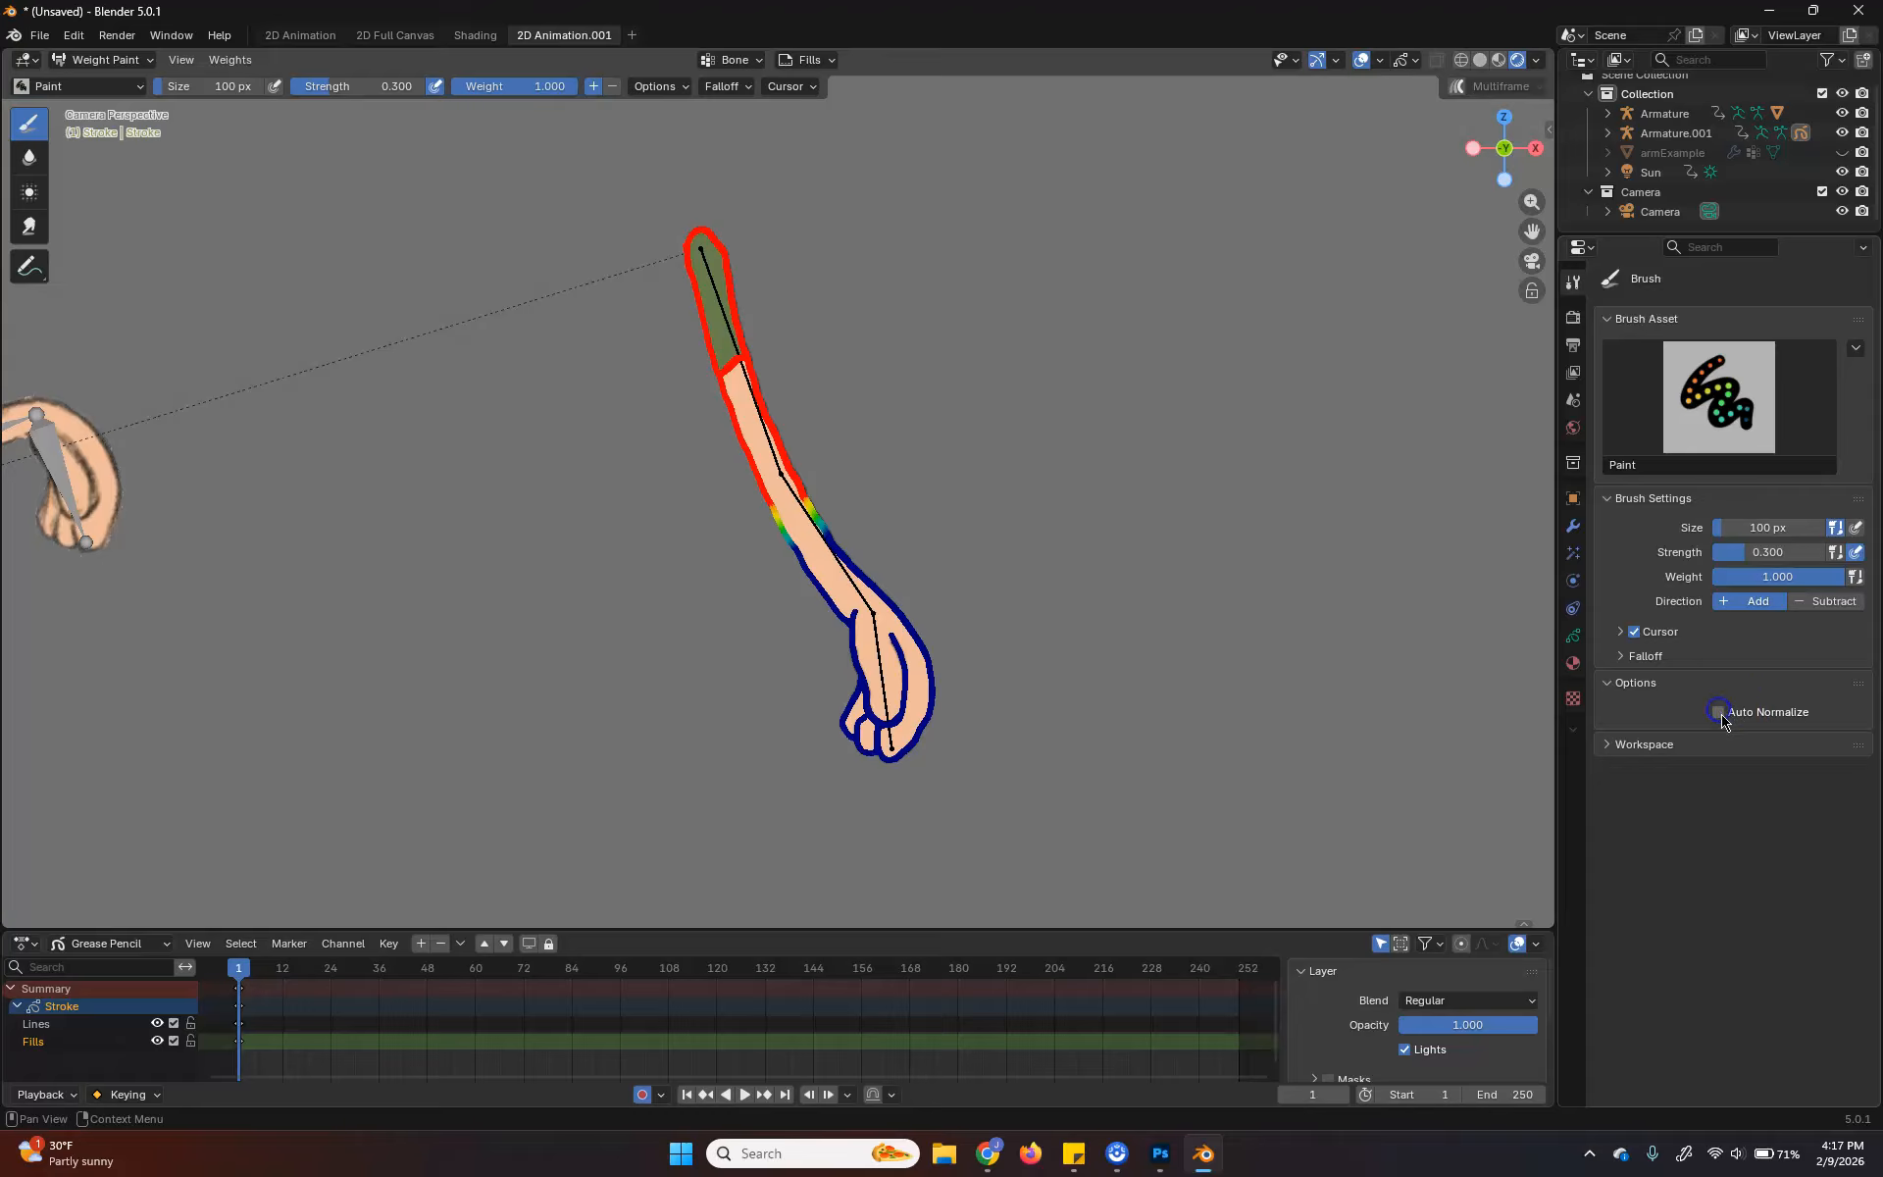
left_click(1630, 683)
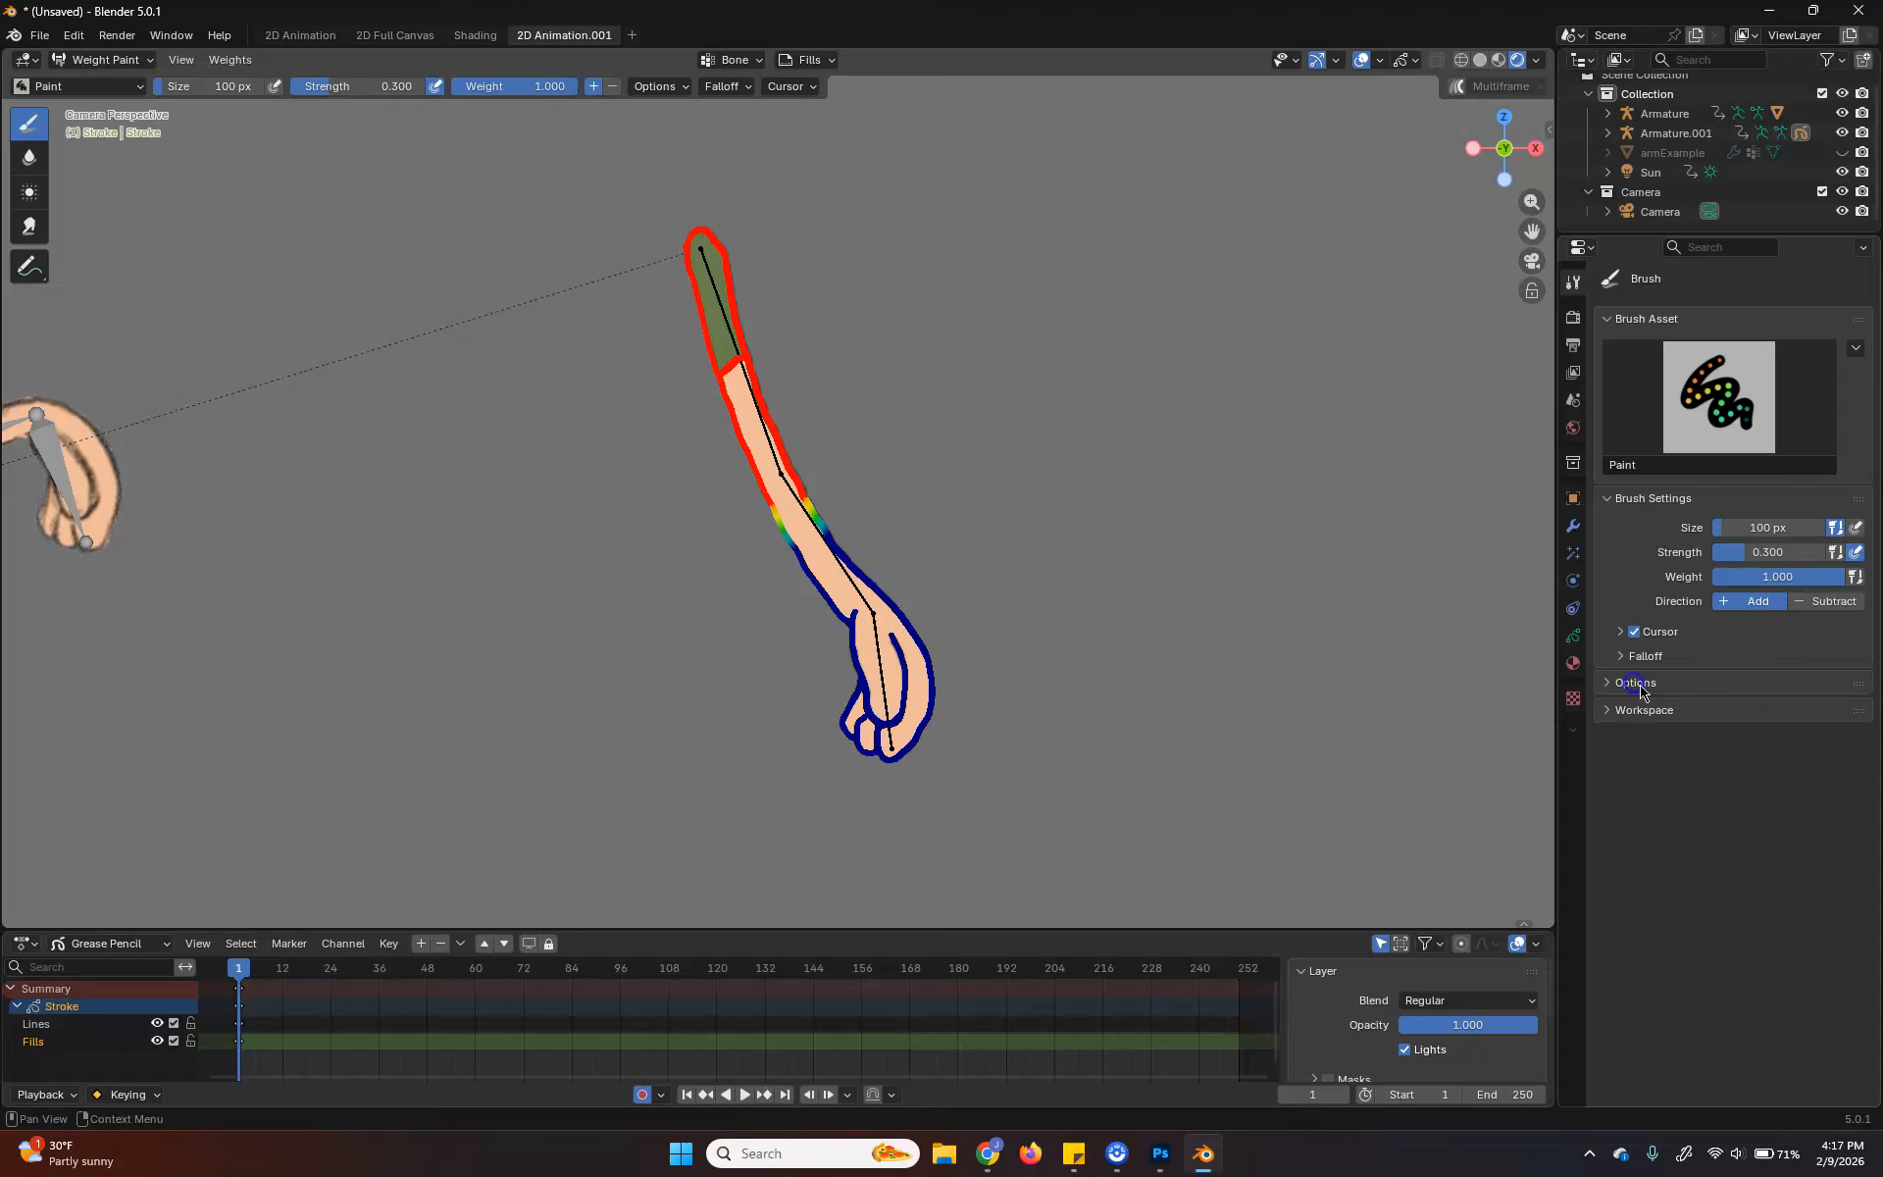
Examine the right arm's weights for the vertex groups Bone.001, Bone.002 and Bone
left_click(1572, 637)
scroll(1744, 483, "down", 3)
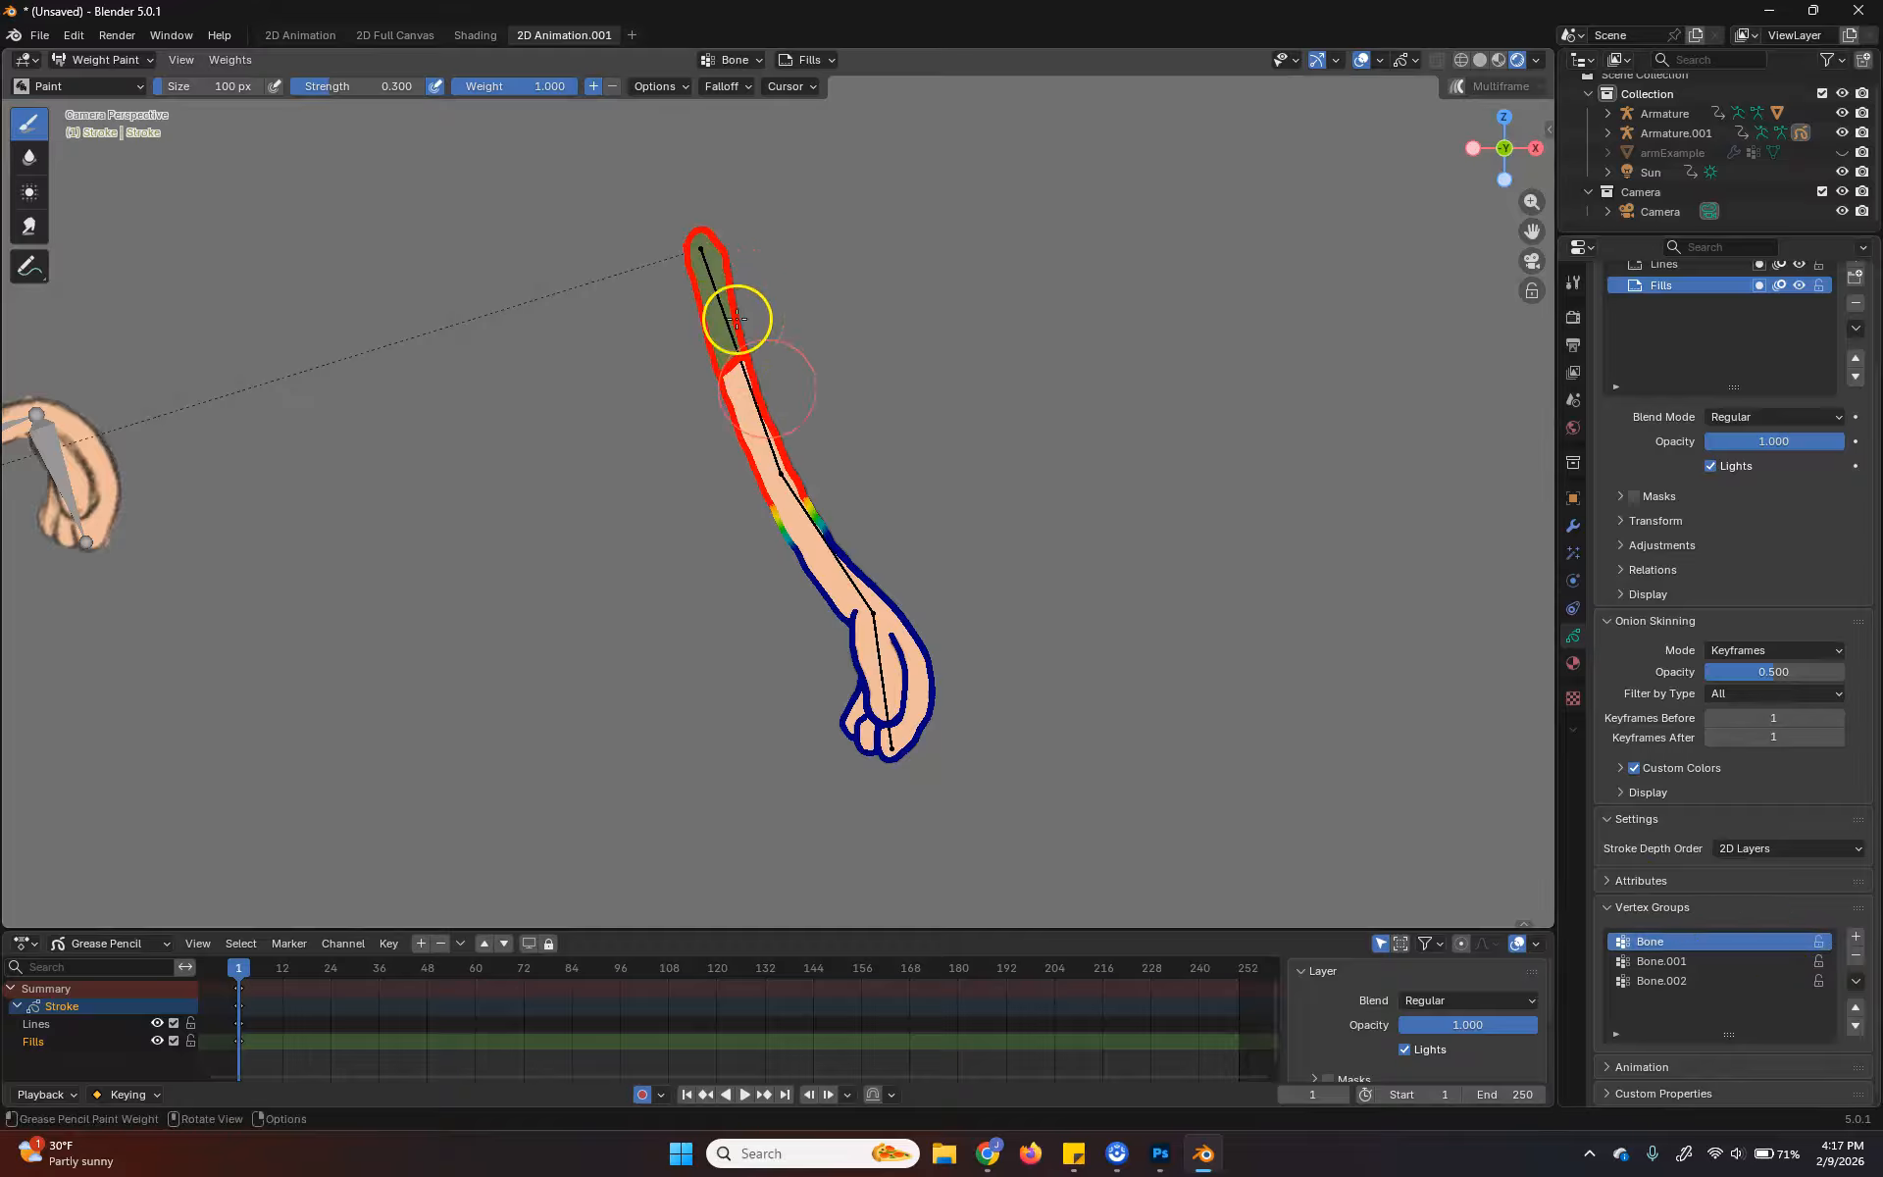
left_click(1667, 961)
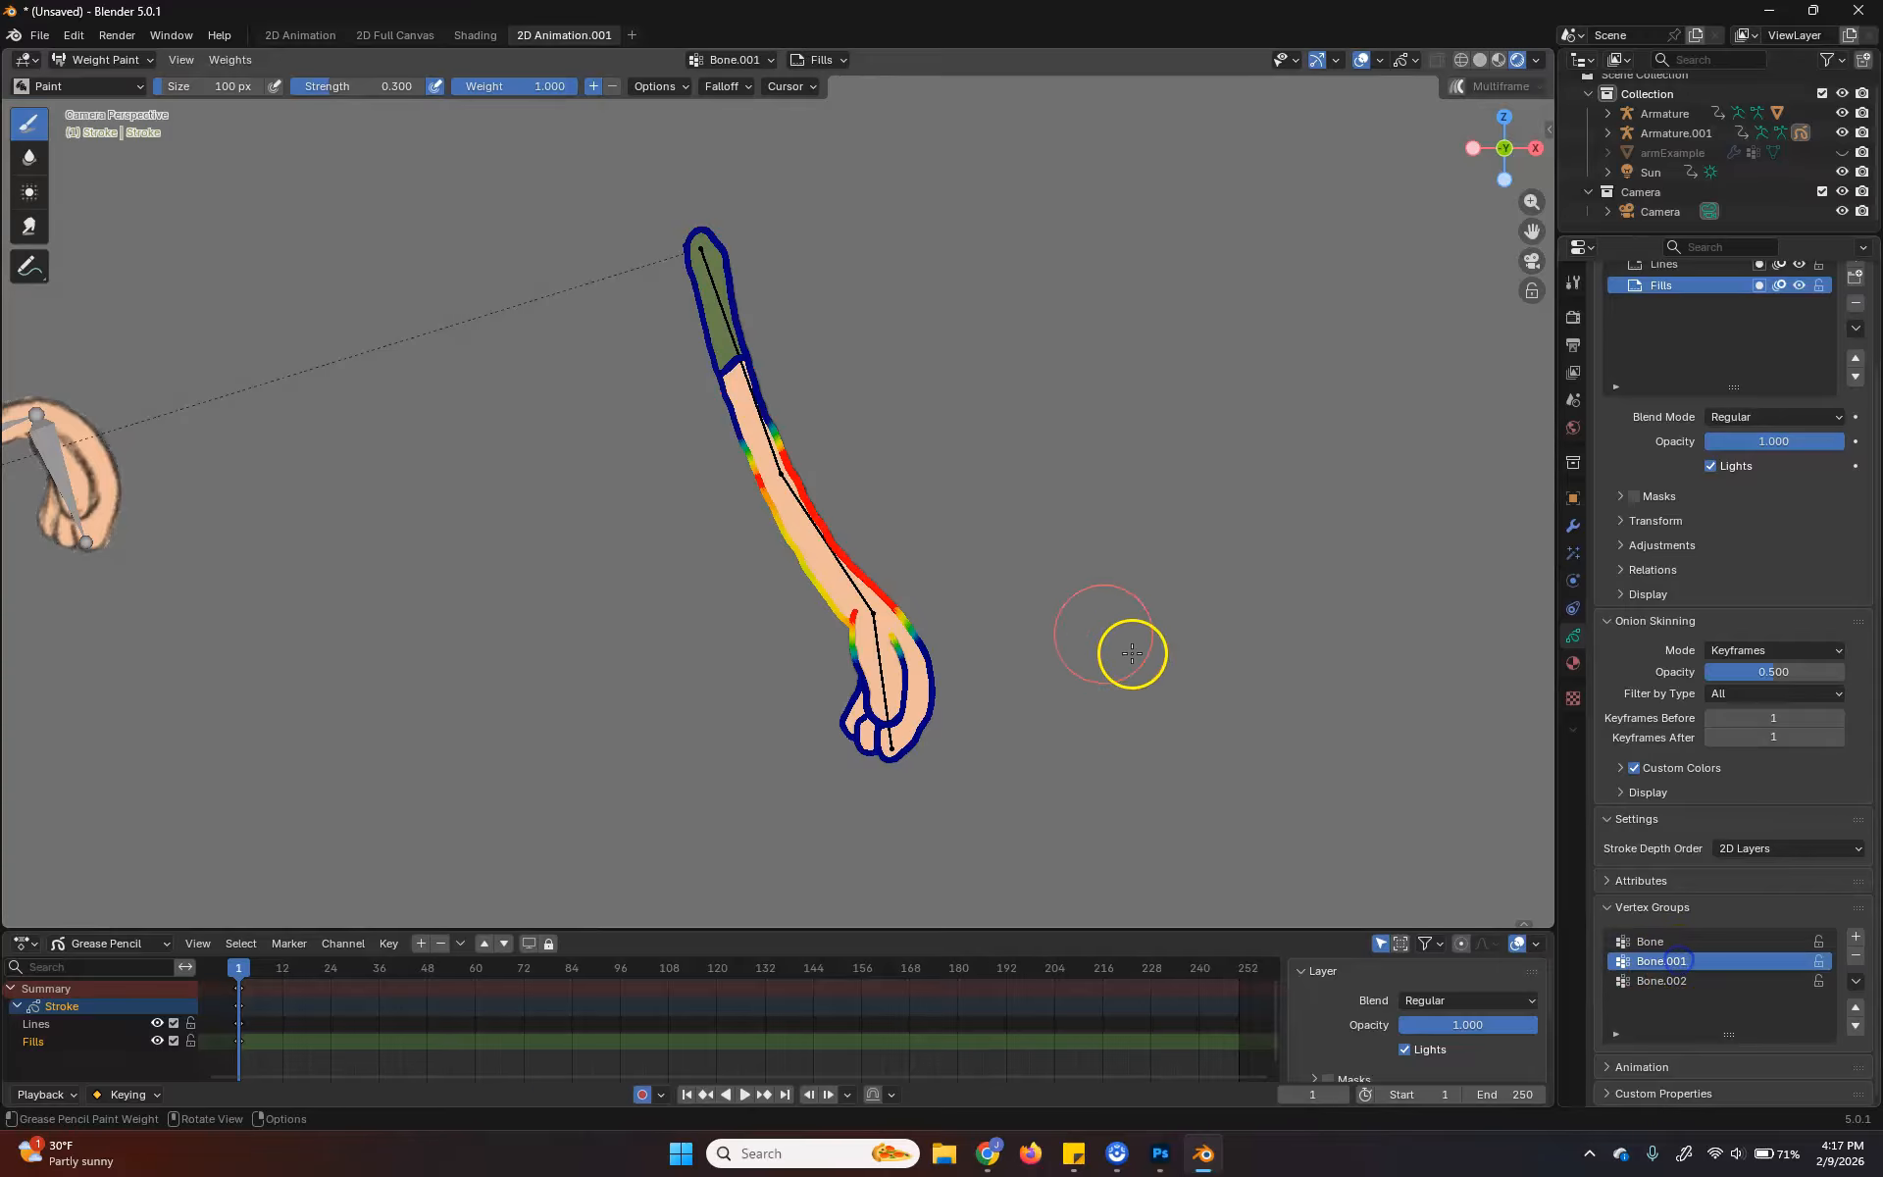
mouse_move(854, 524)
left_mouse_down()
mouse_move(790, 487)
mouse_move(879, 576)
mouse_move(856, 590)
left_mouse_up()
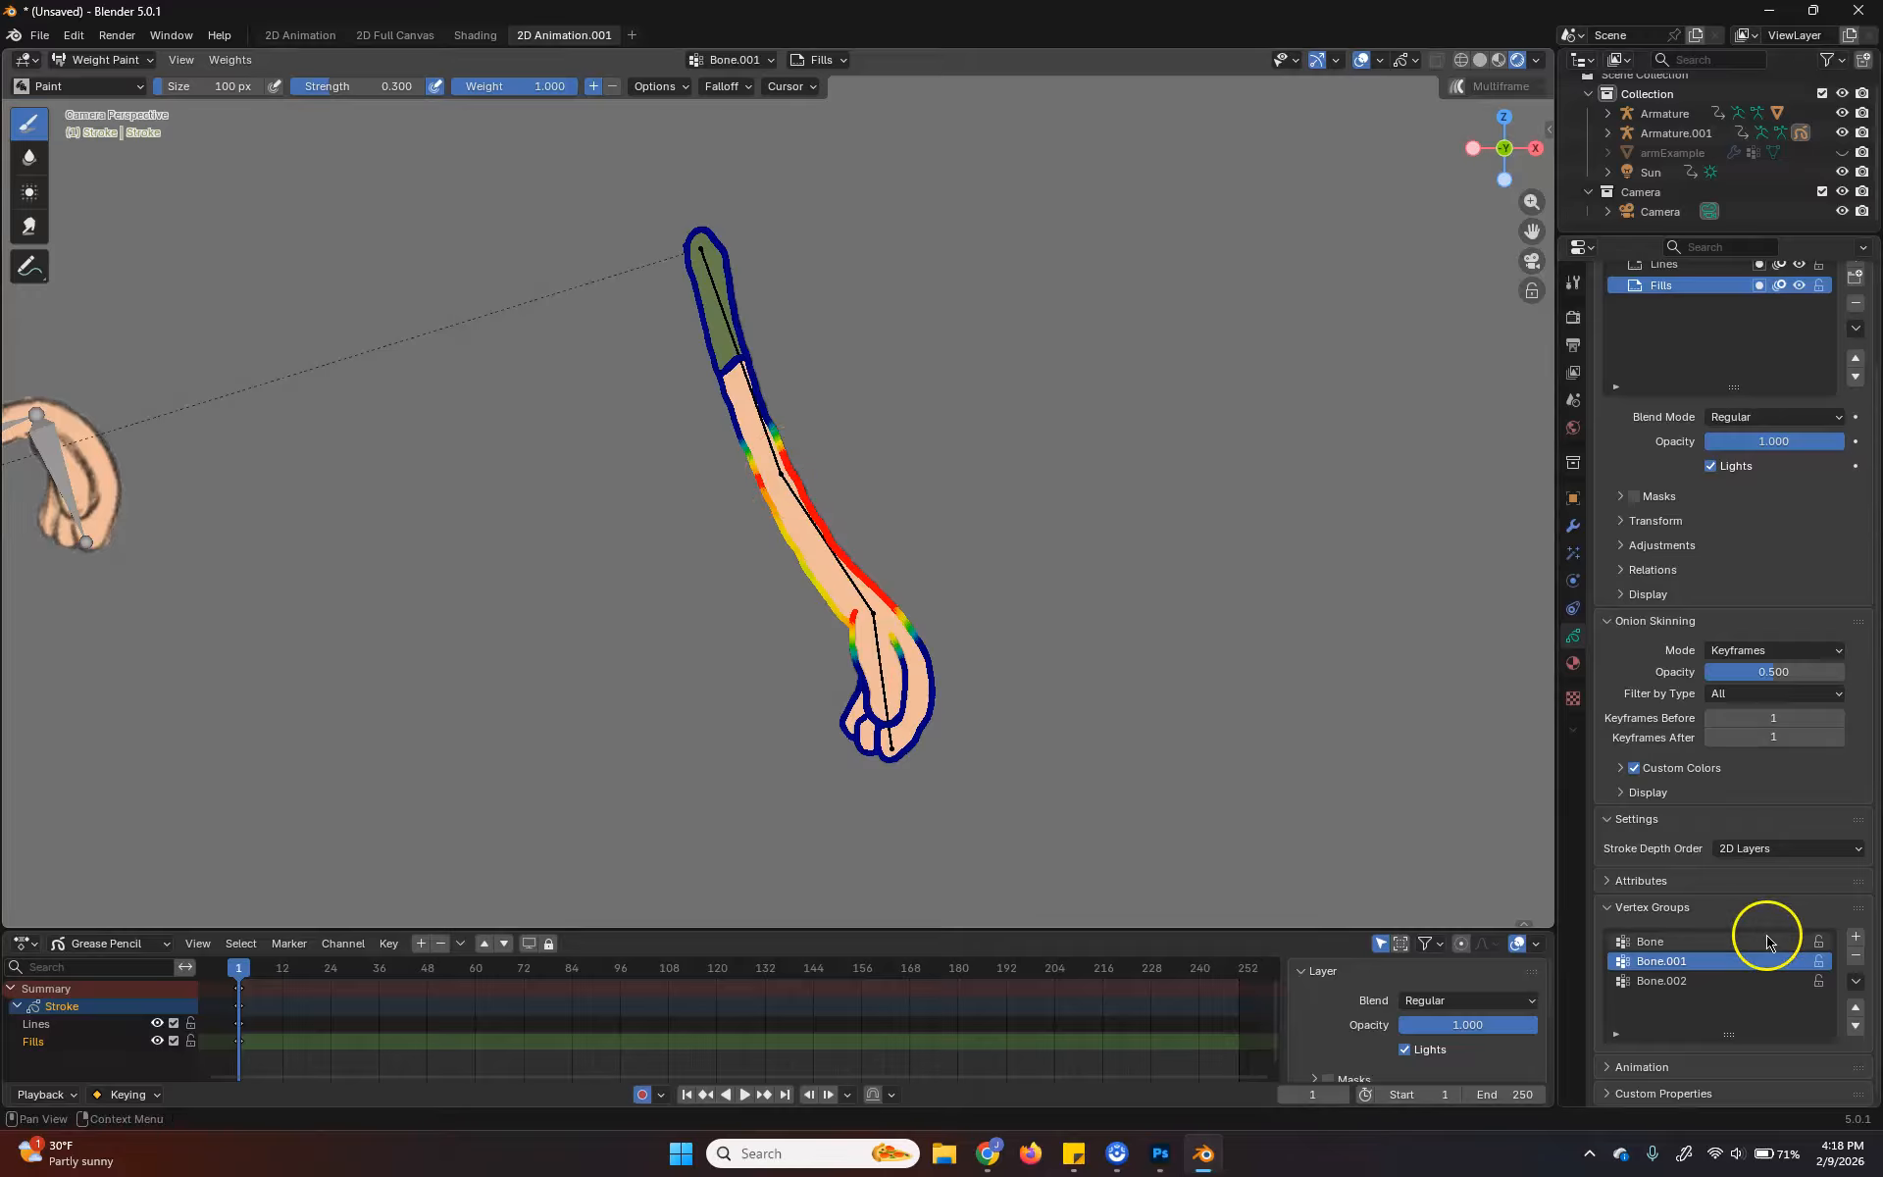
left_click(1694, 981)
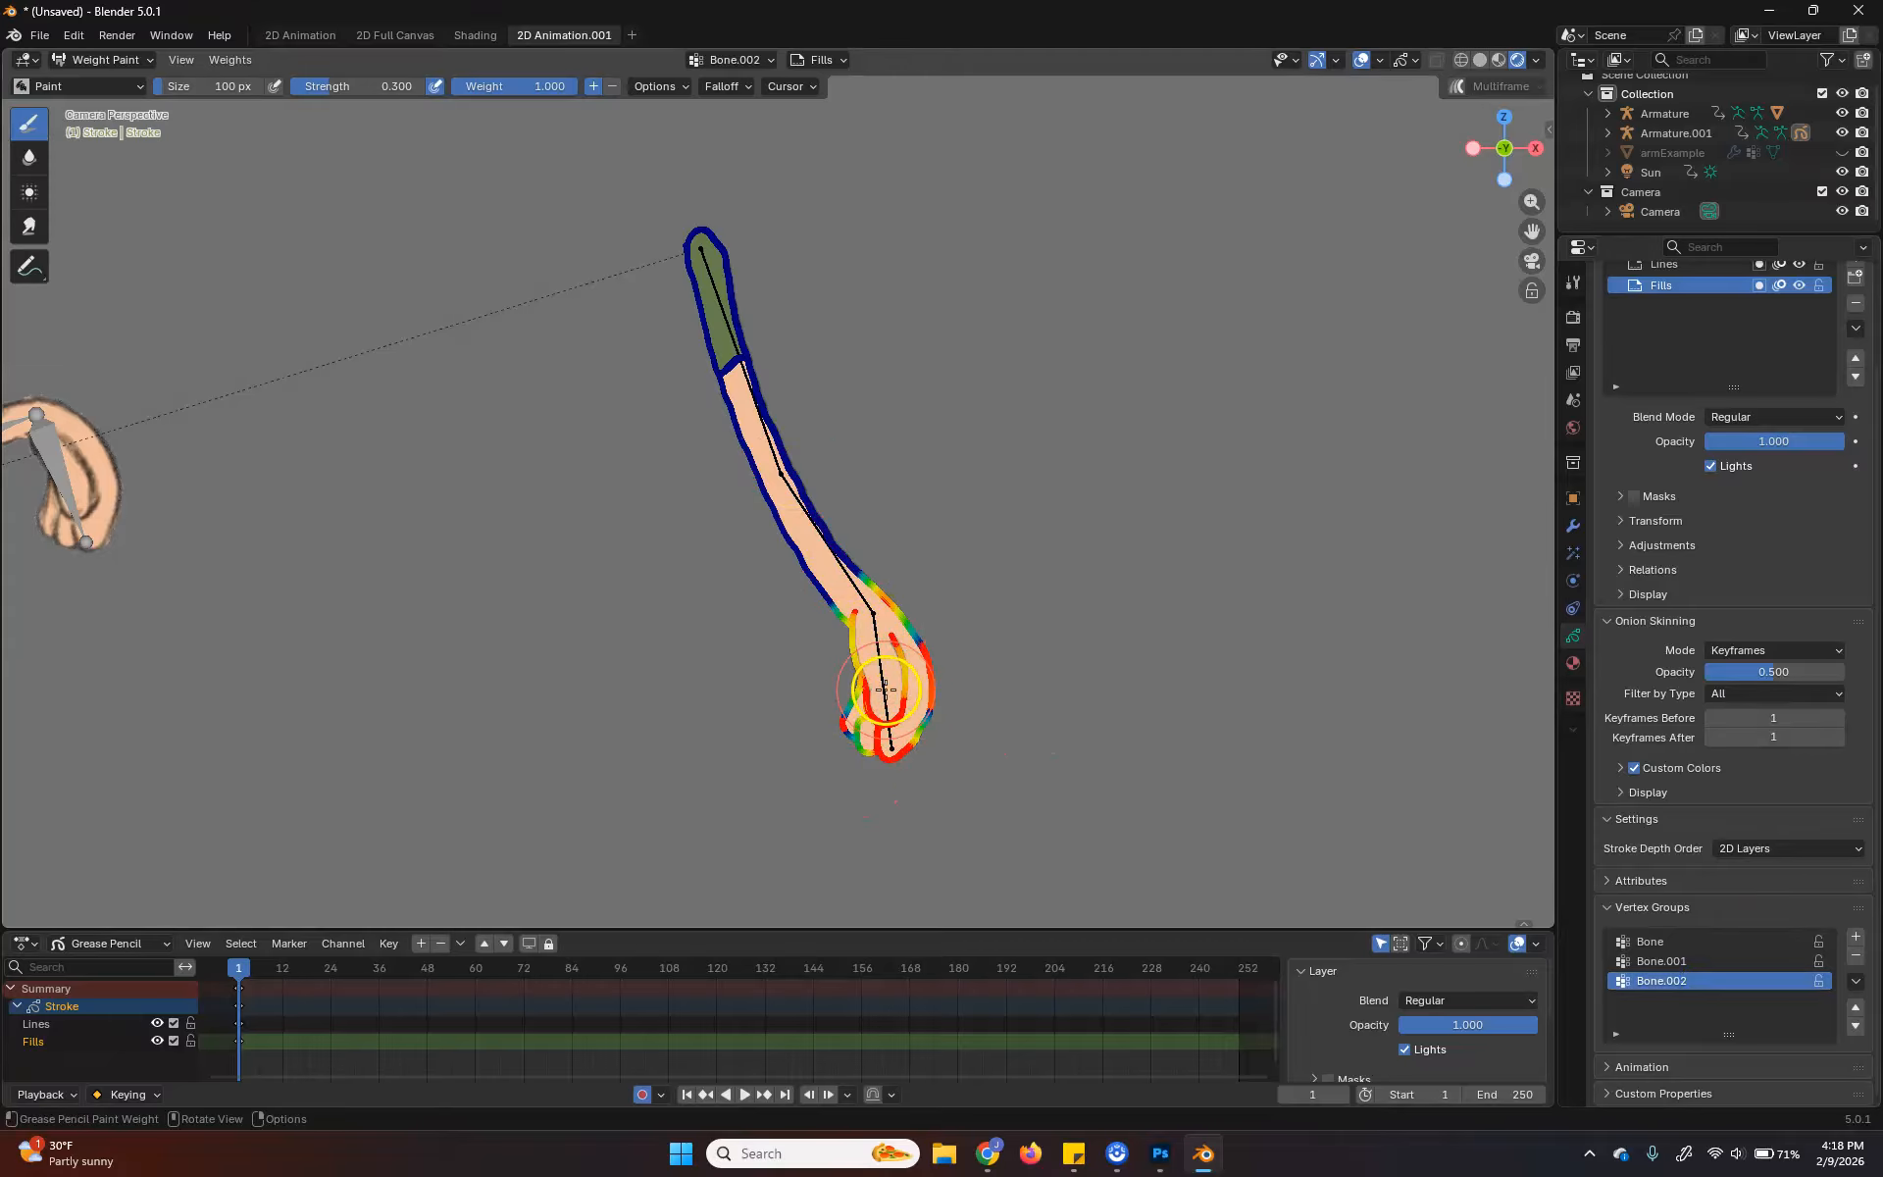
left_click(1669, 940)
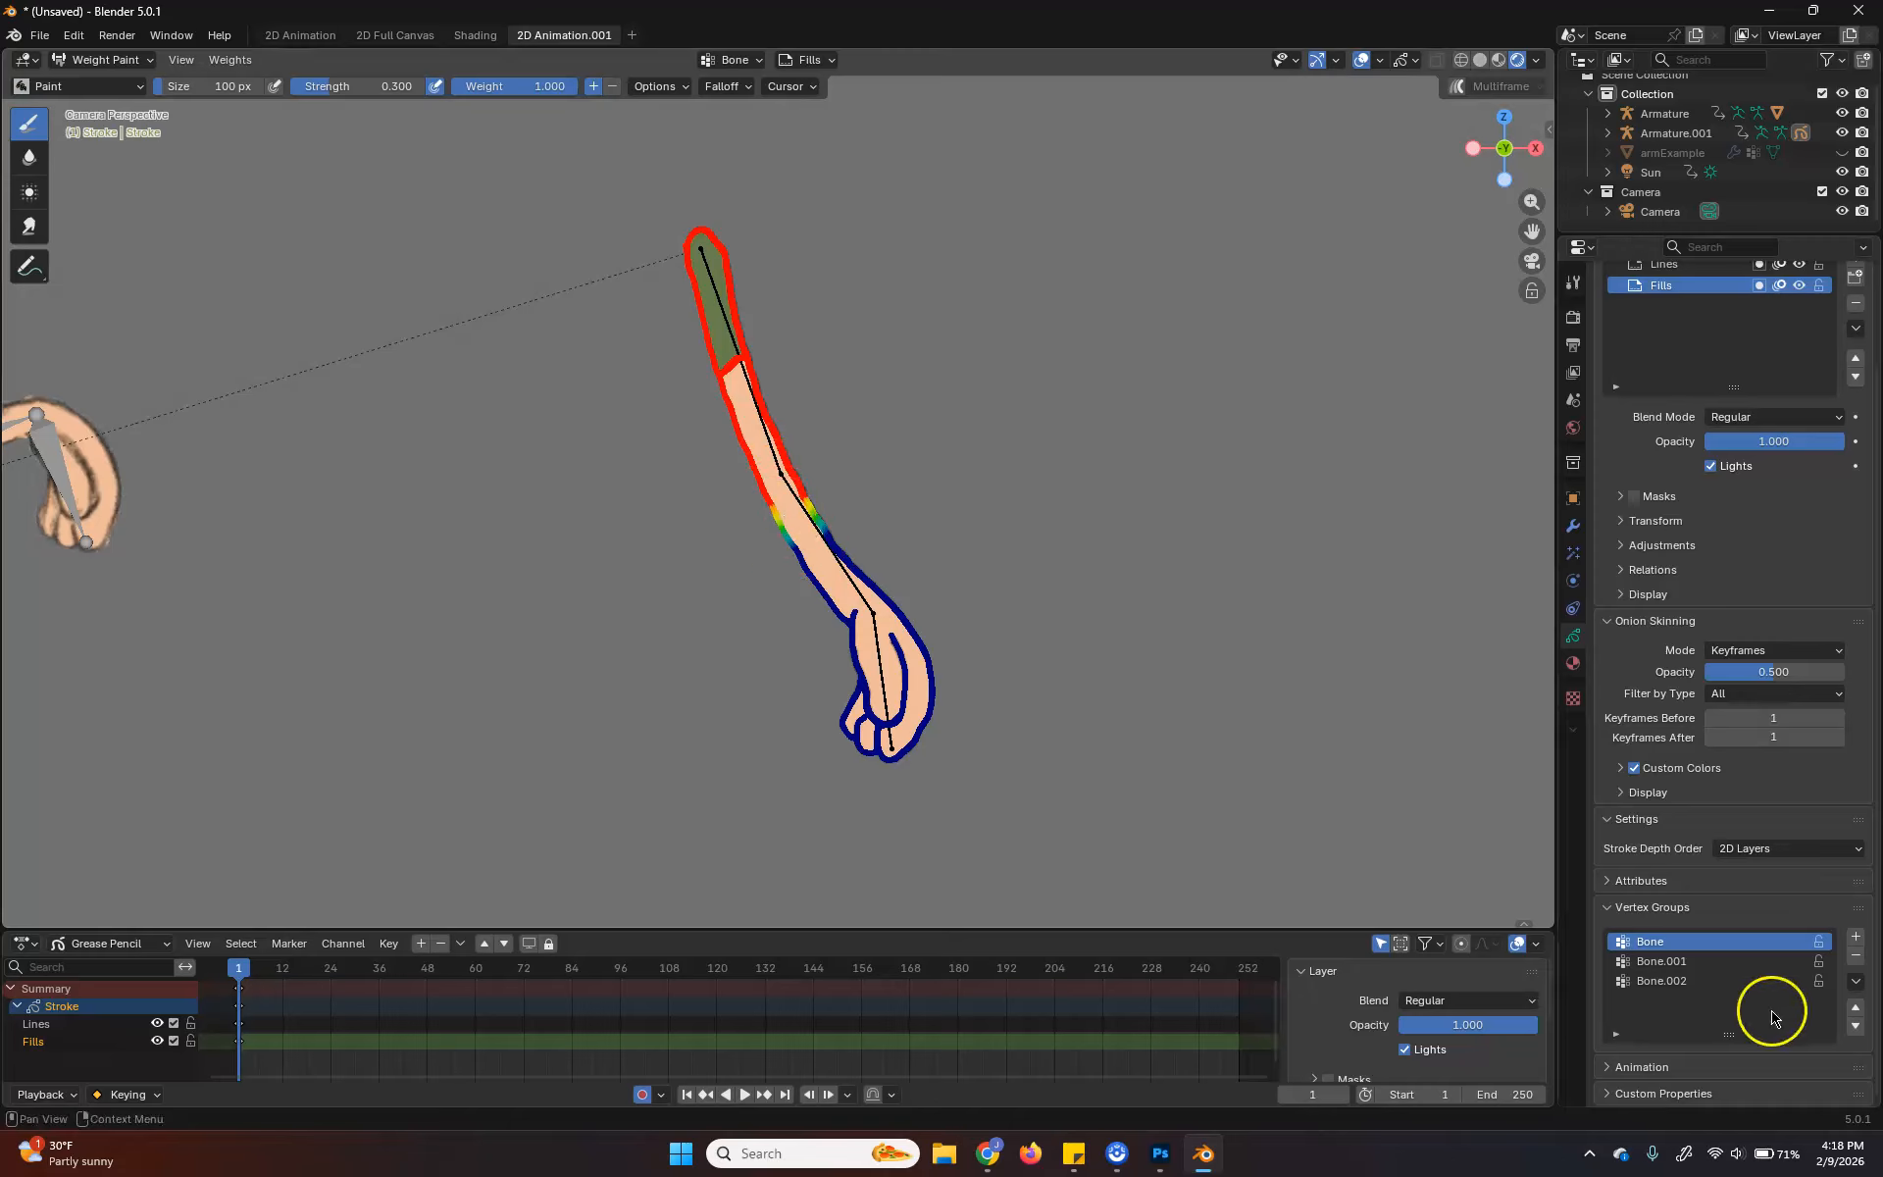
Paint weight 1.000 along the forearm for the Bone.001 group and over the whole hand for the Bone.002 group
left_click(1709, 960)
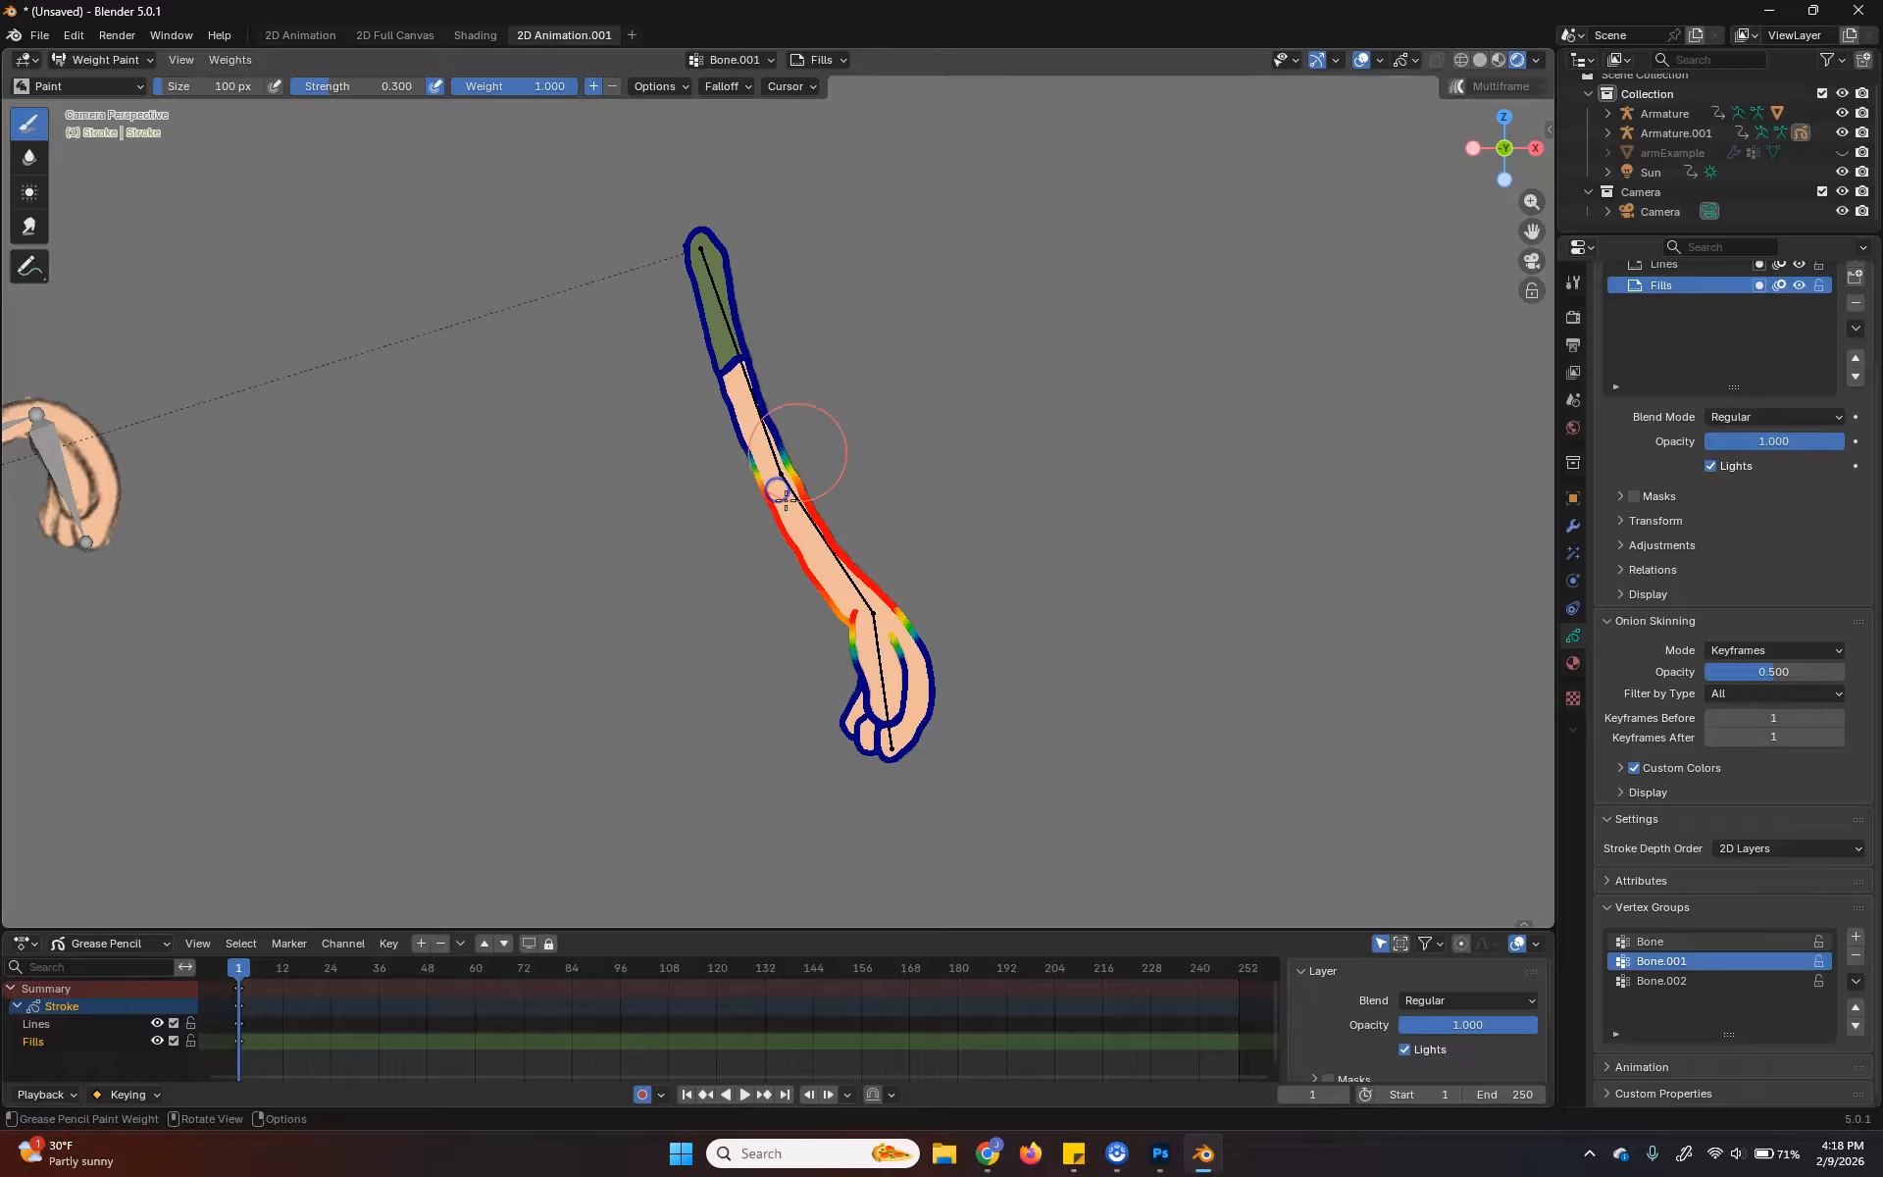
mouse_move(742, 453)
left_mouse_down()
mouse_move(811, 441)
mouse_move(899, 791)
left_mouse_up()
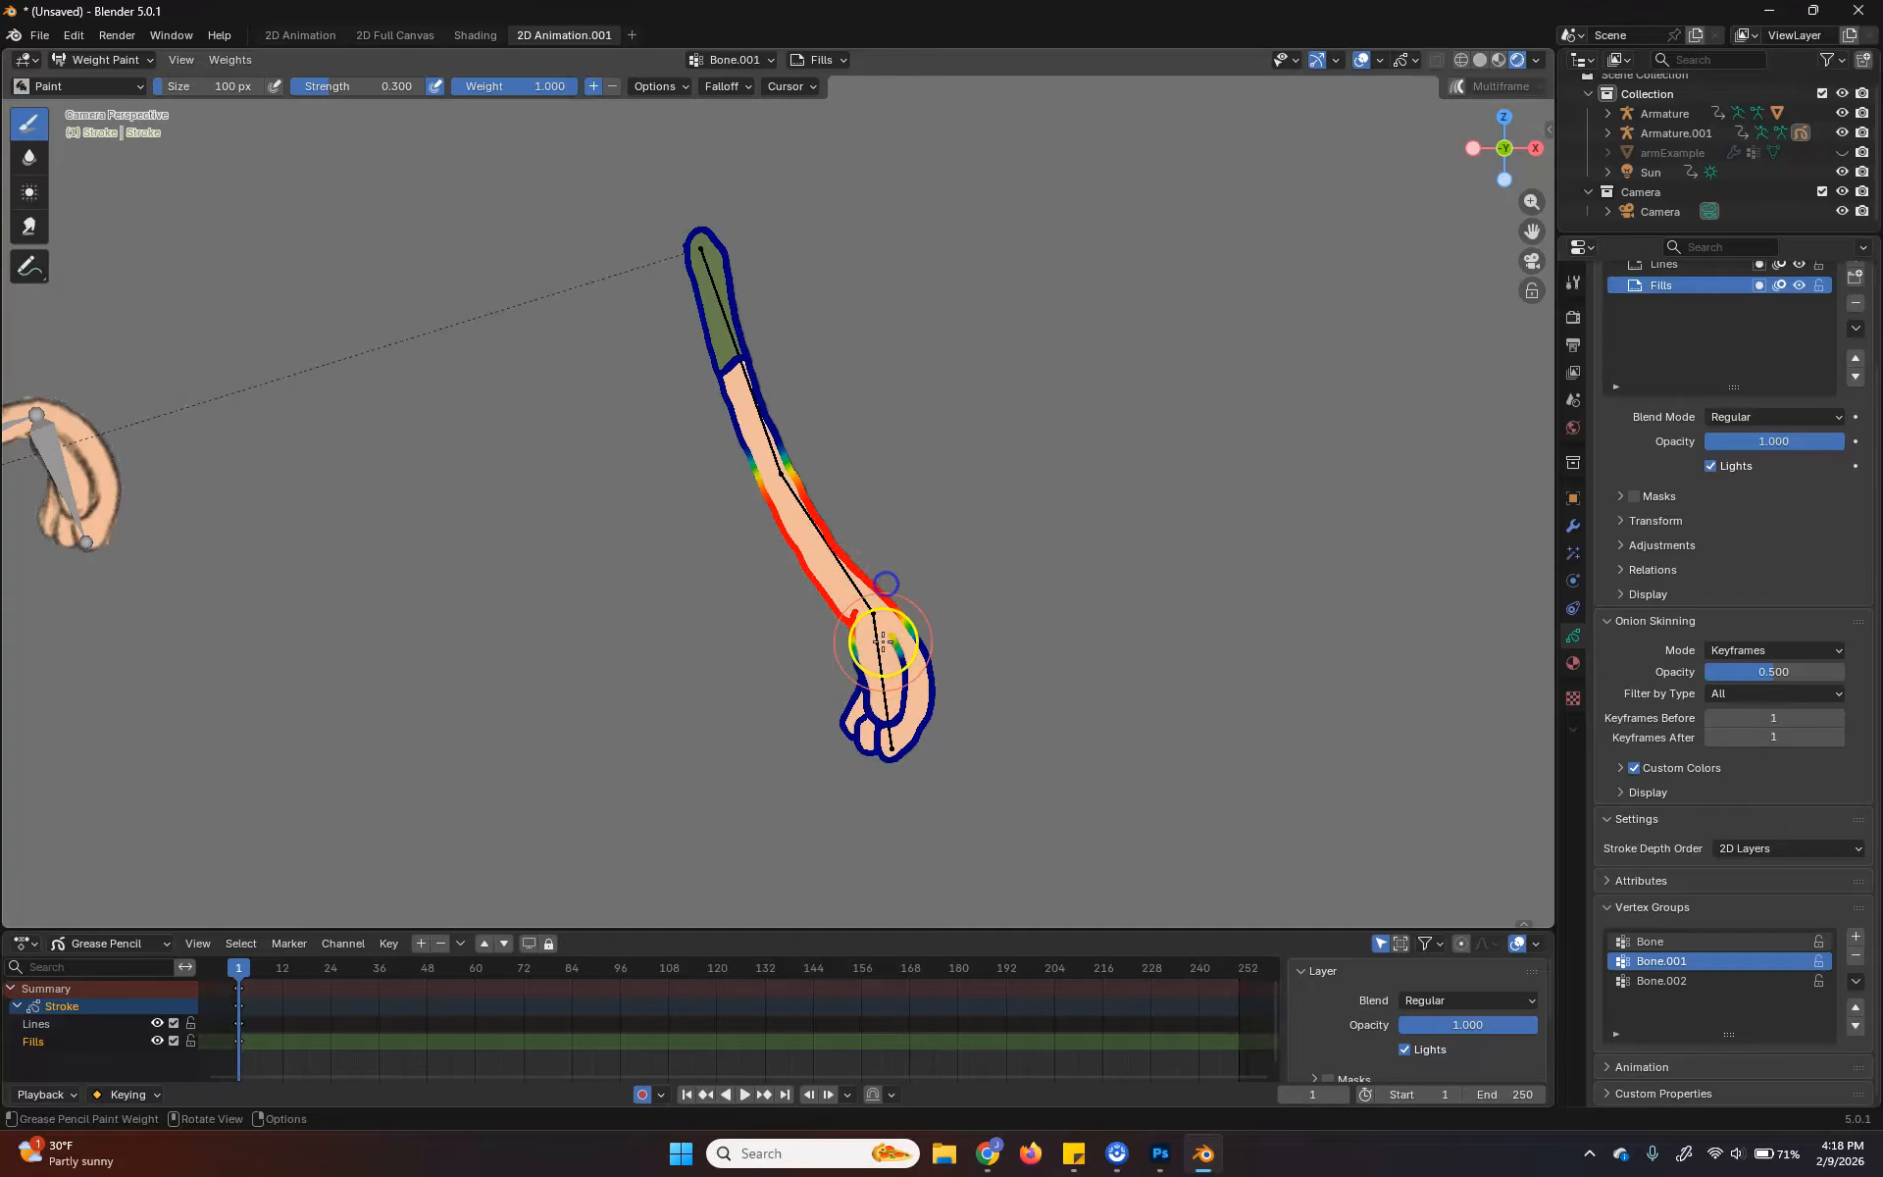
left_click(1667, 979)
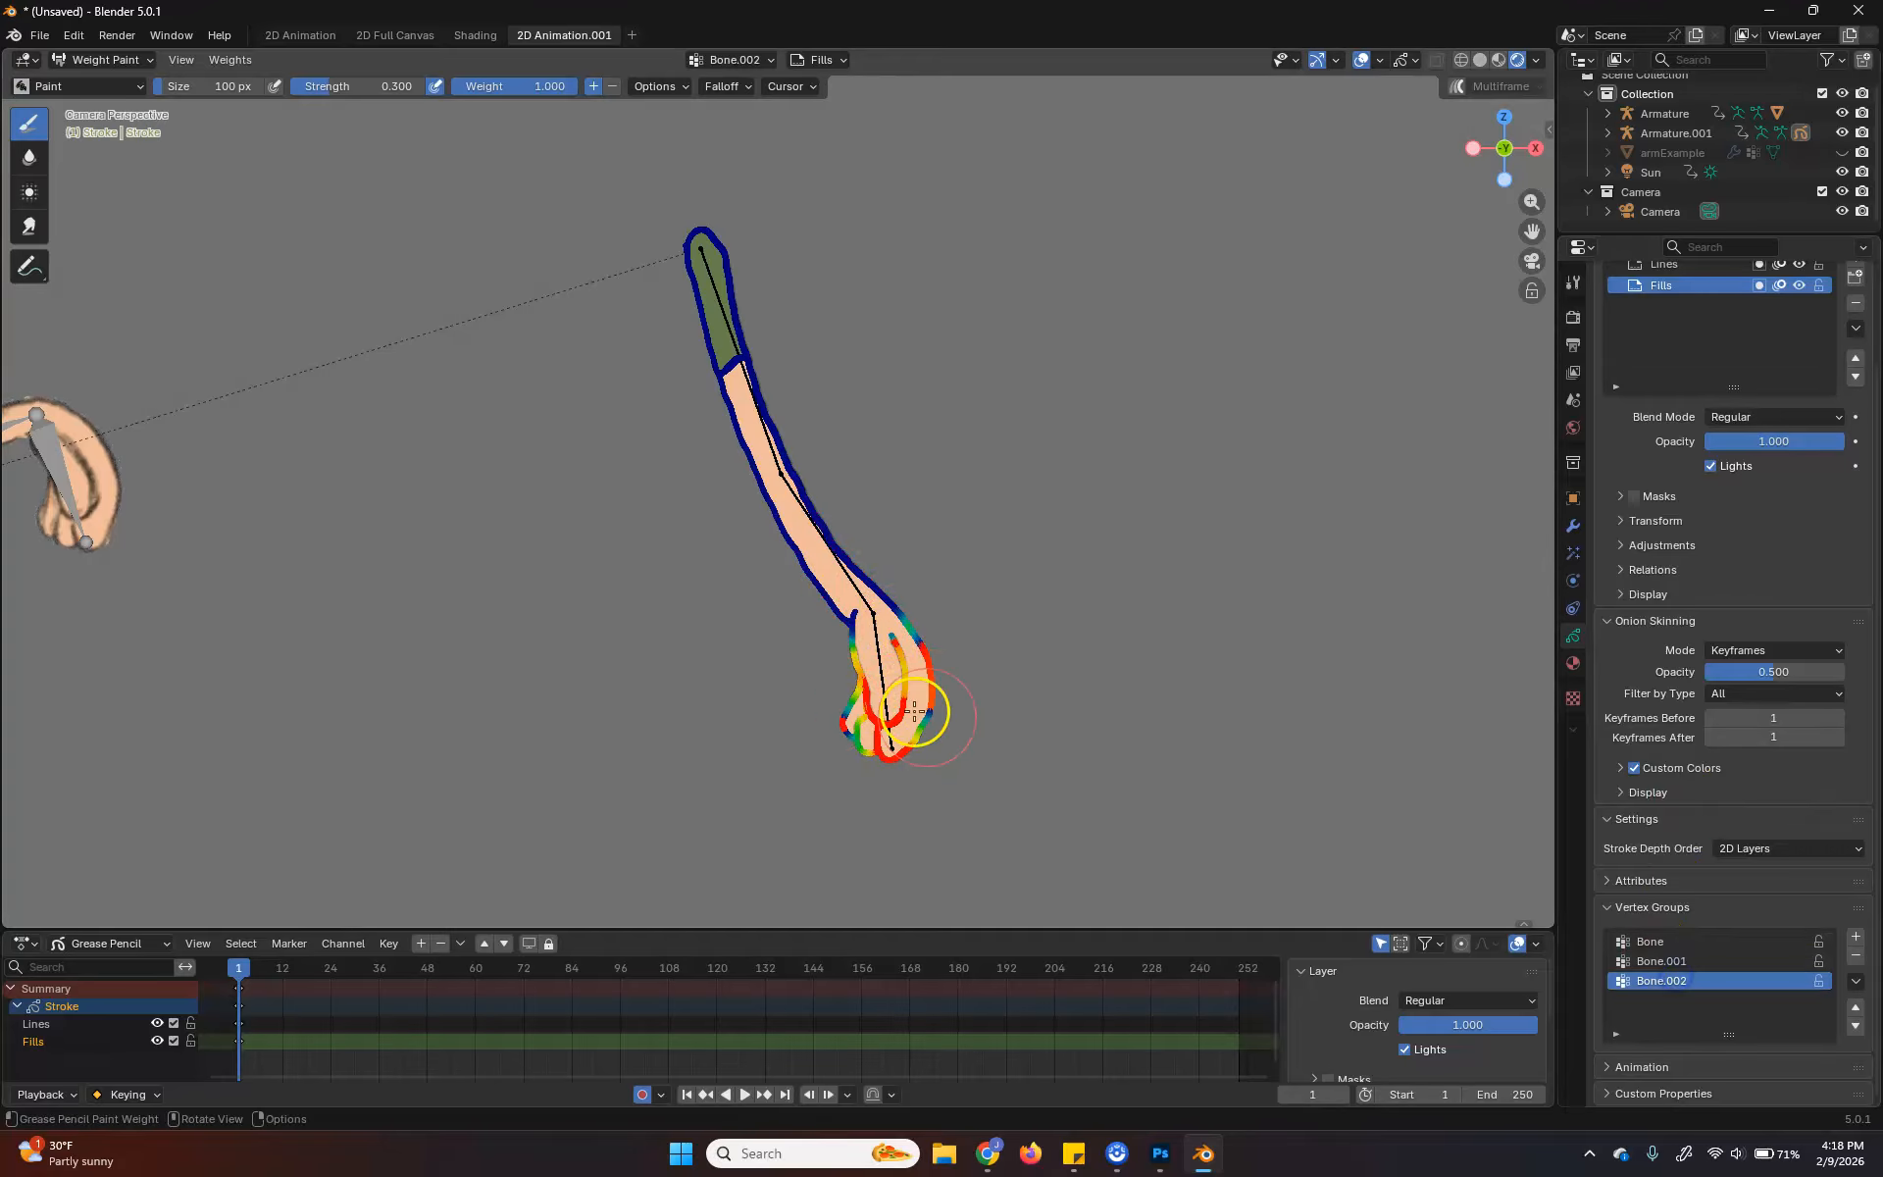
mouse_move(958, 832)
left_mouse_down()
mouse_move(882, 749)
mouse_move(928, 726)
mouse_move(850, 729)
mouse_move(930, 664)
mouse_move(876, 654)
mouse_move(888, 599)
left_mouse_up()
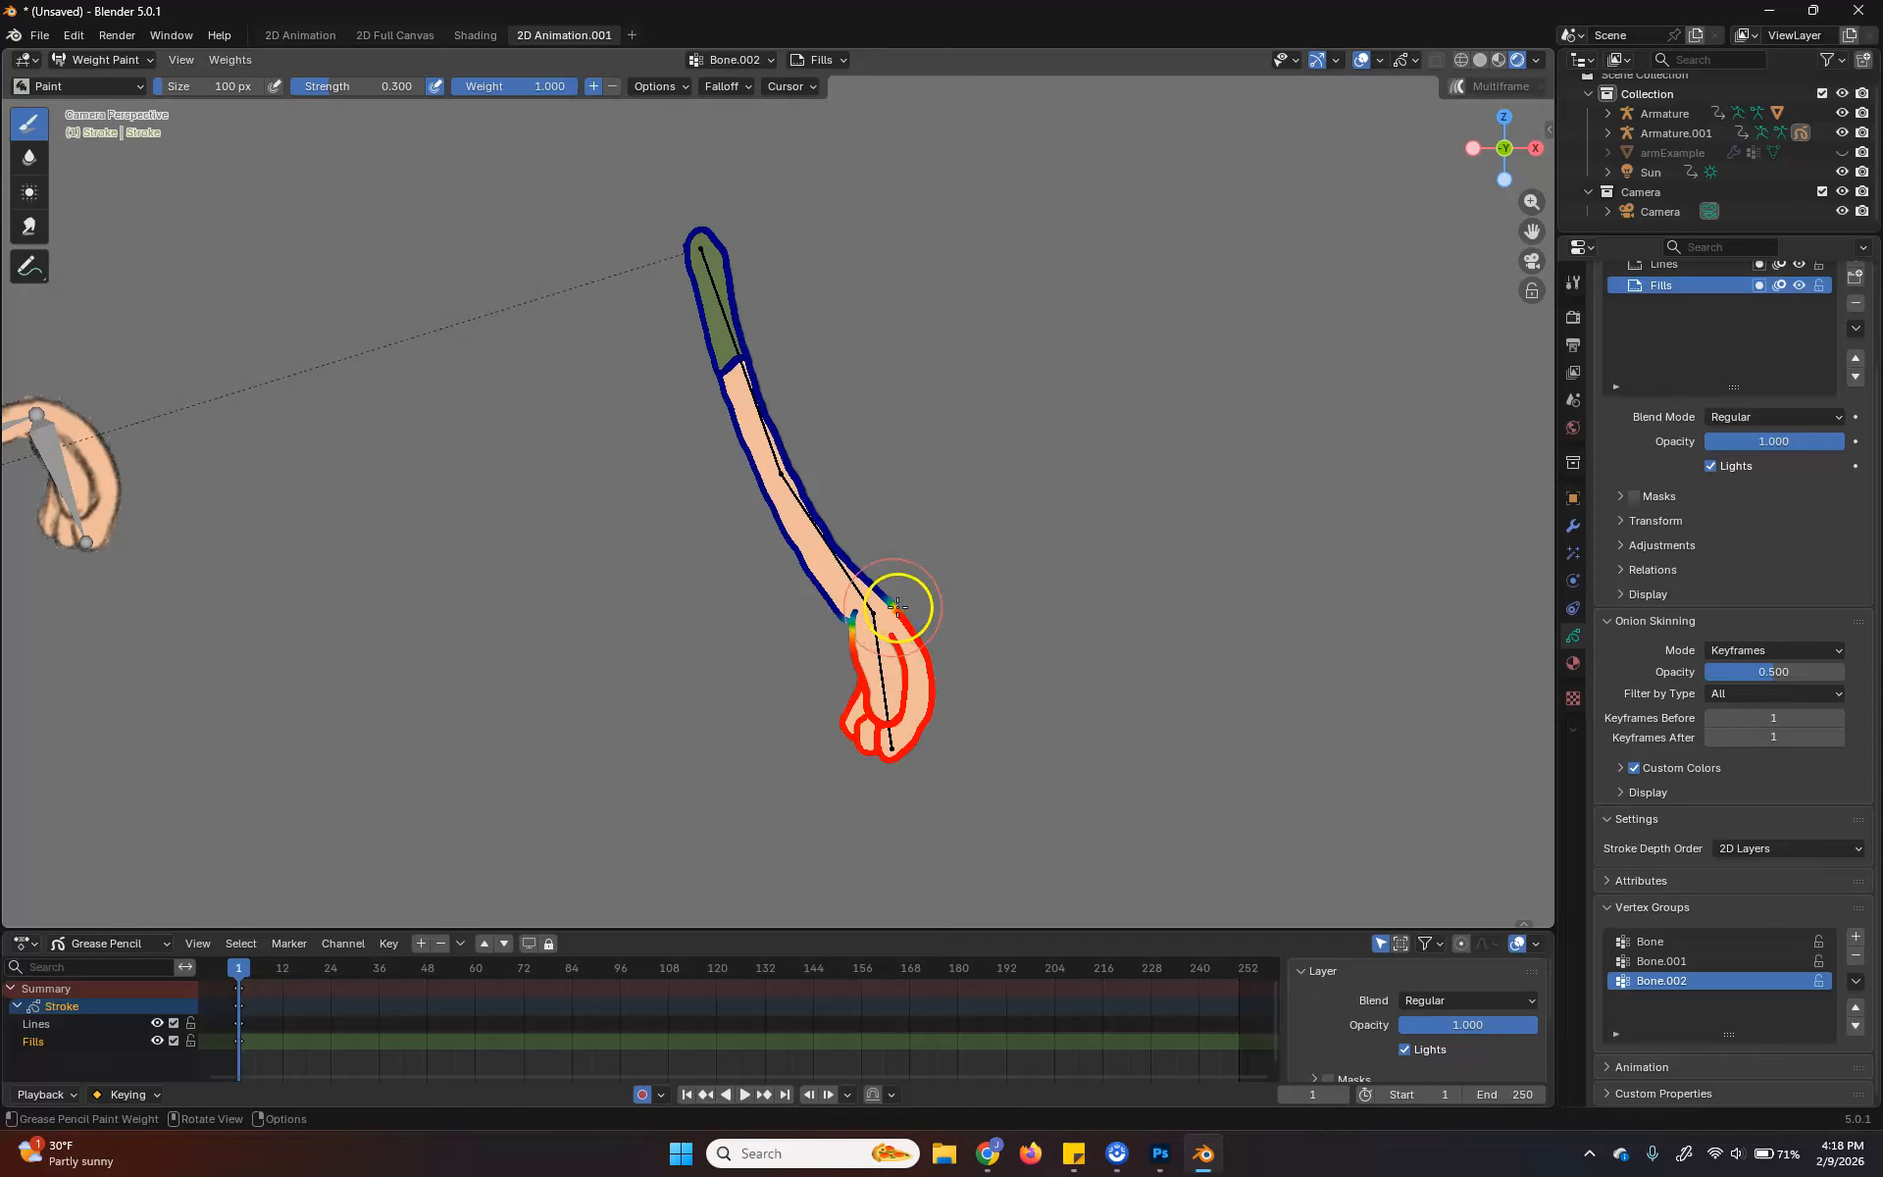
left_click_drag(897, 643, 901, 626)
Leave Weight Paint for Object Mode, select the right arm's armature and put it in Pose Mode
left_click(98, 60)
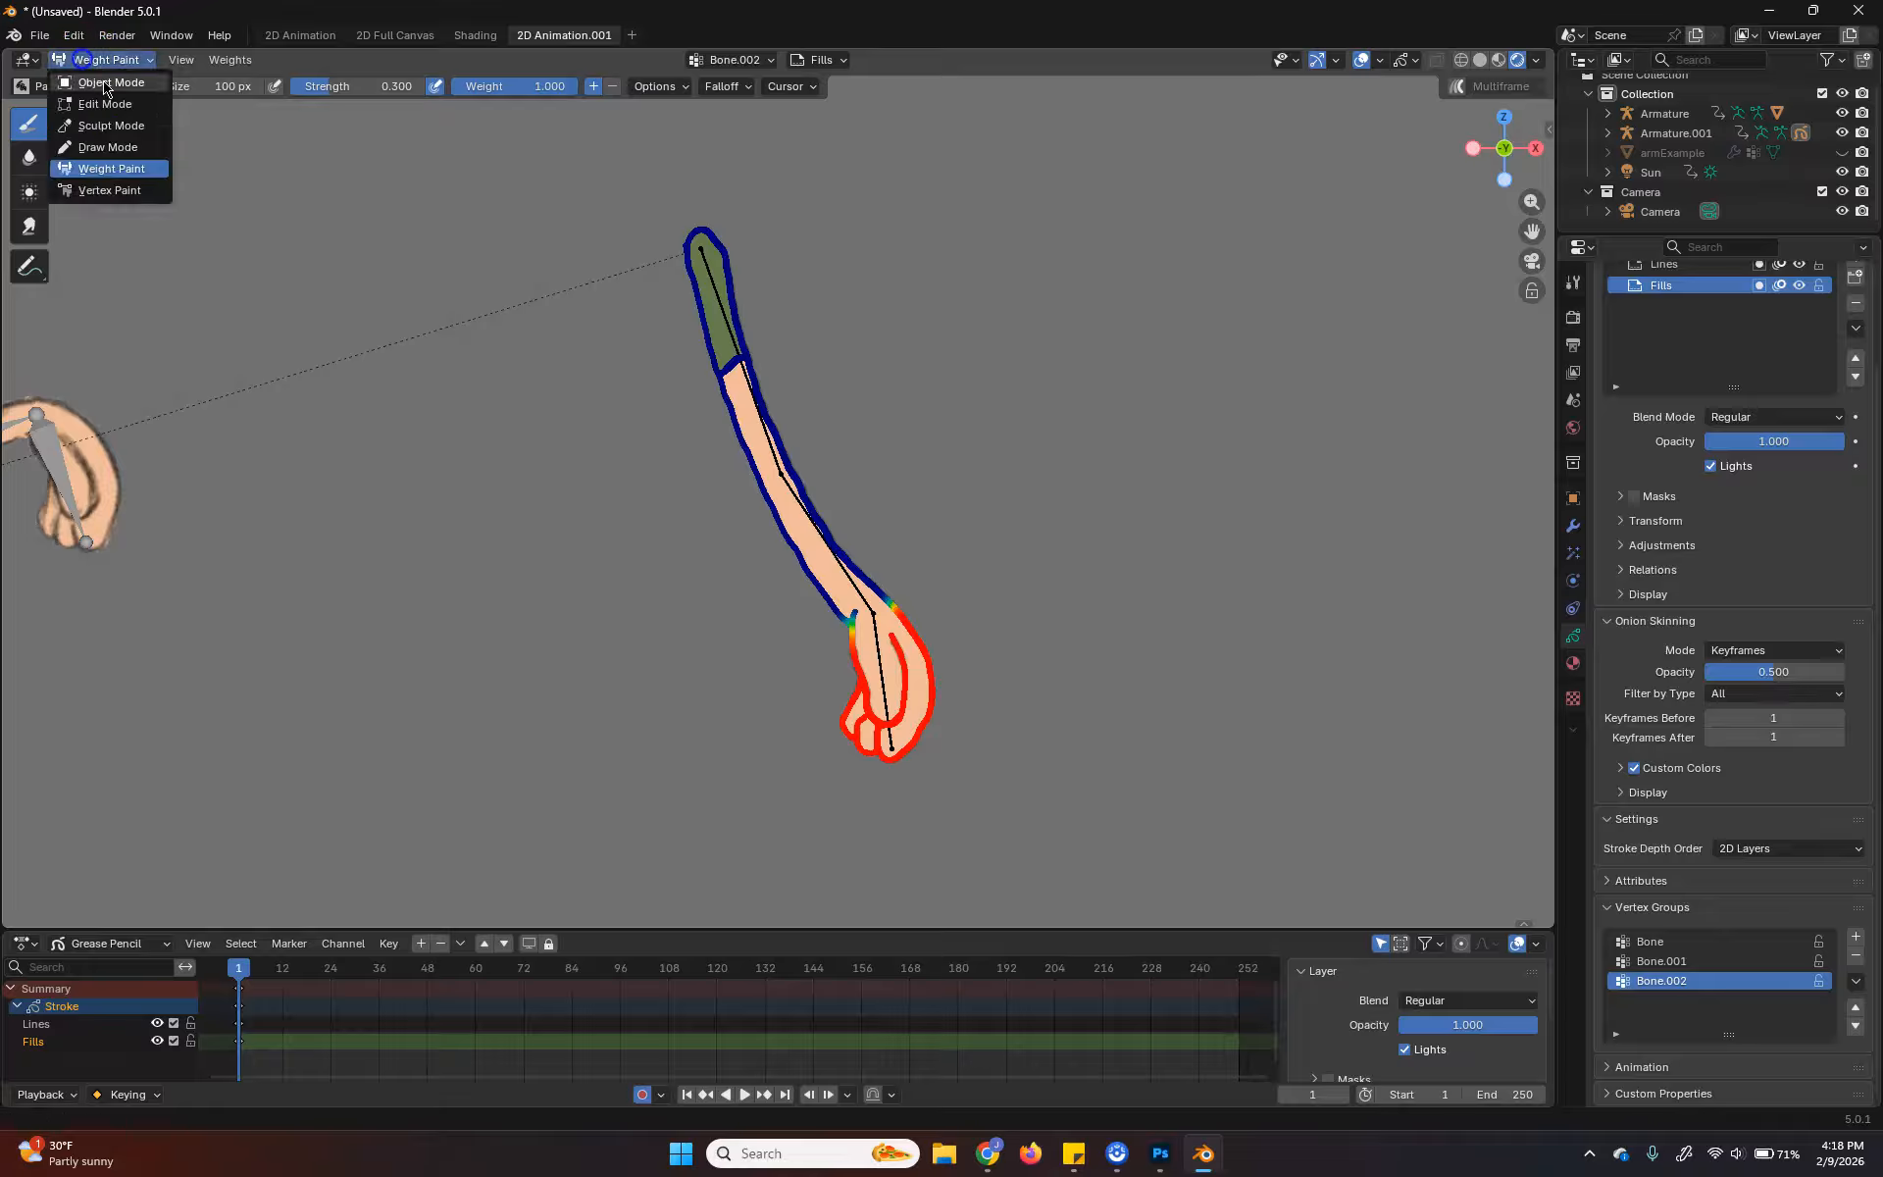
left_click(110, 83)
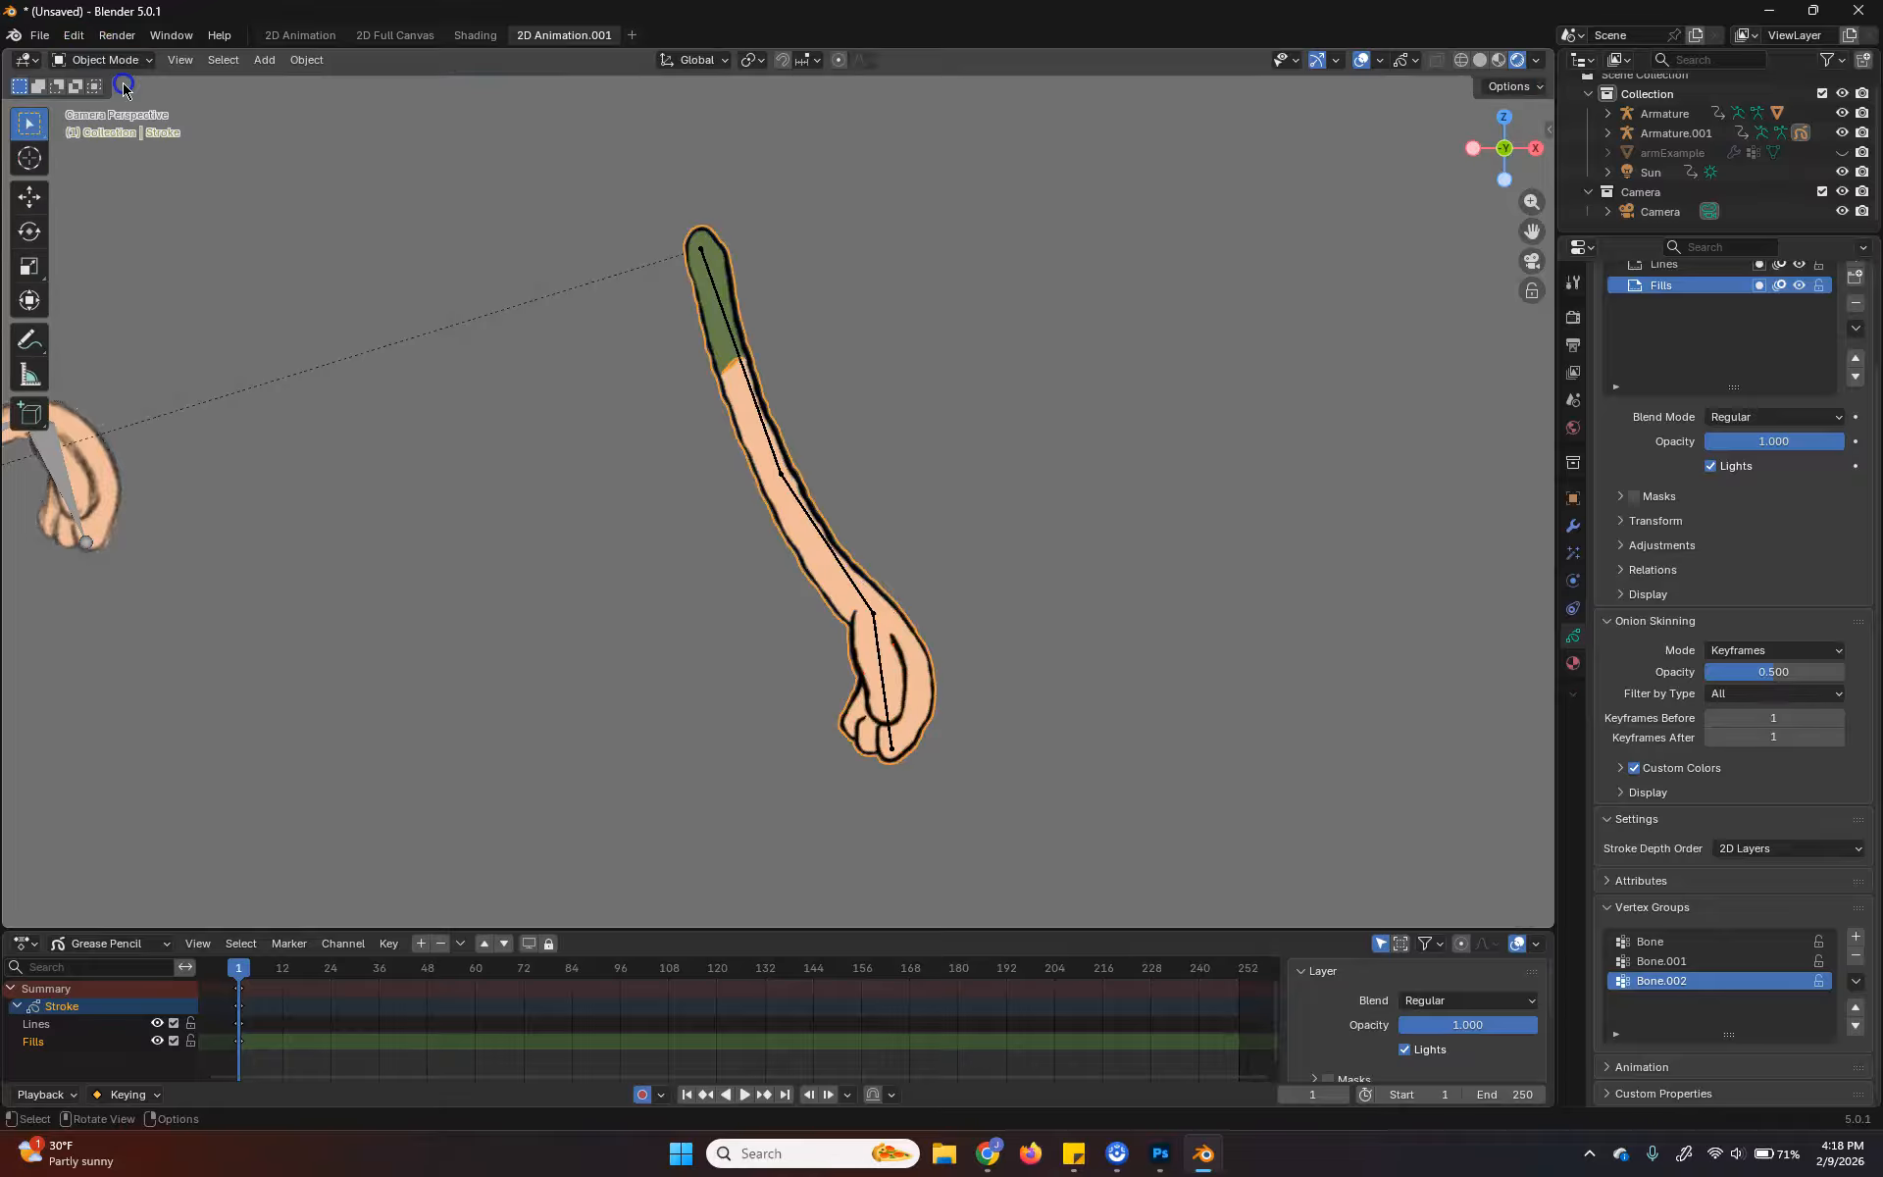
left_click(732, 346)
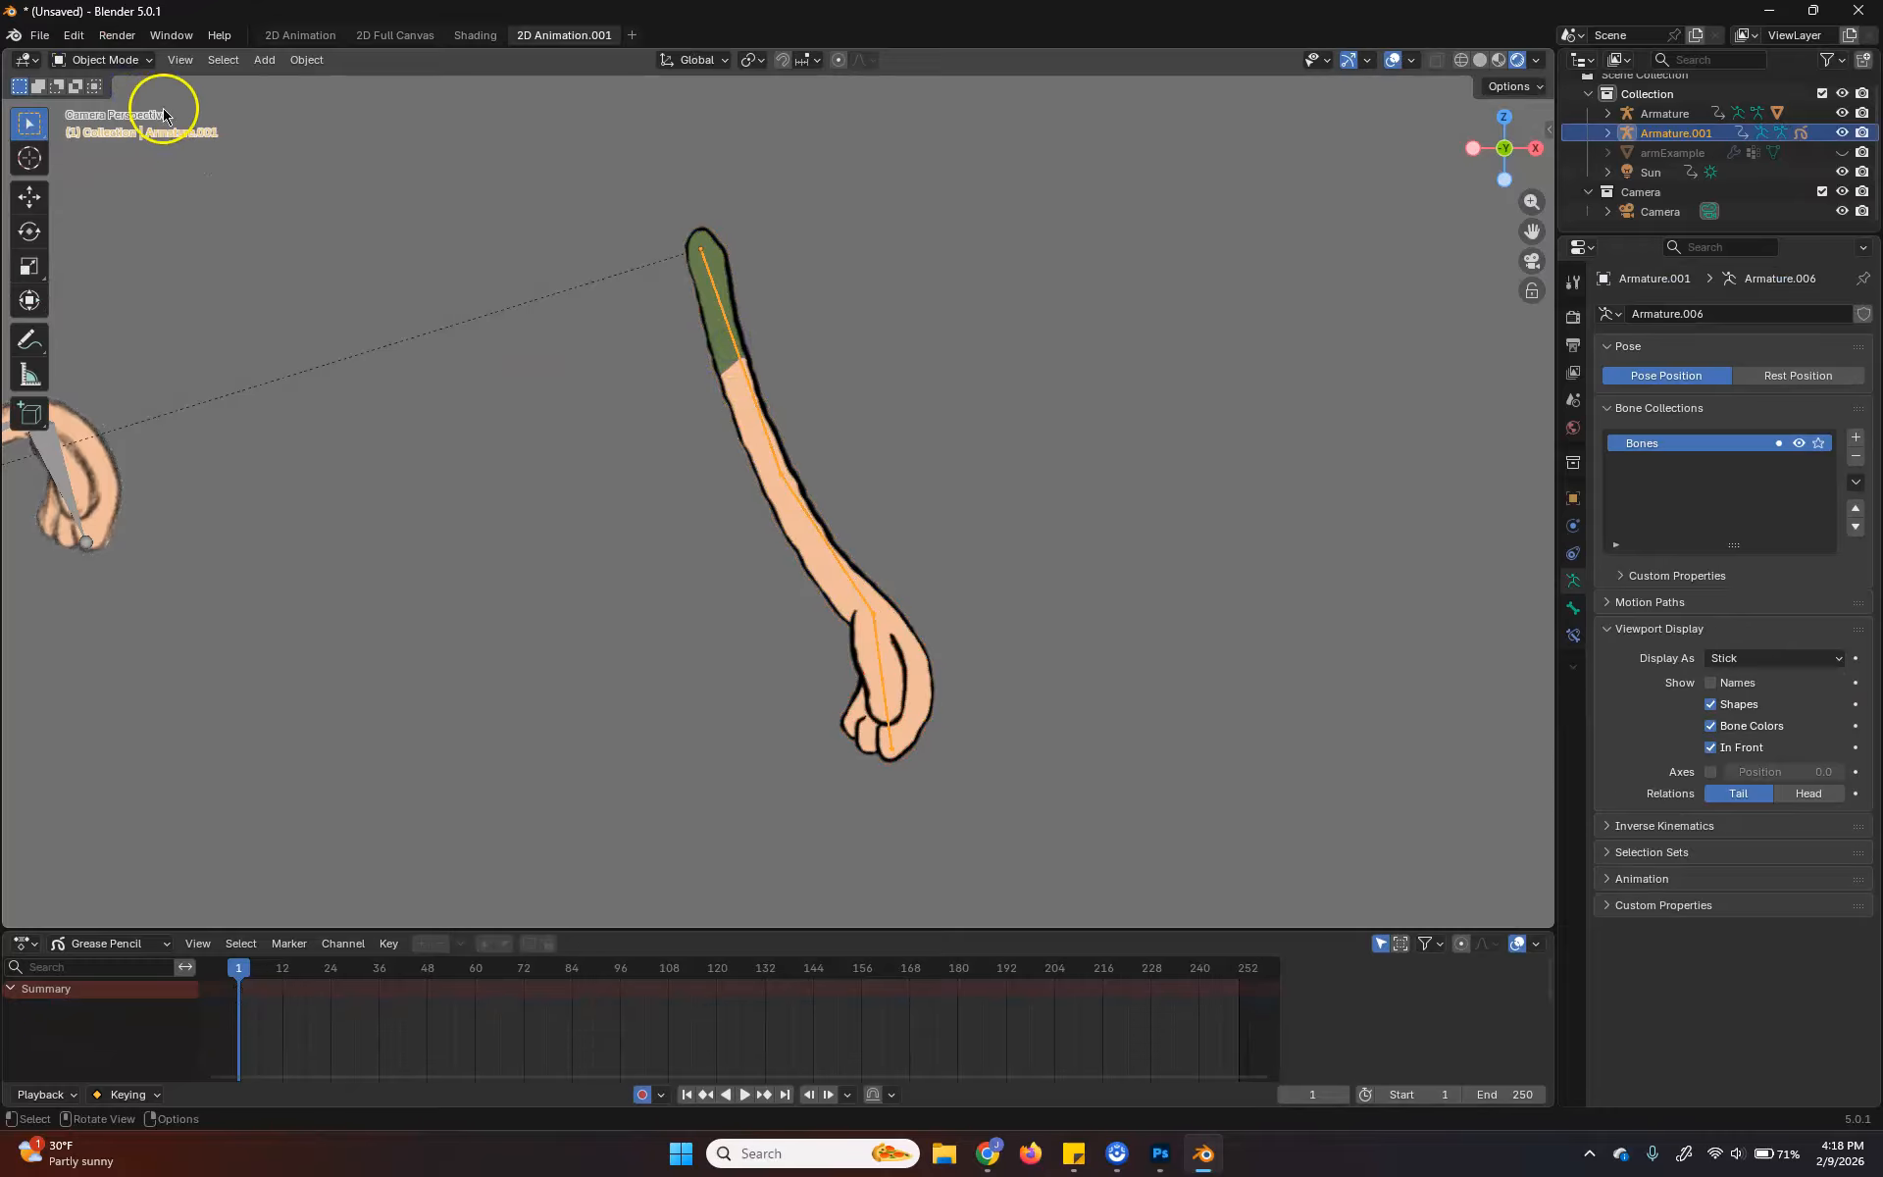
left_click(98, 60)
left_click(93, 106)
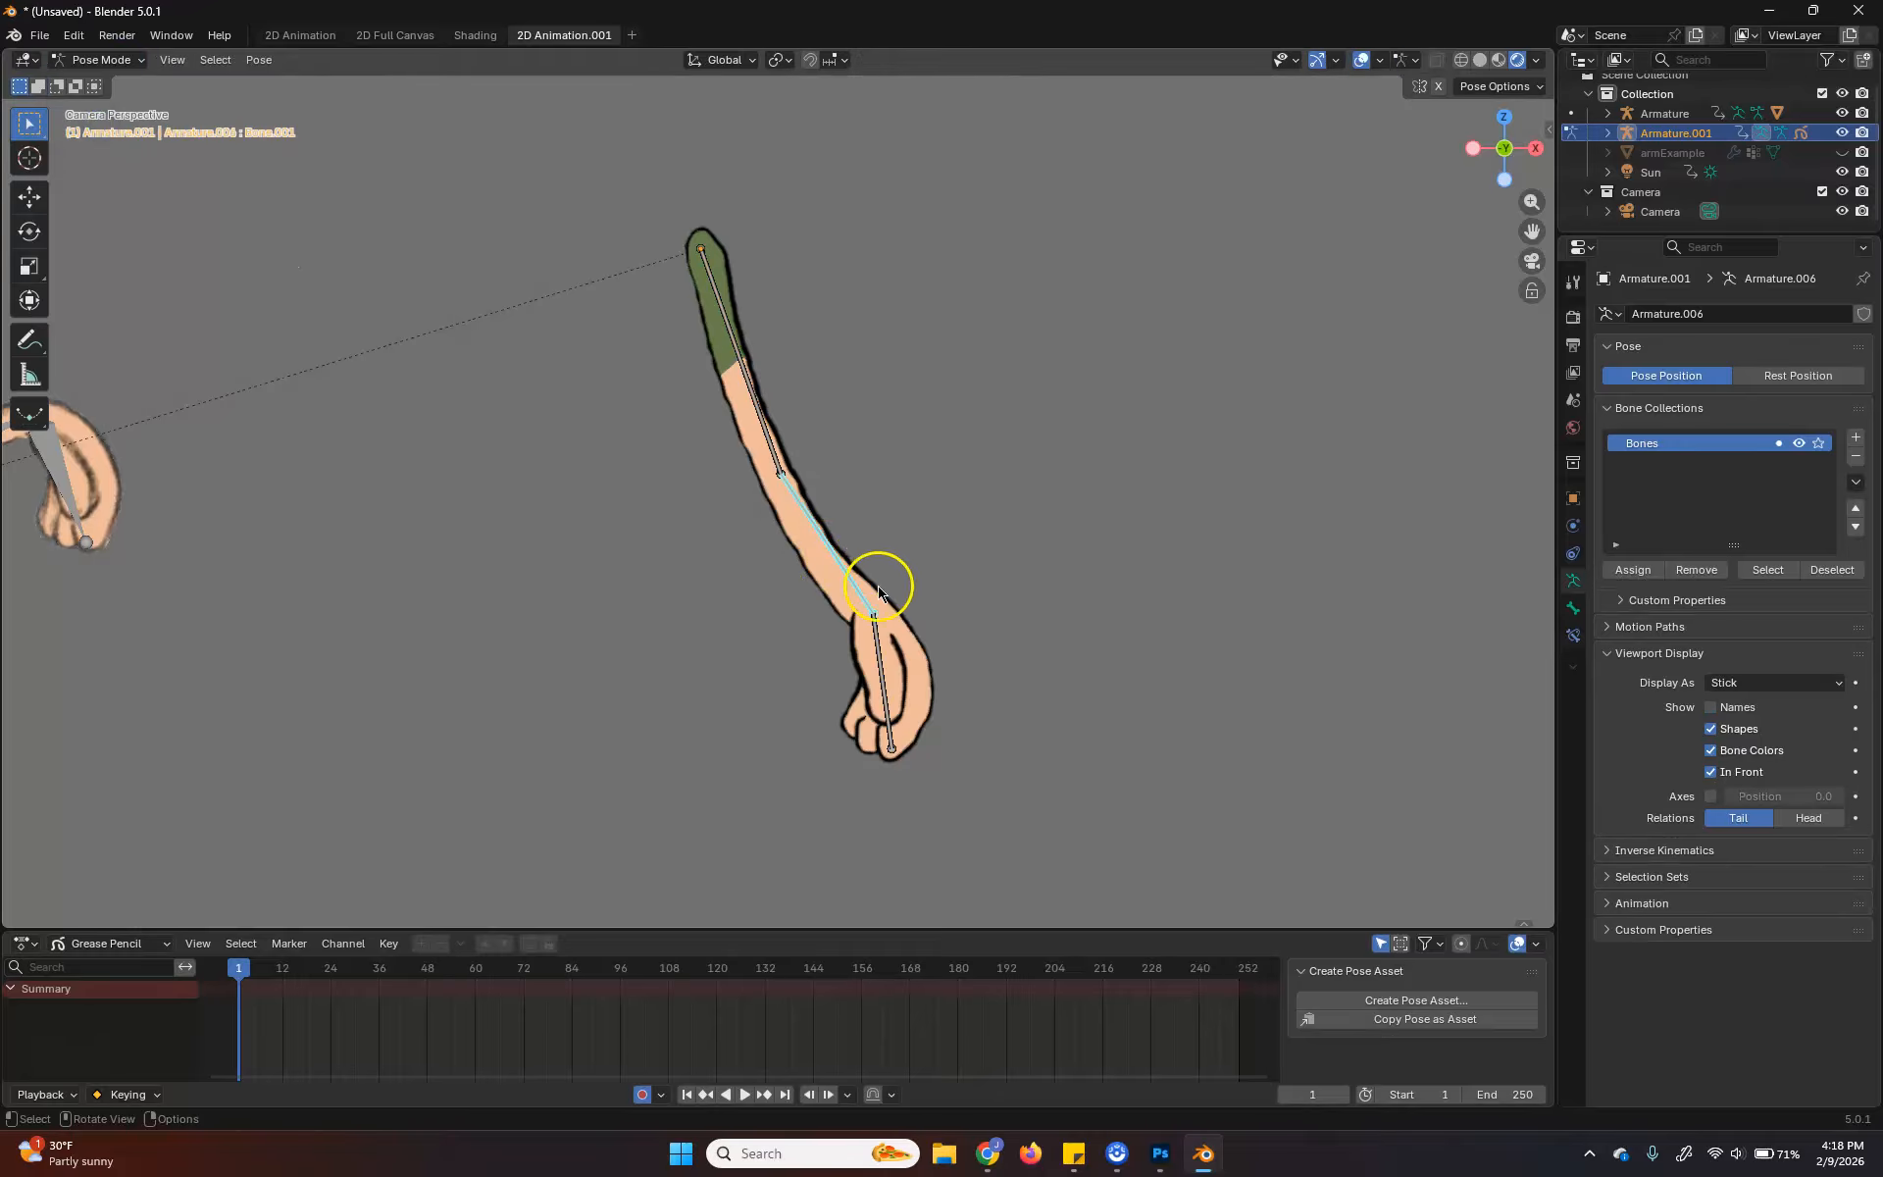
Test the repainted weights by rotating the forearm bone upward and trying a hand rotation, cancel the hand's, and clear the forearm's rotation
key("r")
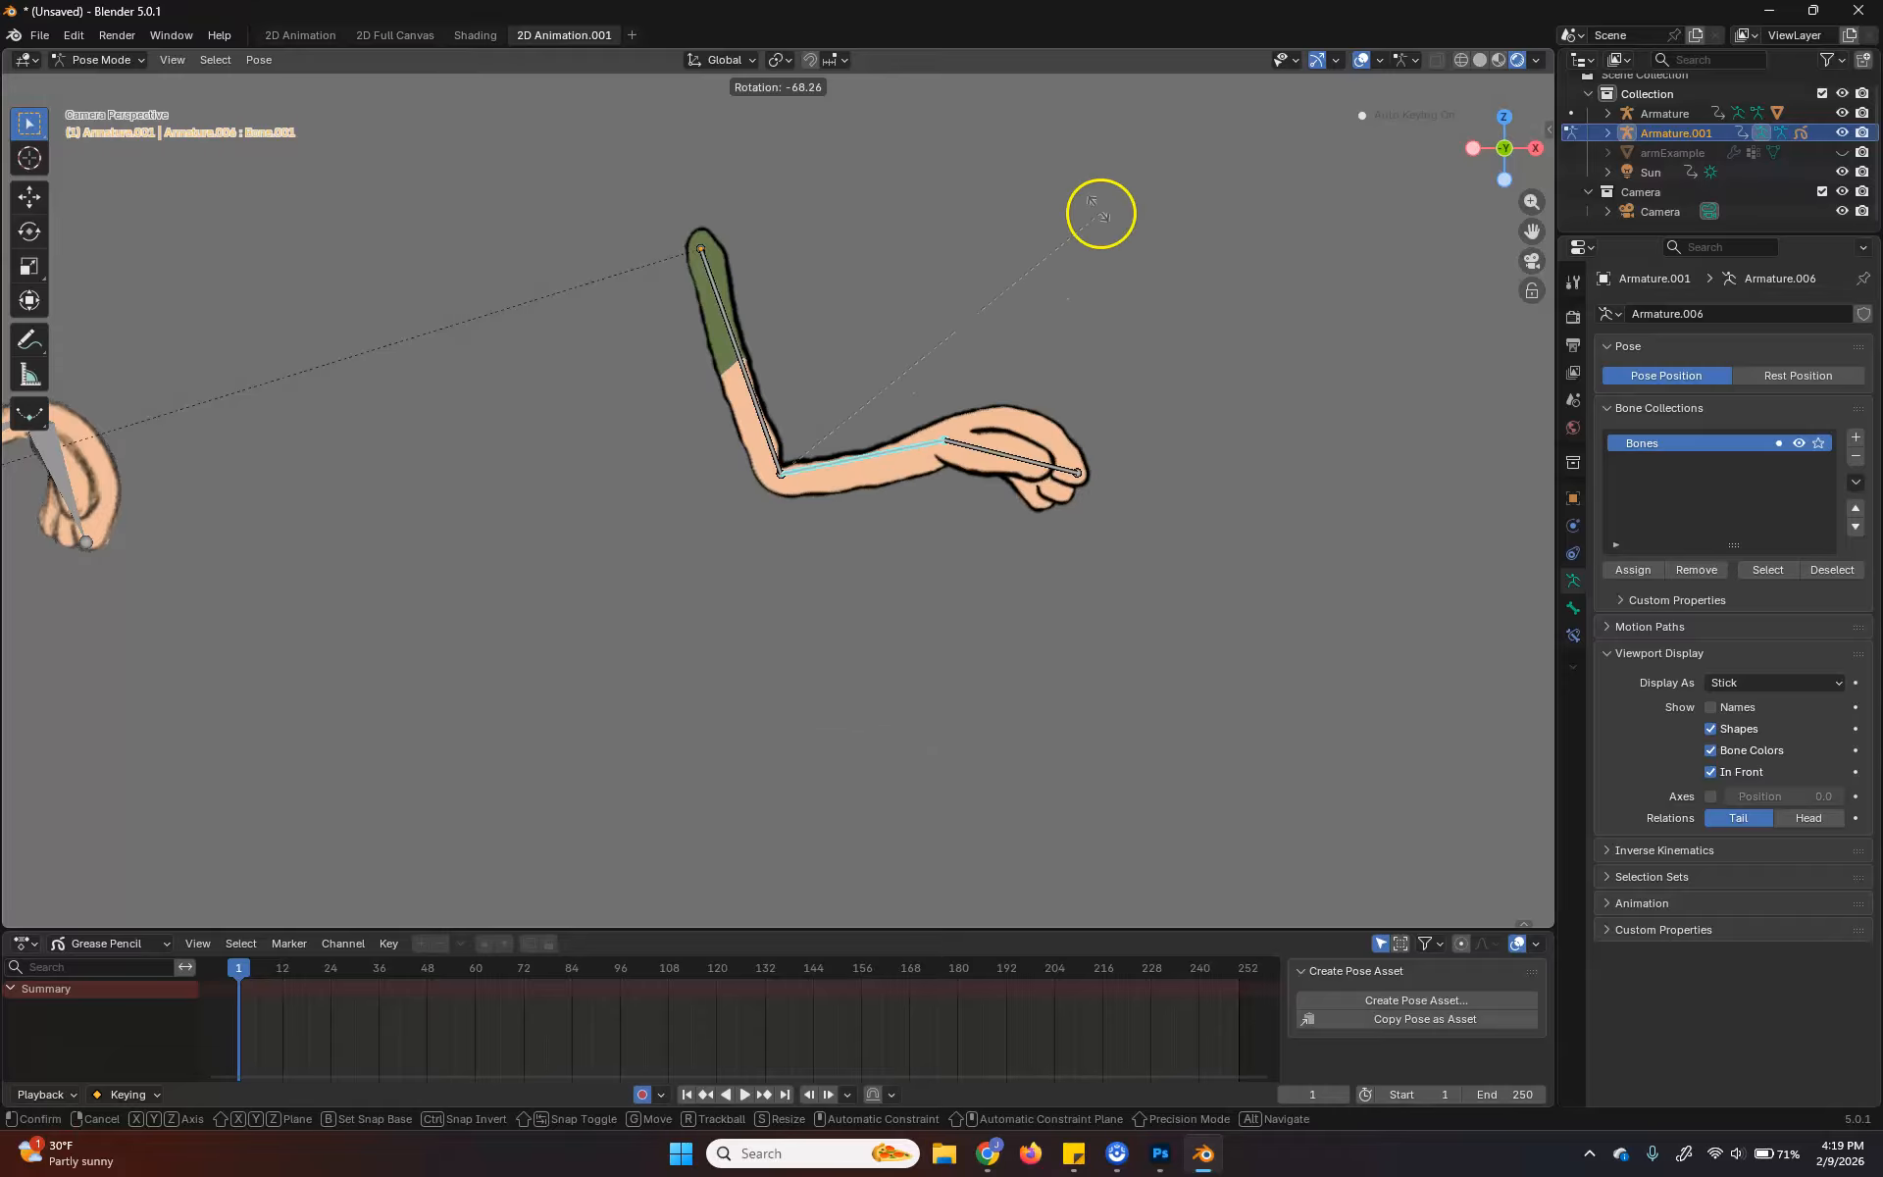
left_click(1062, 161)
left_click(1040, 425)
key("r")
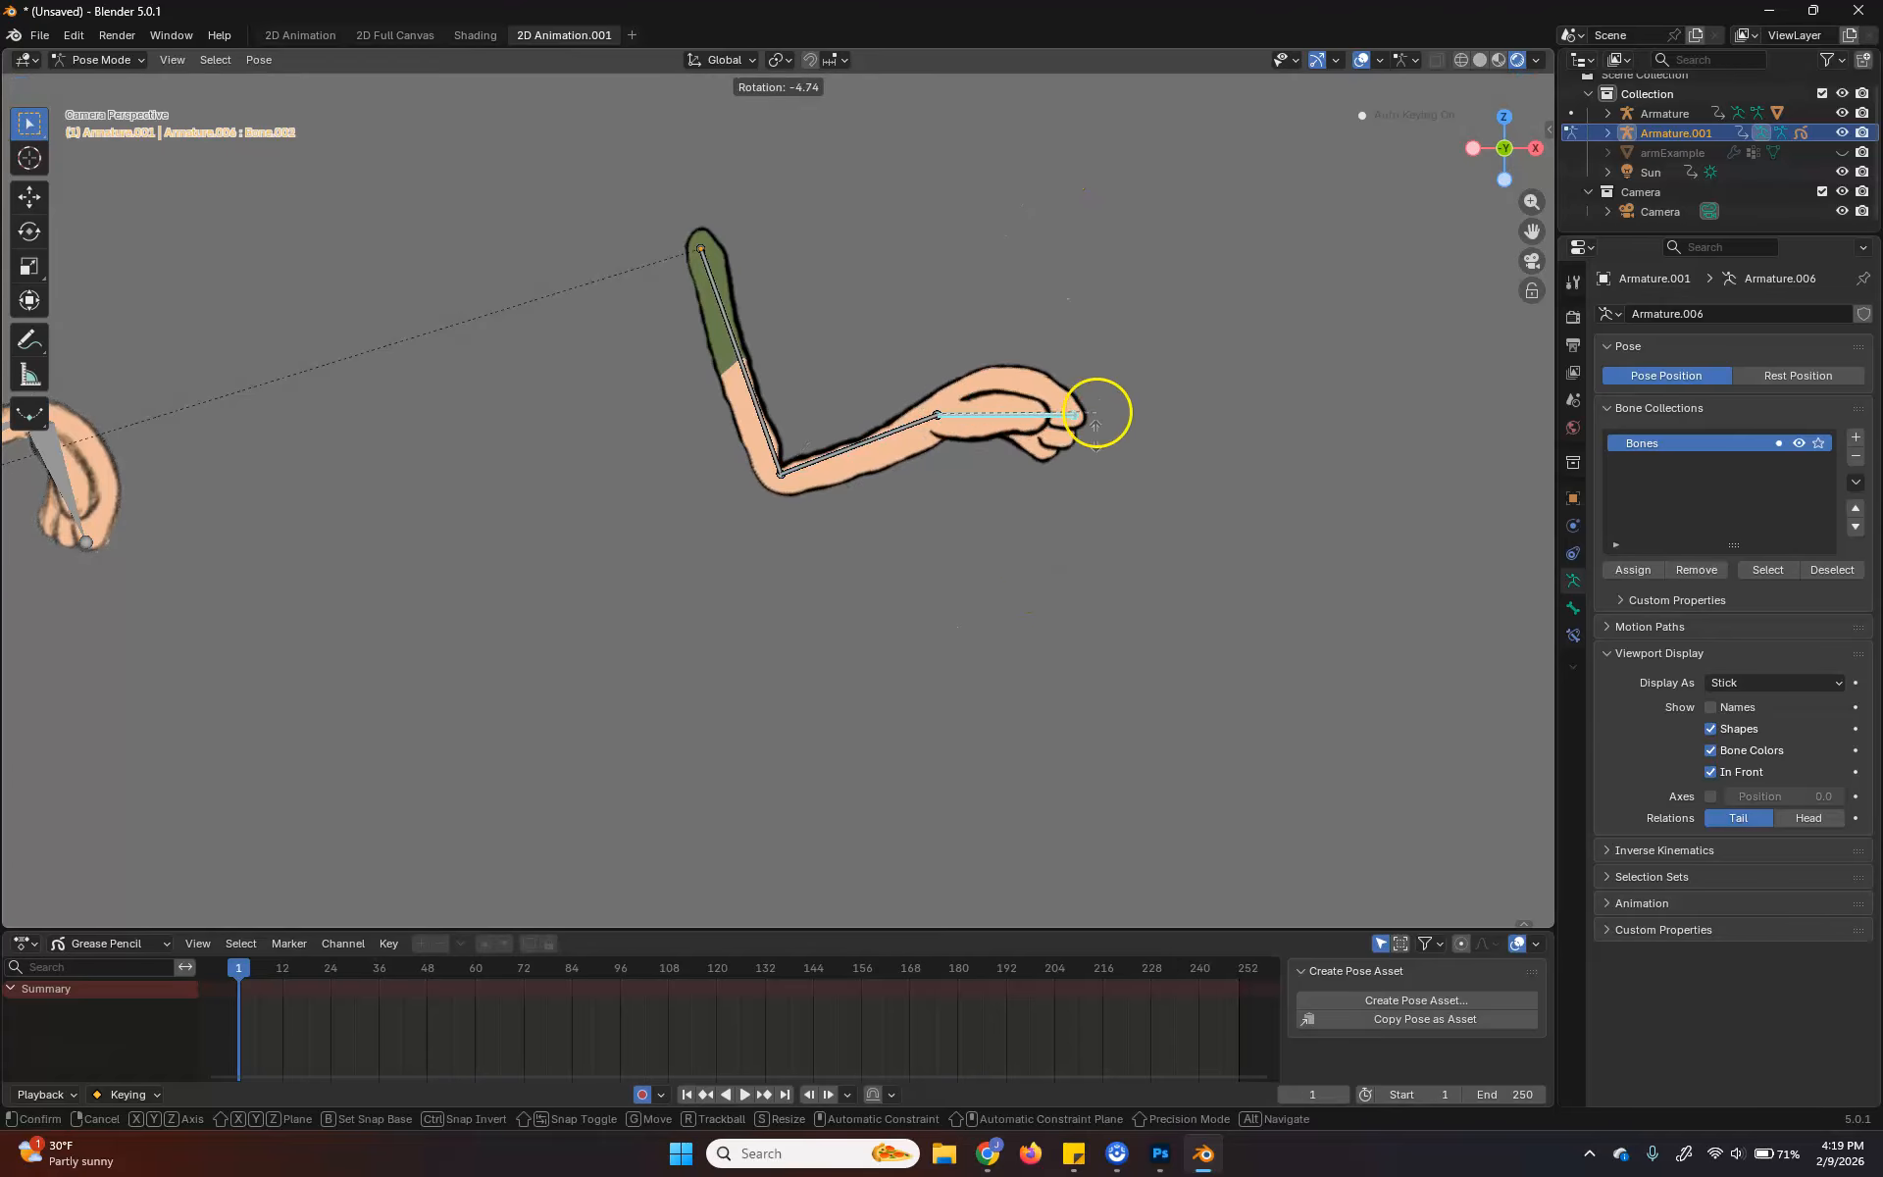
right_click(1062, 599)
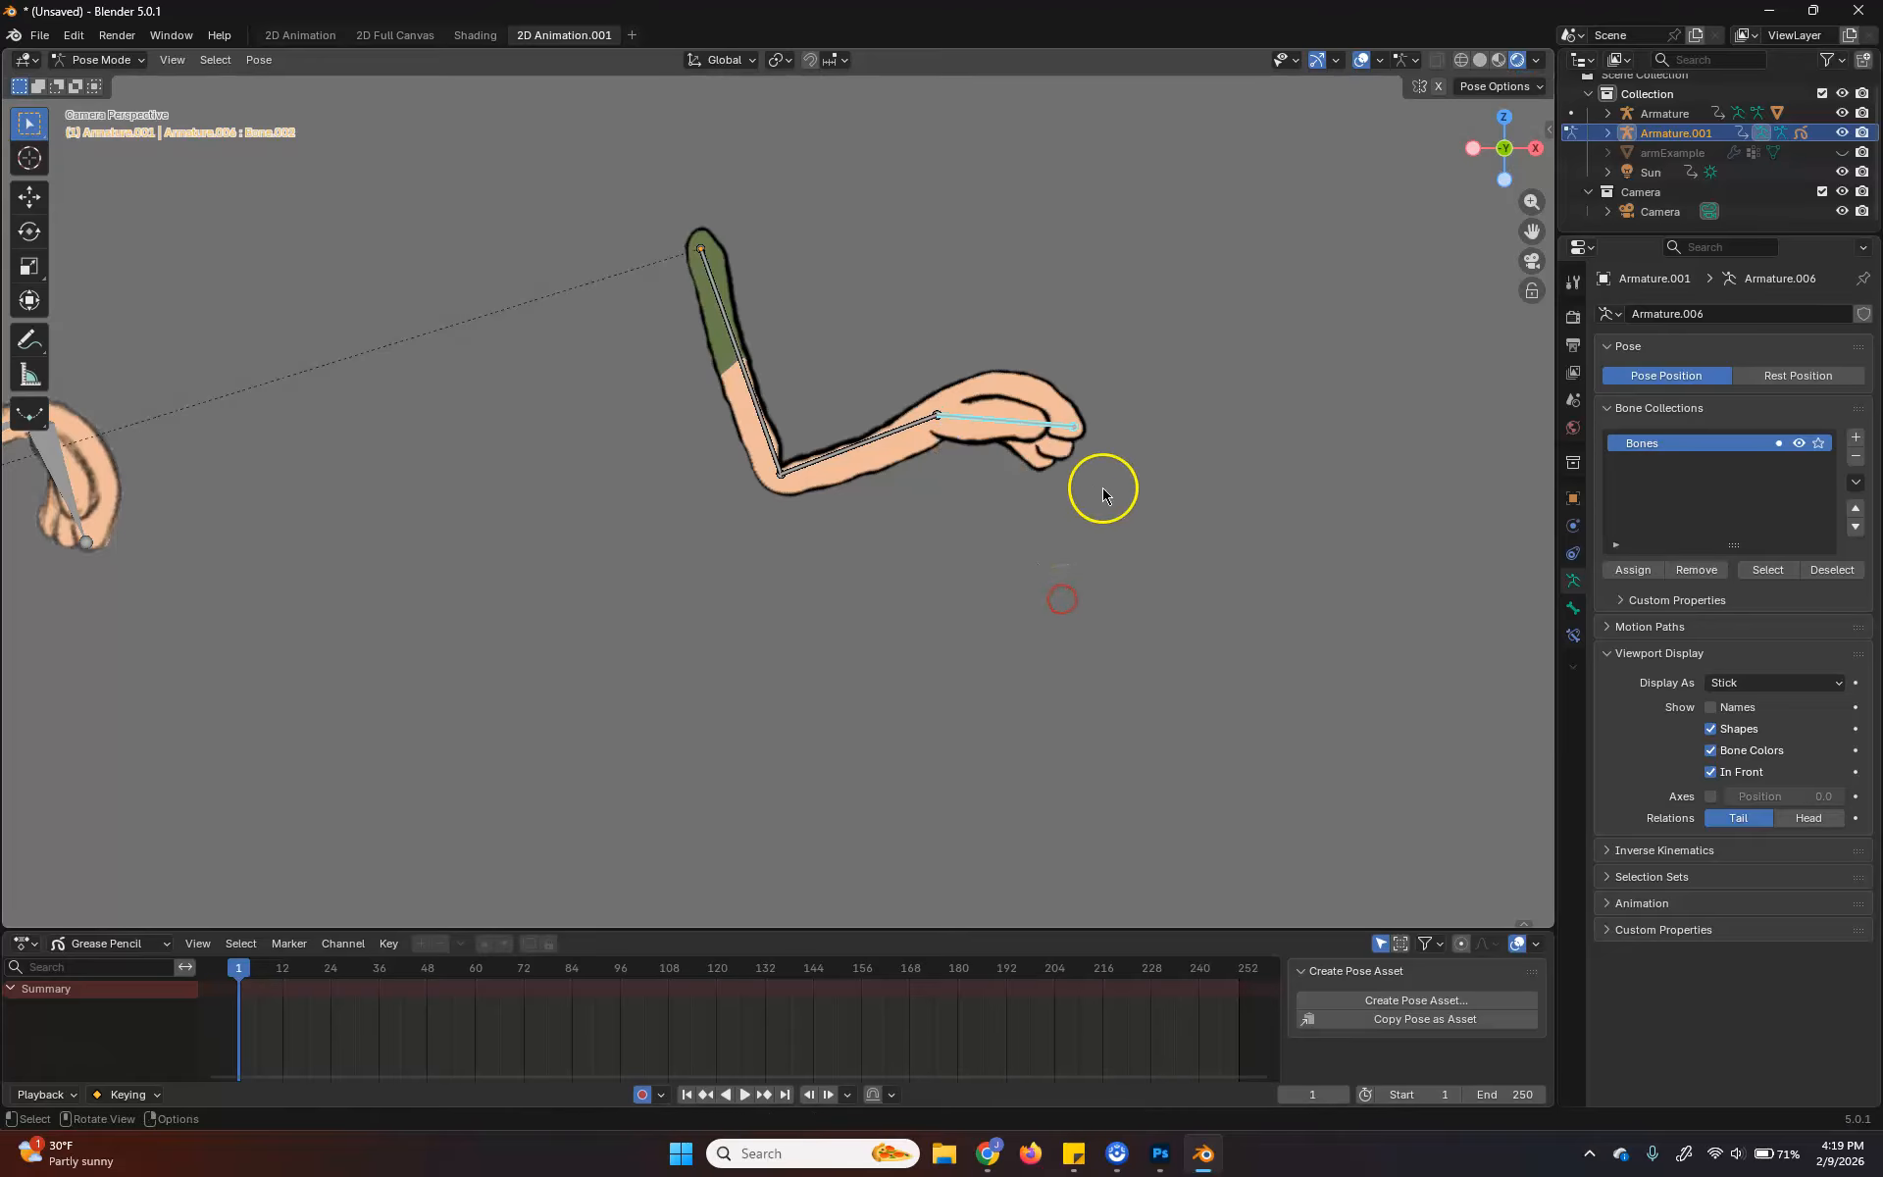
left_click(866, 521)
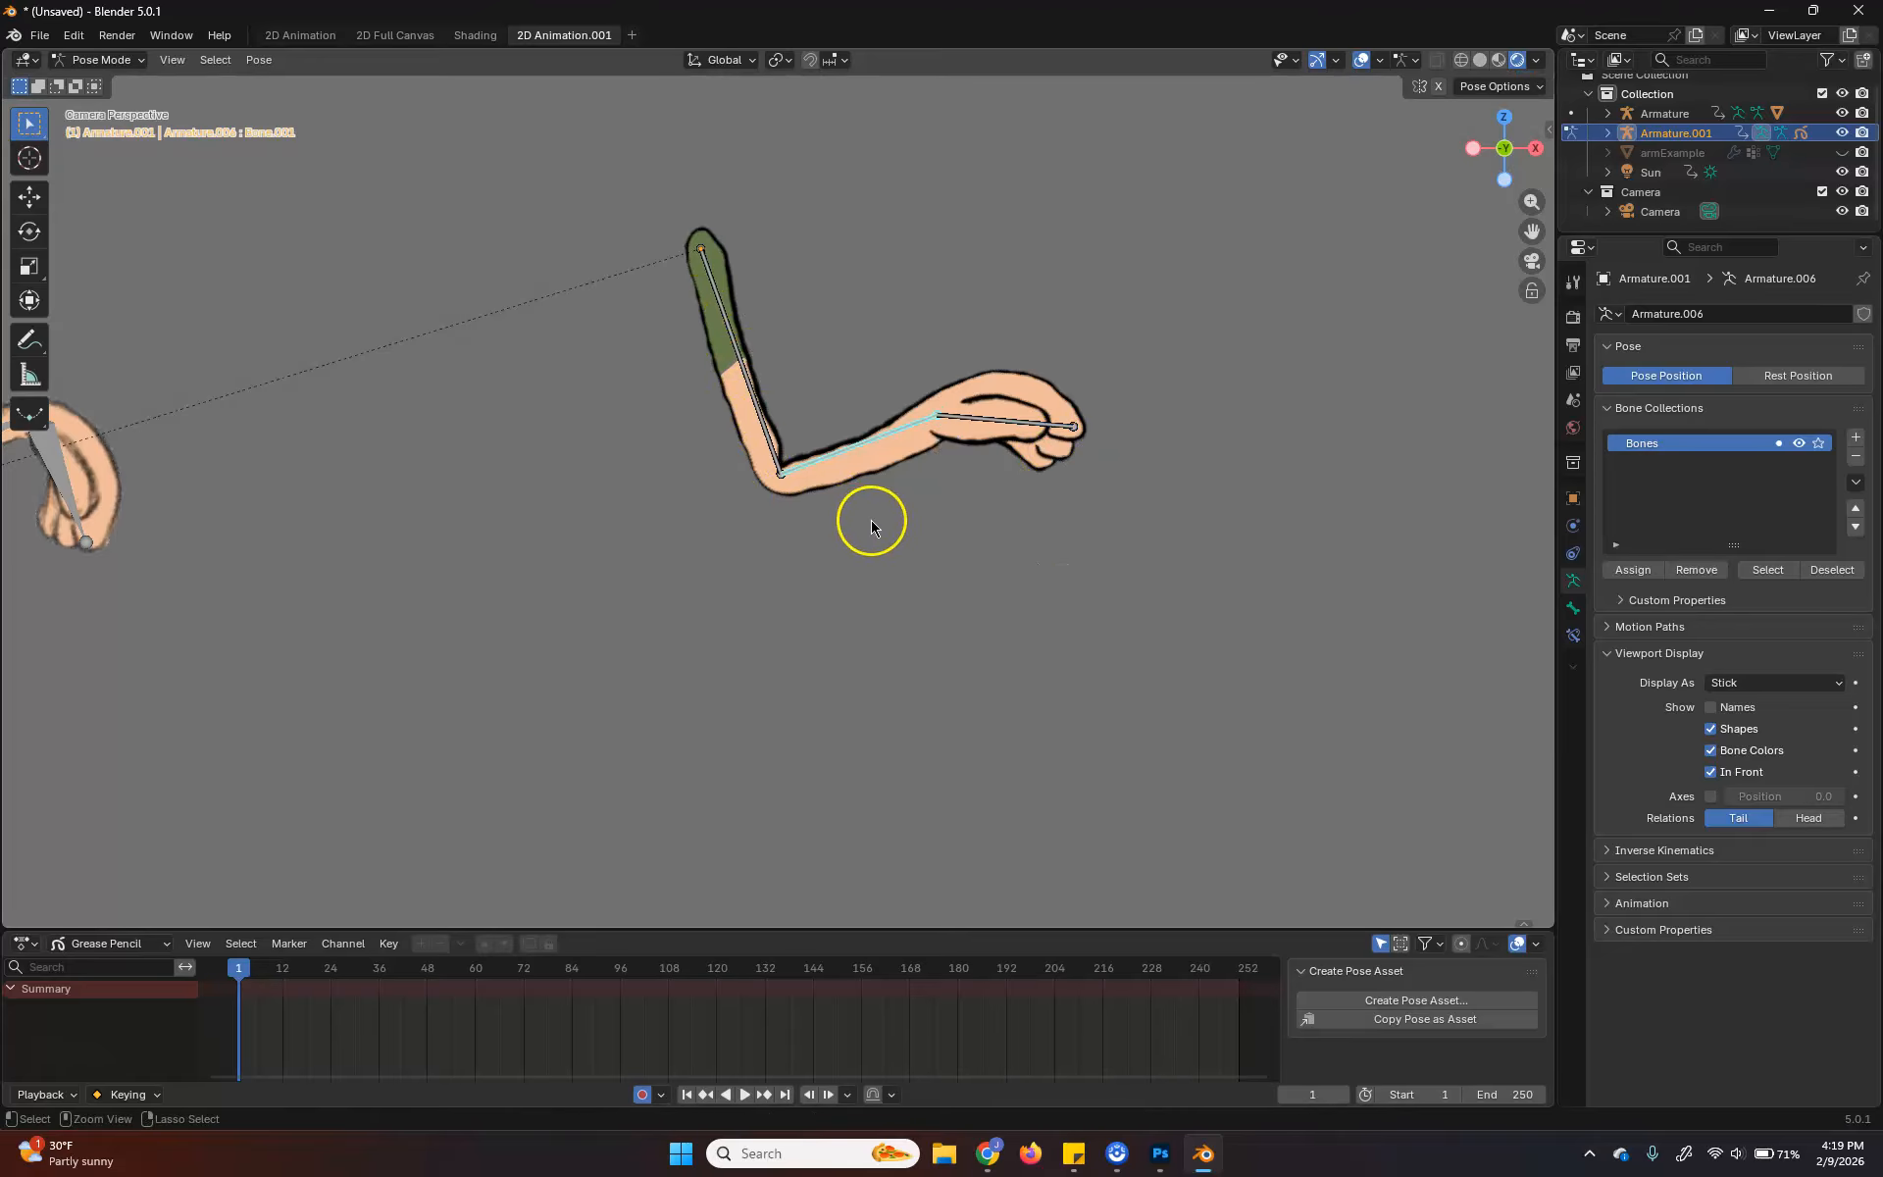
key("alt+r")
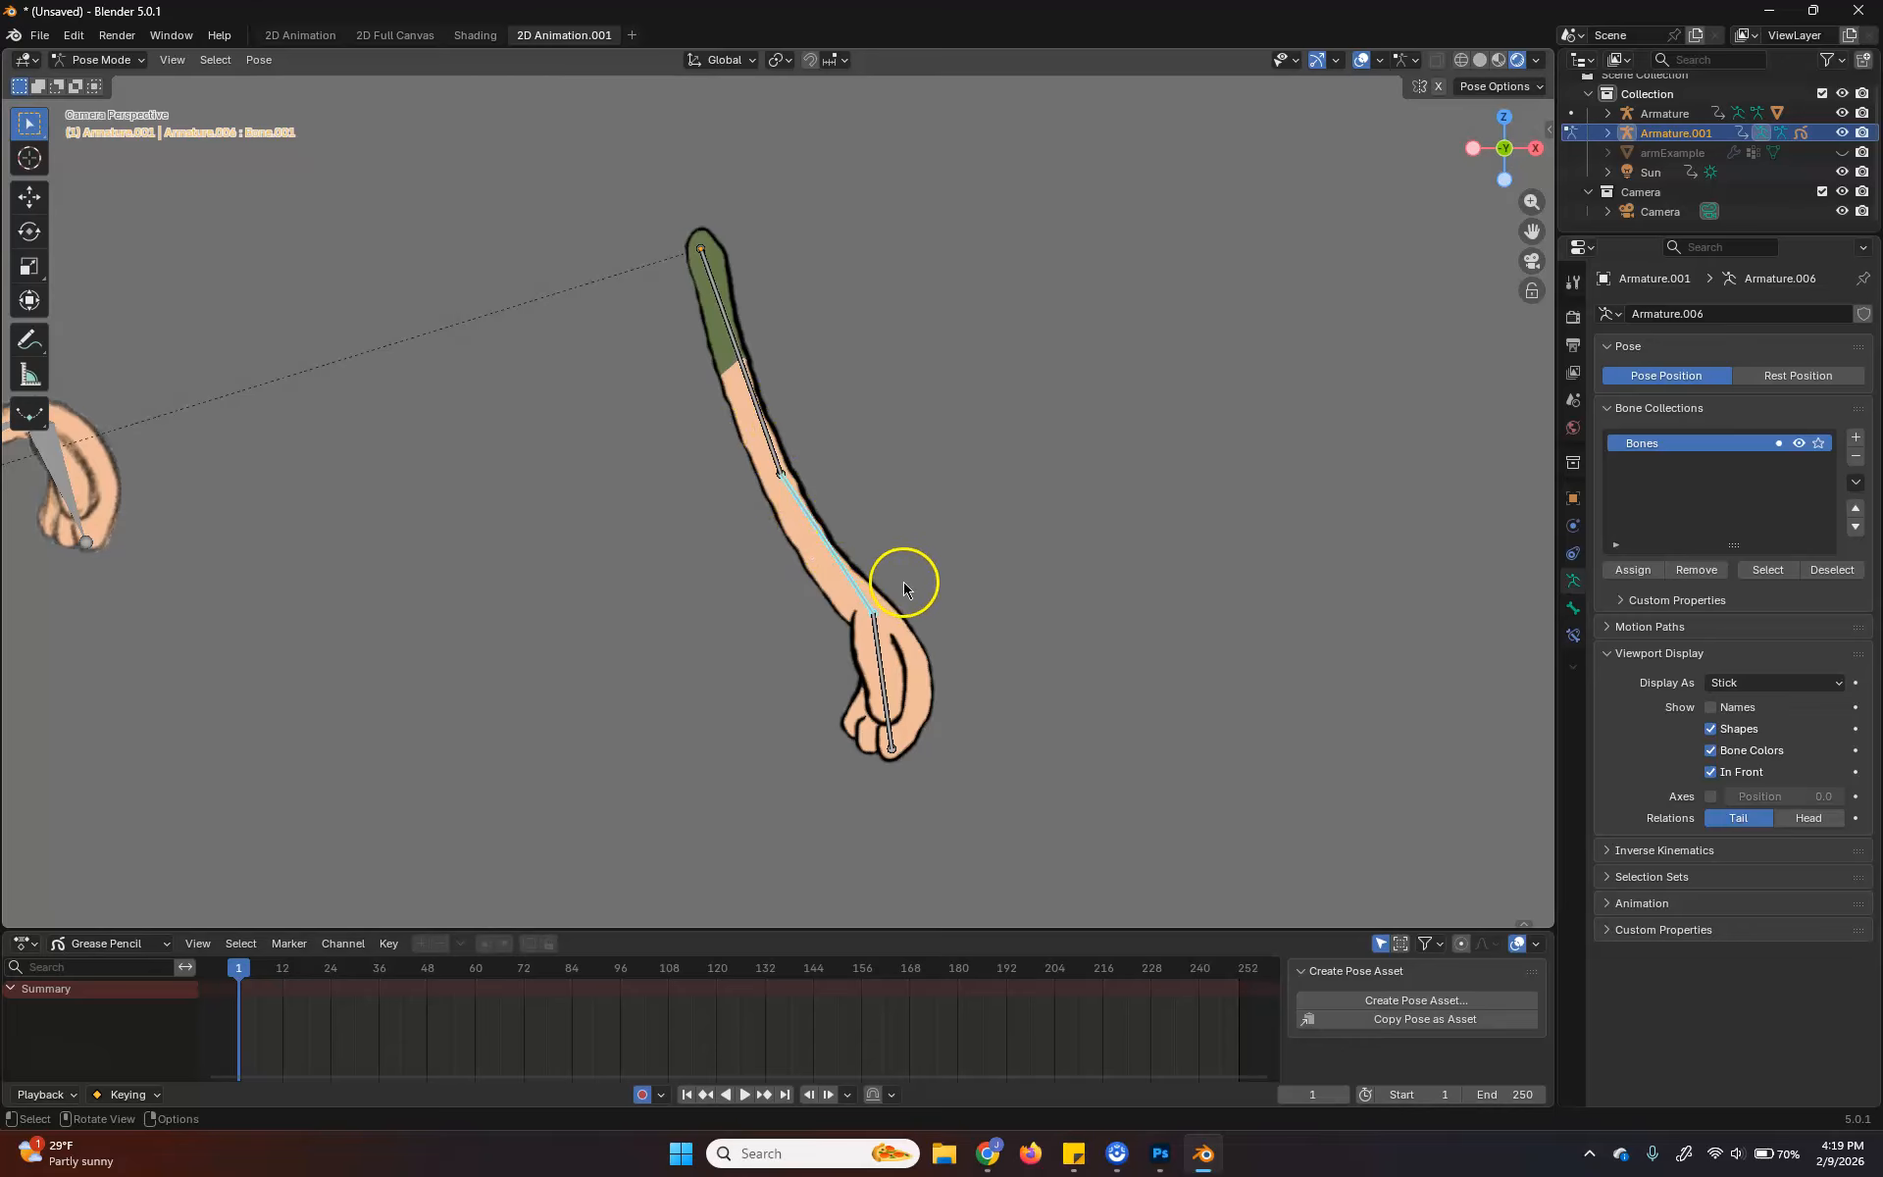
Deselect the bones, return to Object Mode and put the right arm's drawing back in Weight Paint mode
left_click(771, 496)
left_click(775, 515)
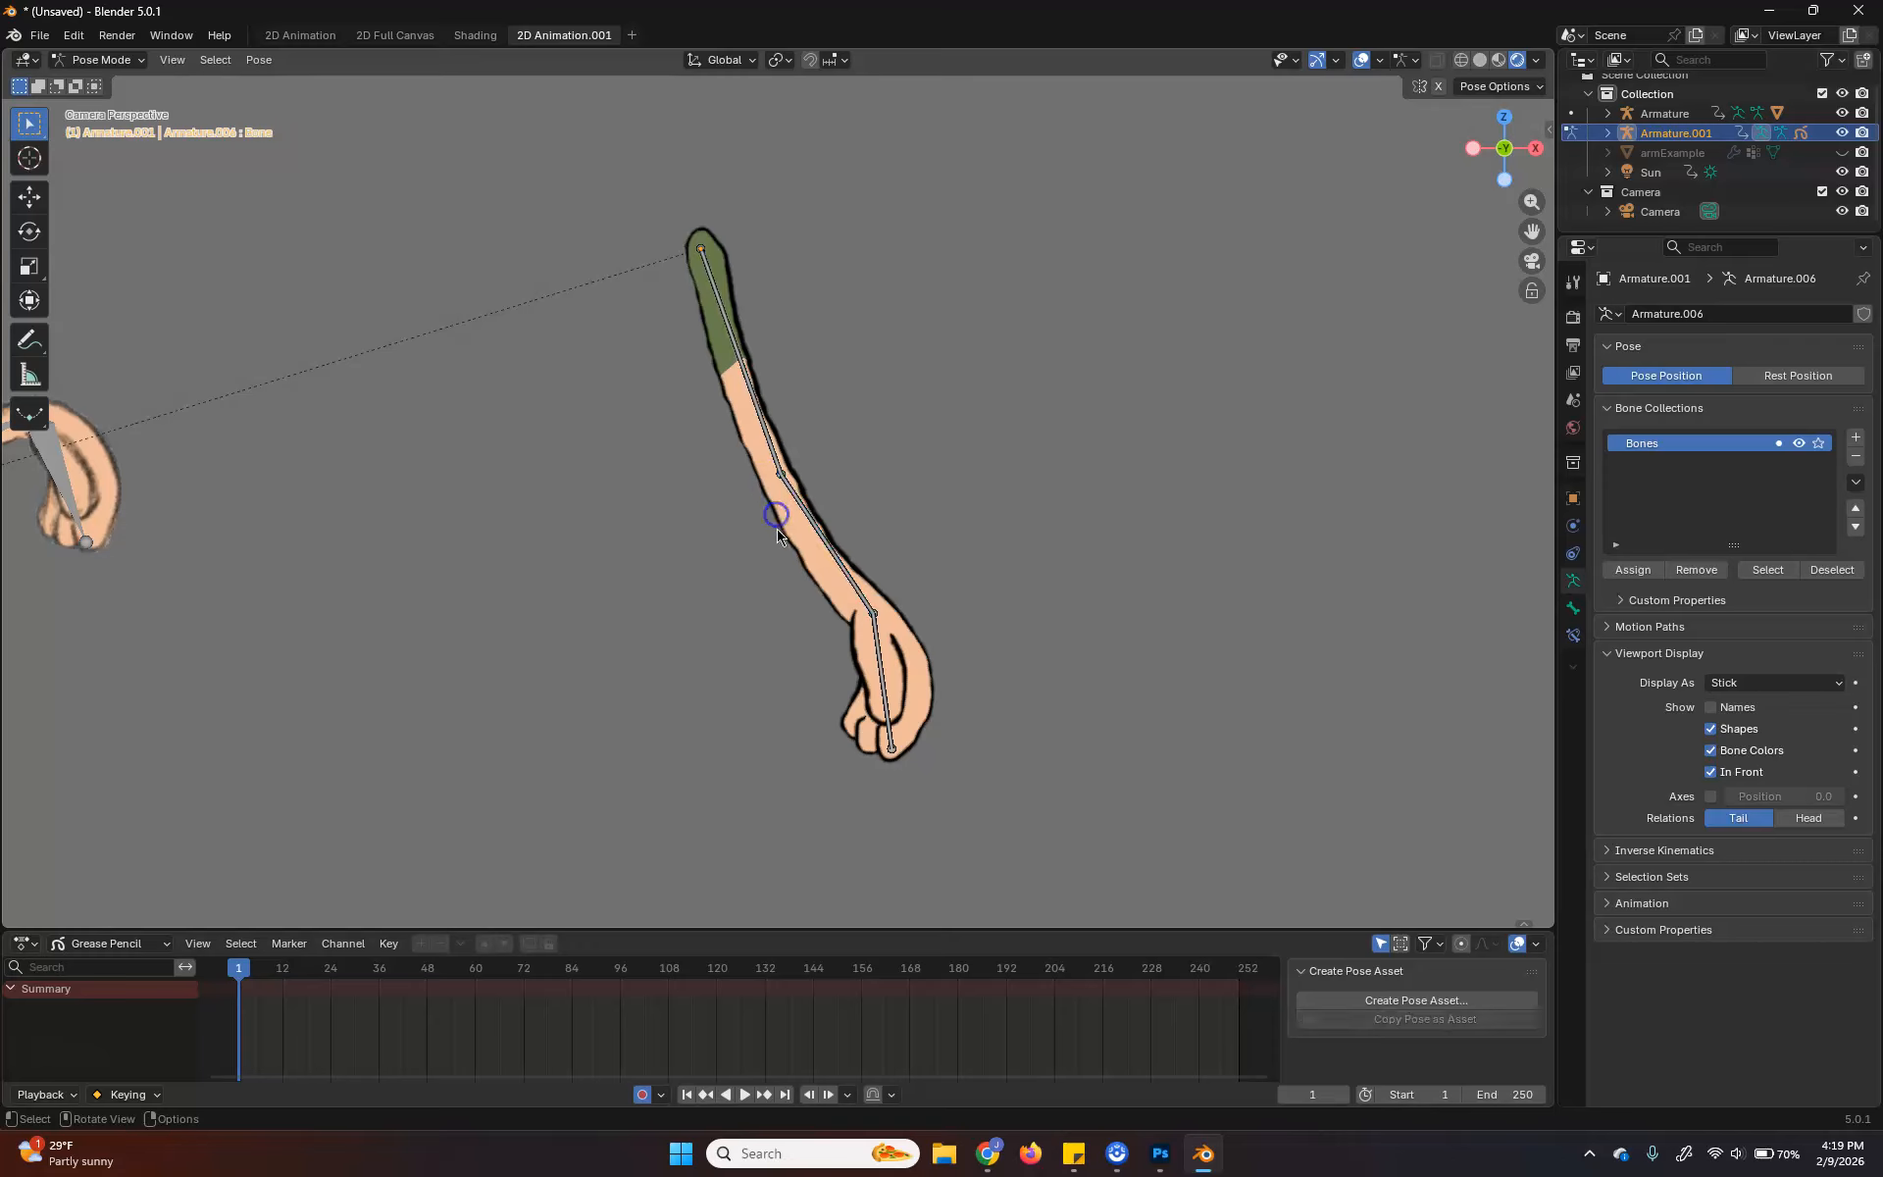
left_click(118, 60)
left_click(98, 79)
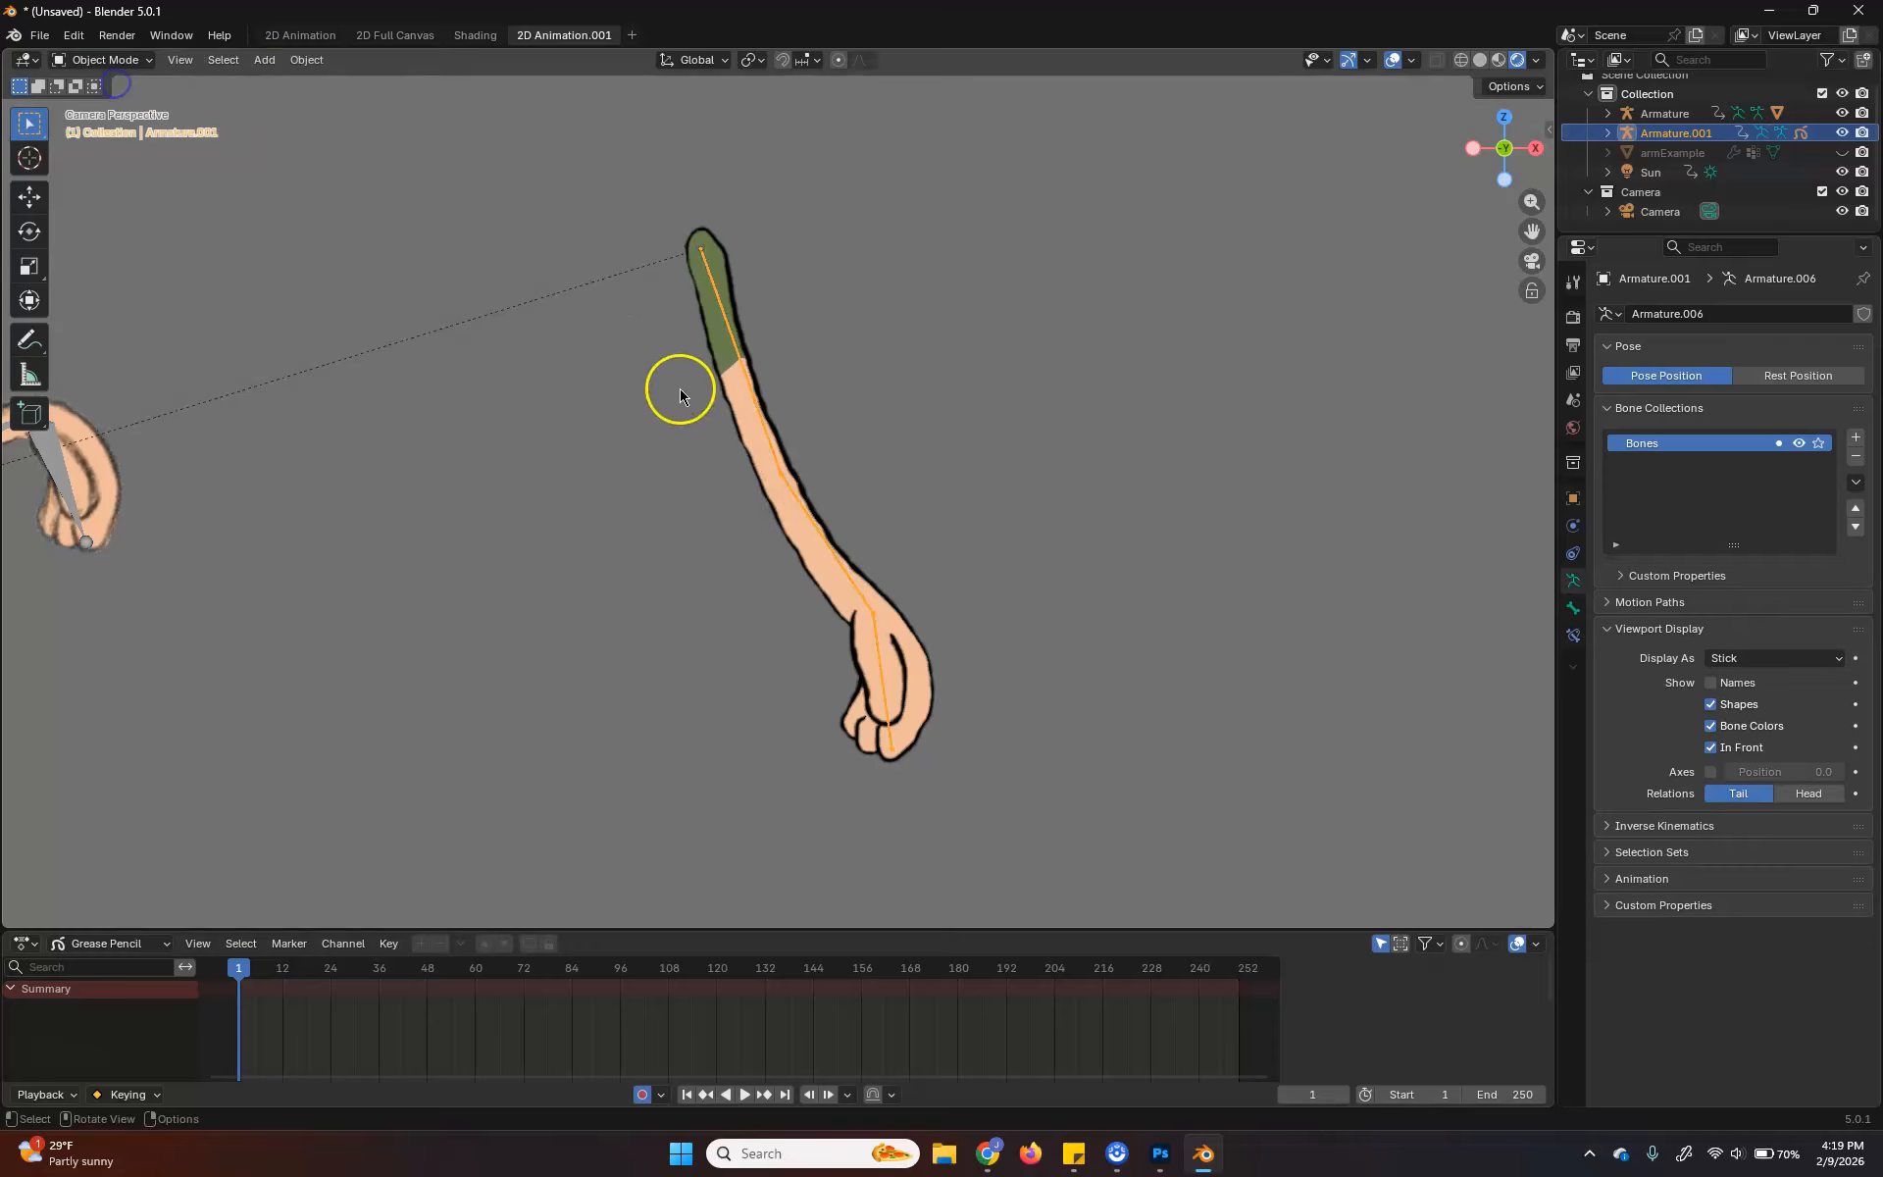
left_click(745, 457)
left_click(115, 60)
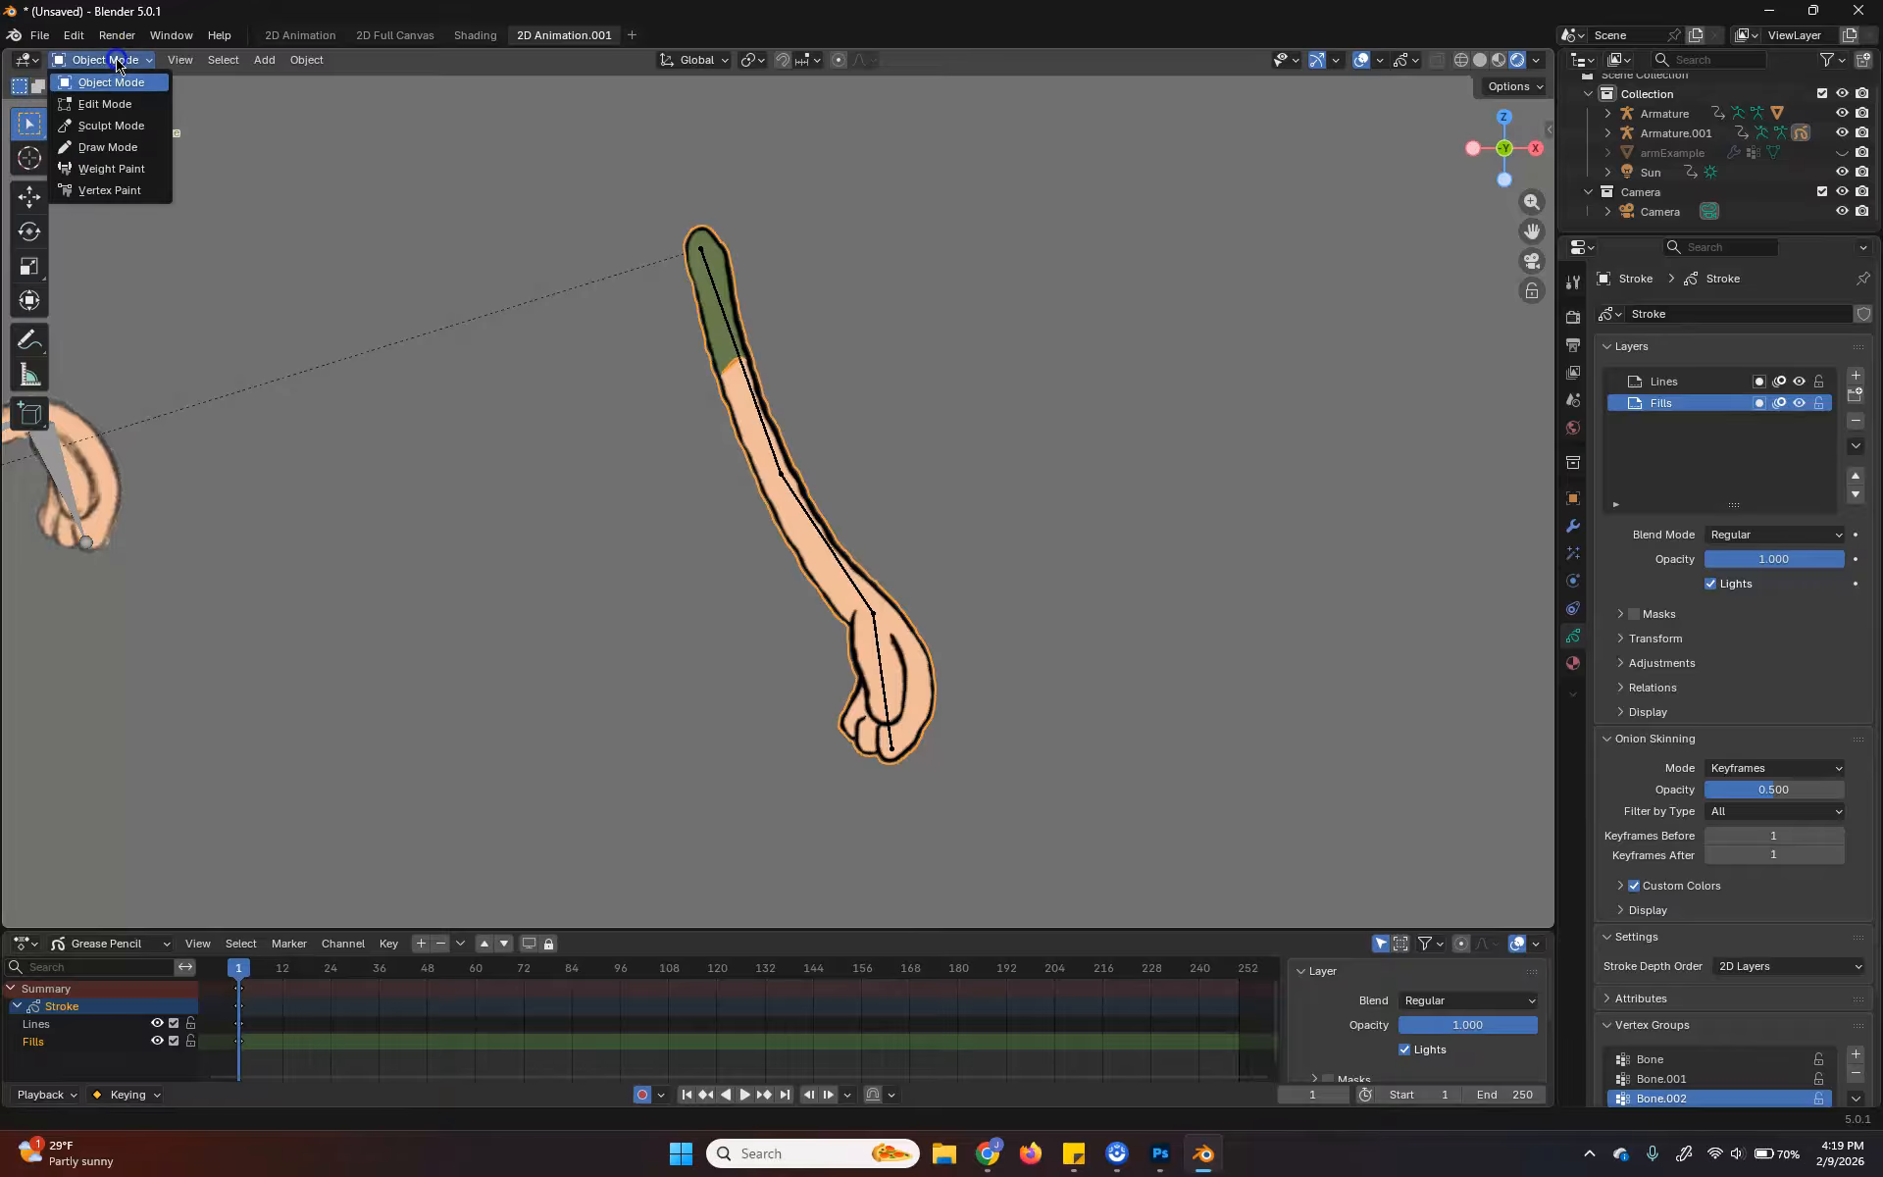
left_click(116, 168)
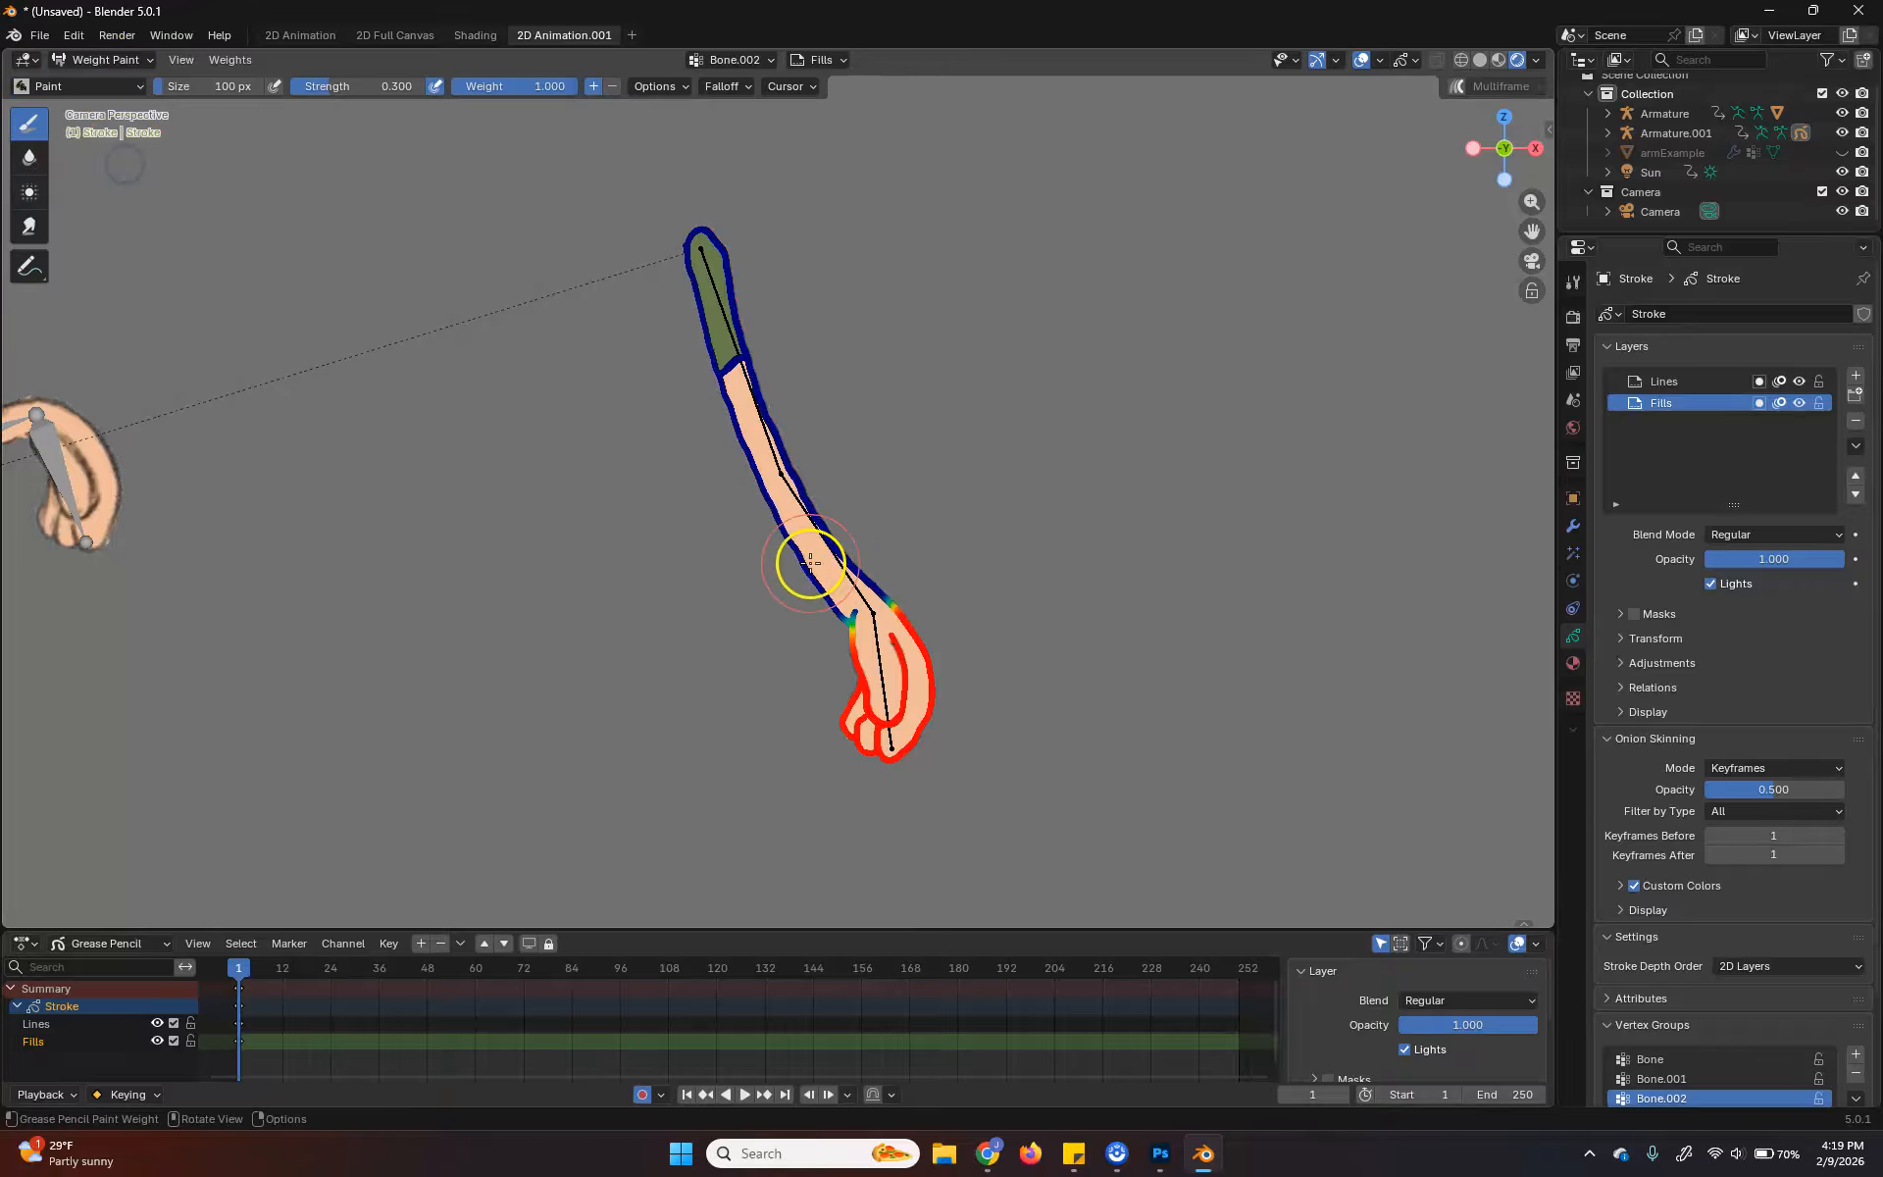
Check the elbow weights of the Bone group, make Bone.001 the active vertex group, and set the paint brush weight to 0.100
left_click(1689, 1061)
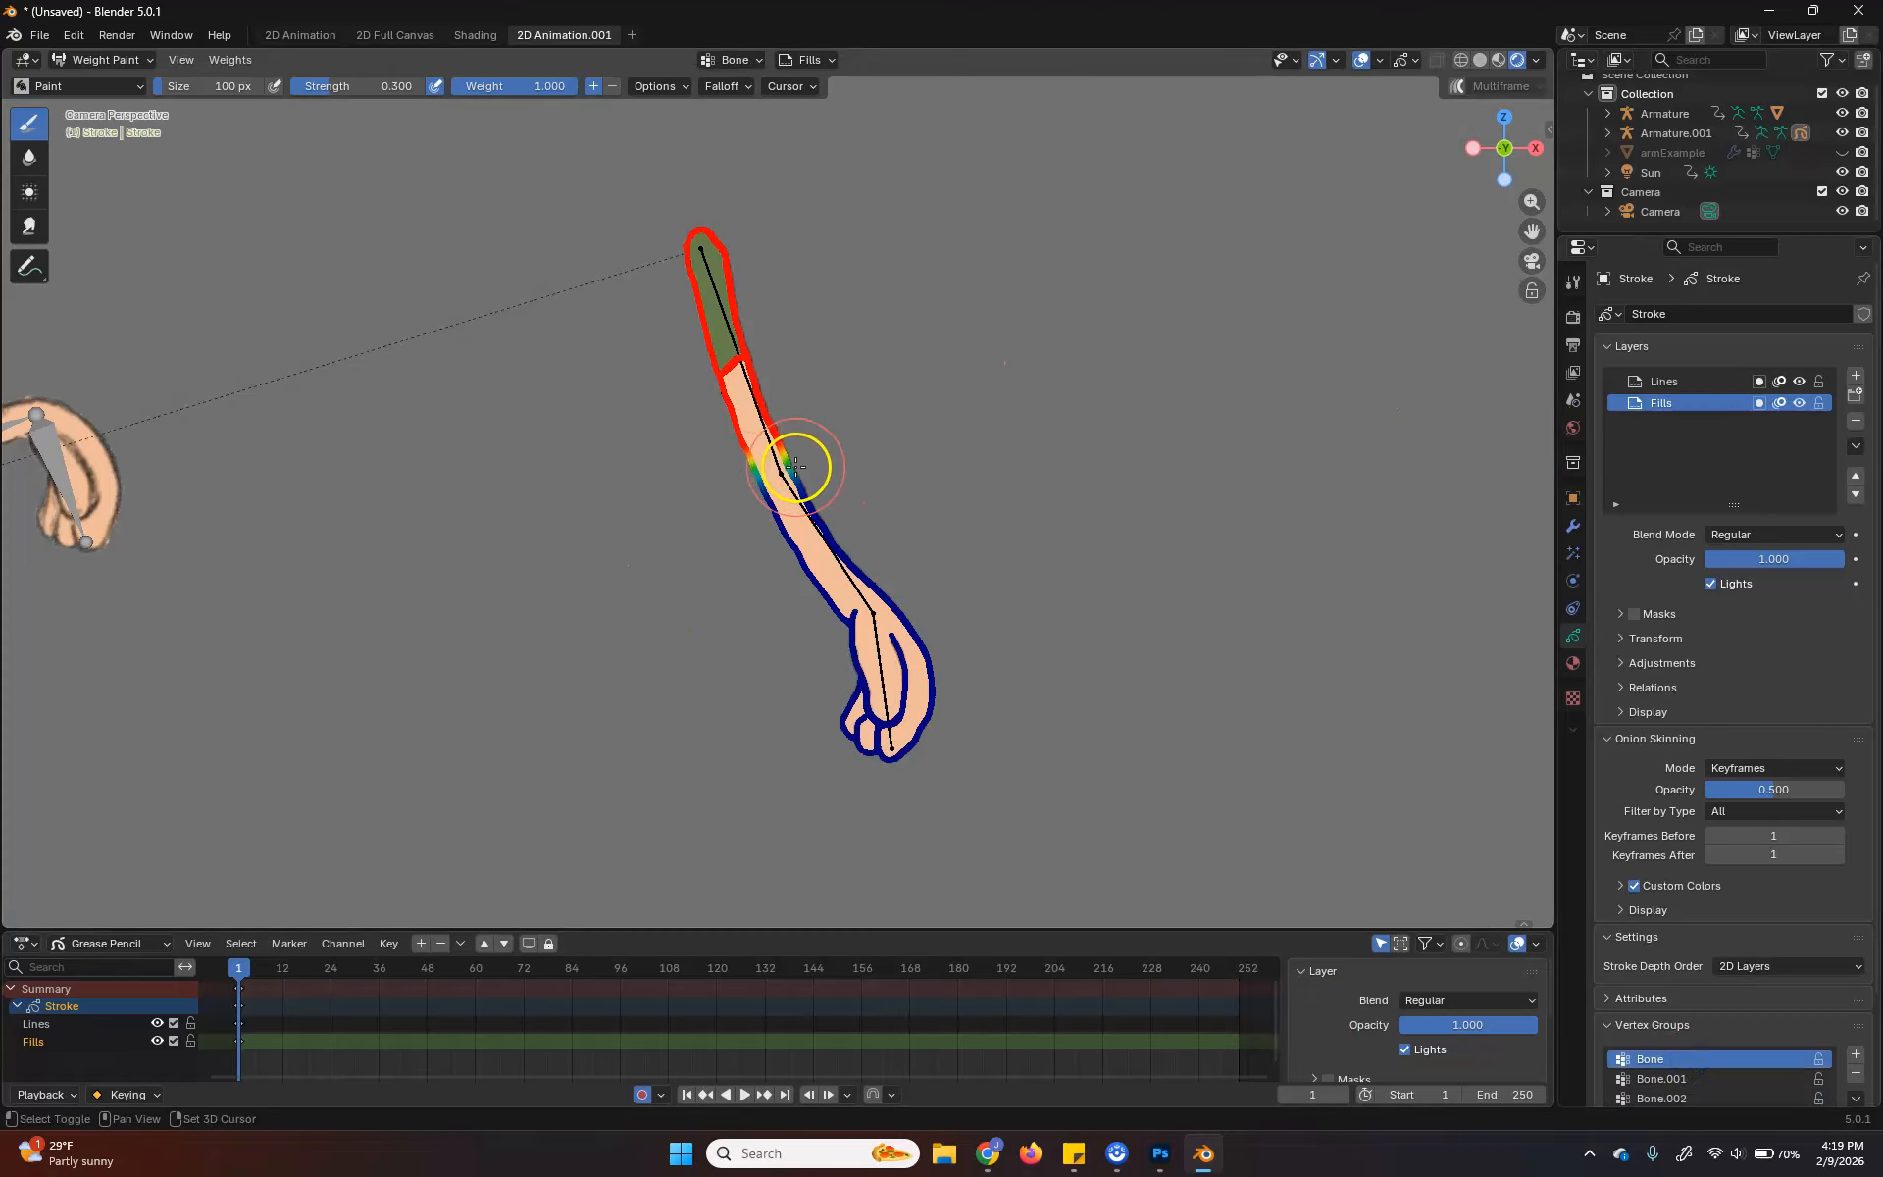
mouse_move(793, 458)
left_mouse_down()
mouse_move(735, 492)
mouse_move(778, 532)
mouse_move(748, 520)
mouse_move(878, 437)
mouse_move(740, 504)
mouse_move(708, 491)
mouse_move(723, 482)
left_mouse_up()
left_click(1655, 1079)
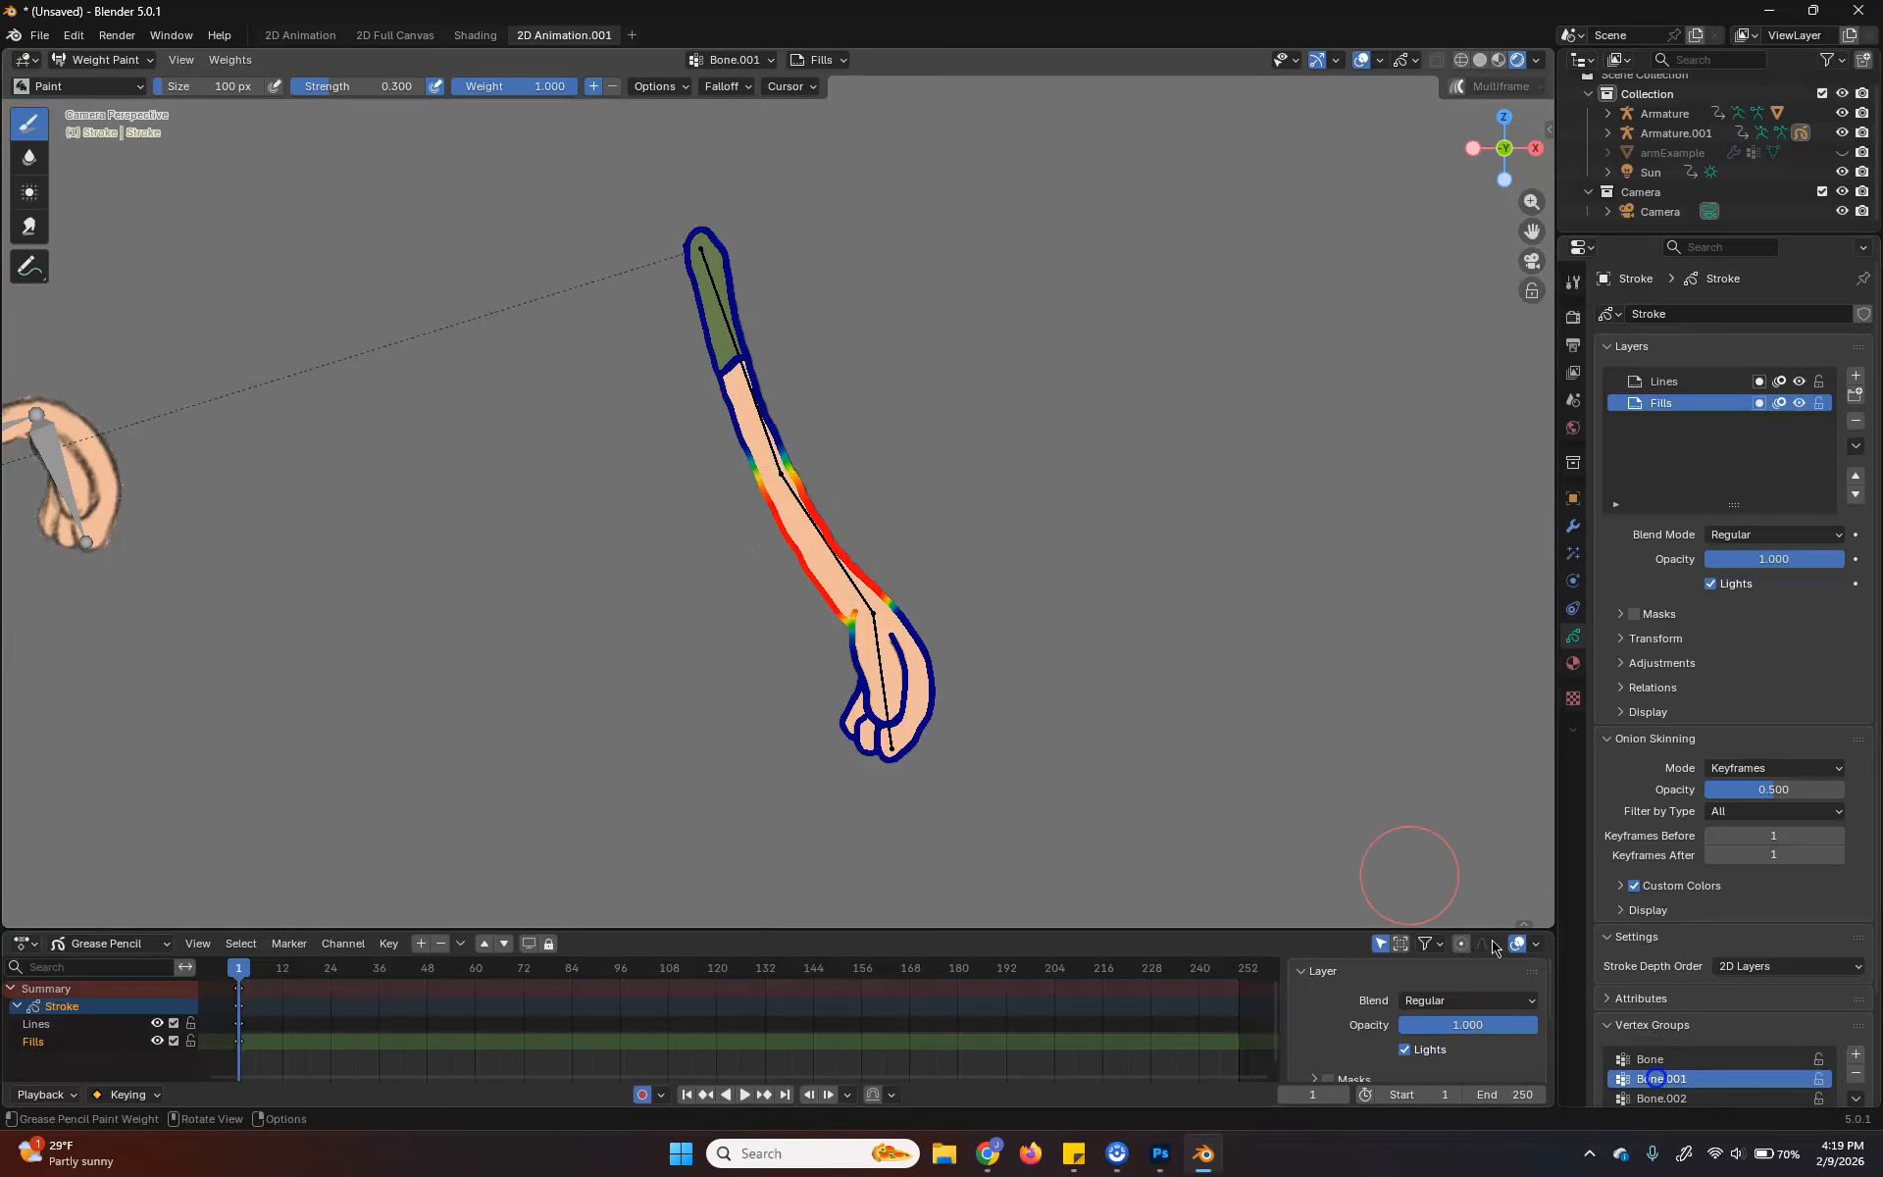
mouse_move(681, 488)
left_mouse_down()
mouse_move(723, 519)
mouse_move(790, 480)
left_mouse_up()
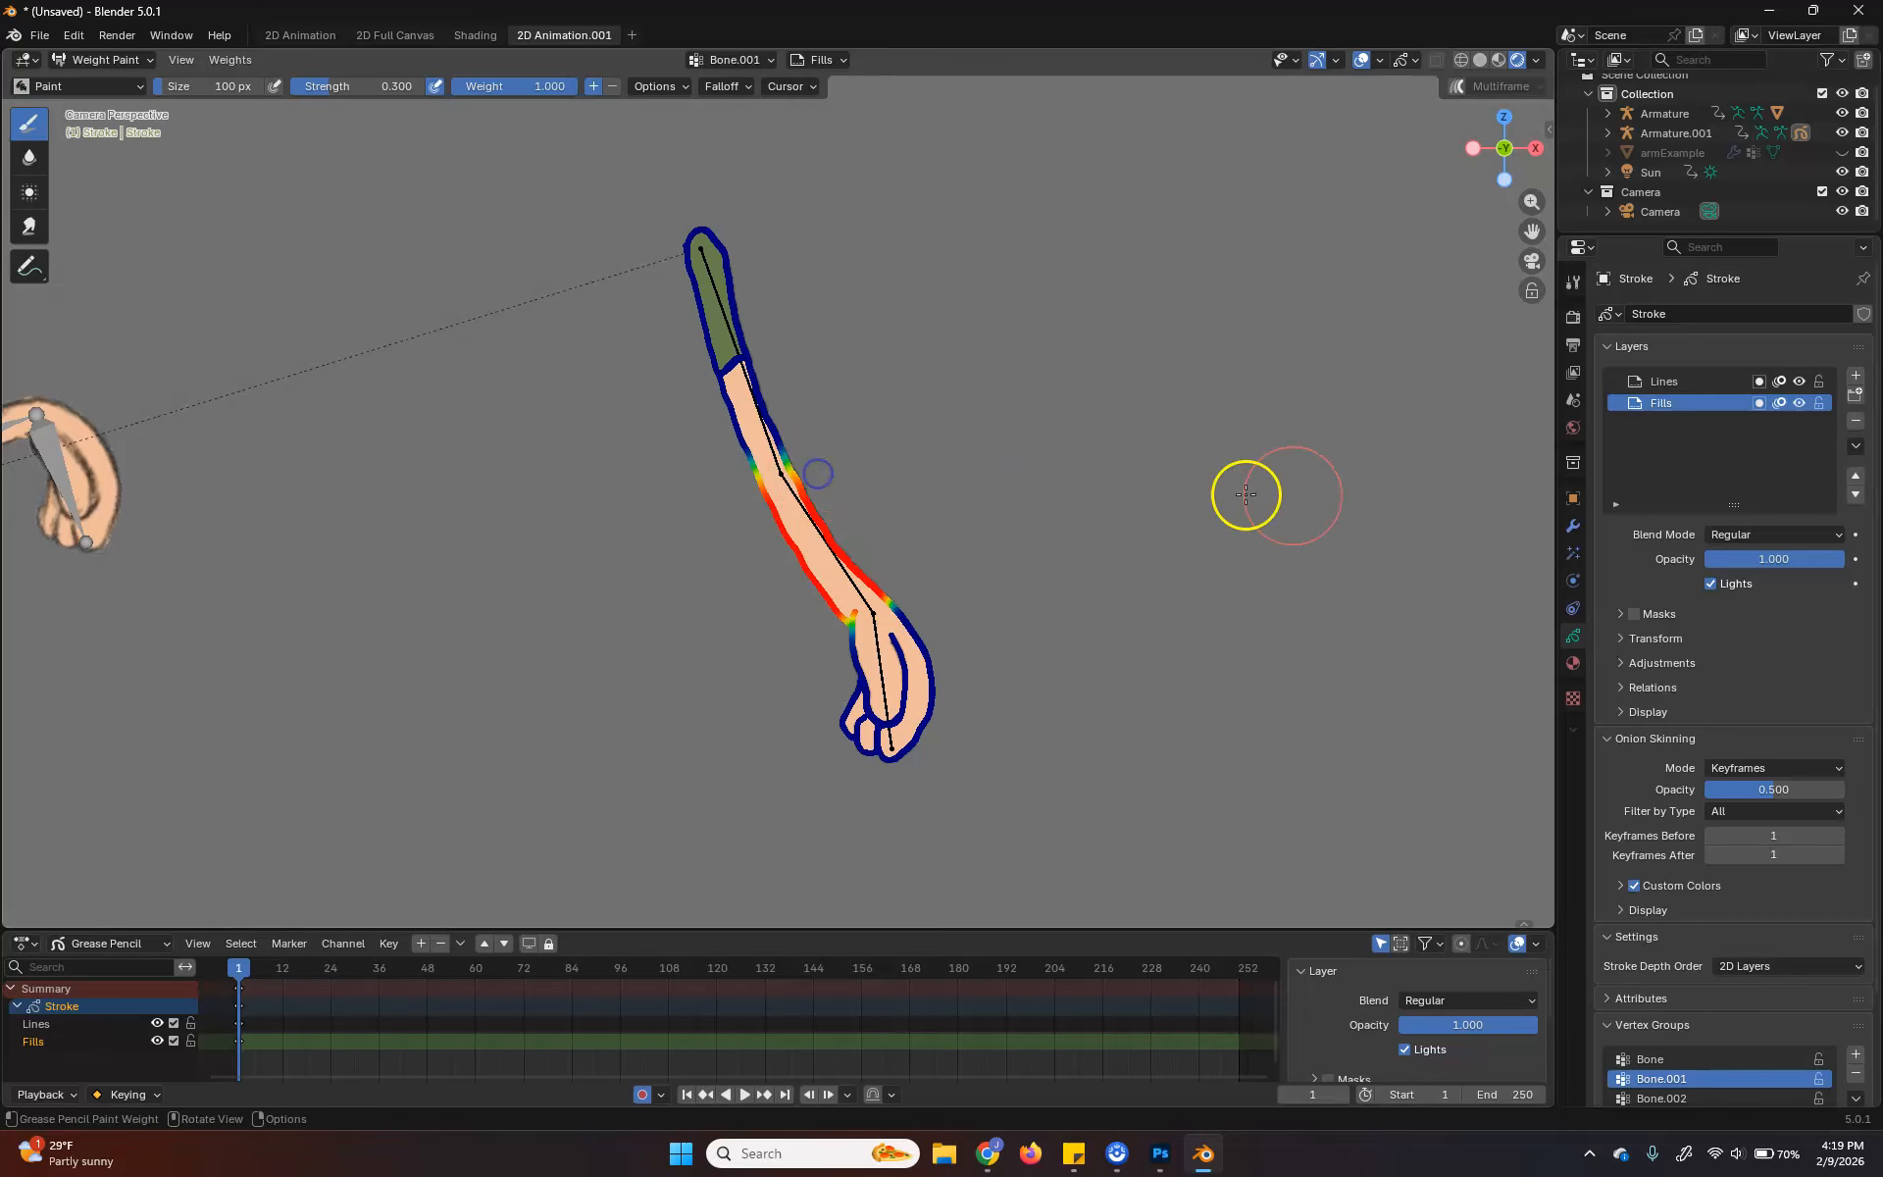
left_click(1575, 284)
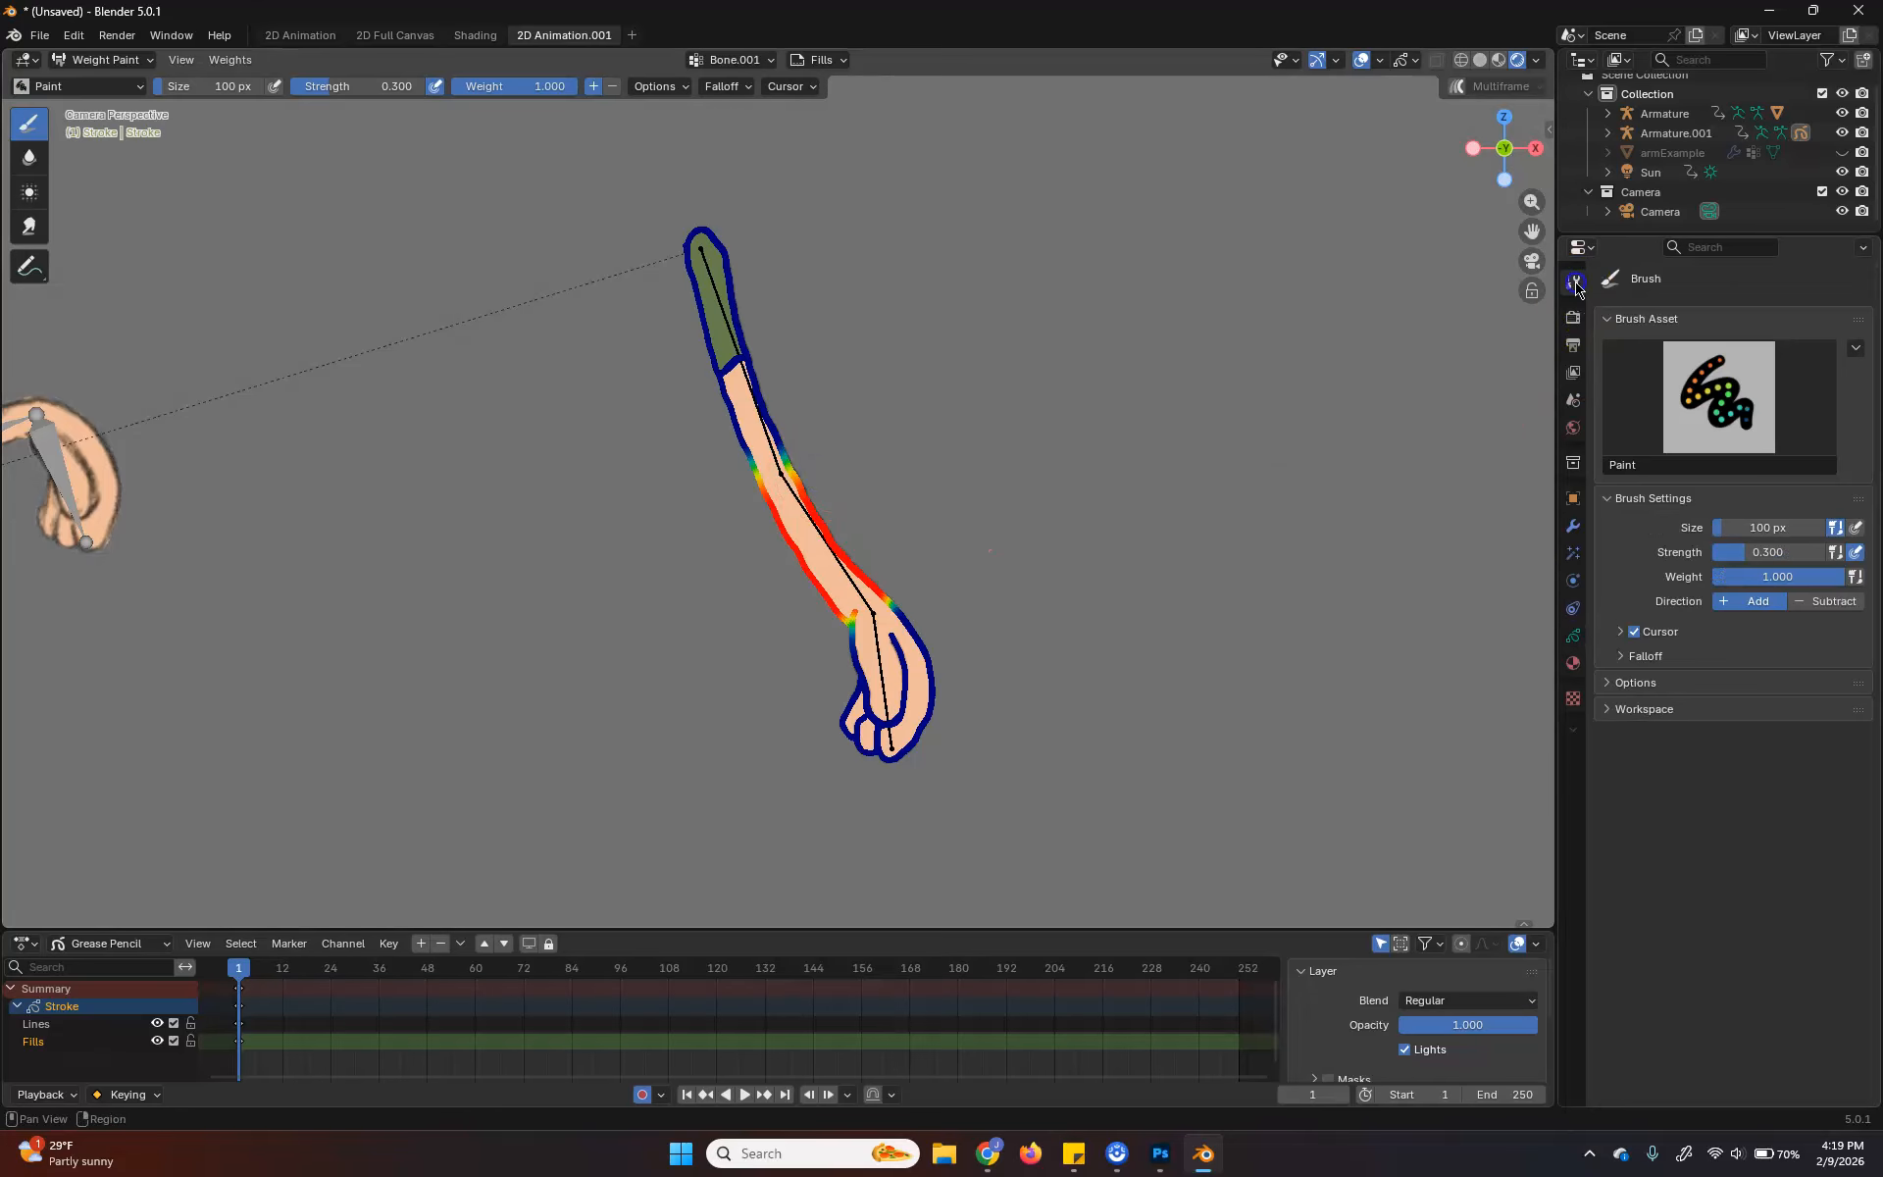
mouse_move(1826, 587)
left_mouse_down()
mouse_move(1794, 586)
mouse_move(1811, 579)
left_mouse_up()
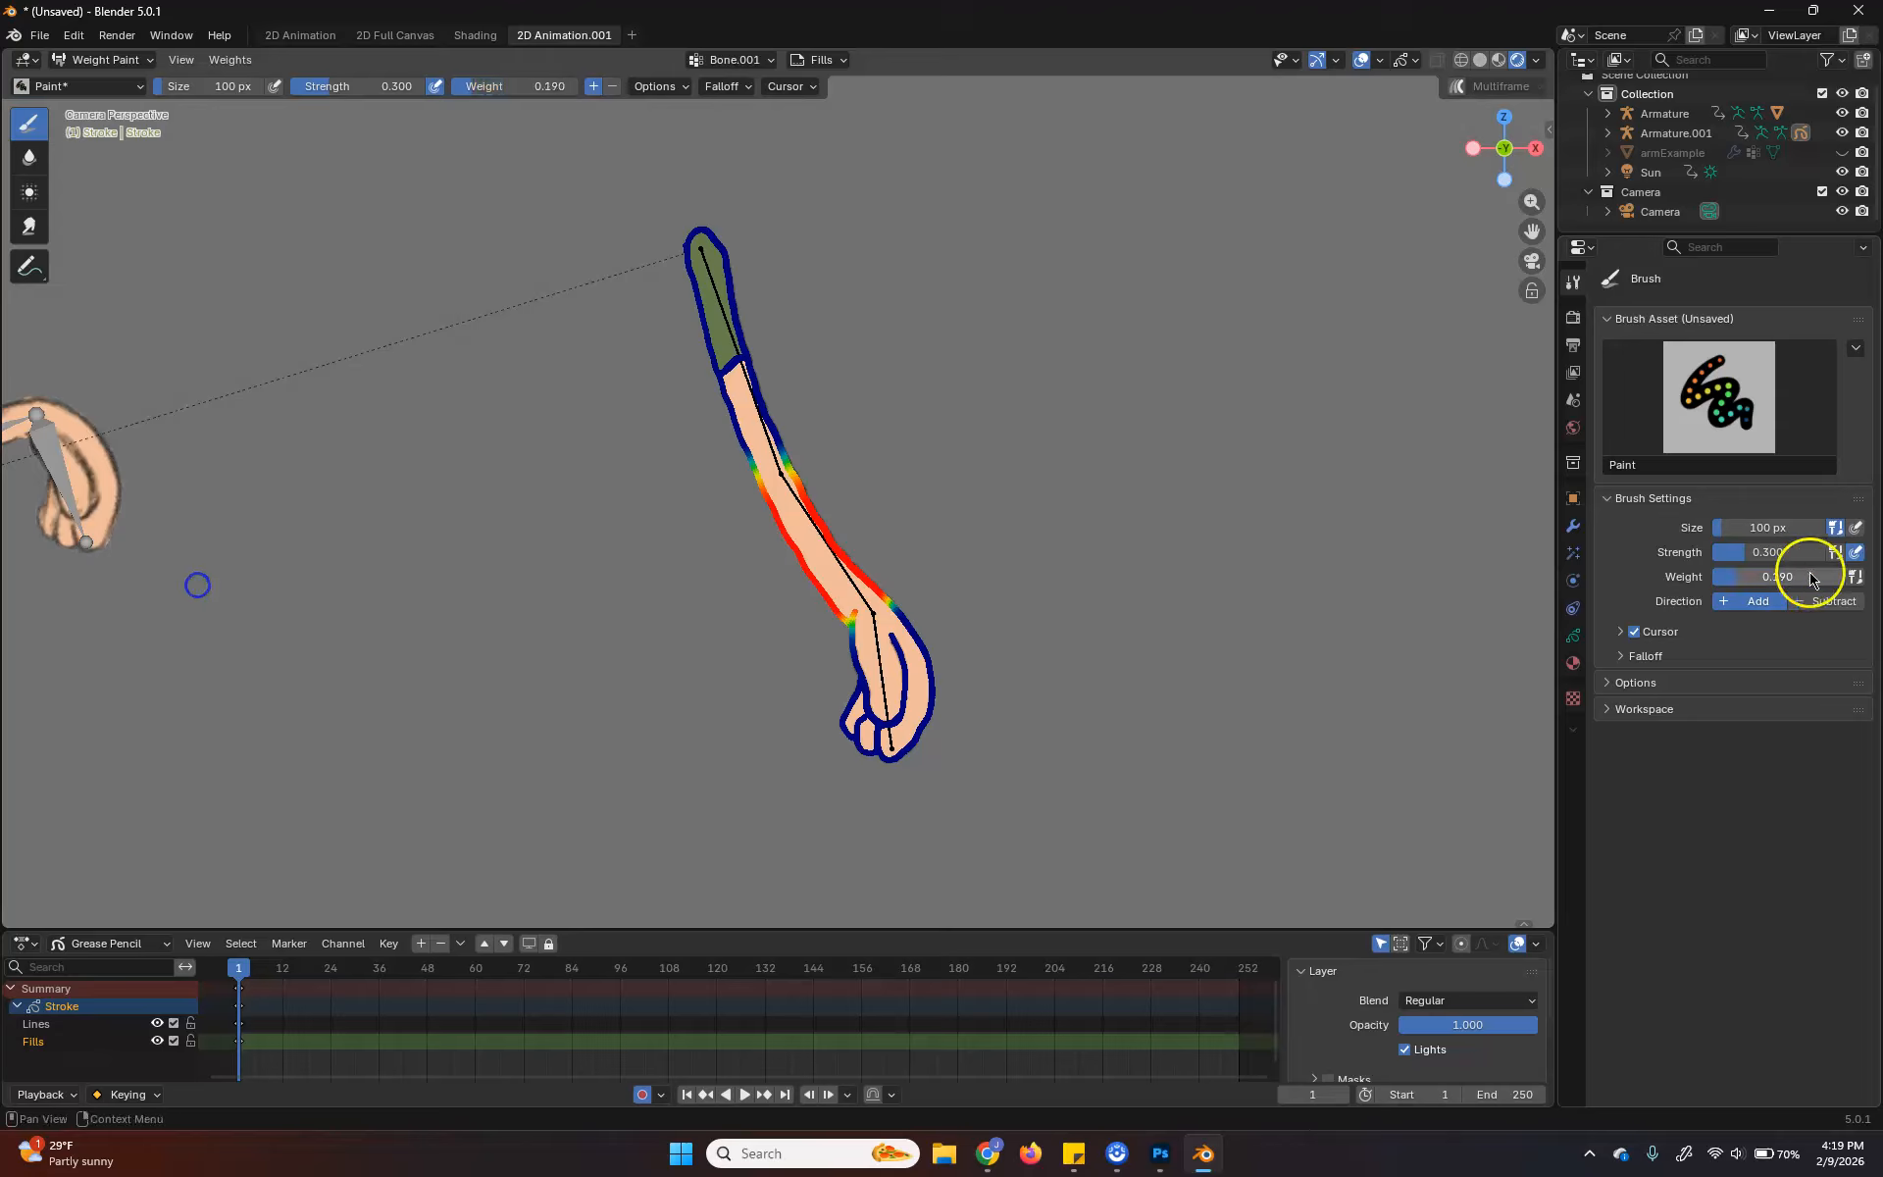
left_click(1792, 586)
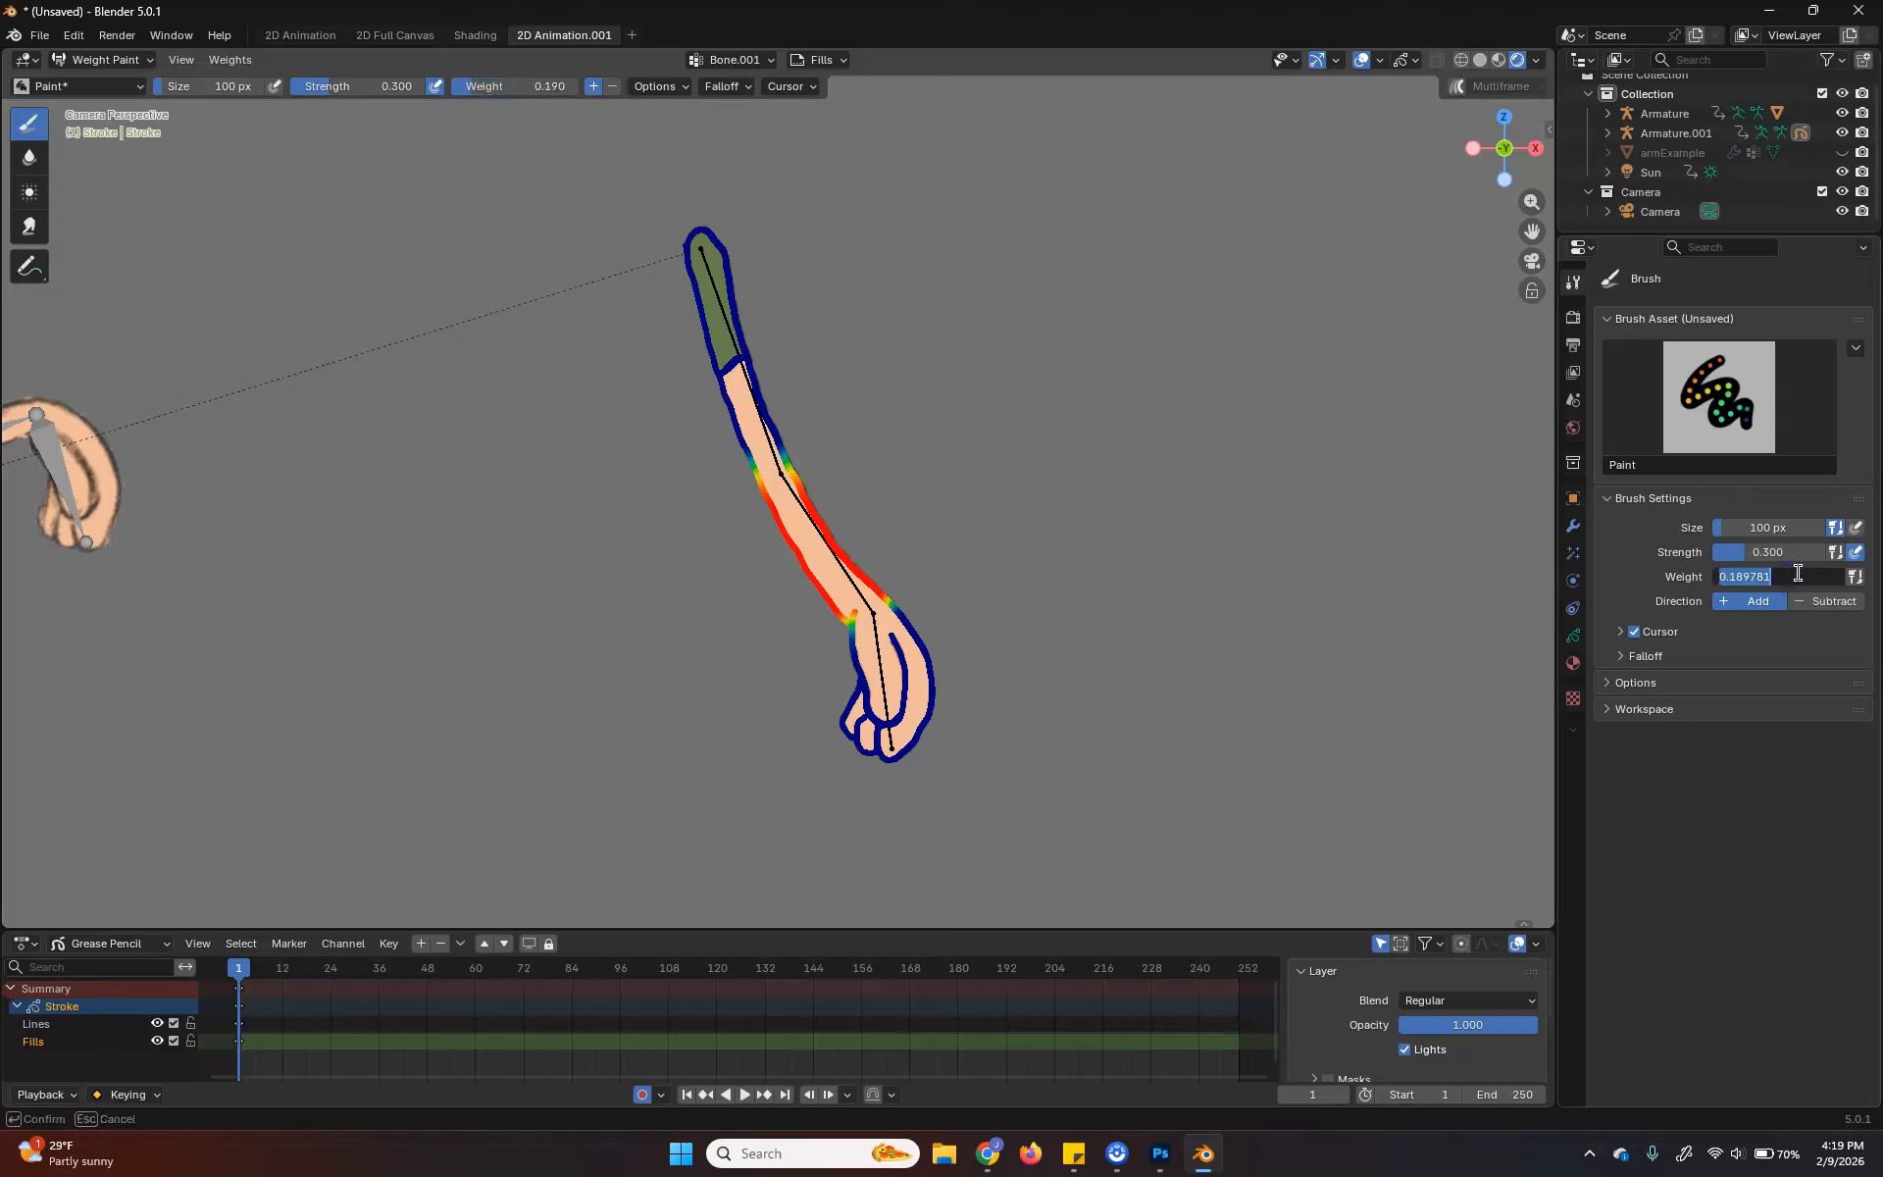
key("Return")
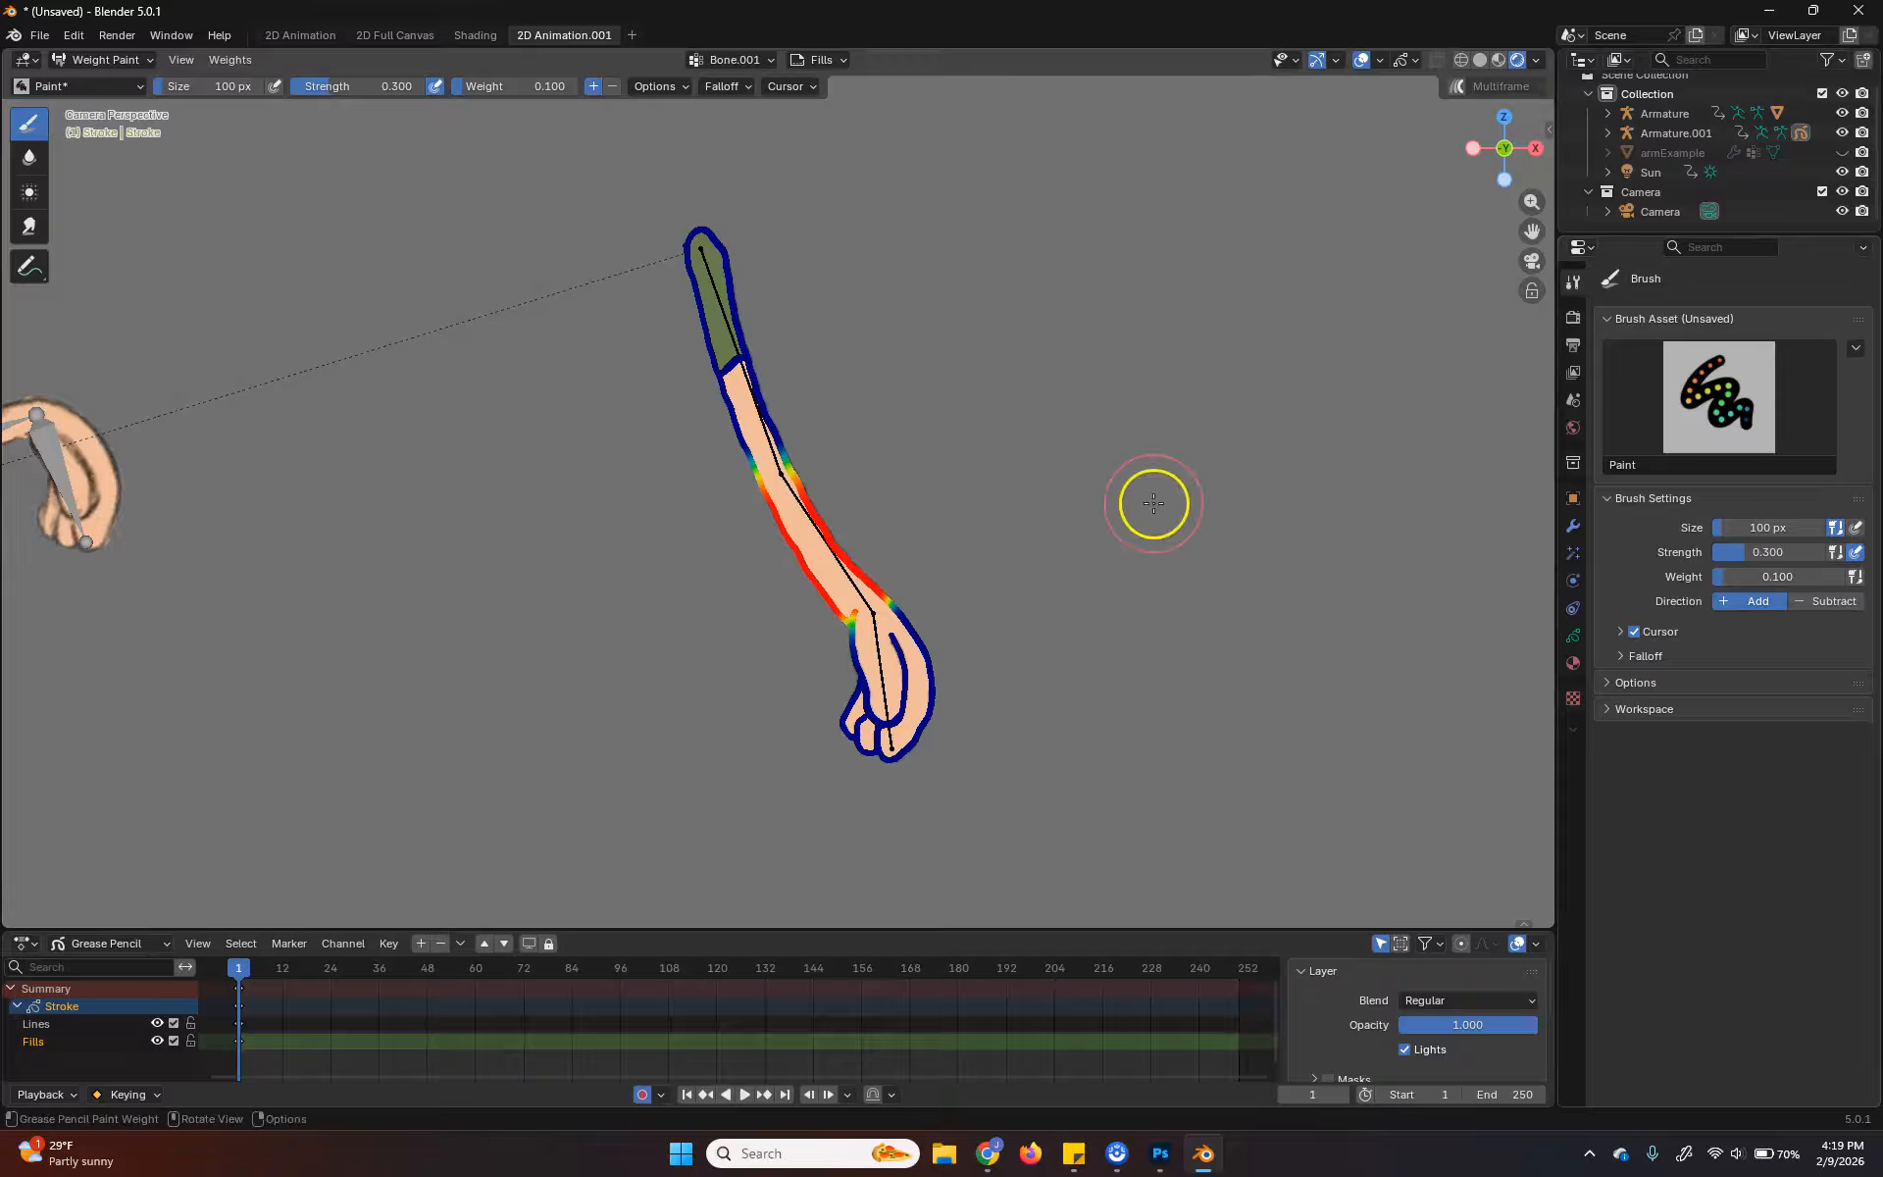
Paint weight 0.100 across the elbow for the Bone.001 group and likewise for the Bone group to soften the transition
mouse_move(733, 515)
left_mouse_down()
mouse_move(830, 469)
mouse_move(954, 454)
left_mouse_up()
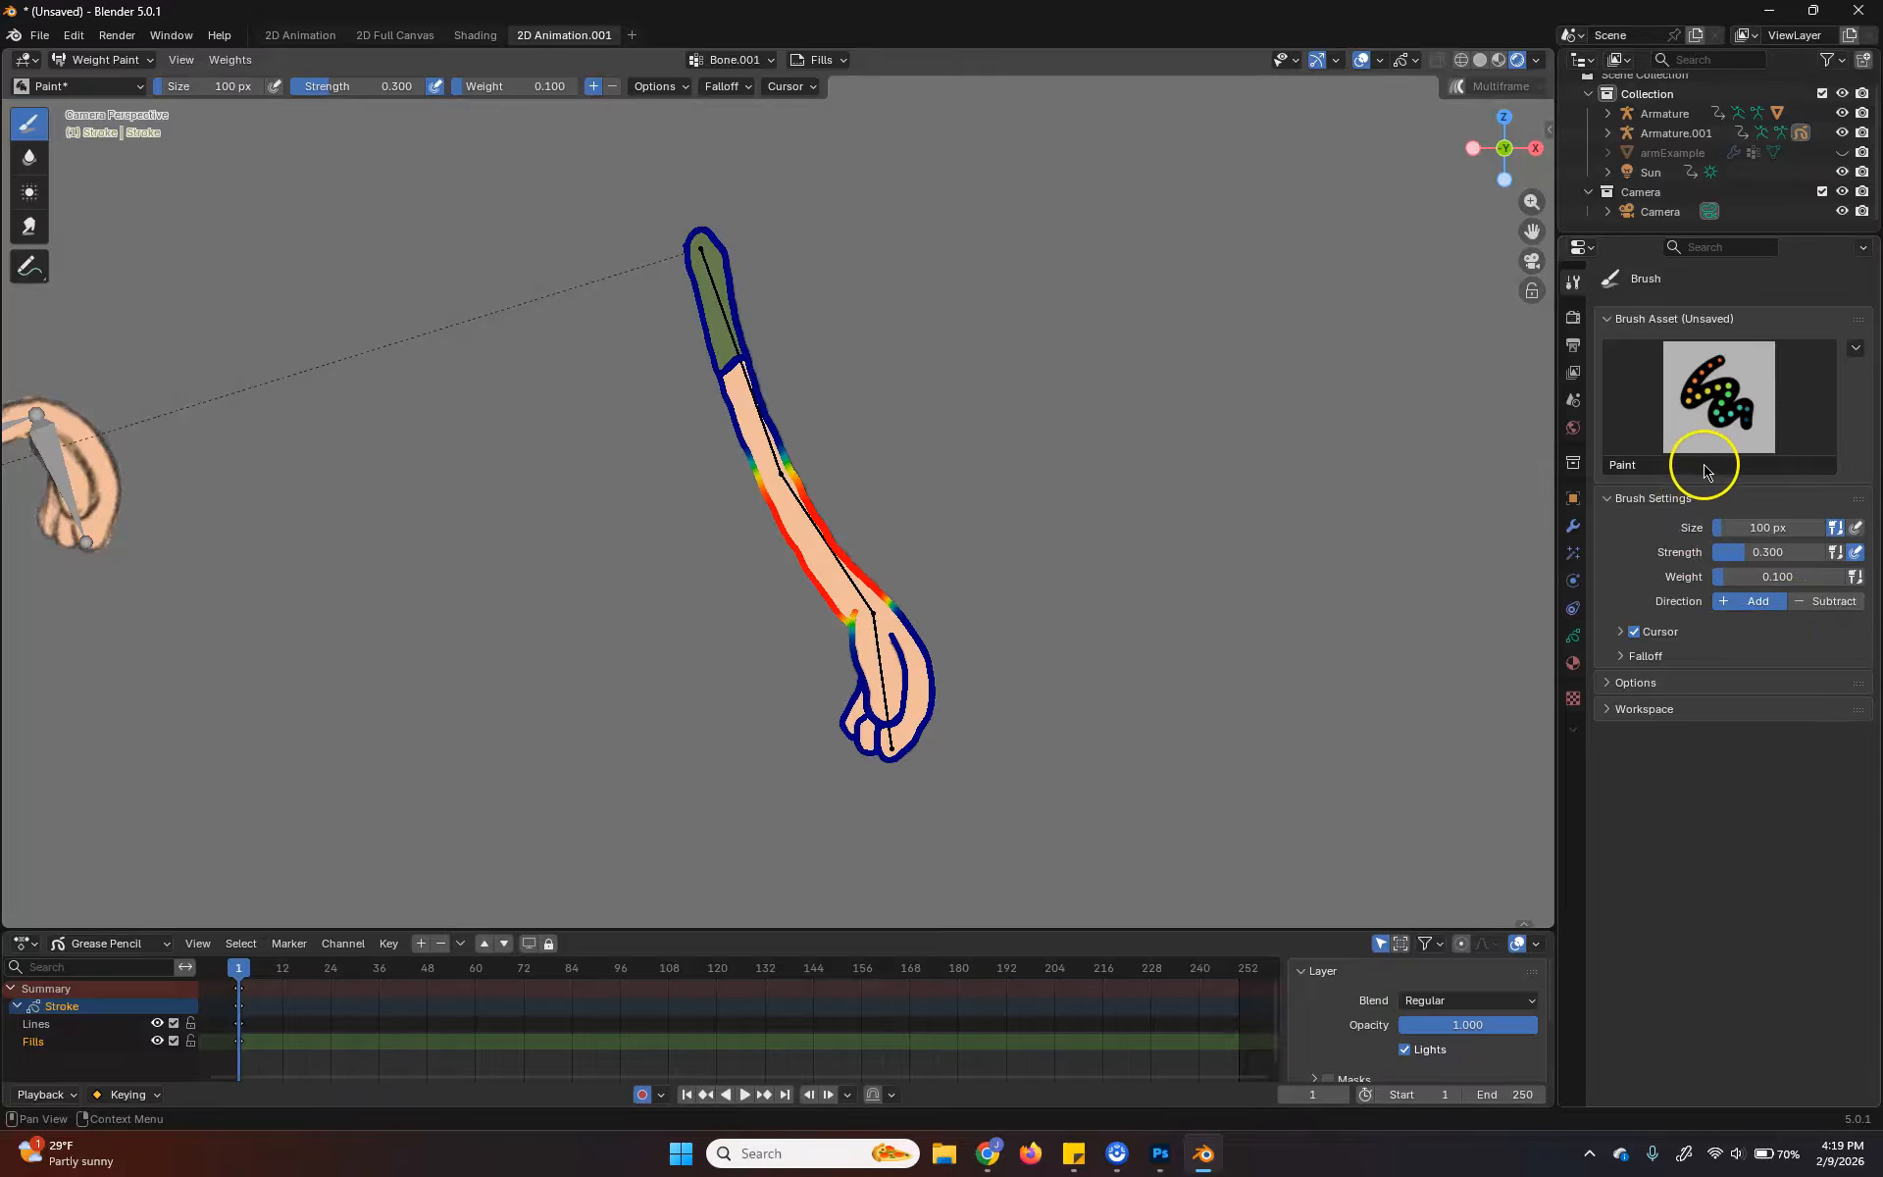
left_click(1741, 409)
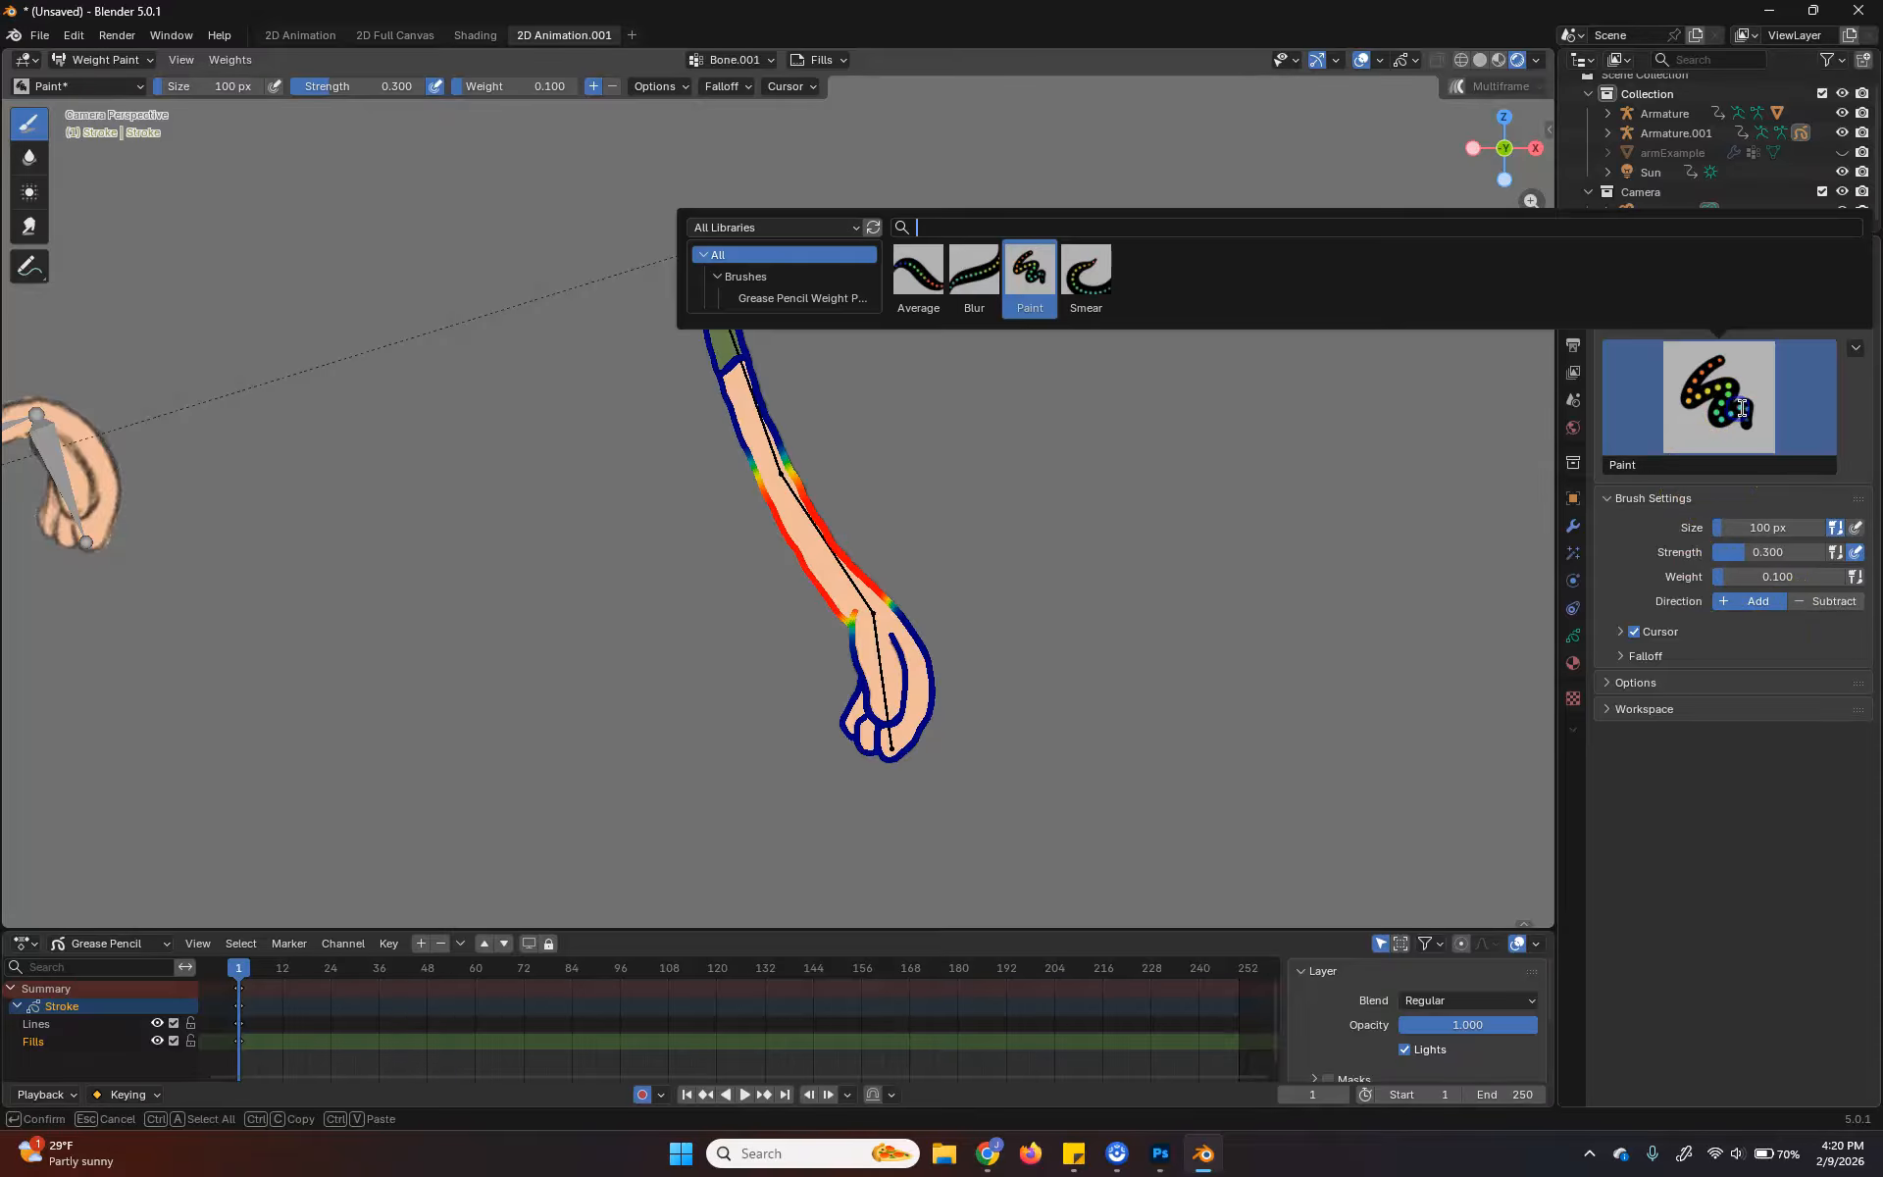
left_click(806, 295)
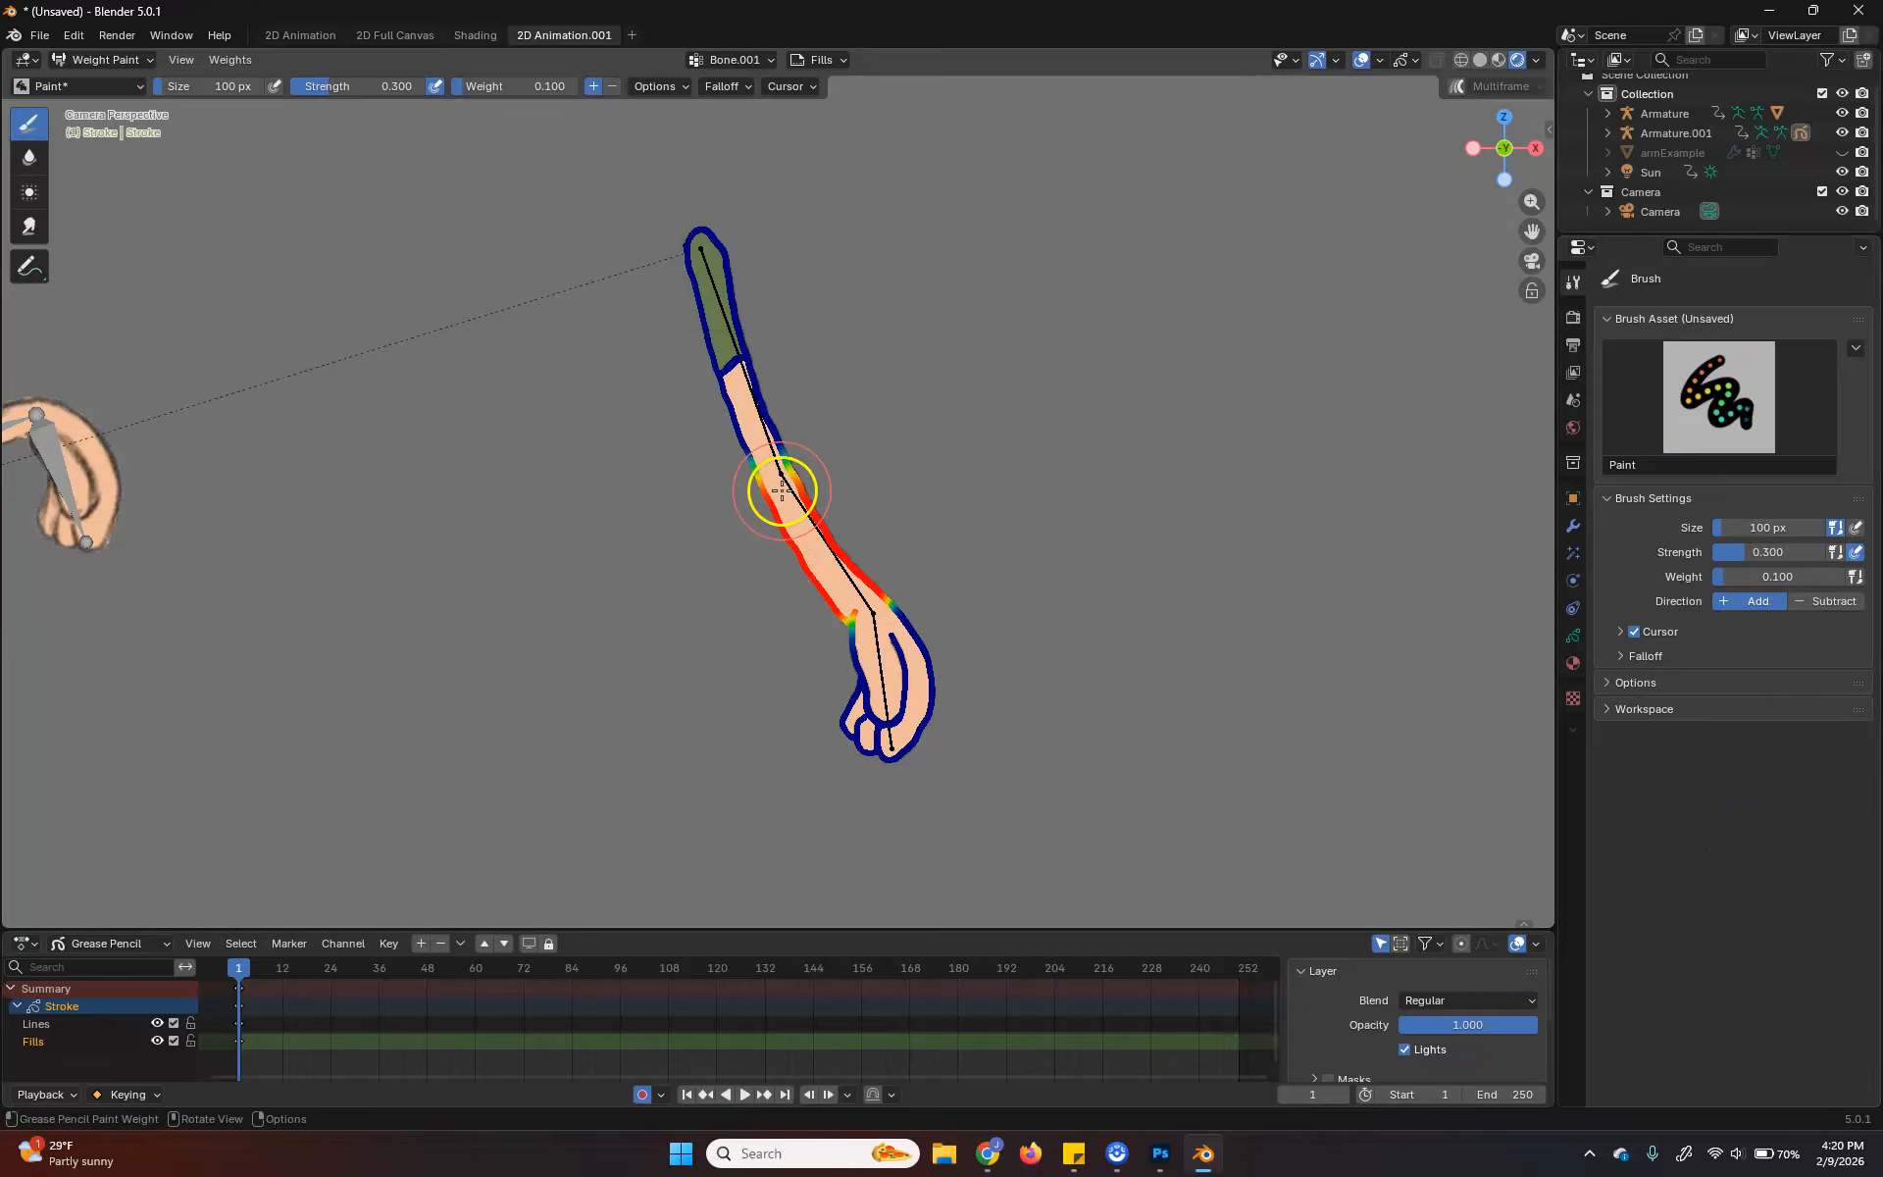
mouse_move(814, 578)
left_mouse_down()
mouse_move(778, 487)
mouse_move(737, 489)
mouse_move(756, 451)
mouse_move(792, 451)
mouse_move(734, 503)
mouse_move(768, 526)
mouse_move(824, 509)
mouse_move(803, 470)
mouse_move(850, 484)
left_mouse_up()
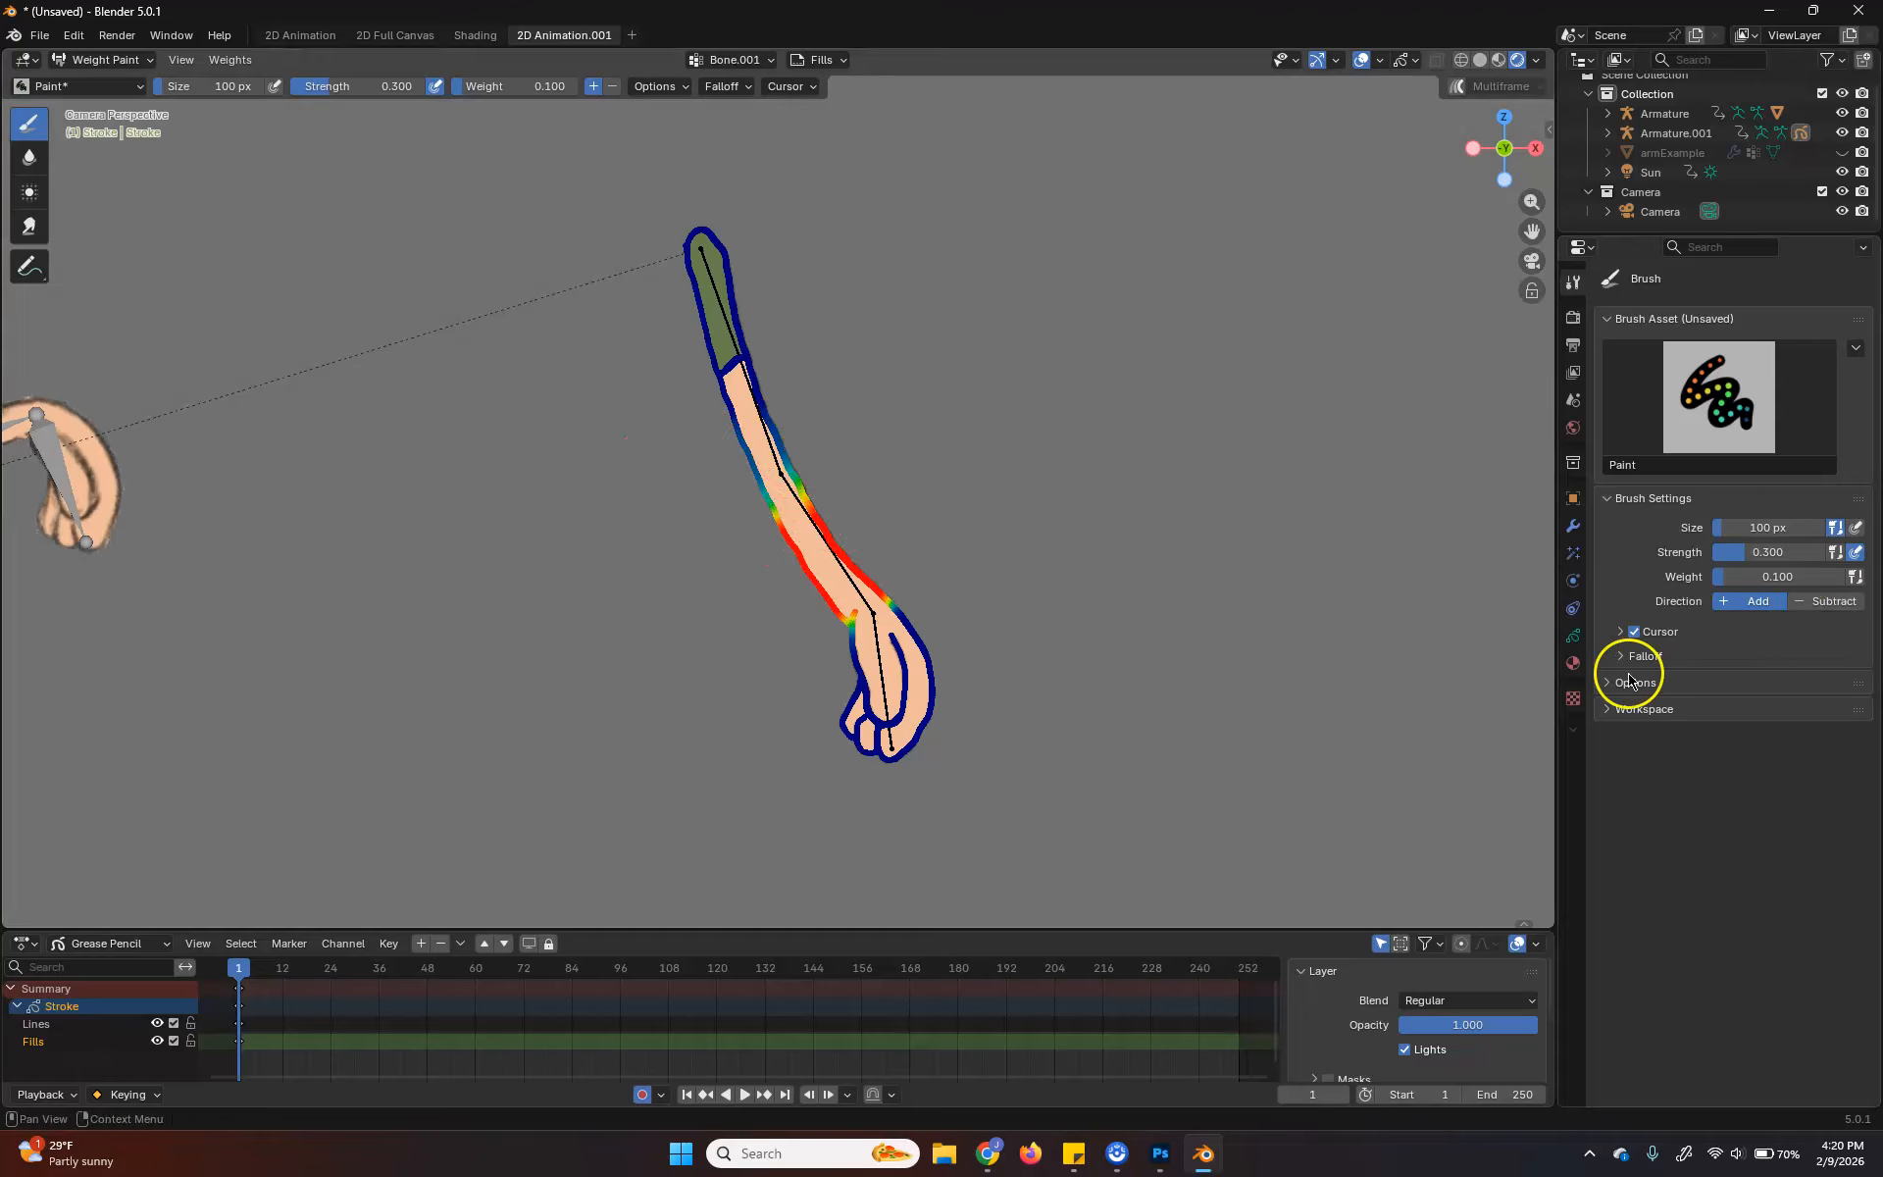
left_click(1572, 635)
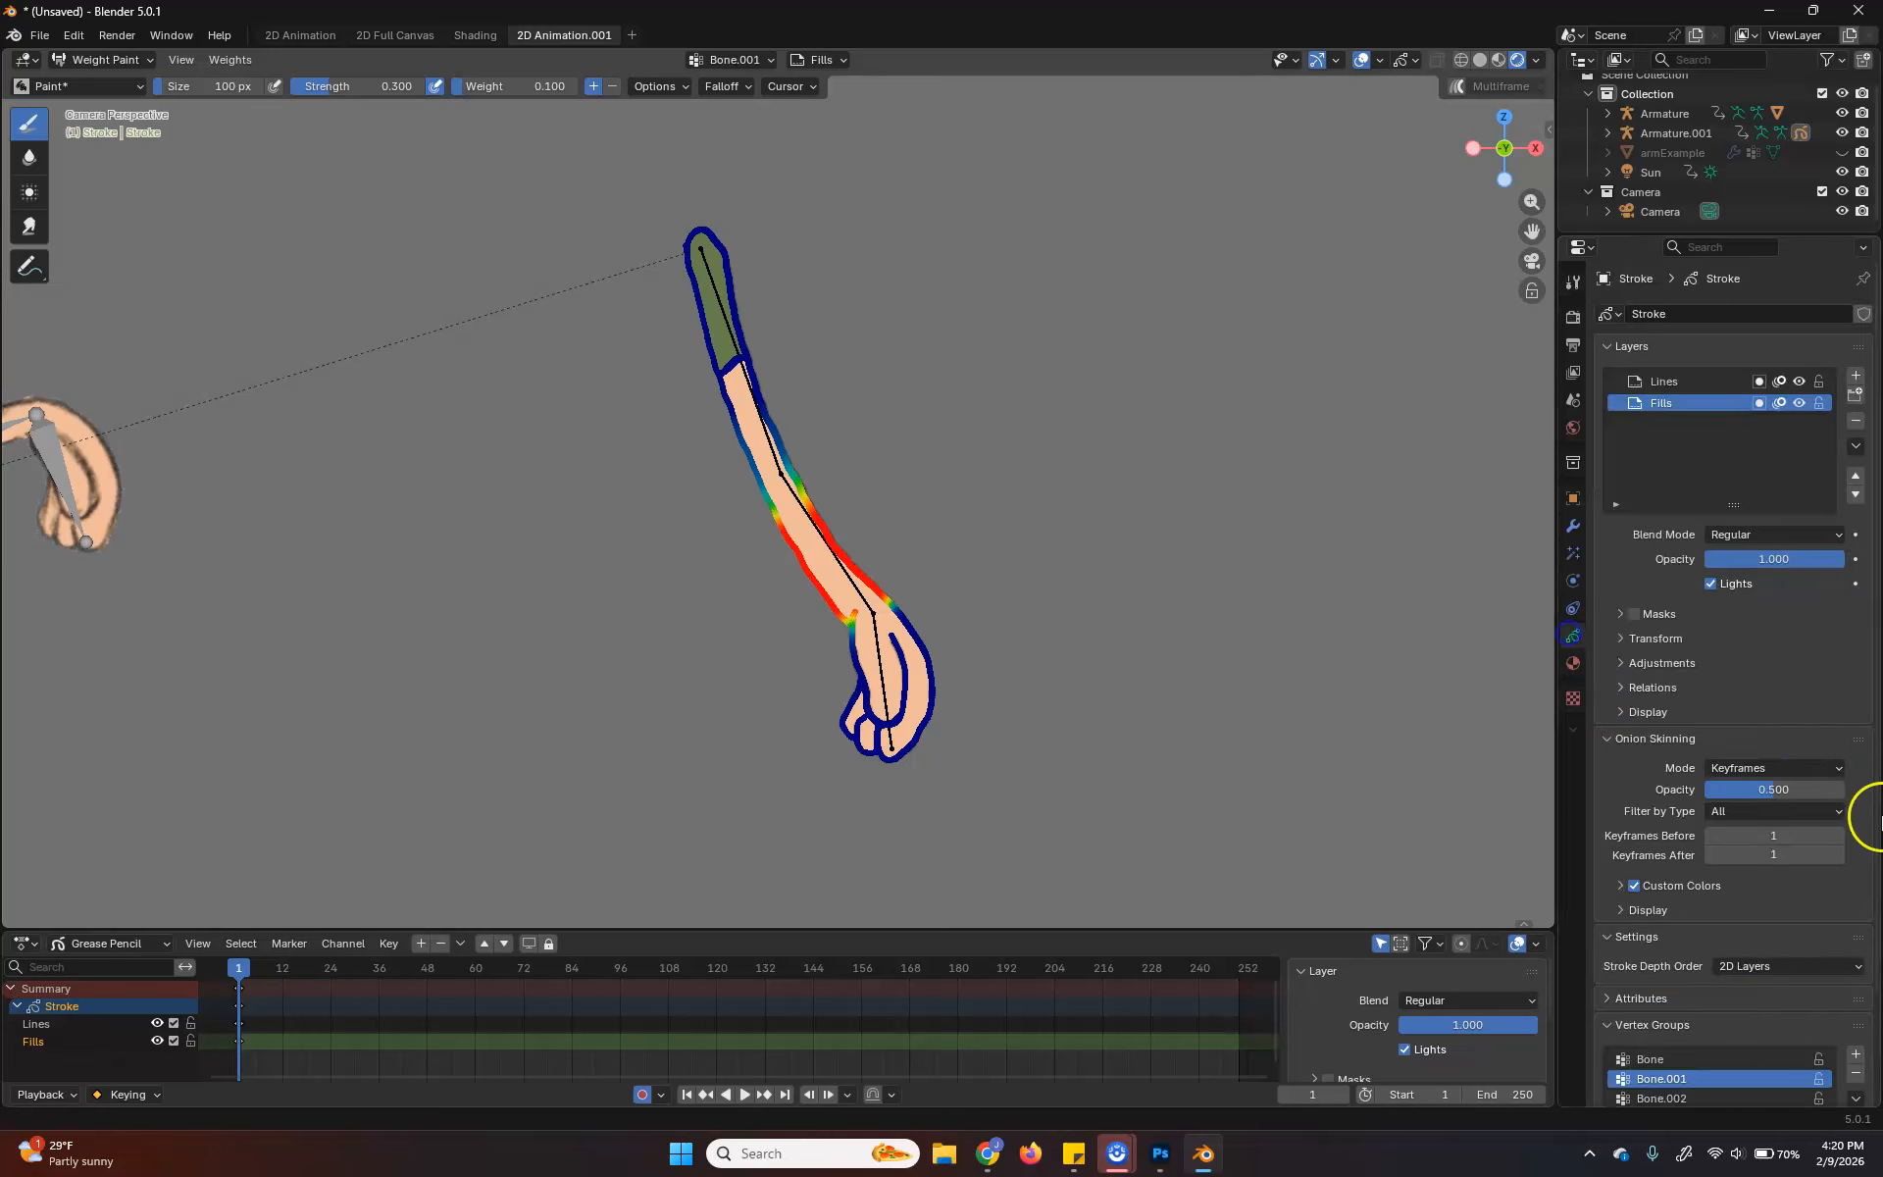
left_click(1687, 1058)
mouse_move(776, 512)
left_mouse_down()
mouse_move(827, 471)
mouse_move(748, 454)
mouse_move(824, 437)
mouse_move(828, 545)
mouse_move(735, 412)
mouse_move(828, 529)
mouse_move(781, 432)
mouse_move(791, 468)
mouse_move(862, 466)
mouse_move(748, 429)
mouse_move(849, 538)
mouse_move(678, 460)
left_mouse_up()
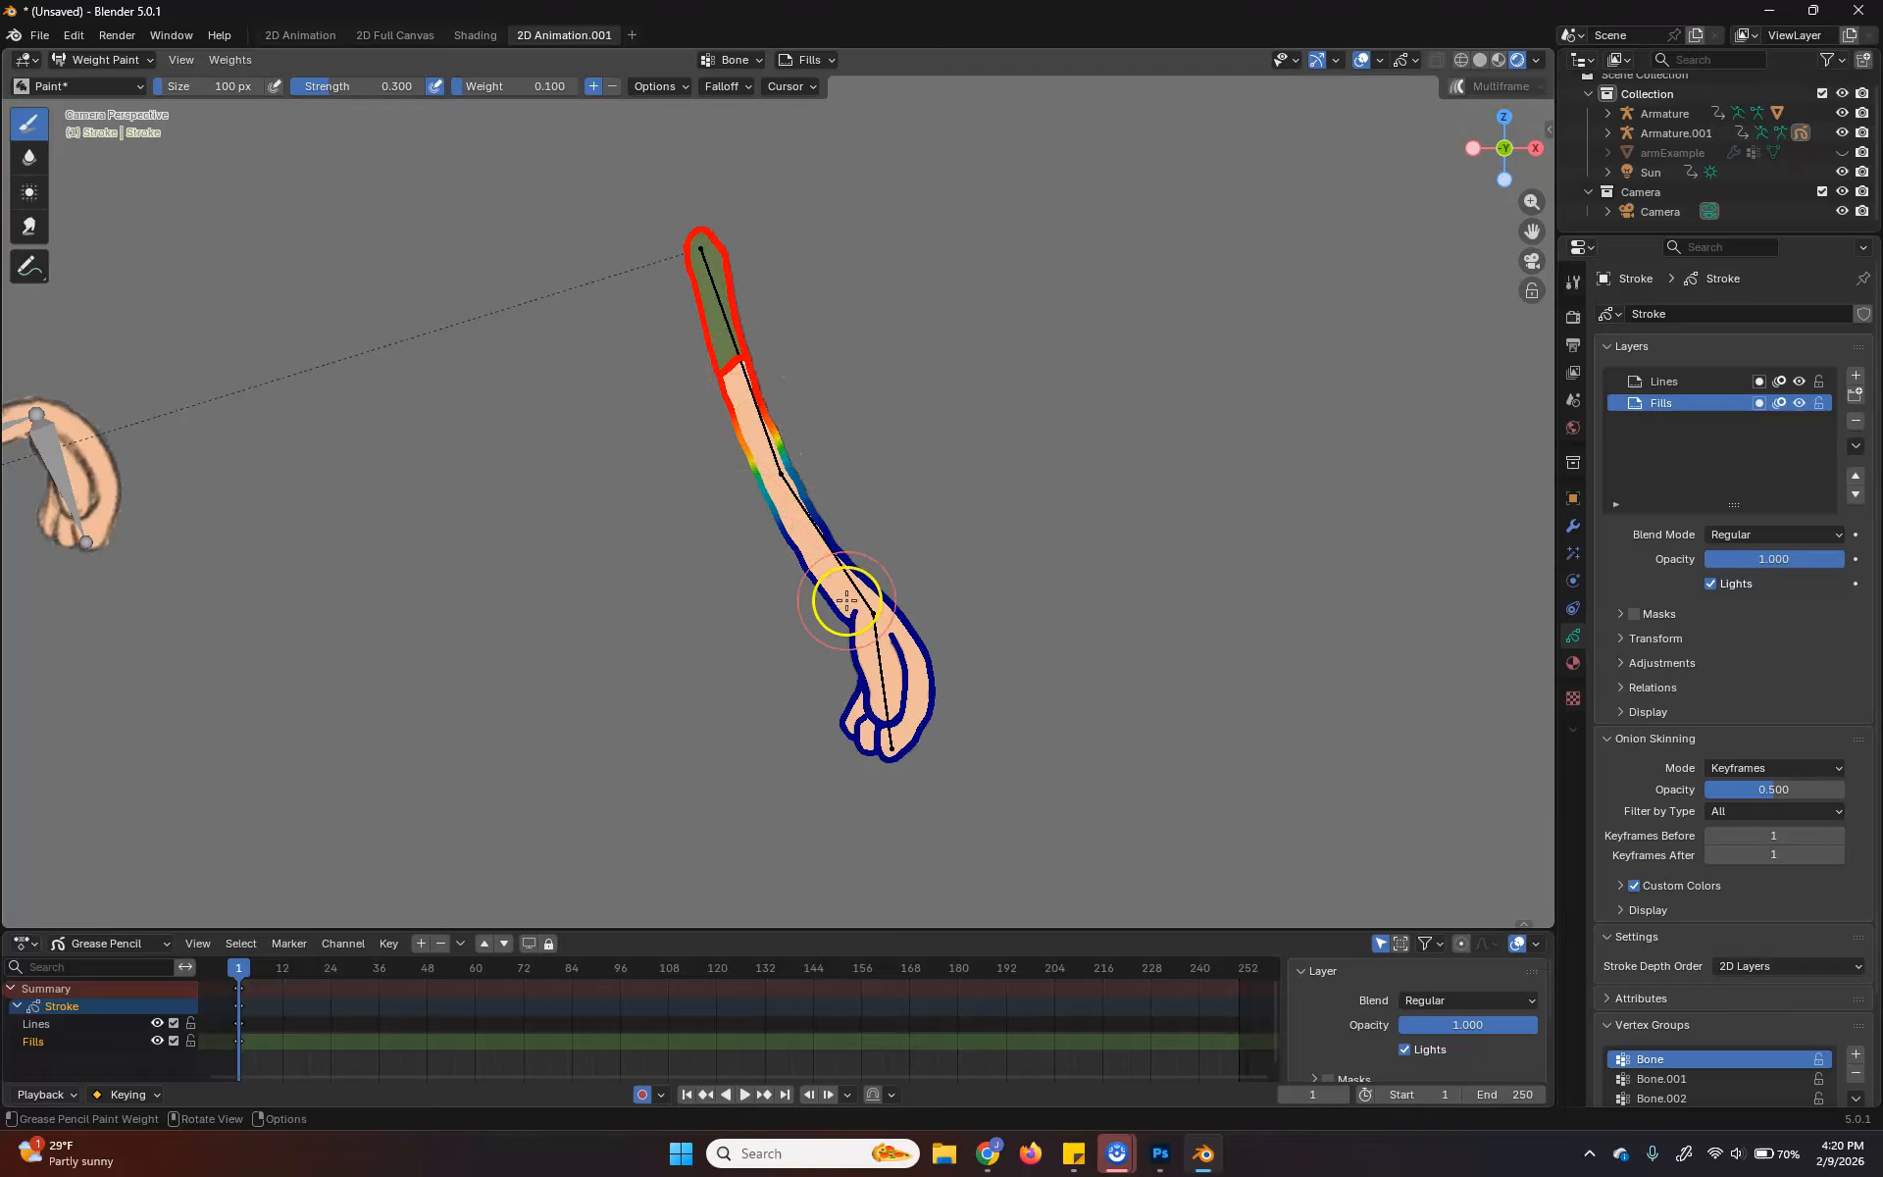
Return from Weight Paint to Object Mode, select the right arm's armature and switch it to Pose Mode
left_click(110, 60)
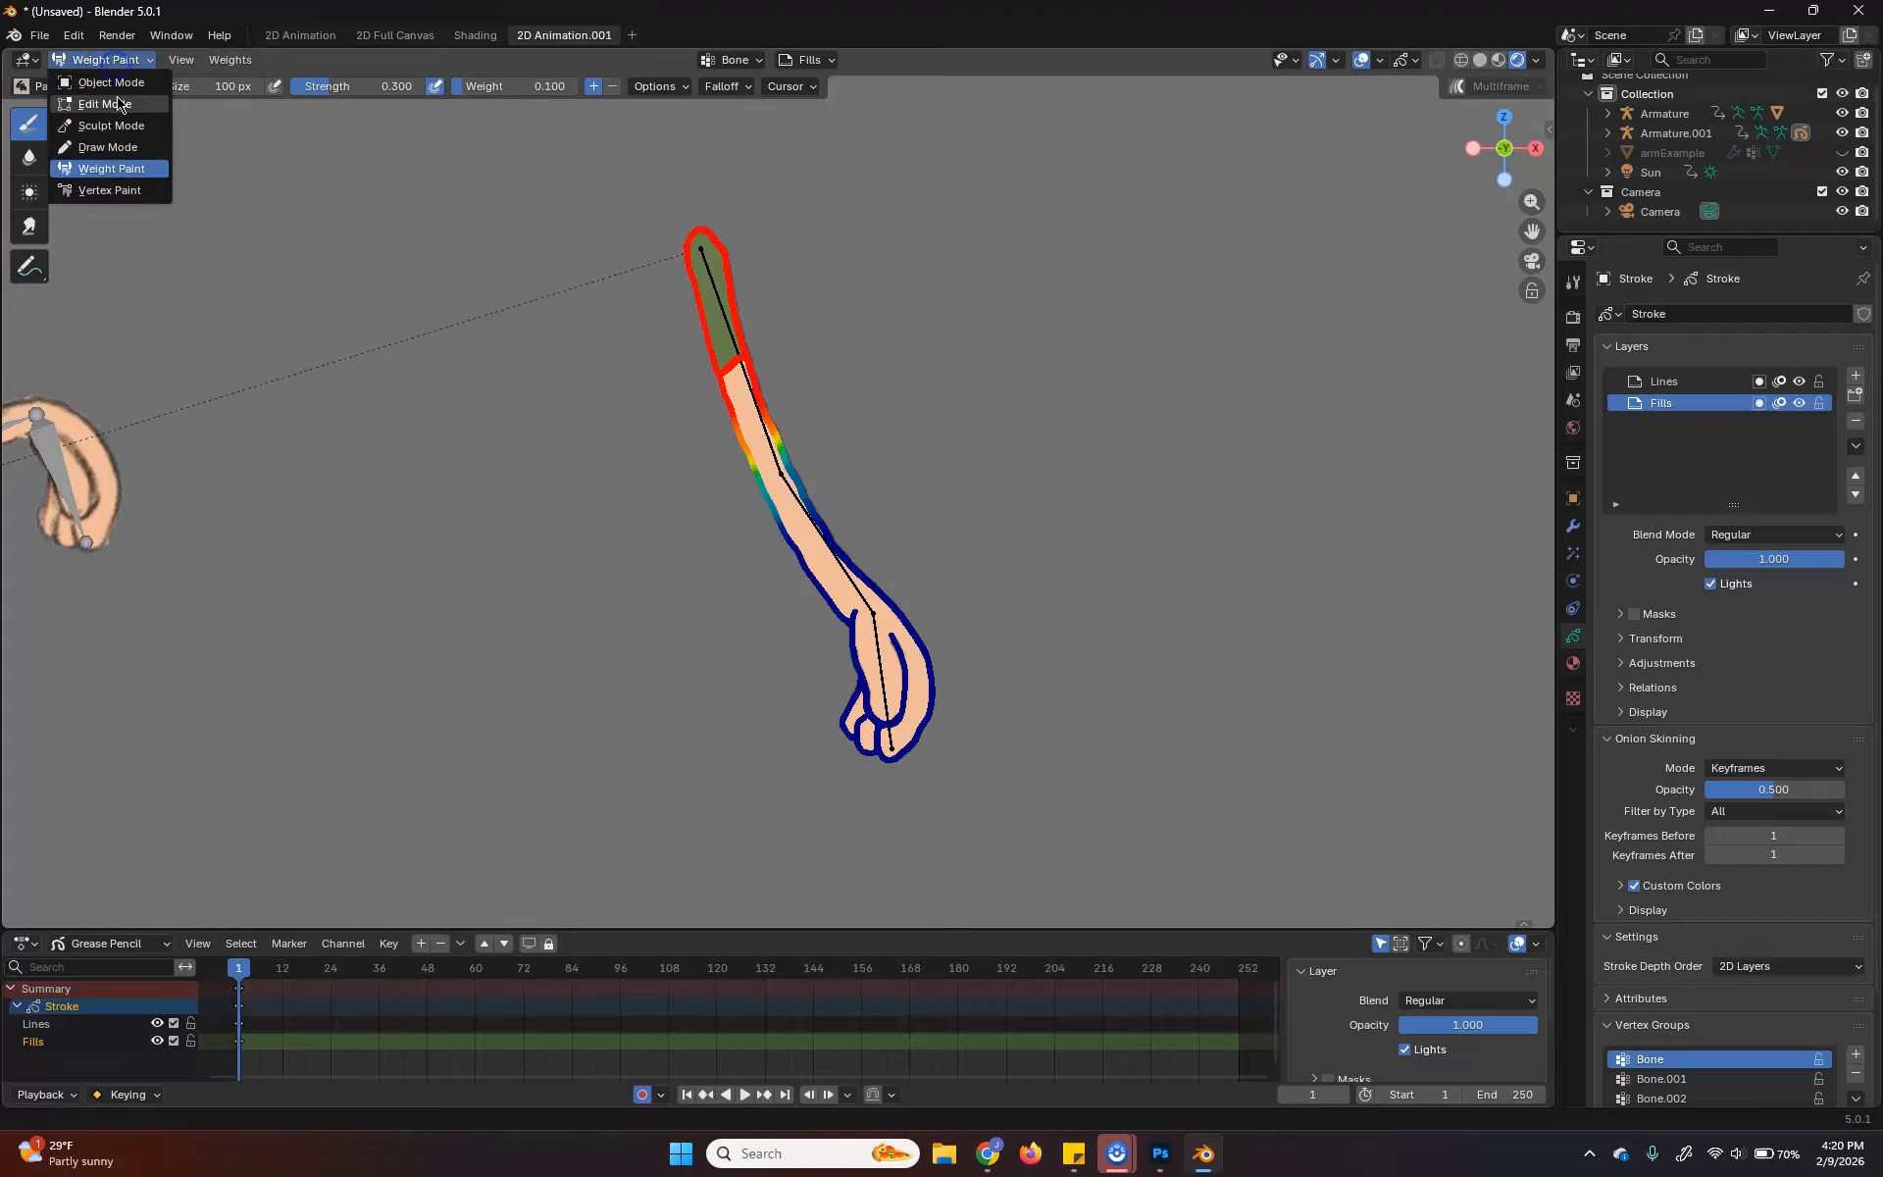
left_click(1570, 283)
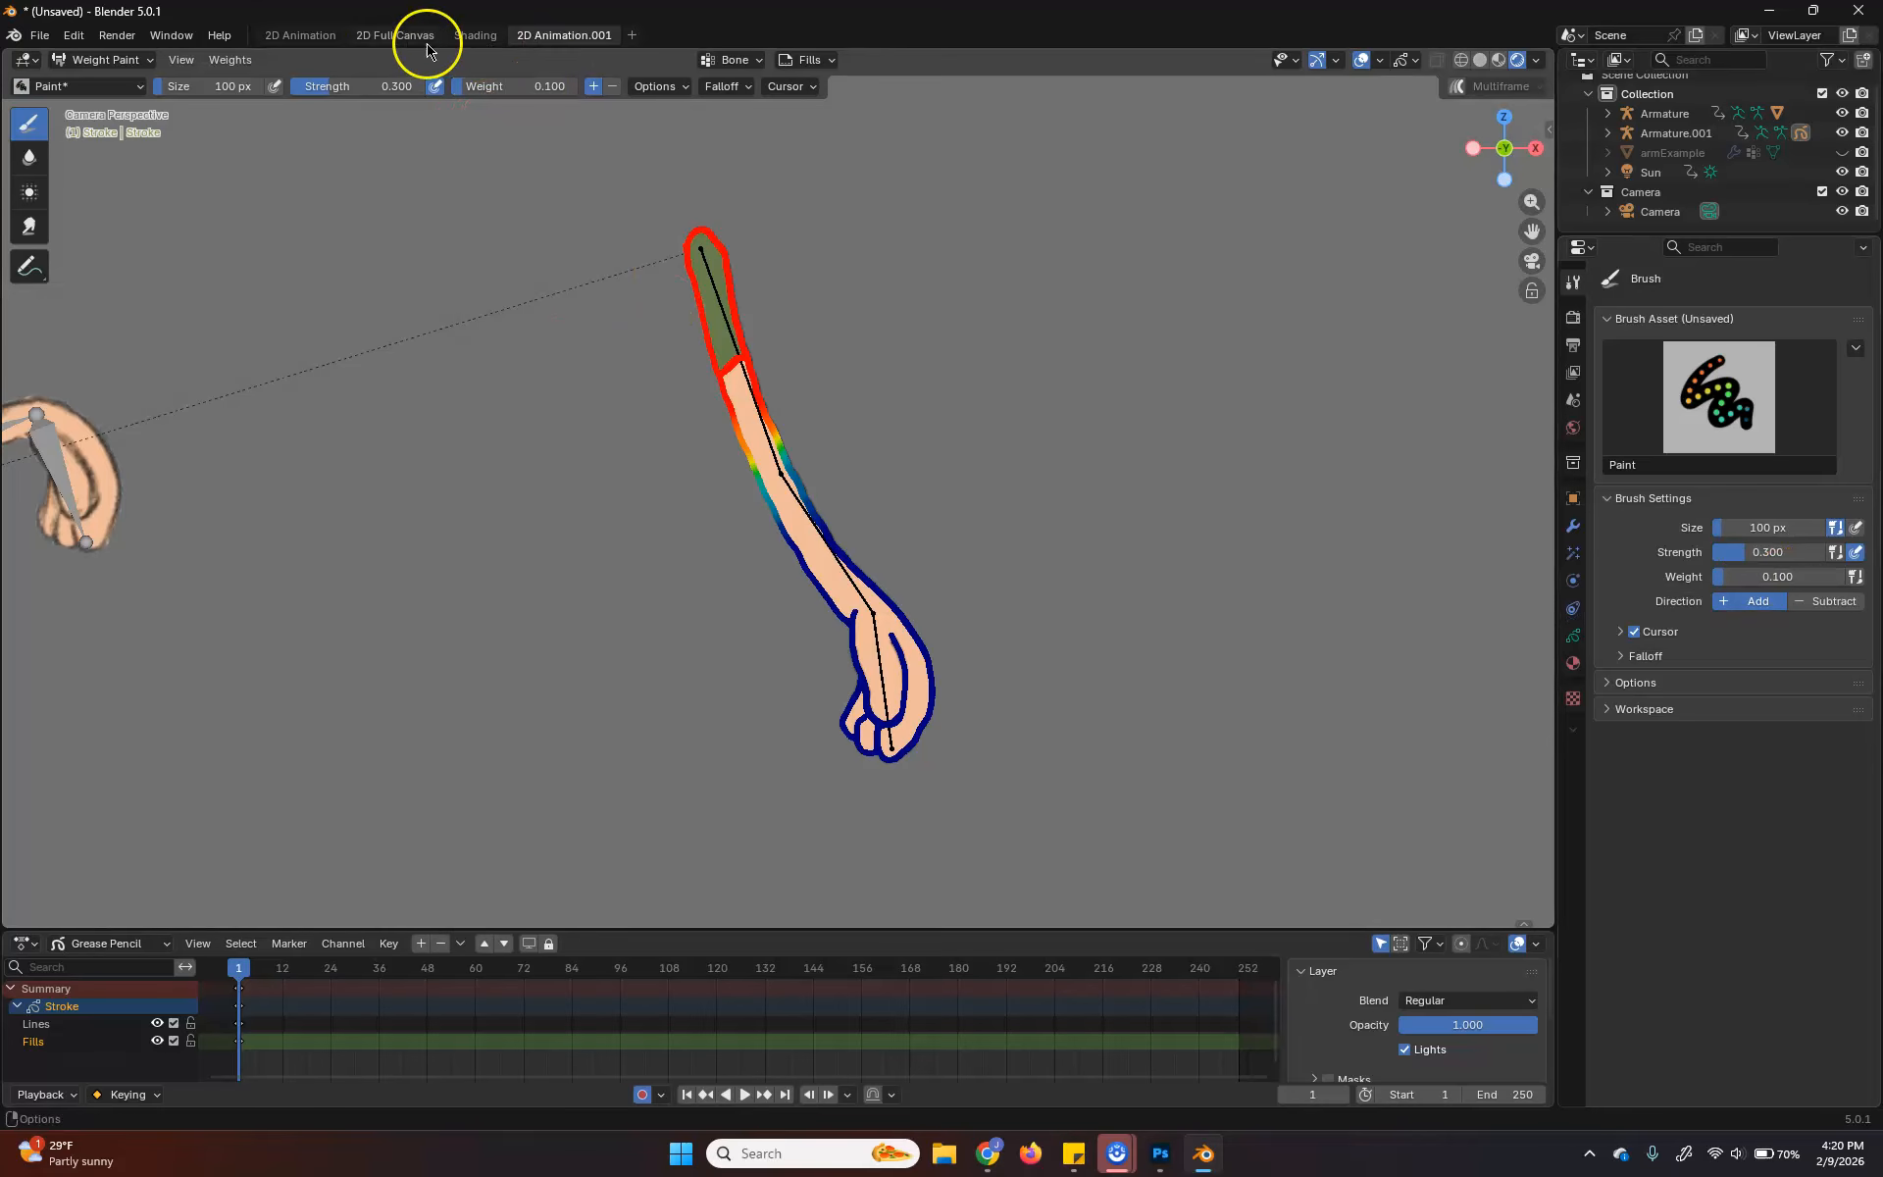
left_click(116, 60)
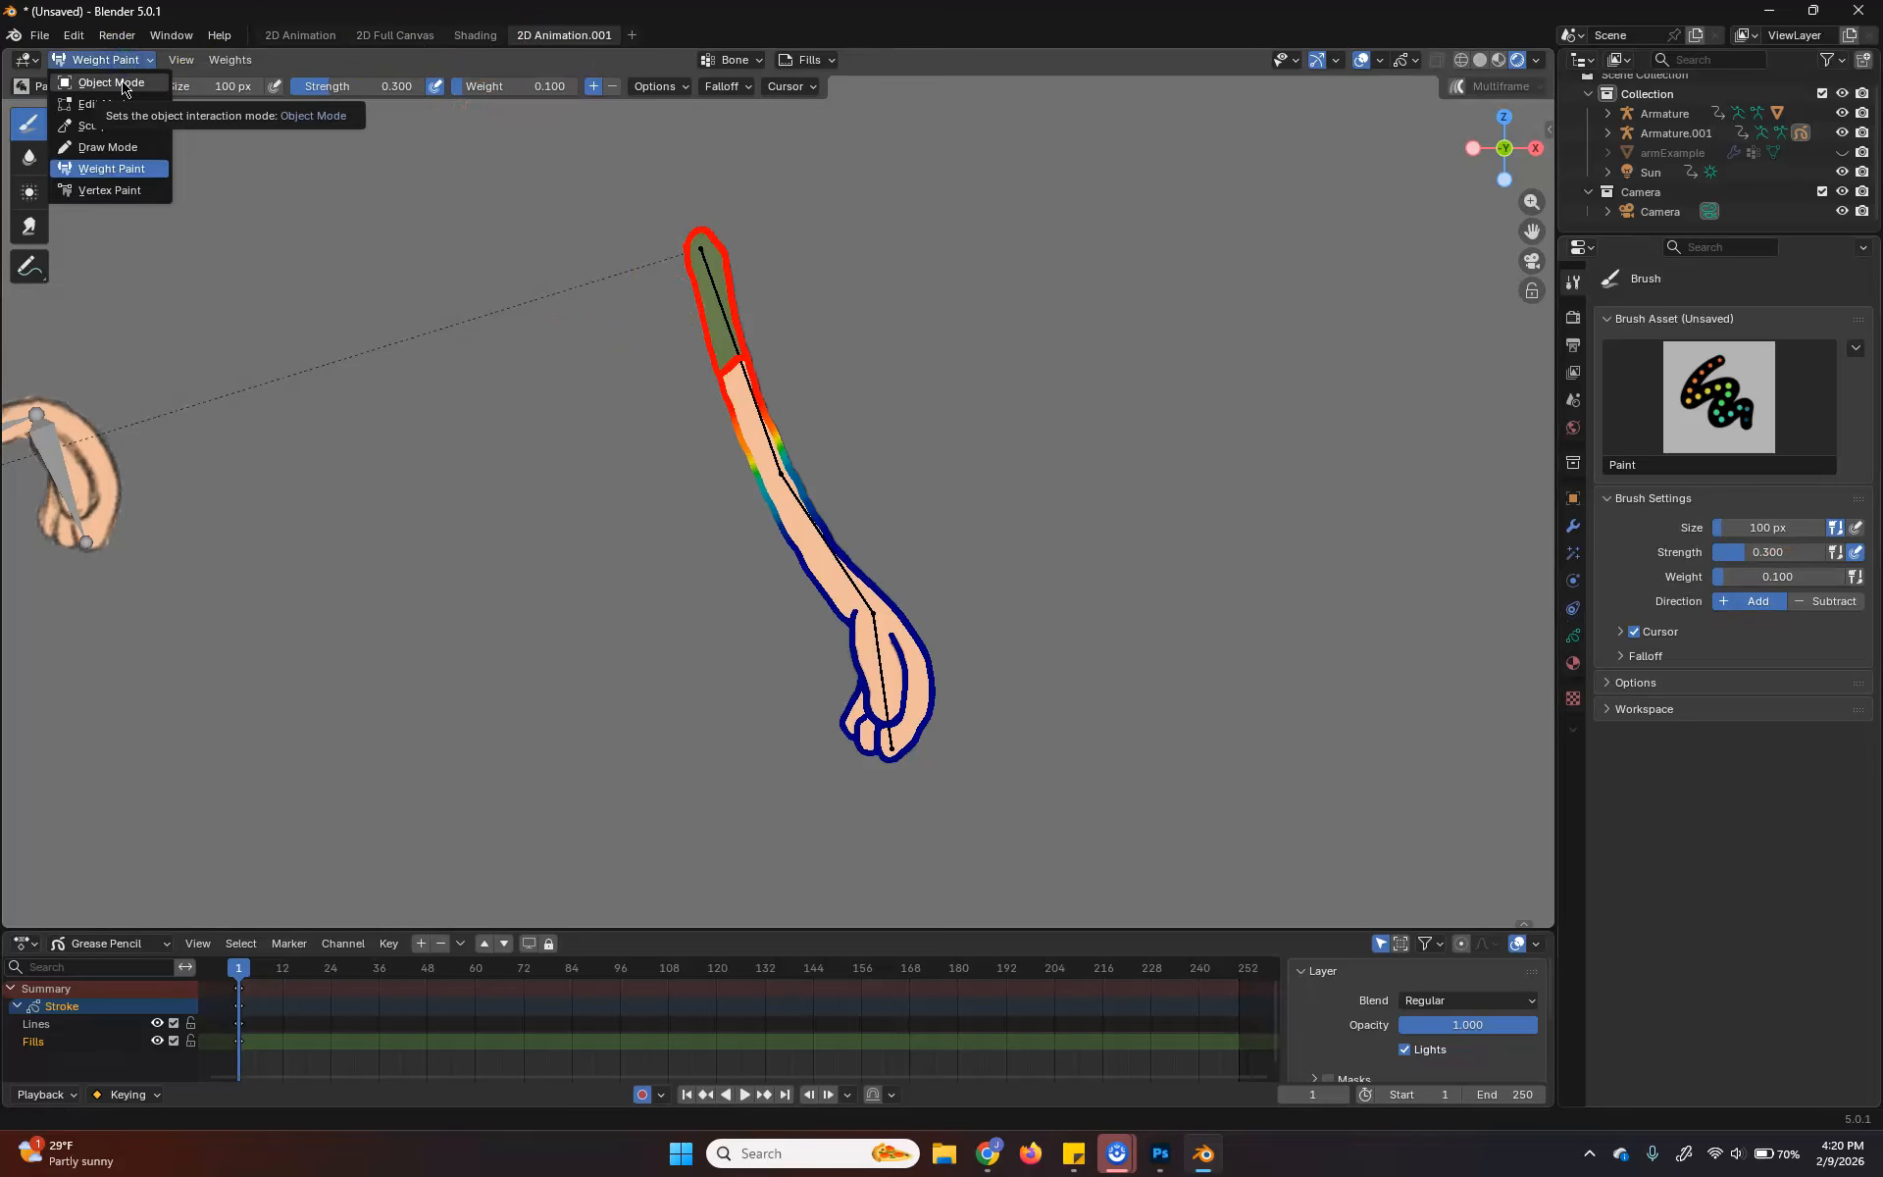
left_click(123, 84)
left_click(768, 440)
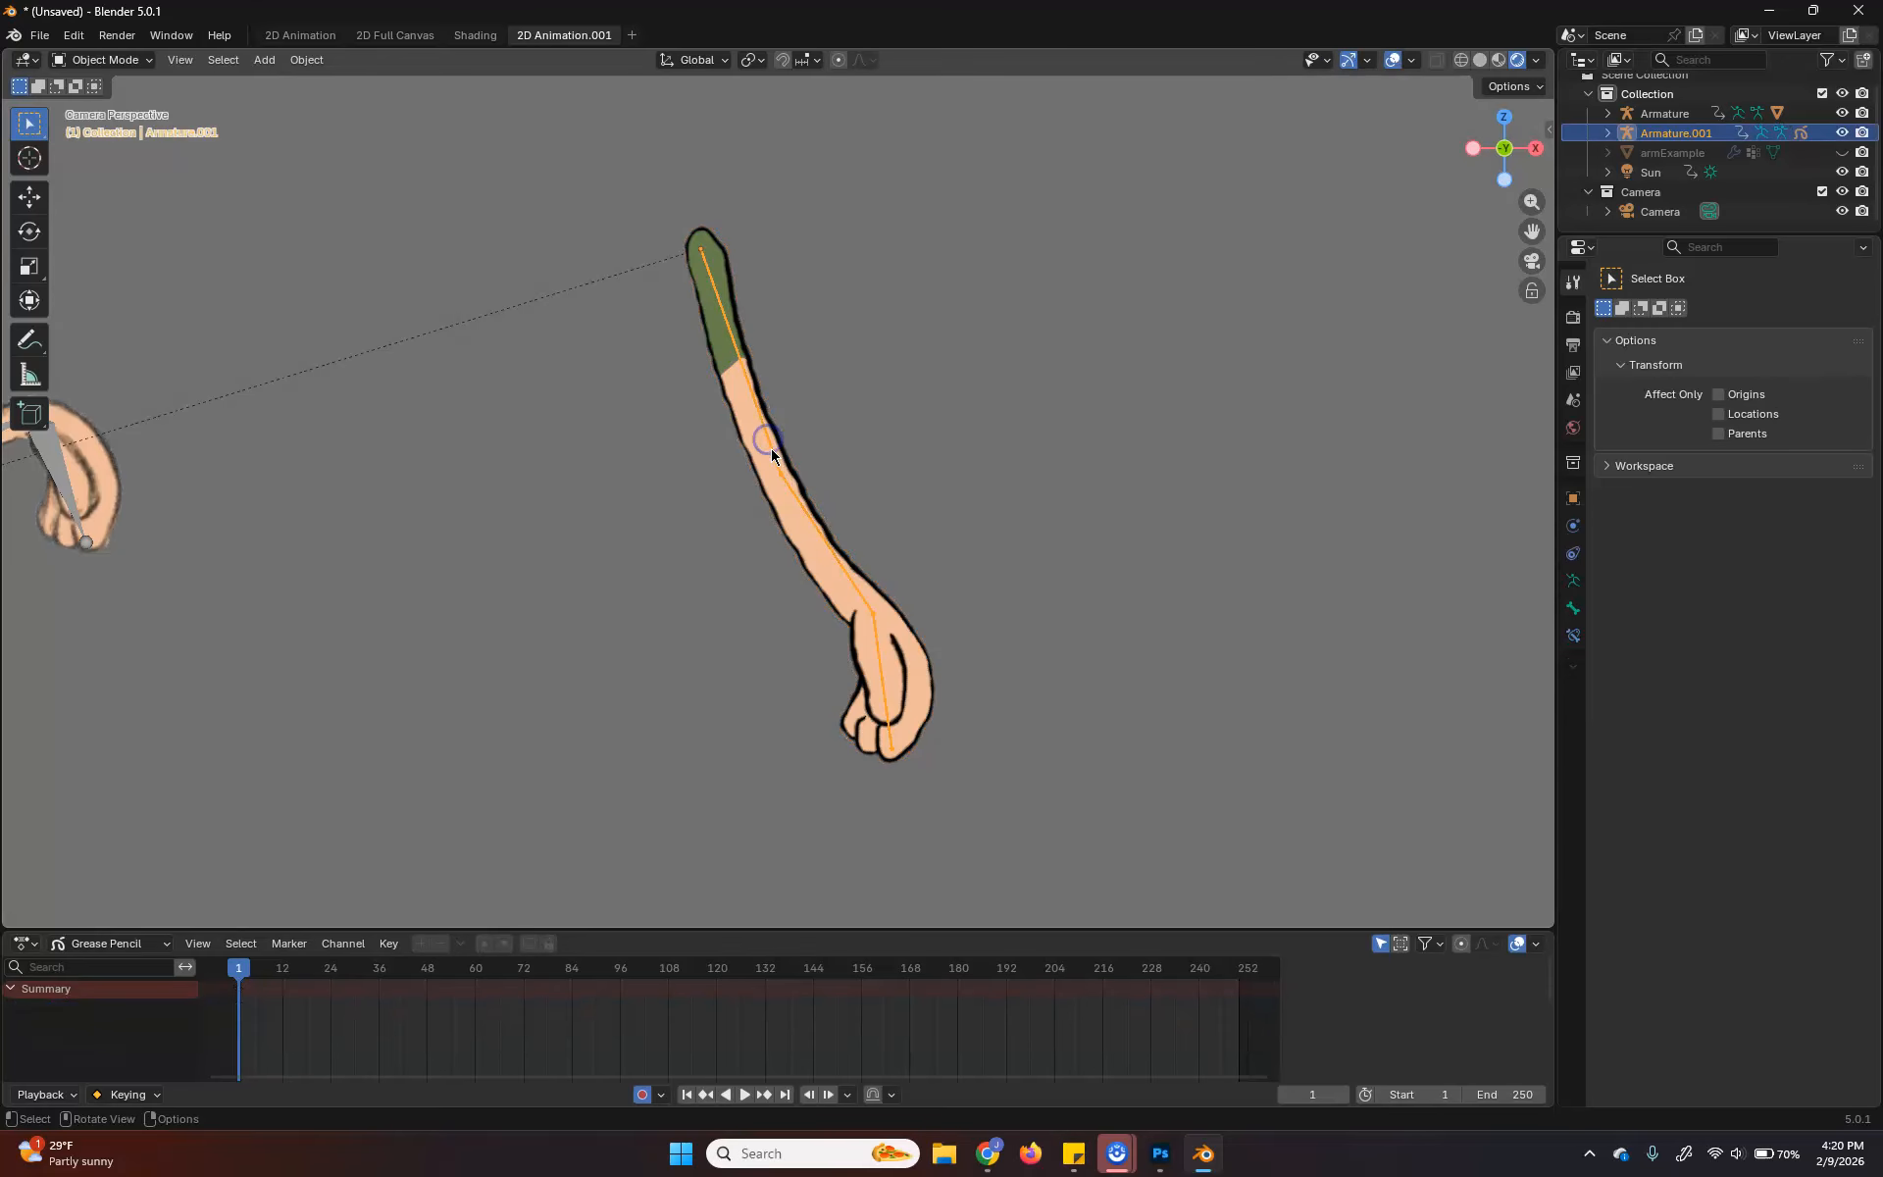
left_click(108, 59)
left_click(107, 125)
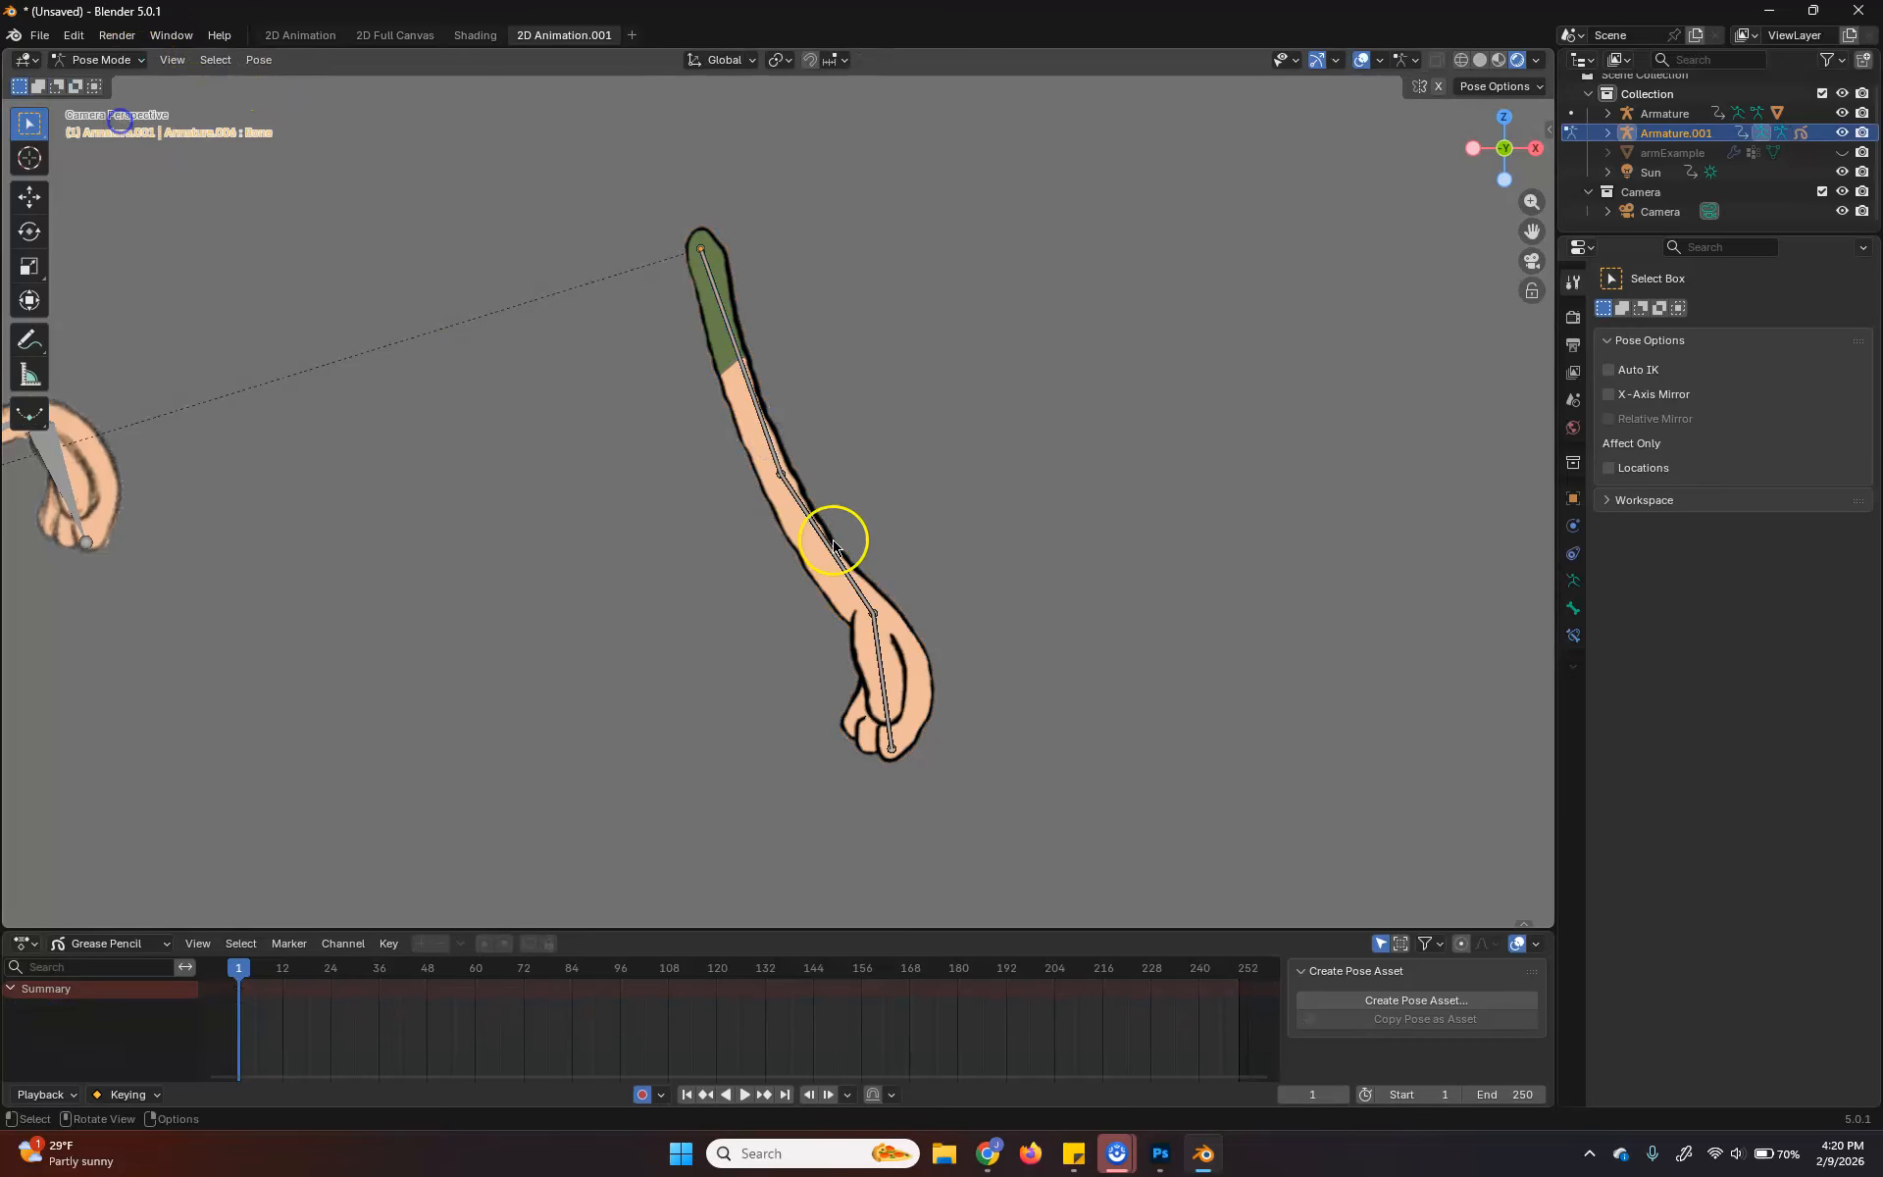
Test the elbow by rotating the forearm bone -52°, and try folding it further toward the upper arm but cancel that second rotation
left_click(832, 551)
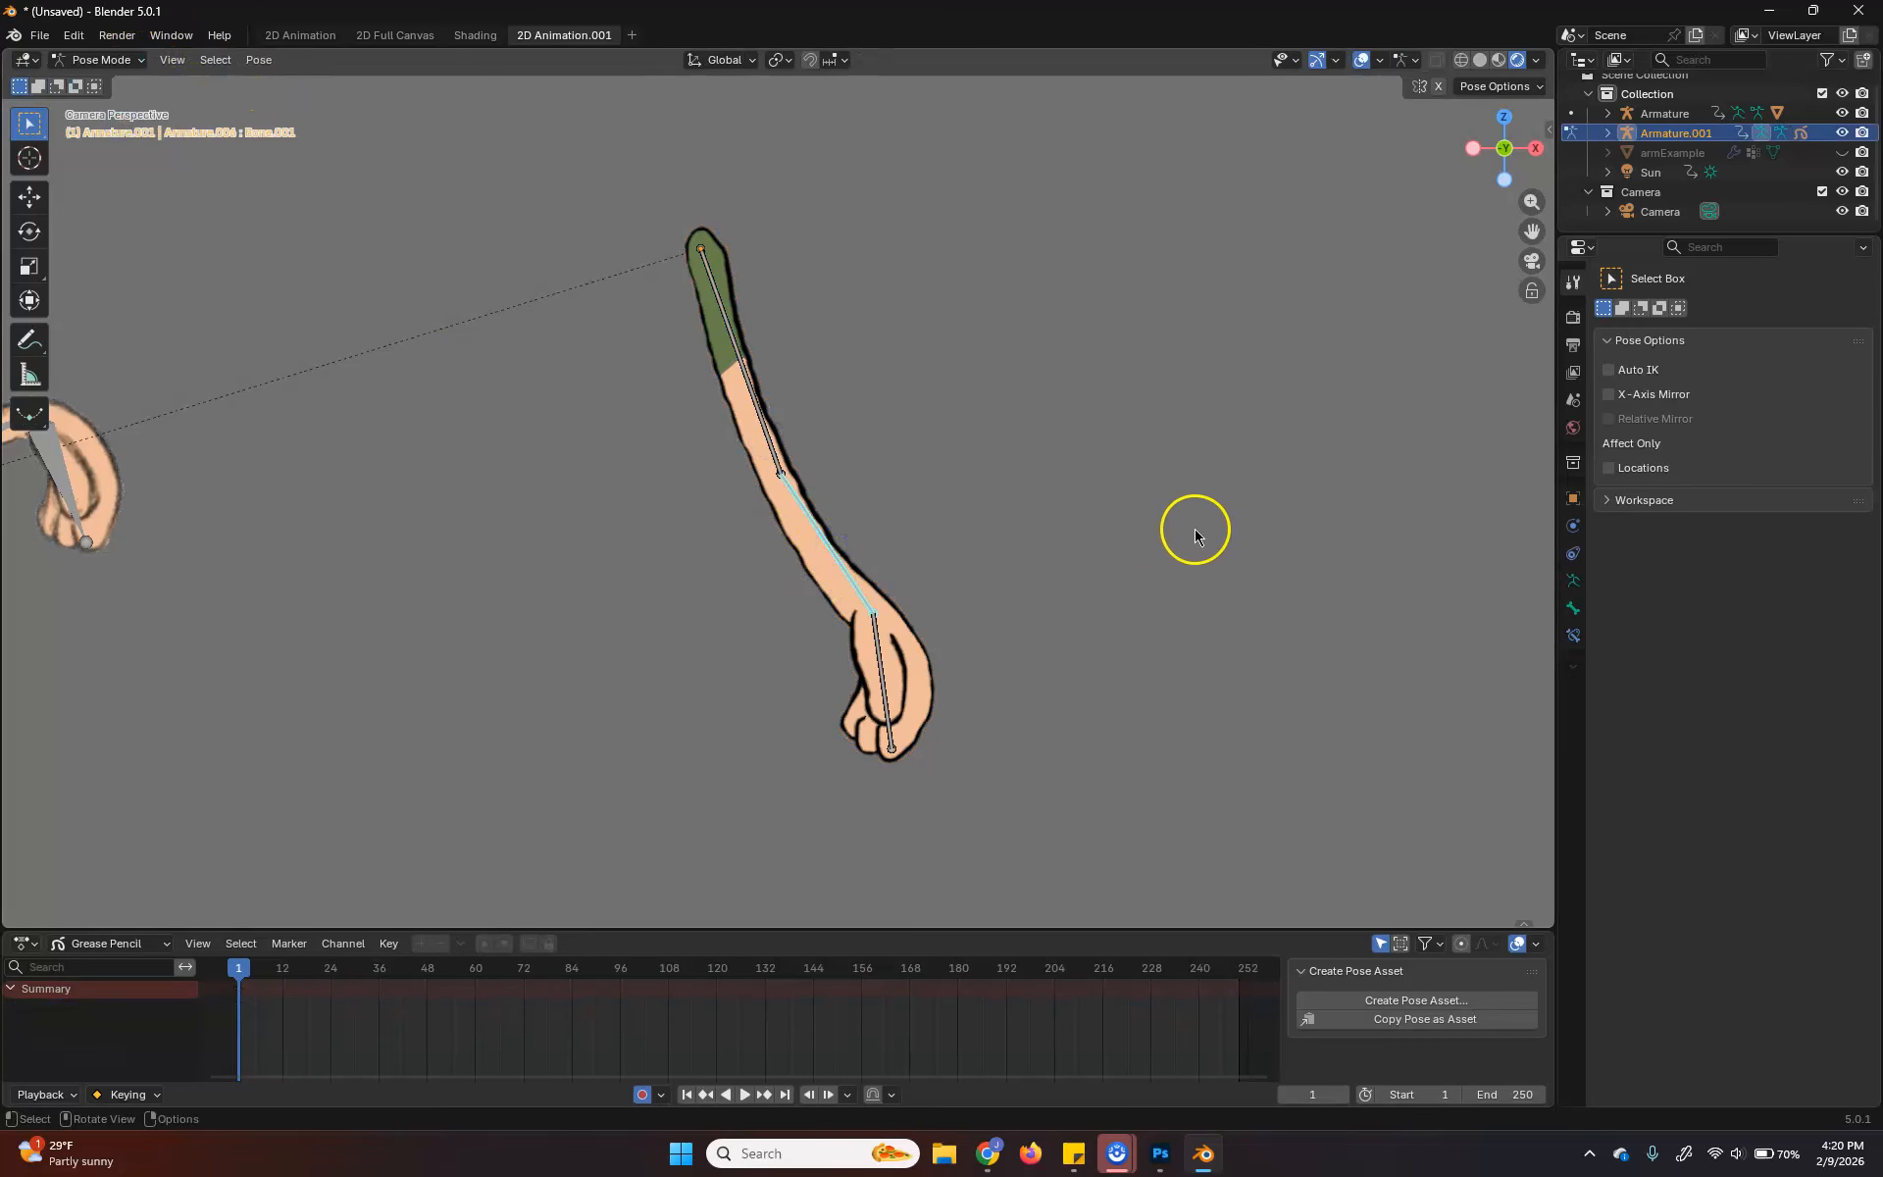
key("r")
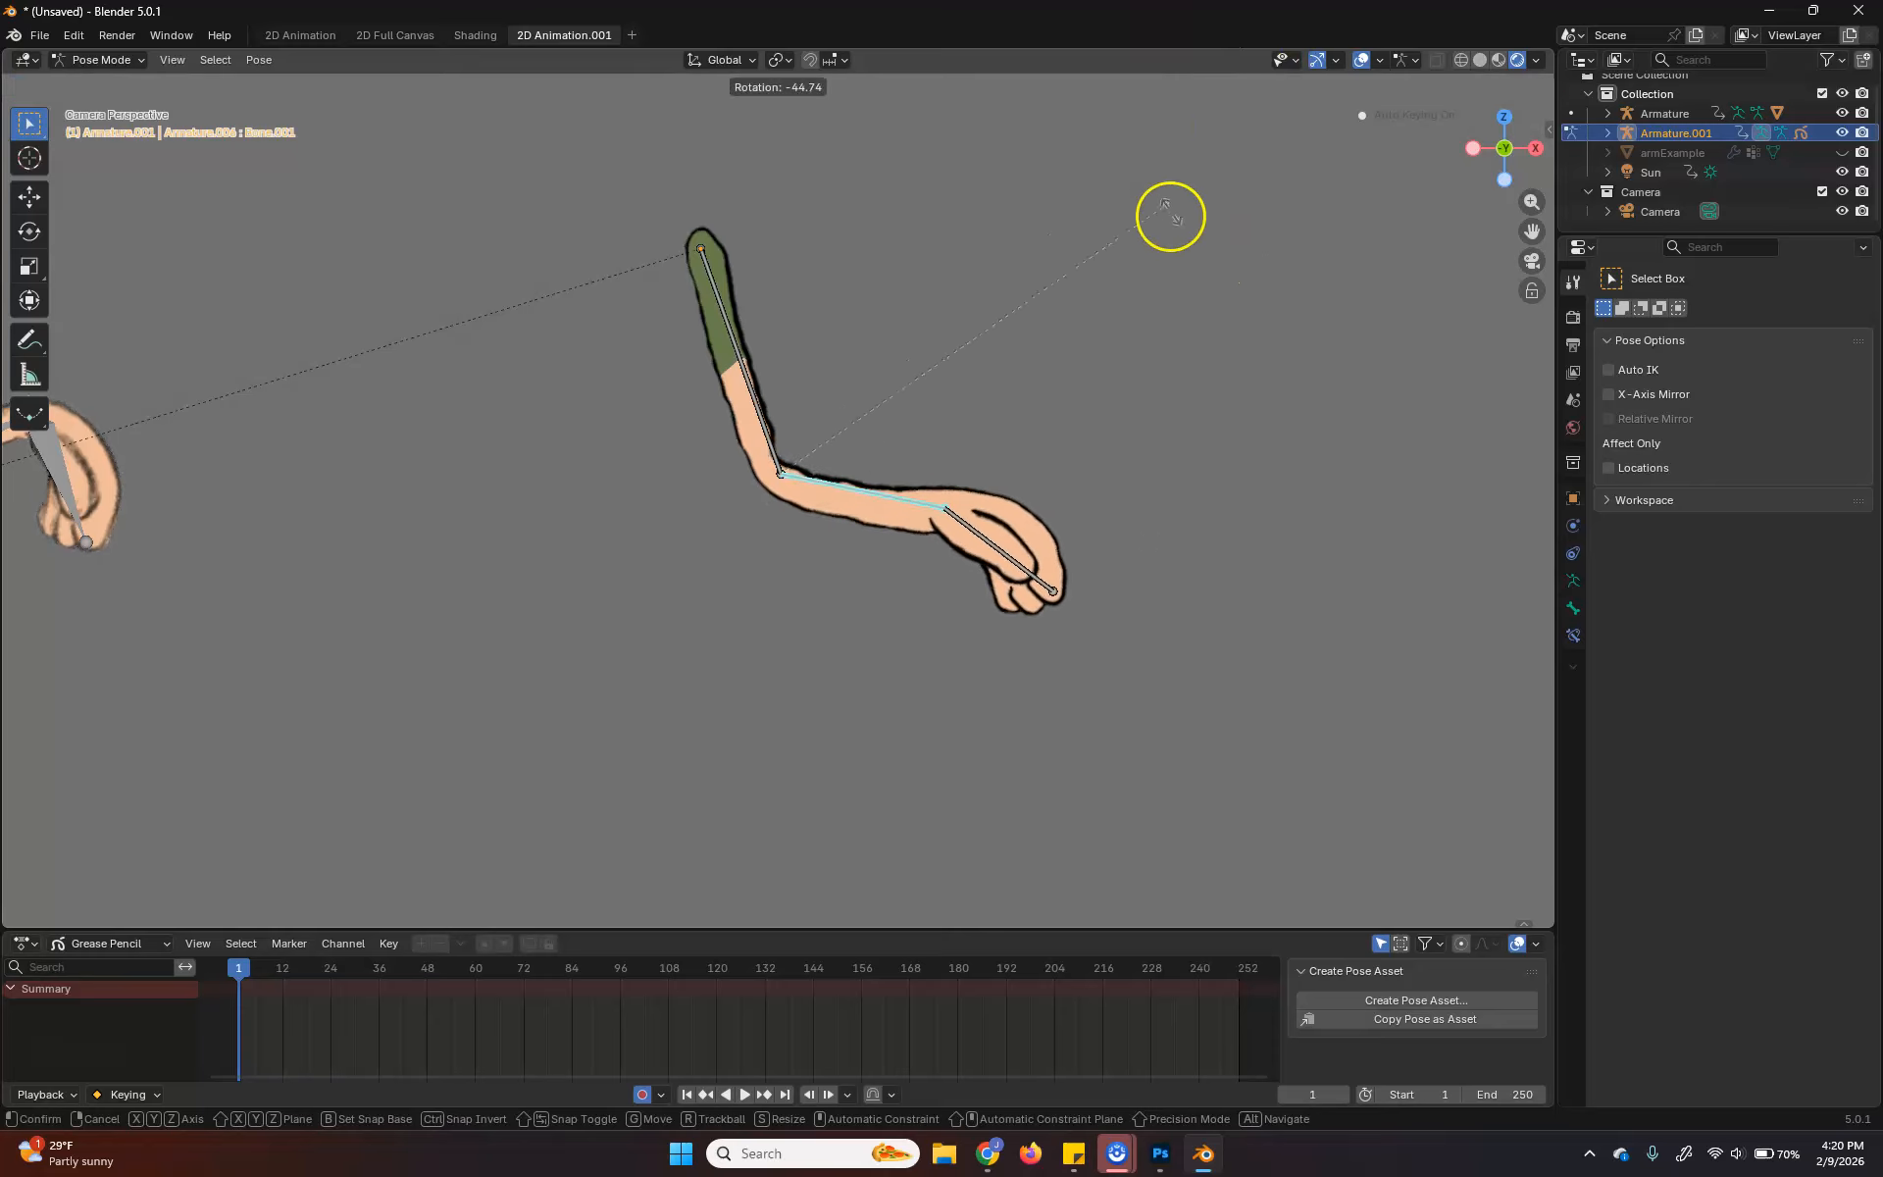
left_click(1198, 95)
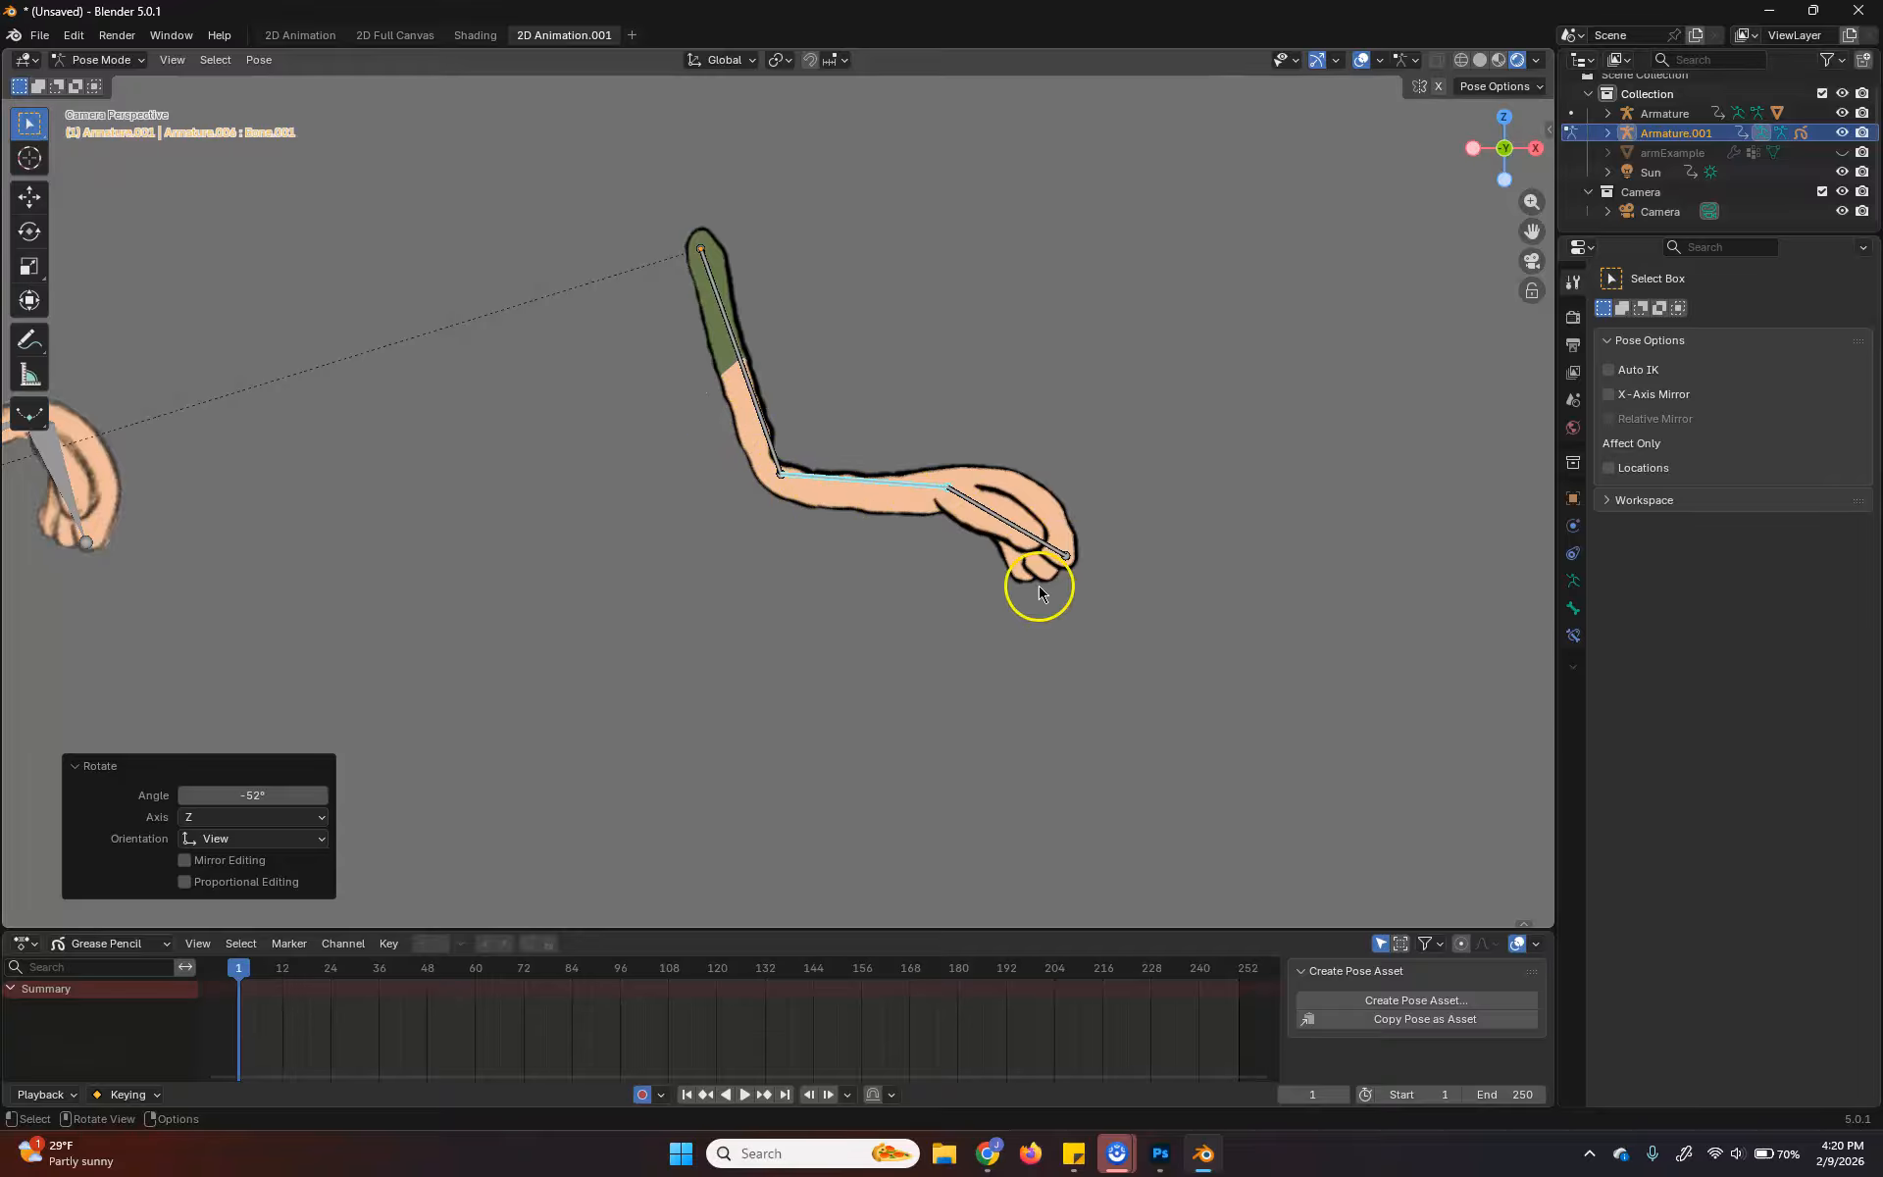
key("r")
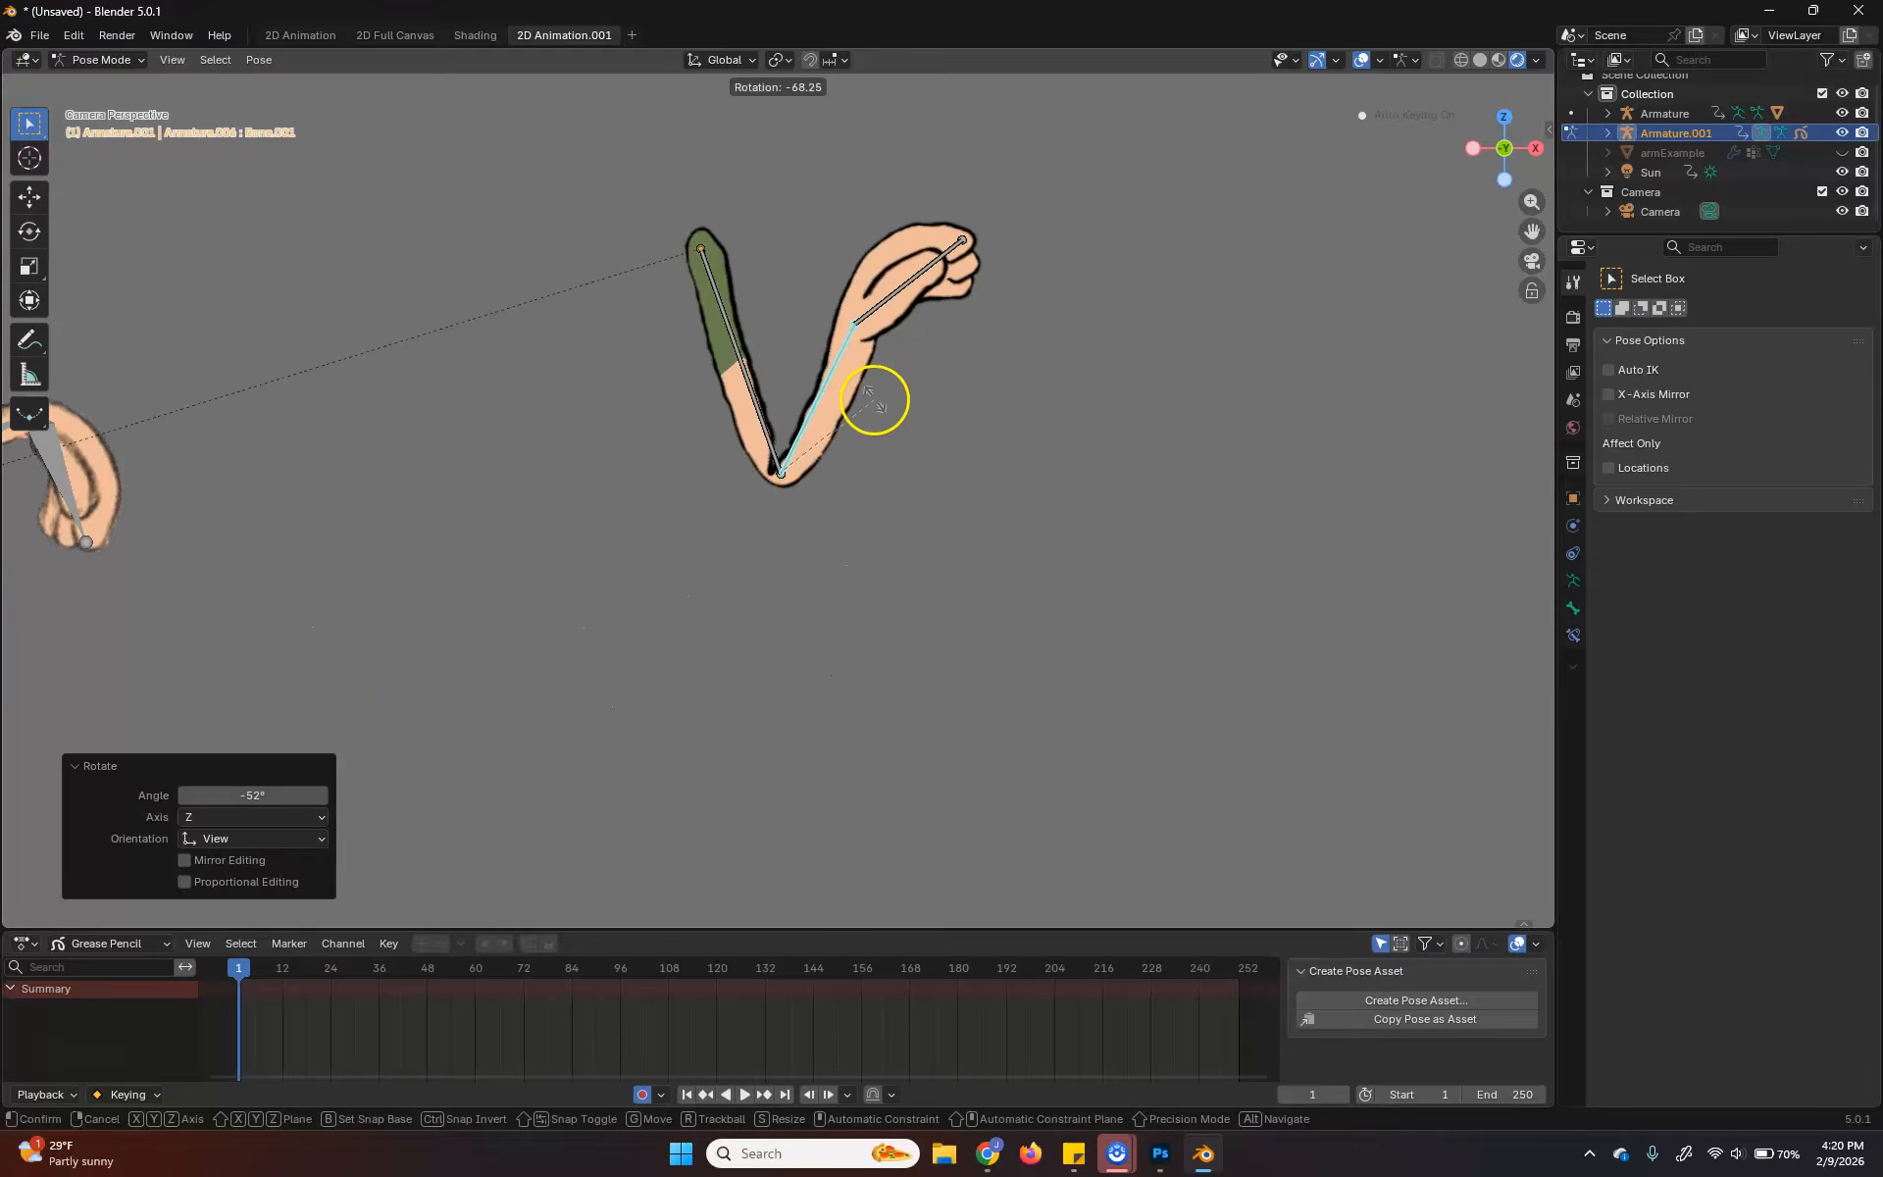
left_click(932, 507)
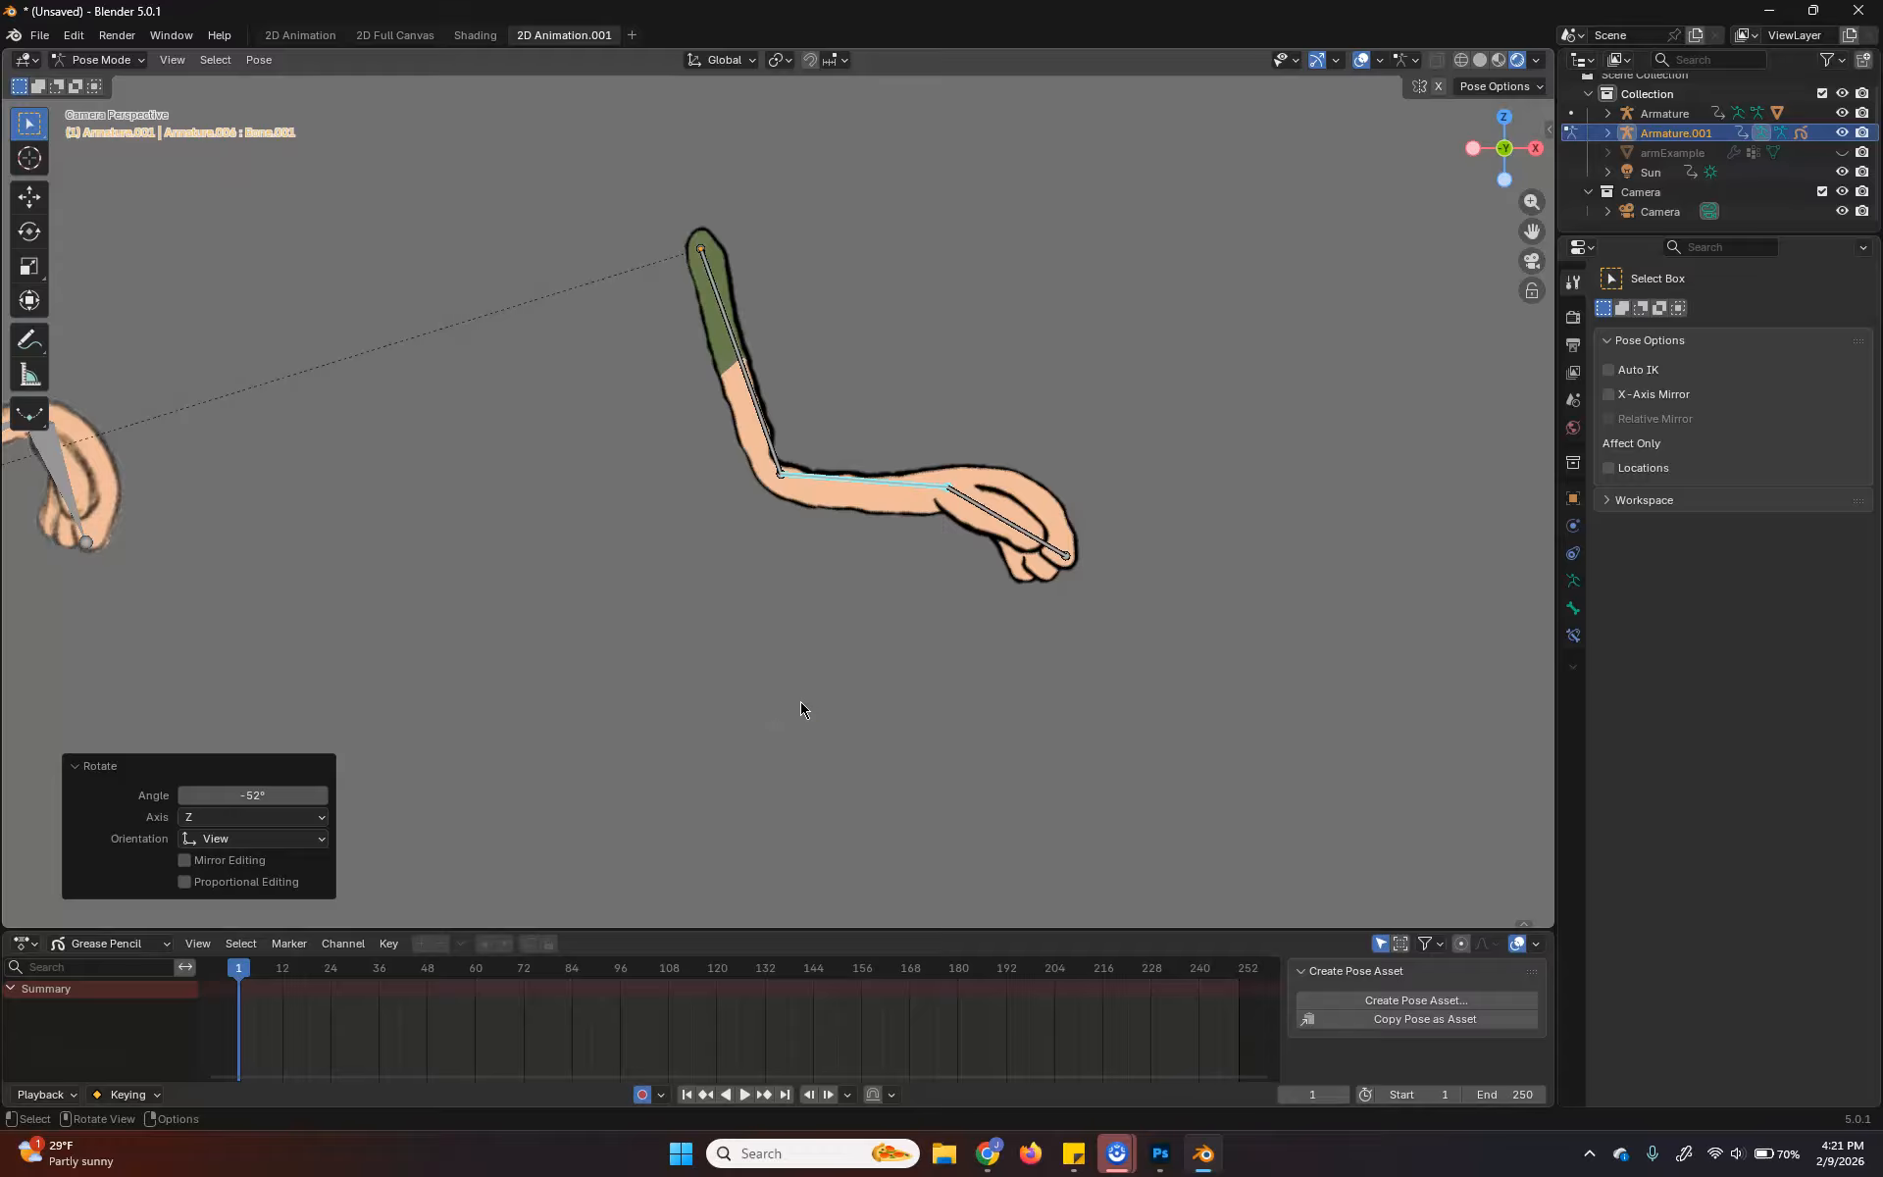
Test the wrist by rotating the hand bone -83.5° so the hand bends upward
left_click(1025, 545)
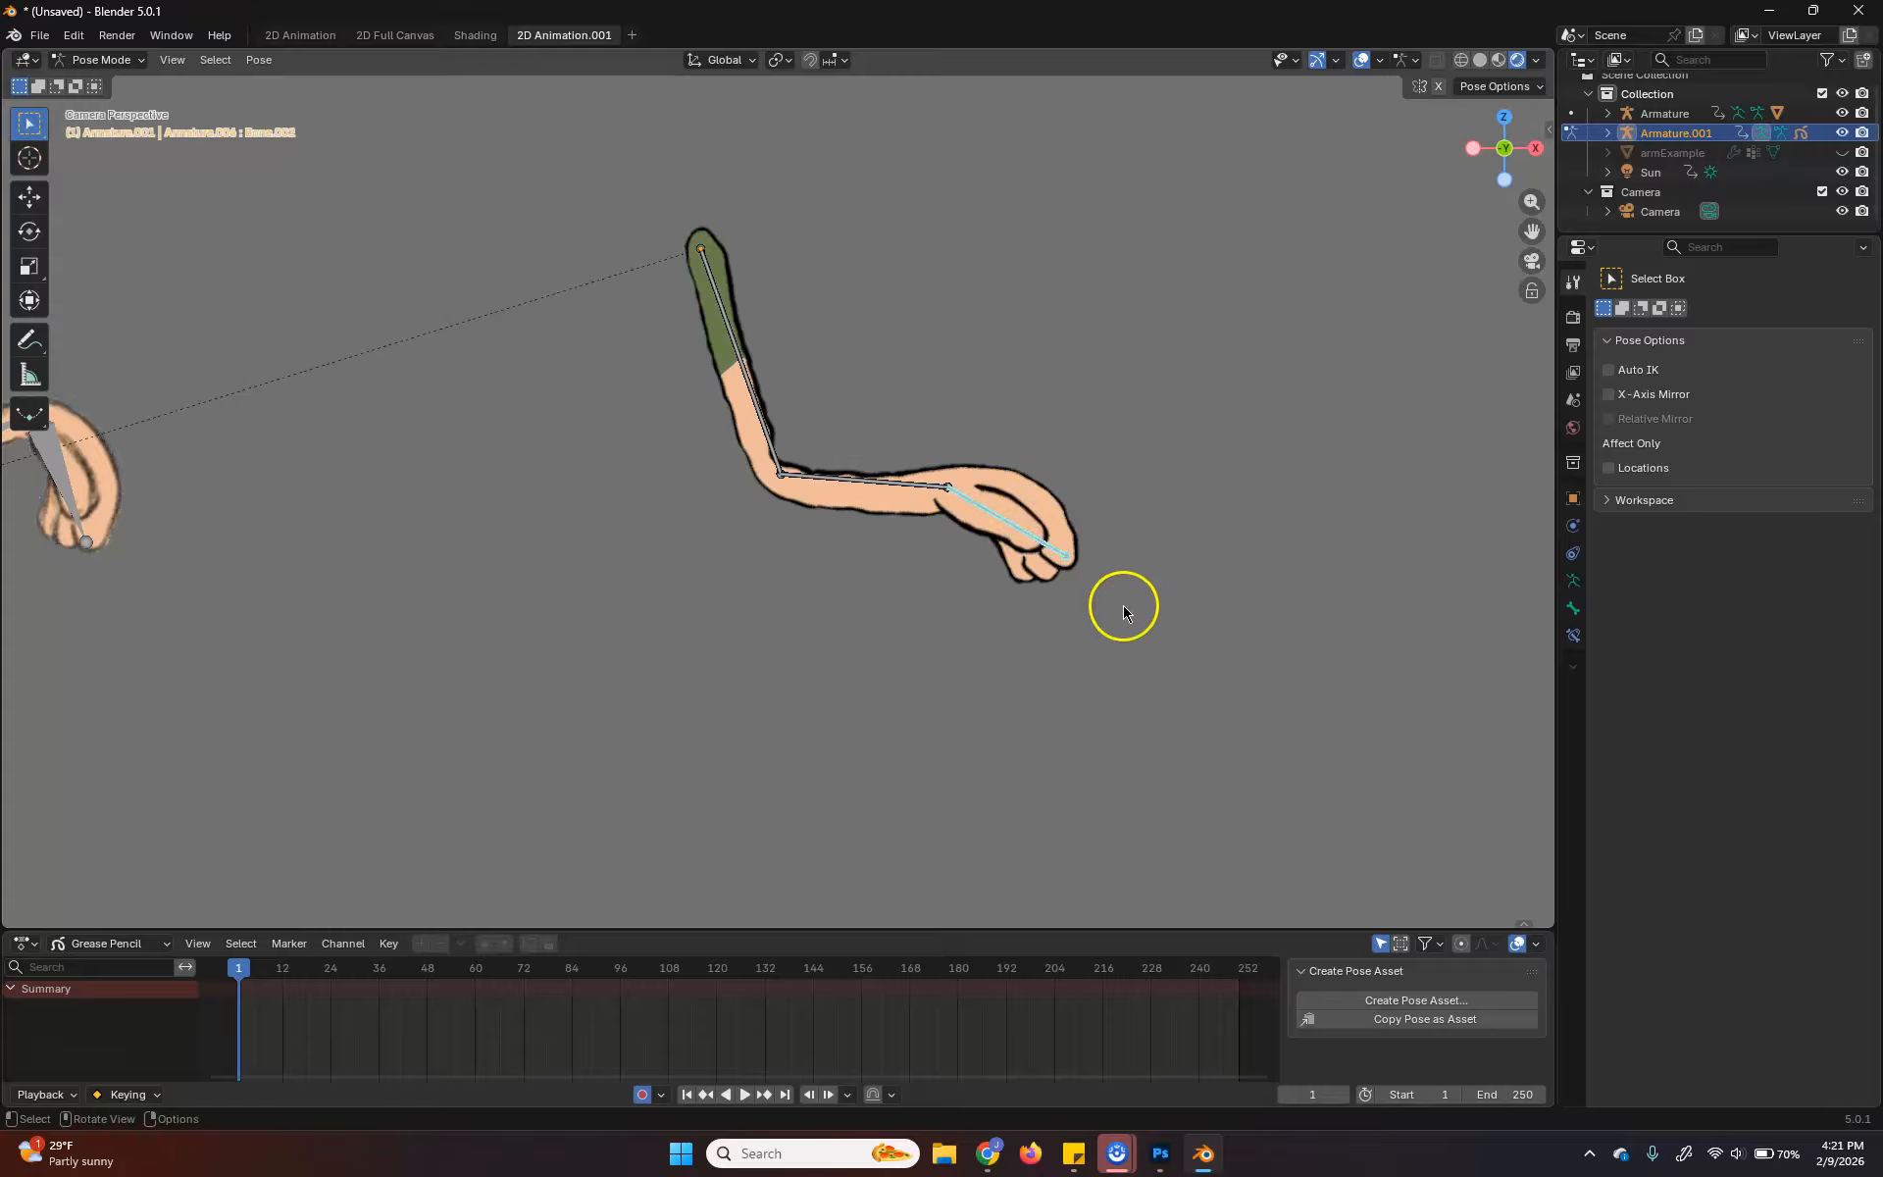
key("r")
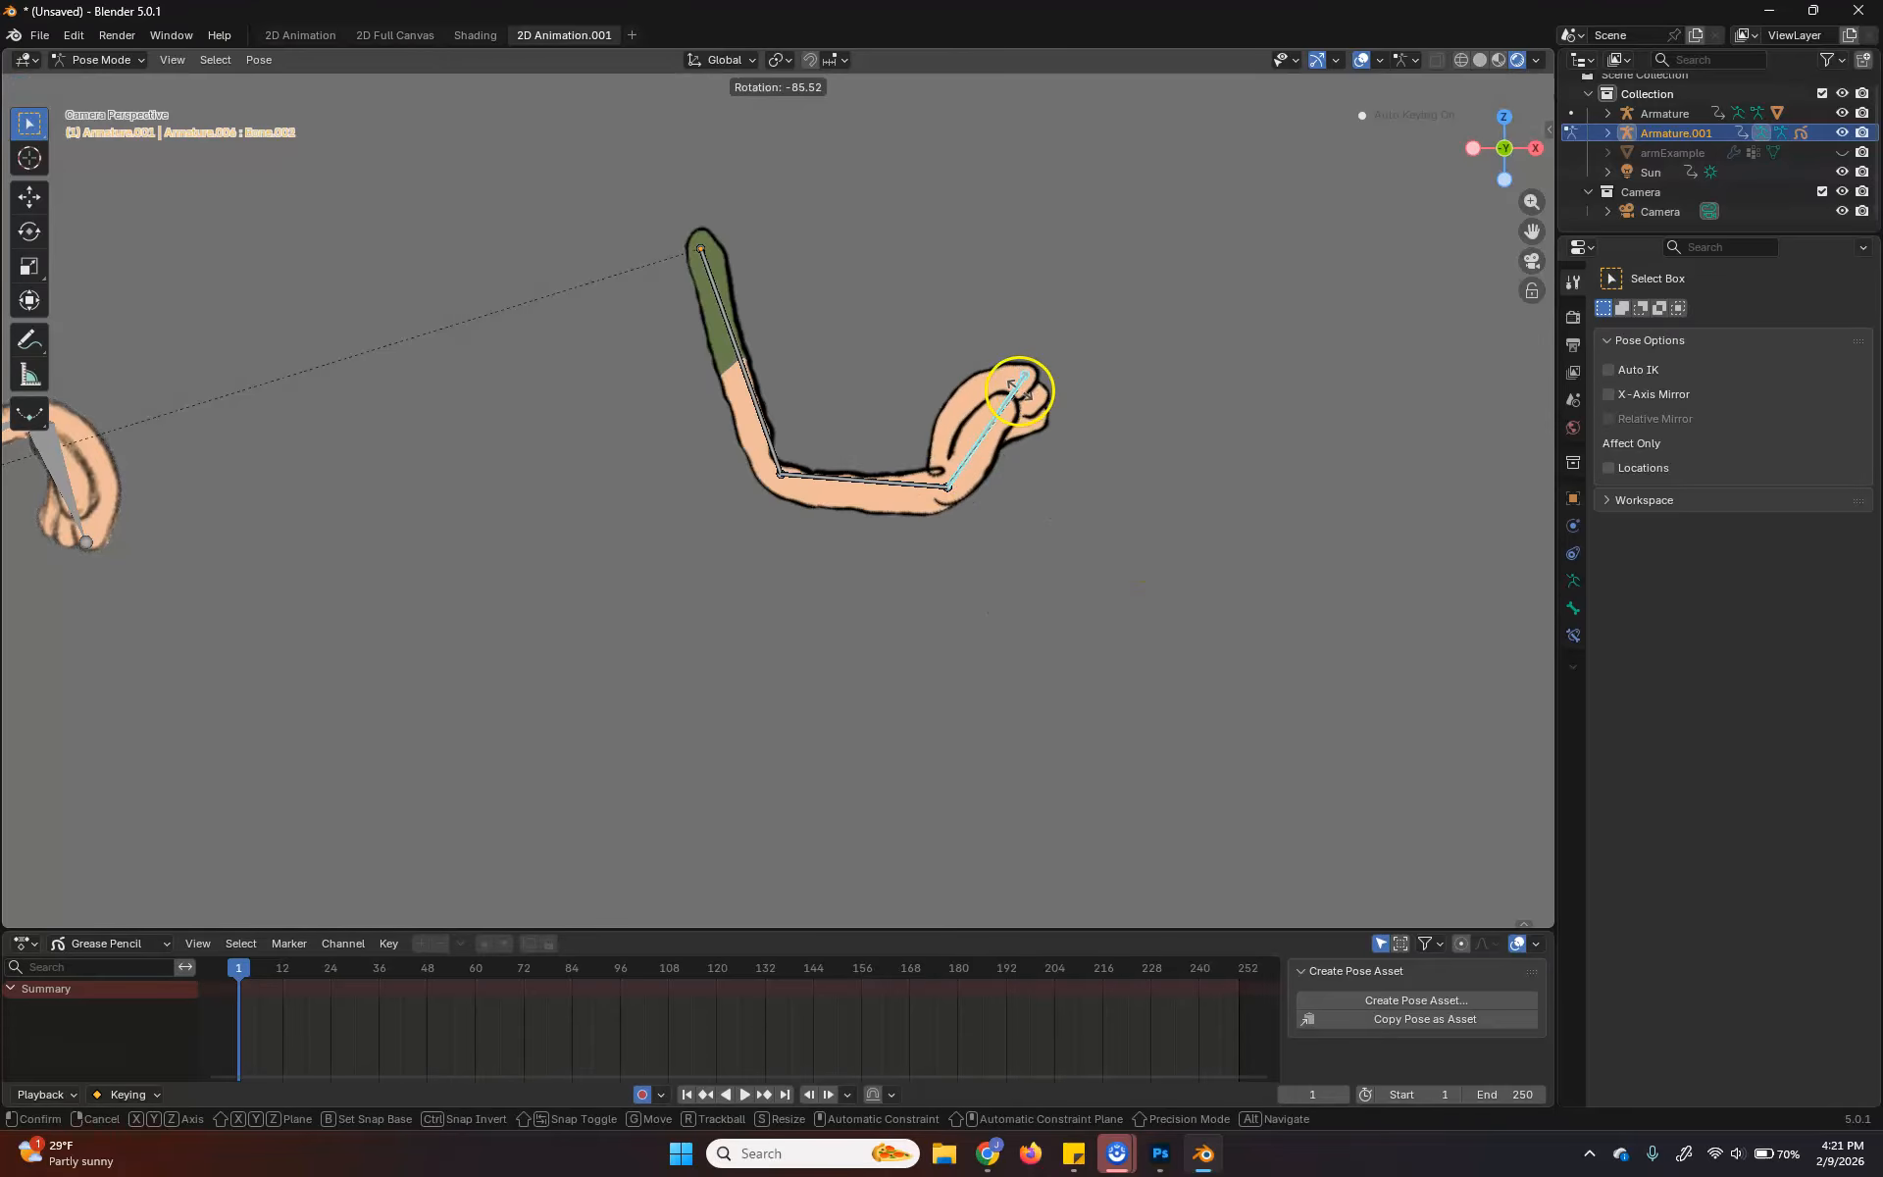
left_click(1024, 376)
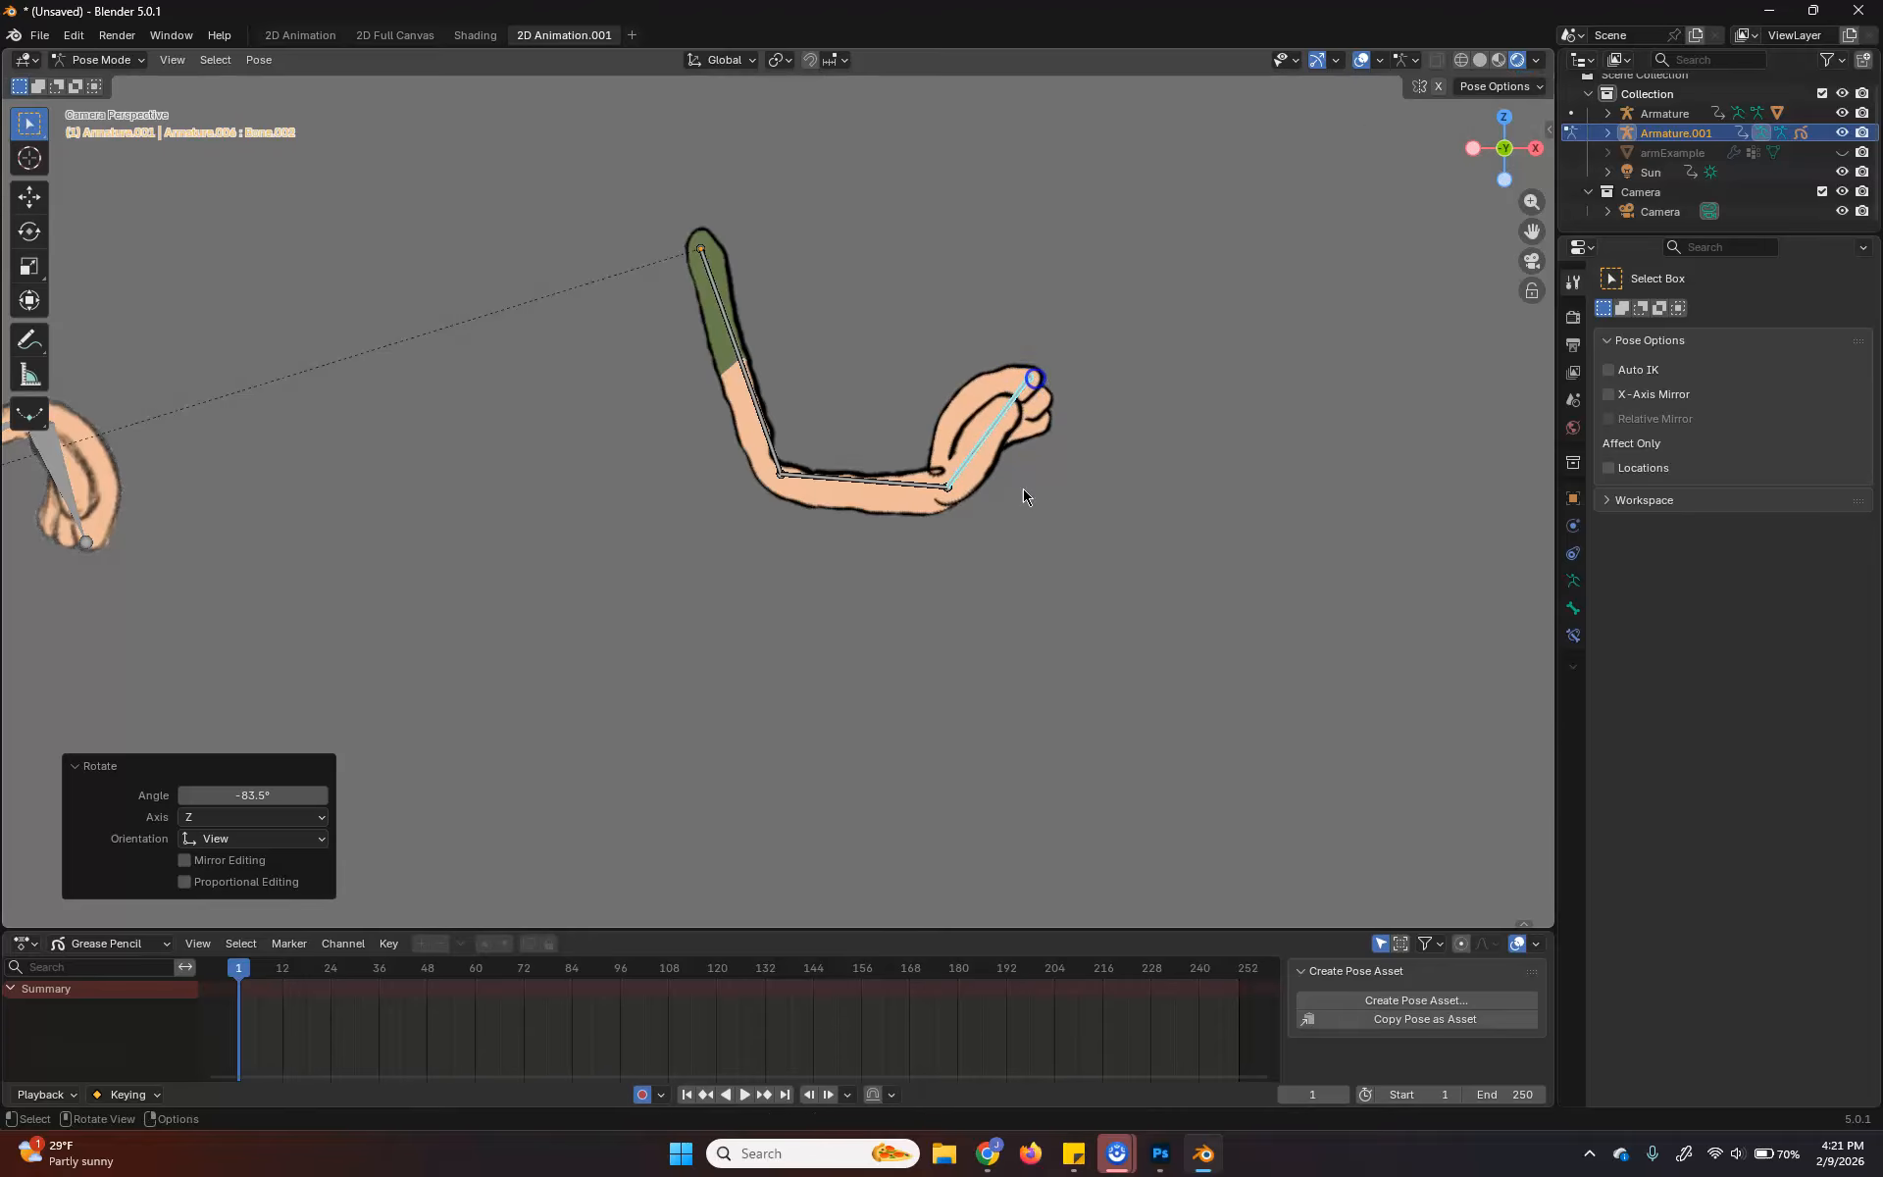